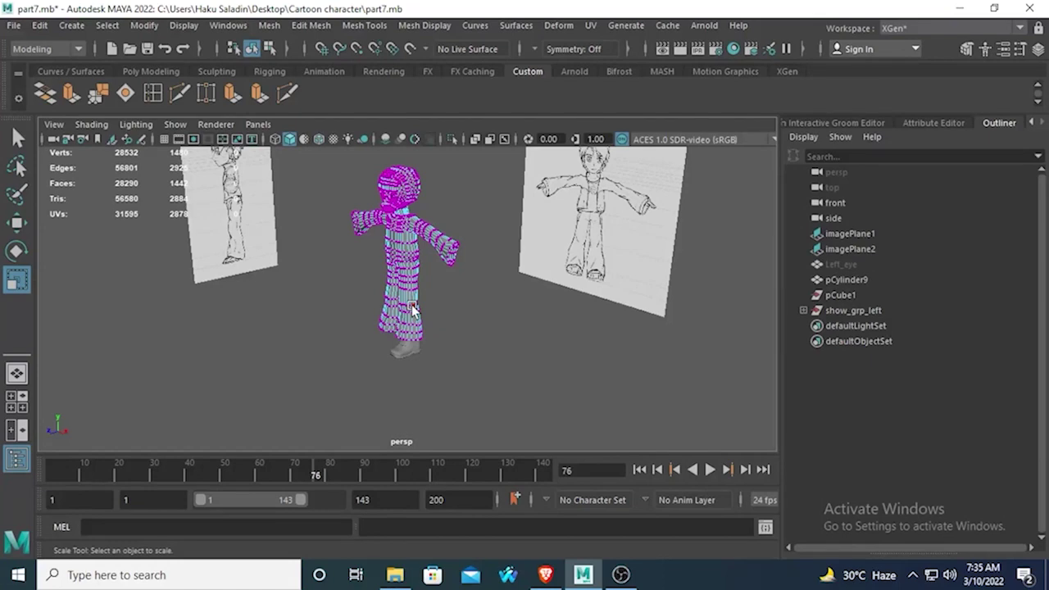
# Step: Examine the character's body and sleeve mesh against the reference drawings from several angles
pyautogui.scroll(5, 344, 282)
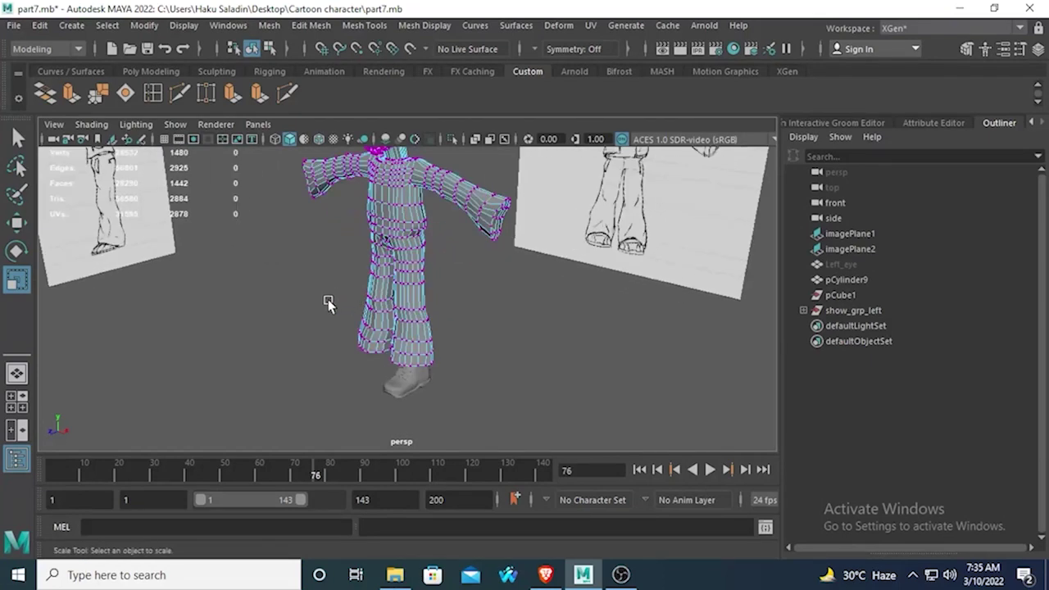
pyautogui.keyDown('alt'); pyautogui.moveTo(327, 303); pyautogui.dragTo(381, 305); pyautogui.keyUp('alt')
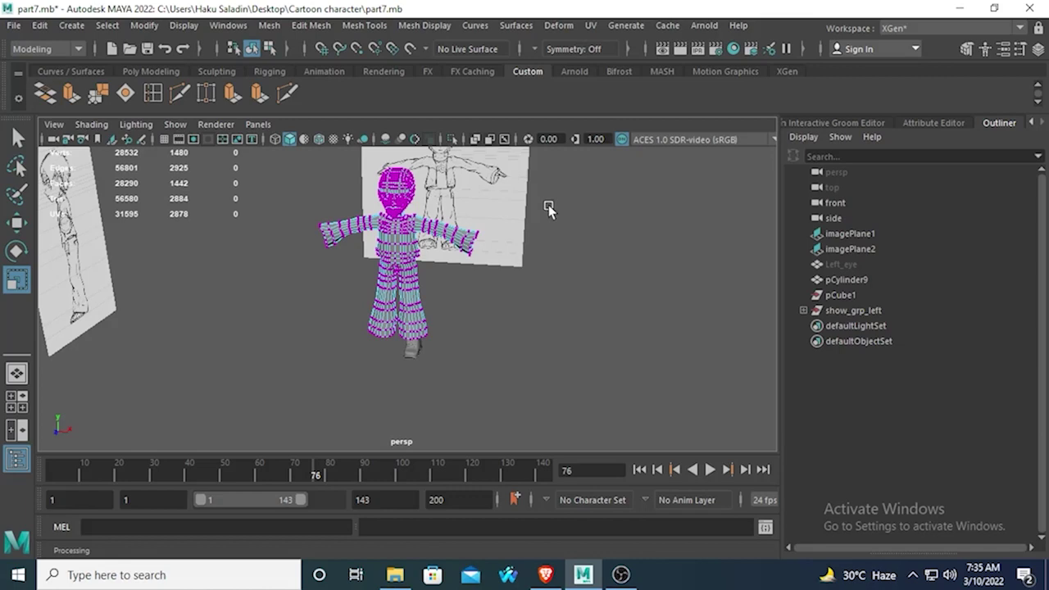
pyautogui.scroll(5, 497, 297)
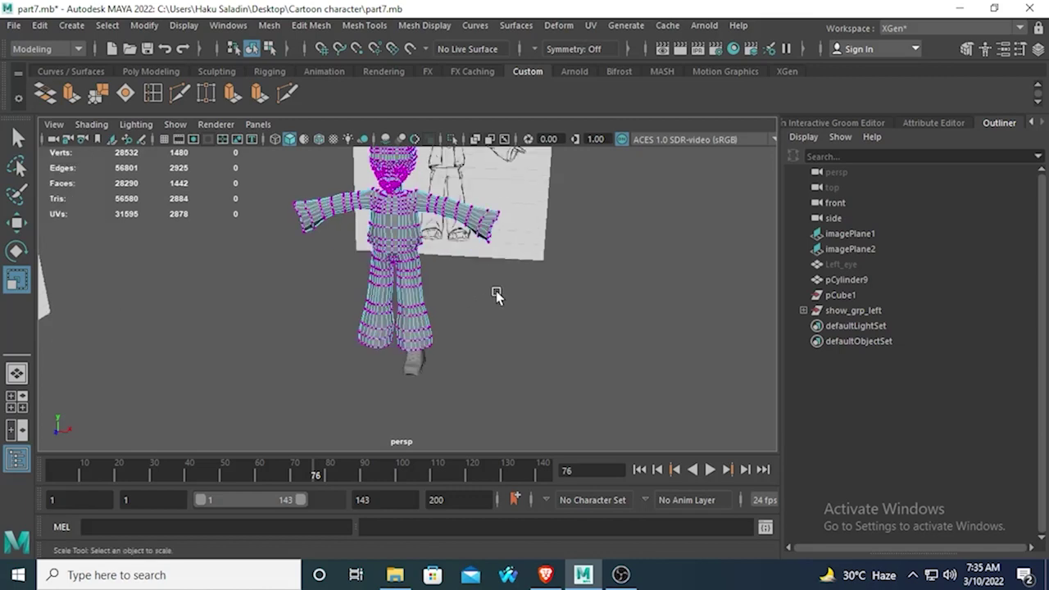
pyautogui.keyDown('alt'); pyautogui.moveTo(539, 272); pyautogui.dragTo(494, 203); pyautogui.keyUp('alt')
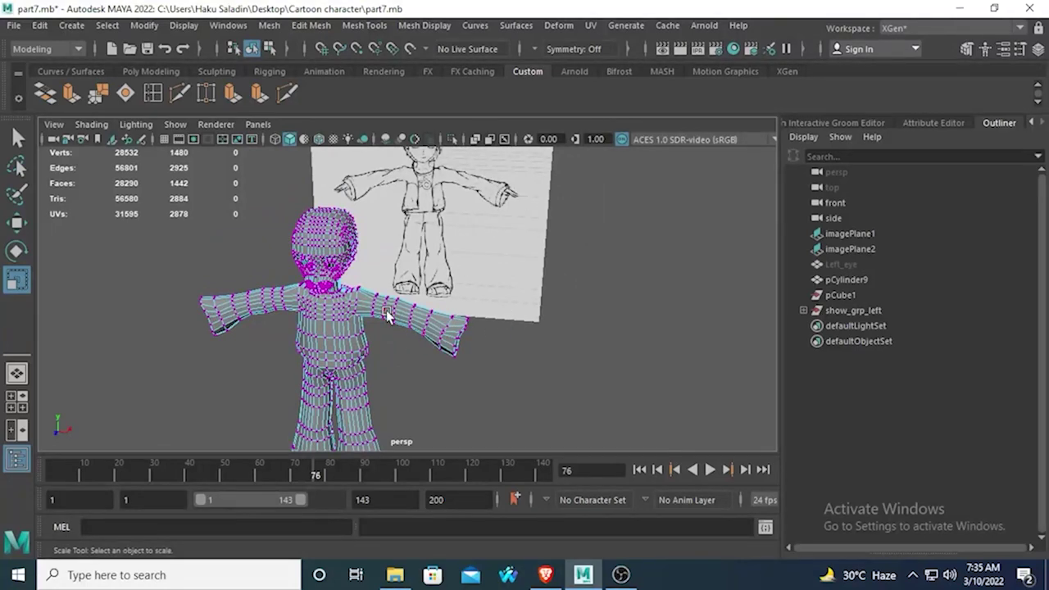
pyautogui.scroll(3, 388, 316)
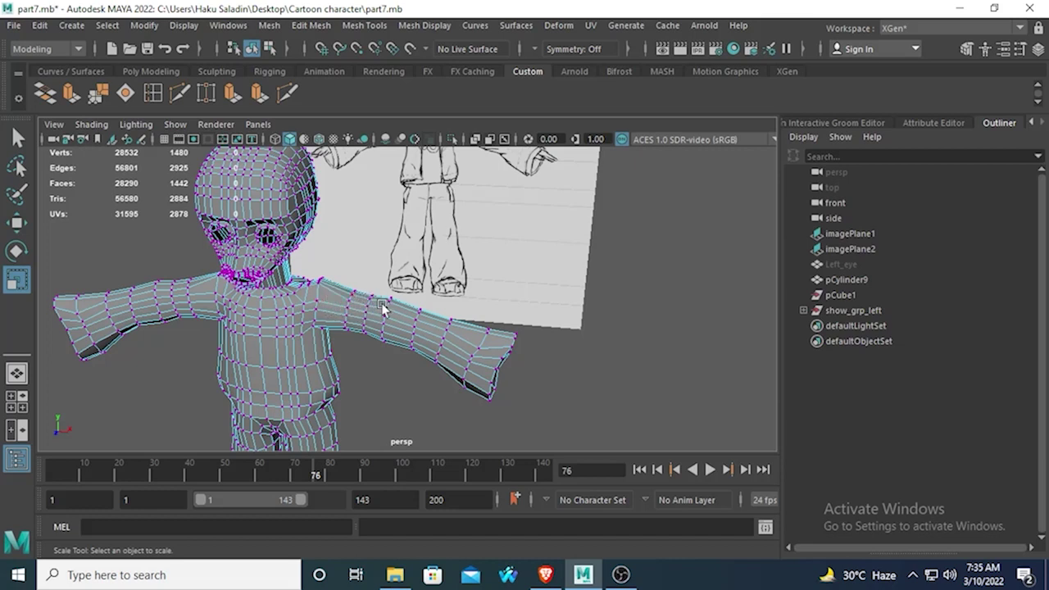
pyautogui.keyDown('alt'); pyautogui.moveTo(415, 329); pyautogui.dragTo(501, 360, button='right'); pyautogui.keyUp('alt')
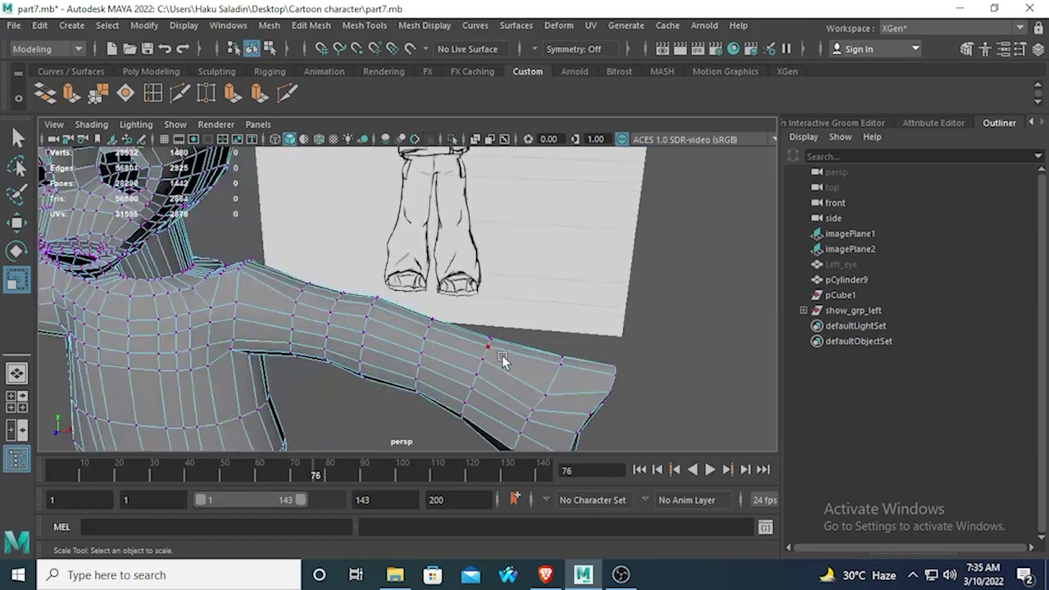
pyautogui.keyDown('alt'); pyautogui.moveTo(500, 360); pyautogui.dragTo(346, 277); pyautogui.keyUp('alt')
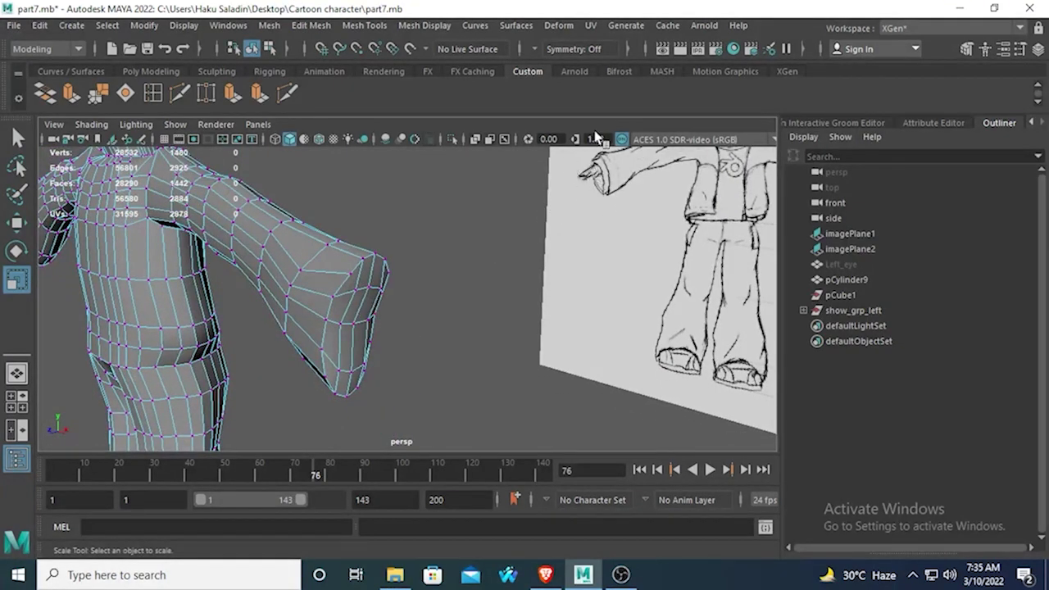
pyautogui.keyDown('alt'); pyautogui.moveTo(328, 330); pyautogui.dragTo(445, 267); pyautogui.keyUp('alt')
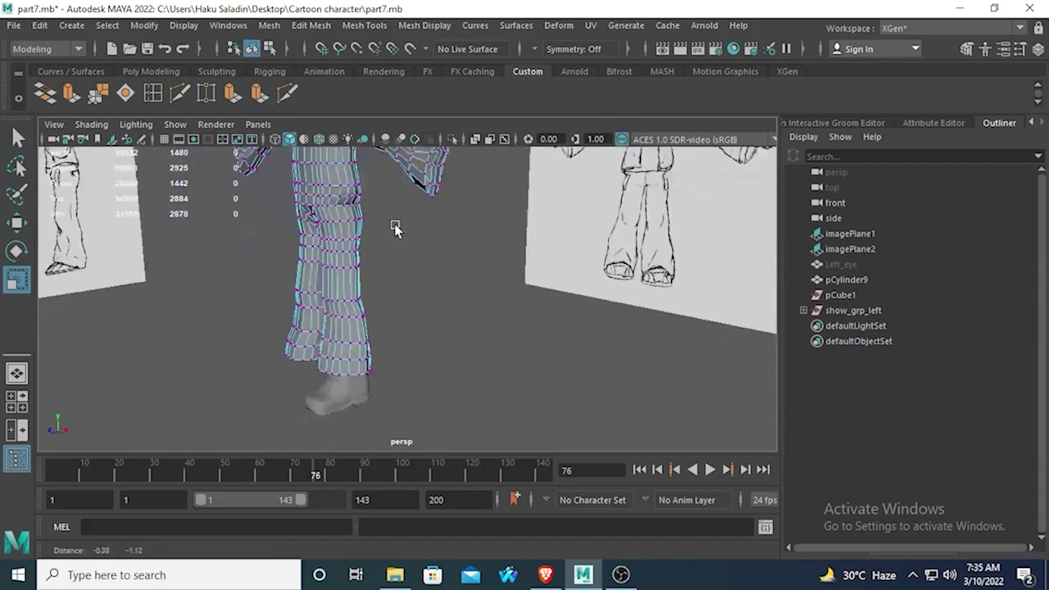
# Step: Examine the flared trouser hems and how they sit over the boot from several angles
pyautogui.keyDown('alt'); pyautogui.moveTo(445, 266); pyautogui.dragTo(468, 314, button='right'); pyautogui.keyUp('alt')
pyautogui.keyDown('alt'); pyautogui.moveTo(501, 326); pyautogui.dragTo(417, 337); pyautogui.keyUp('alt')
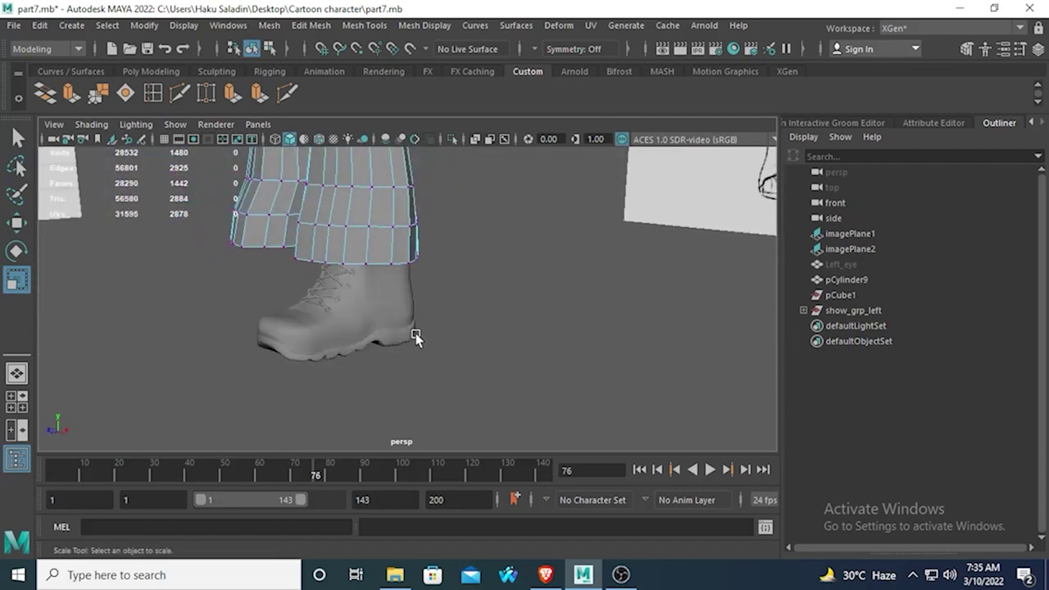
pyautogui.keyDown('alt'); pyautogui.moveTo(378, 320); pyautogui.dragTo(391, 317, button='right'); pyautogui.keyUp('alt')
pyautogui.keyDown('alt'); pyautogui.moveTo(390, 316); pyautogui.dragTo(396, 394, button='middle'); pyautogui.keyUp('alt')
pyautogui.keyDown('alt'); pyautogui.moveTo(395, 390); pyautogui.dragTo(393, 358, button='right'); pyautogui.keyUp('alt')
pyautogui.keyDown('alt'); pyautogui.moveTo(394, 359); pyautogui.dragTo(478, 353); pyautogui.keyUp('alt')
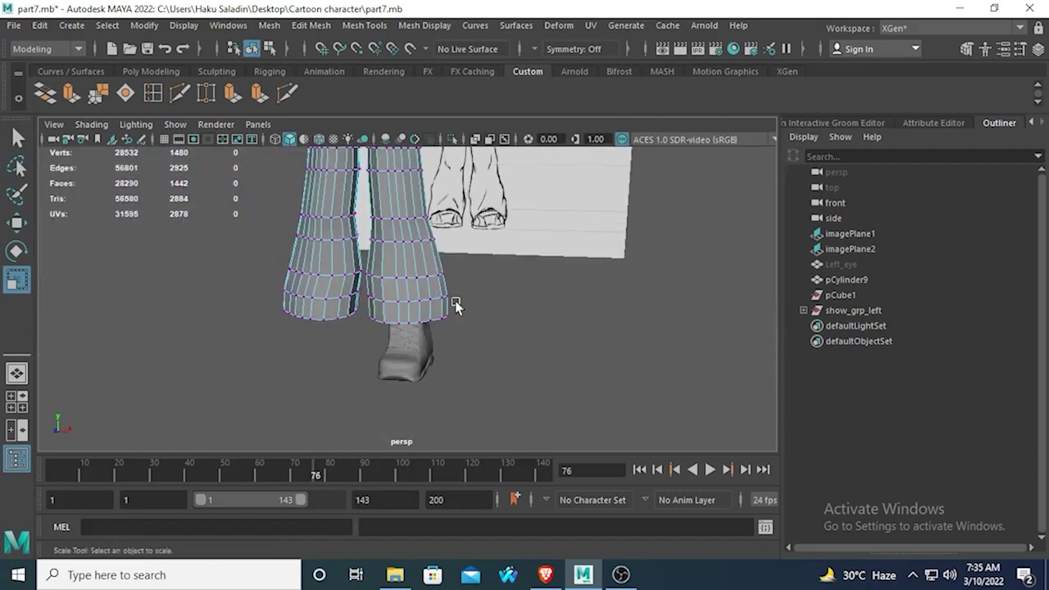
pyautogui.keyDown('alt'); pyautogui.moveTo(457, 304); pyautogui.dragTo(460, 378, button='middle'); pyautogui.keyUp('alt')
pyautogui.keyDown('alt'); pyautogui.moveTo(460, 379); pyautogui.dragTo(416, 398); pyautogui.keyUp('alt')
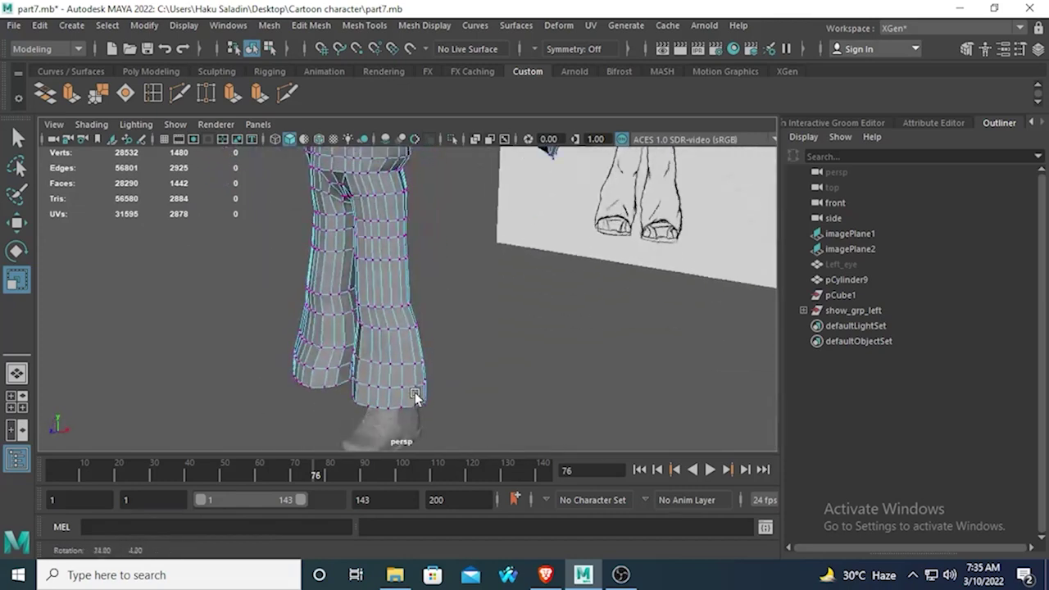
pyautogui.scroll(4, 416, 399)
pyautogui.keyDown('alt'); pyautogui.moveTo(417, 398); pyautogui.dragTo(474, 302, button='middle'); pyautogui.keyUp('alt')
pyautogui.keyDown('alt'); pyautogui.moveTo(474, 302); pyautogui.dragTo(543, 294); pyautogui.keyUp('alt')
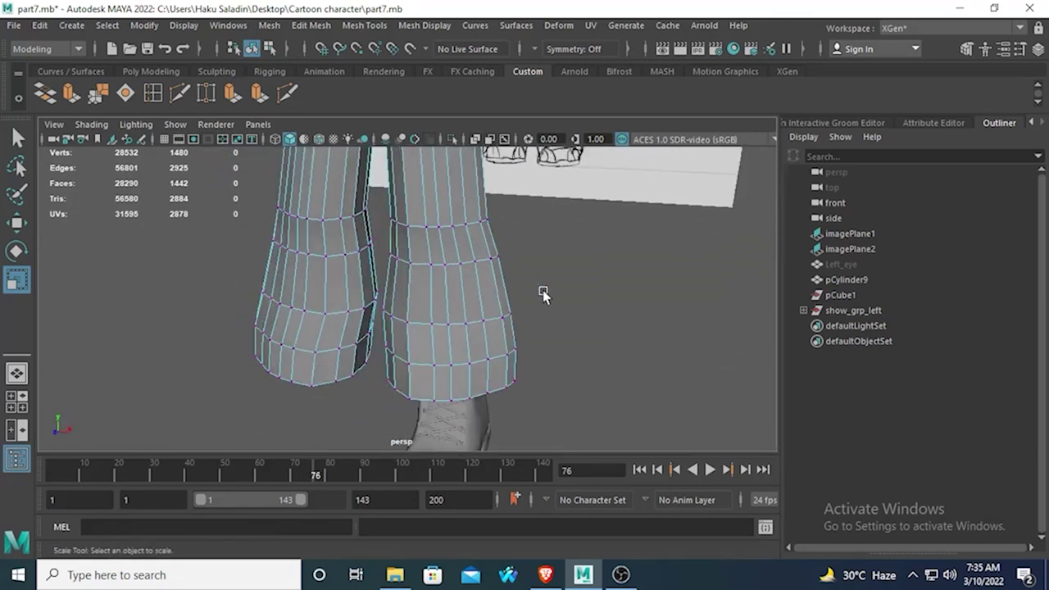
pyautogui.click(455, 226)
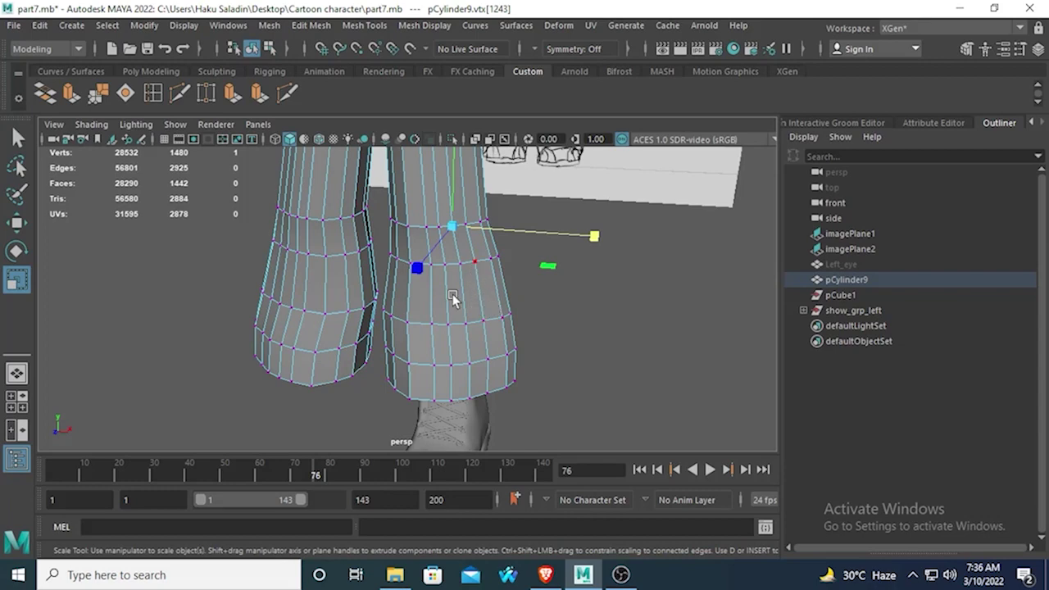
pyautogui.keyDown('alt'); pyautogui.moveTo(453, 300); pyautogui.dragTo(421, 363); pyautogui.keyUp('alt')
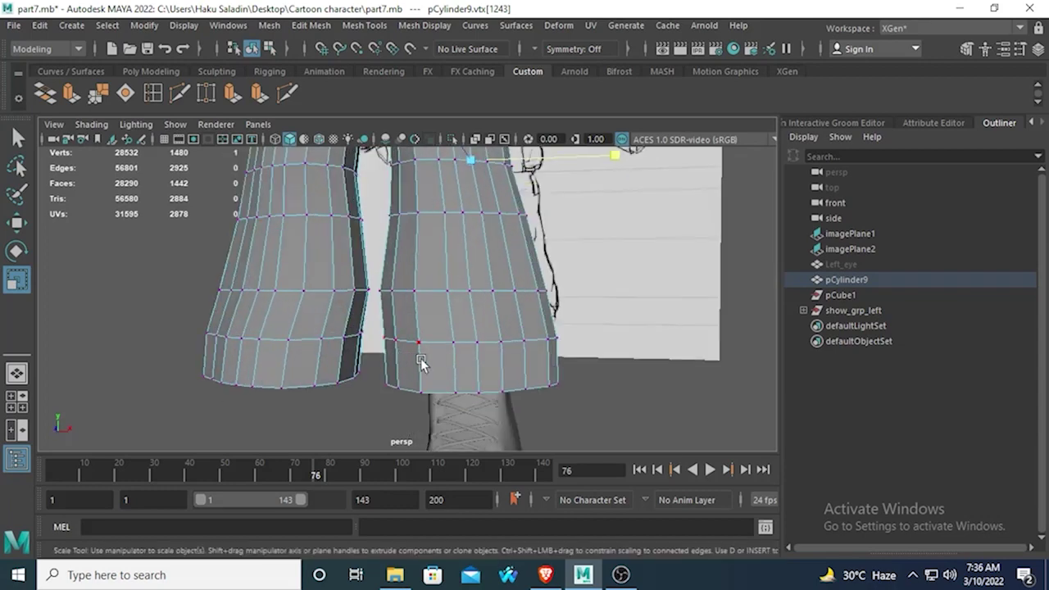
pyautogui.keyDown('alt'); pyautogui.moveTo(463, 204); pyautogui.dragTo(457, 180); pyautogui.keyUp('alt')
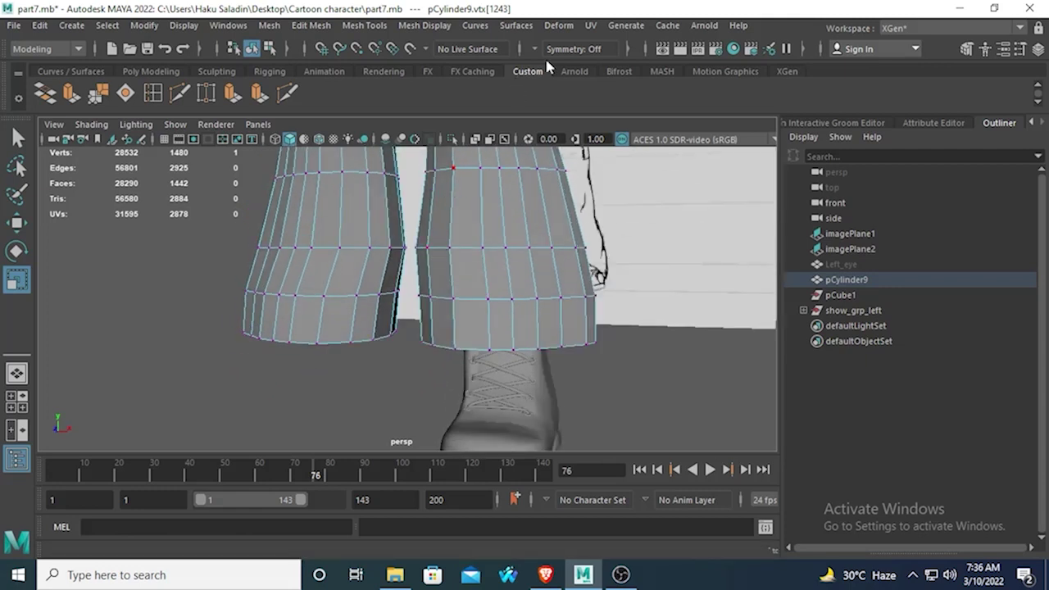
pyautogui.click(455, 348)
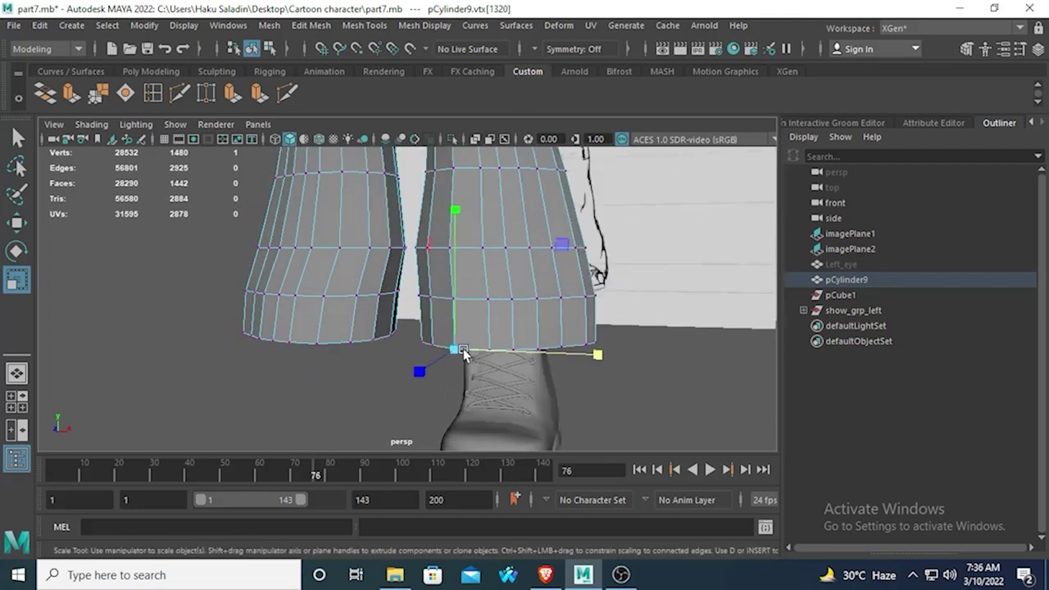
pyautogui.press('q')
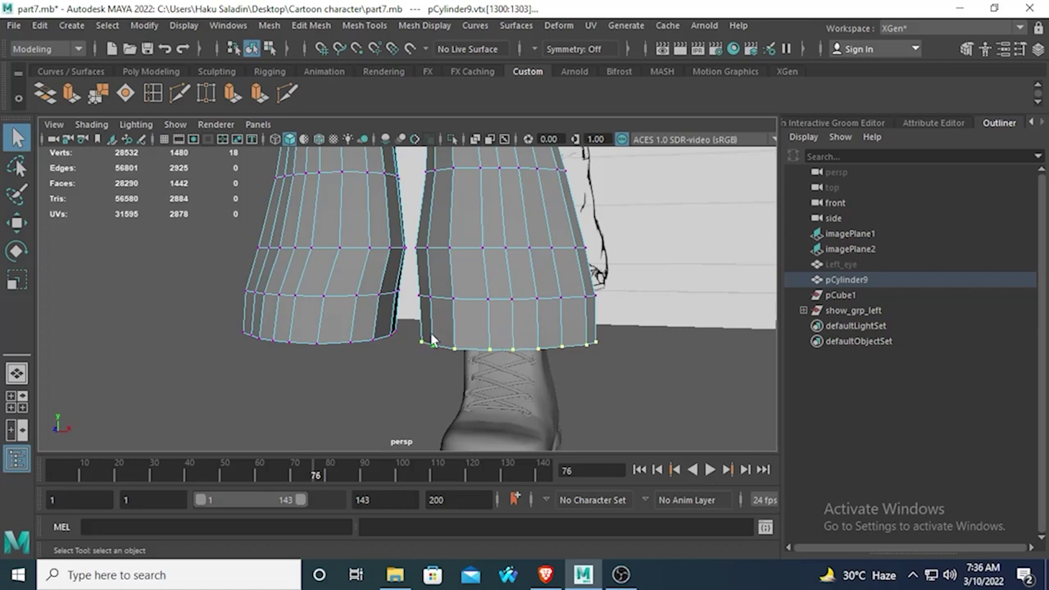
# Step: In the front view, move two vertices sitting below their edge rows on the trouser leg slightly upward
pyautogui.press('space')
pyautogui.press('space')
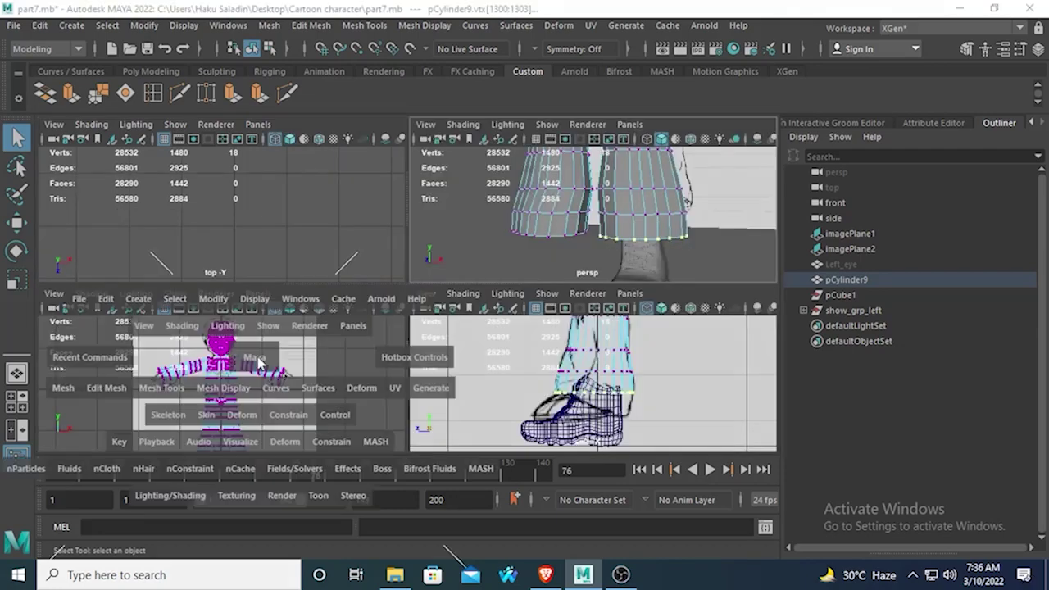
pyautogui.scroll(10, 362, 354)
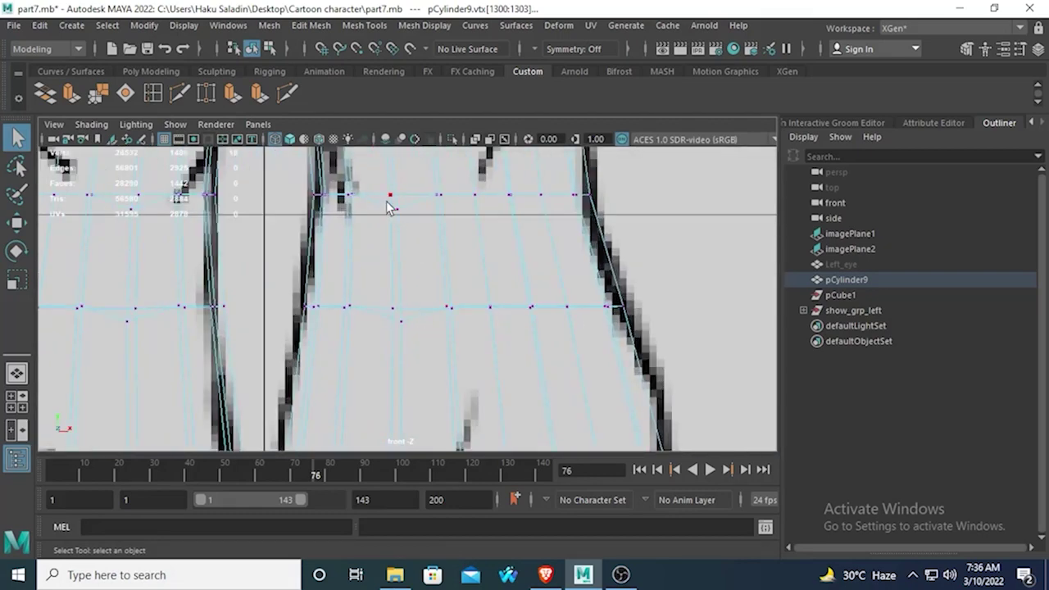
pyautogui.click(16, 223)
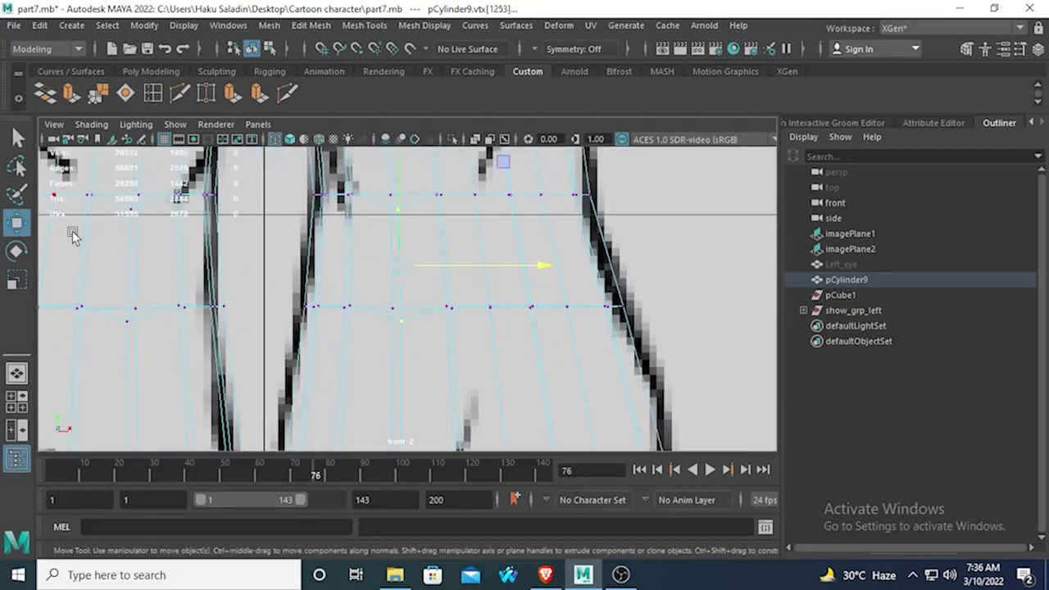
pyautogui.keyDown('alt'); pyautogui.moveTo(426, 255); pyautogui.dragTo(466, 373, button='middle'); pyautogui.keyUp('alt')
pyautogui.moveTo(440, 244); pyautogui.dragTo(438, 235)
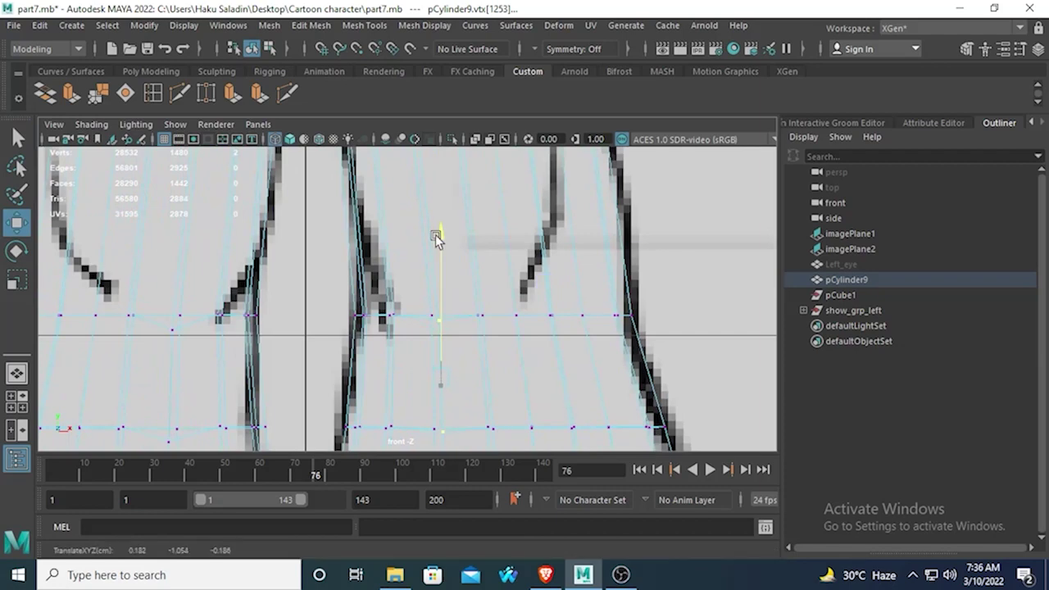
pyautogui.scroll(-5, 422, 306)
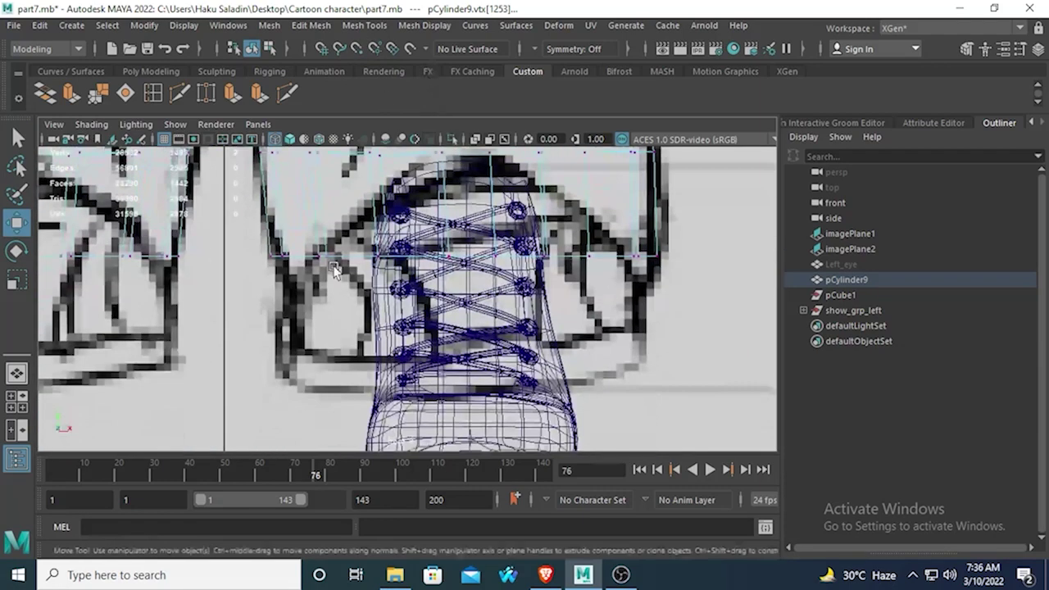
# Step: Set modelling symmetry to Object X and put the trouser mesh back into vertex selection
pyautogui.click(300, 260)
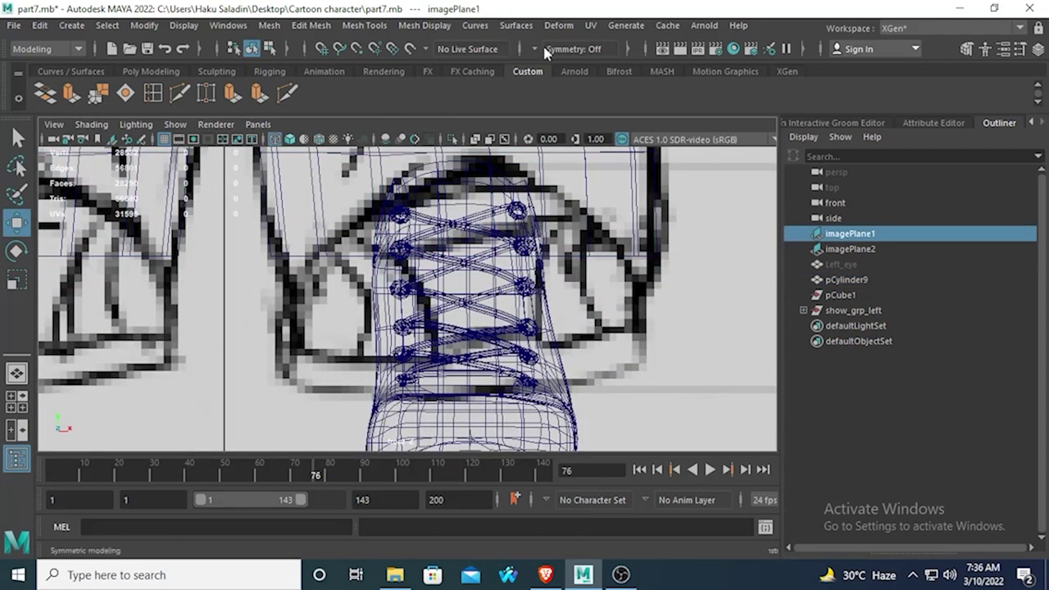
pyautogui.click(573, 49)
pyautogui.click(573, 72)
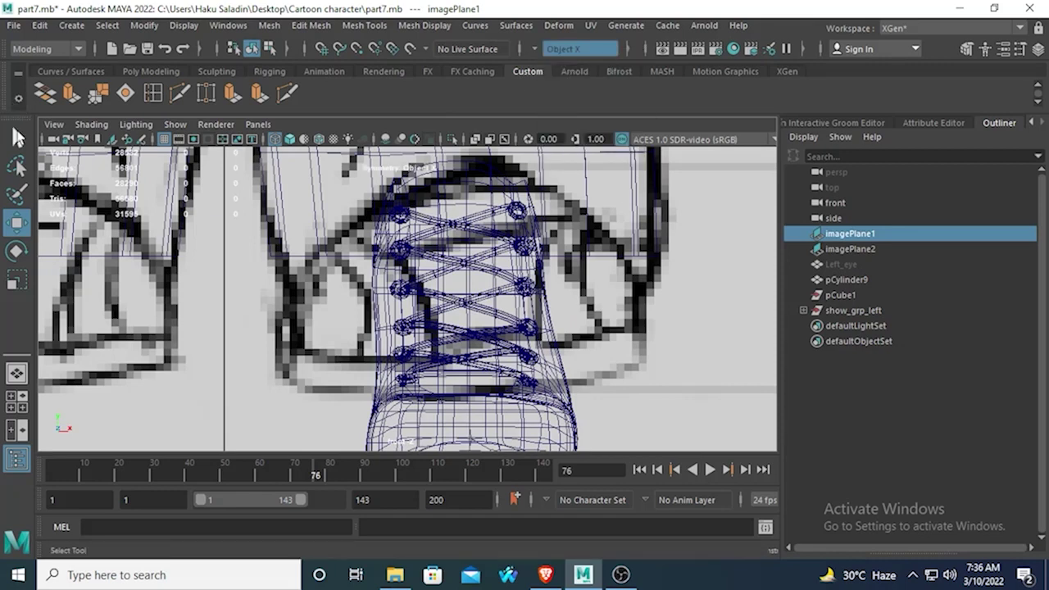
pyautogui.click(16, 138)
pyautogui.click(302, 262)
pyautogui.moveTo(300, 201); pyautogui.dragTo(250, 200, button='right')
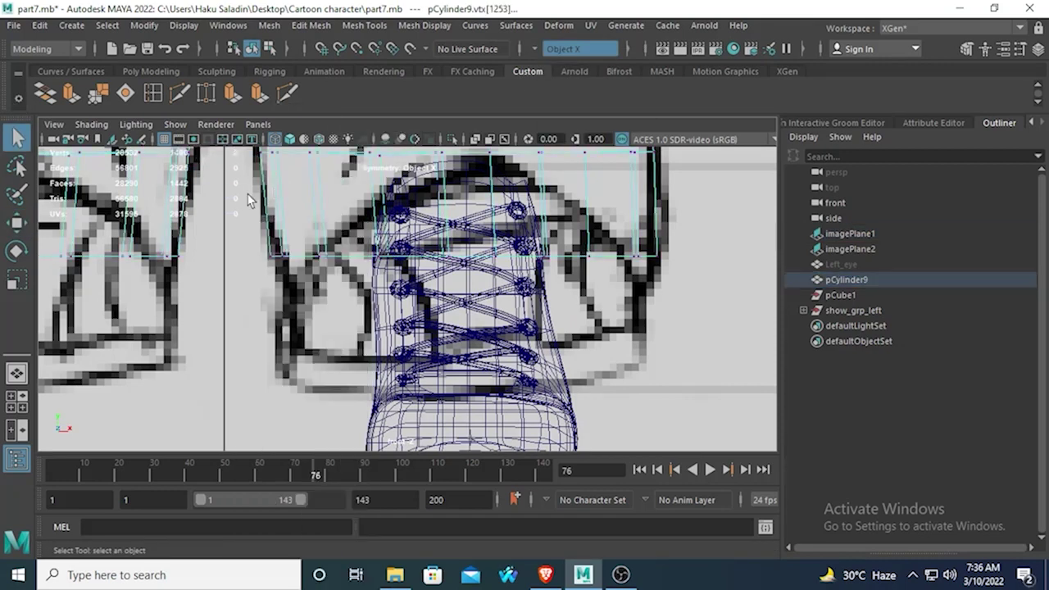
# Step: Select the bottom hem vertices, scale them narrower in X to about the boot's width, and shift them sideways over its ankle
pyautogui.moveTo(240, 232); pyautogui.dragTo(891, 267)
pyautogui.click(17, 280)
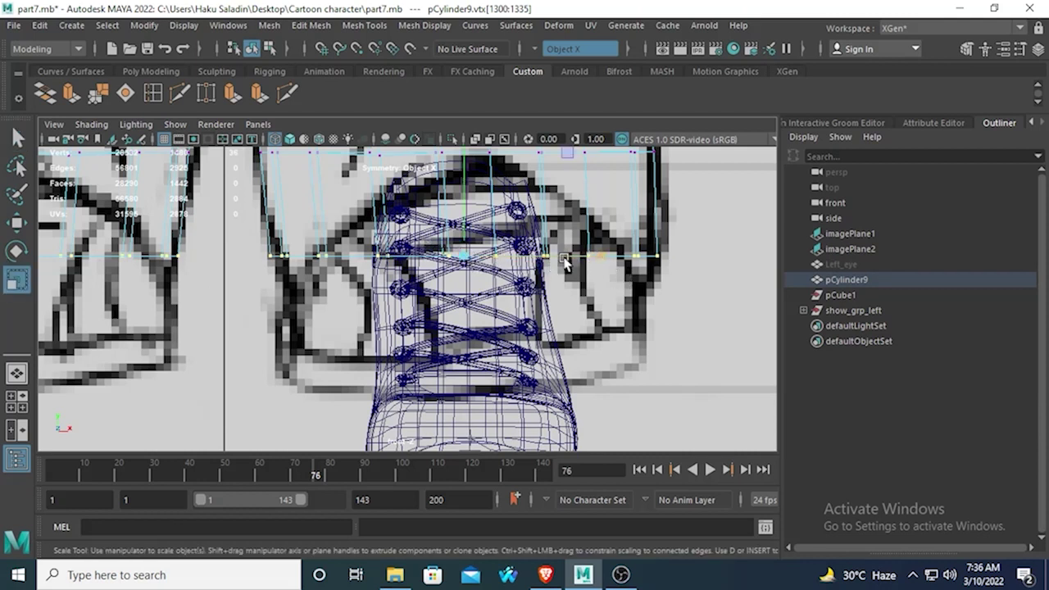
pyautogui.moveTo(600, 257); pyautogui.dragTo(517, 239)
pyautogui.press('w')
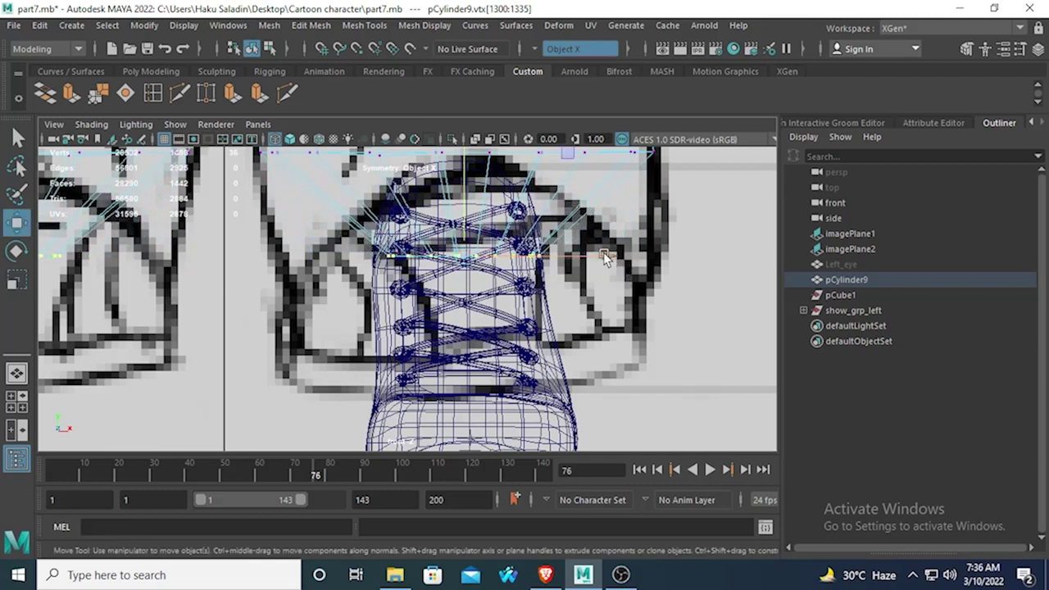
pyautogui.moveTo(594, 256); pyautogui.dragTo(596, 254)
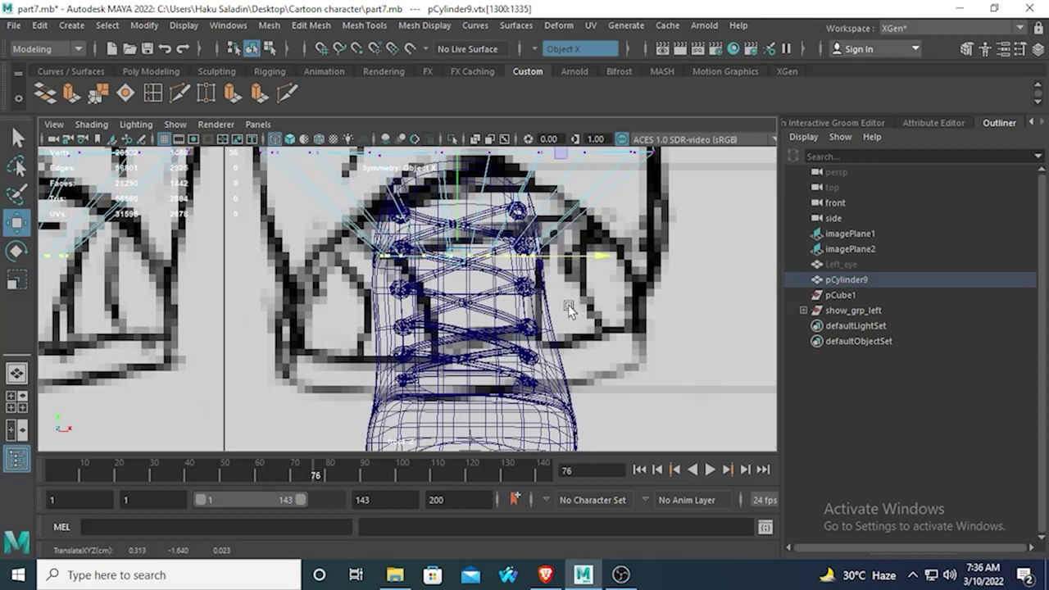
pyautogui.keyDown('alt'); pyautogui.moveTo(534, 270); pyautogui.dragTo(531, 314, button='middle'); pyautogui.keyUp('alt')
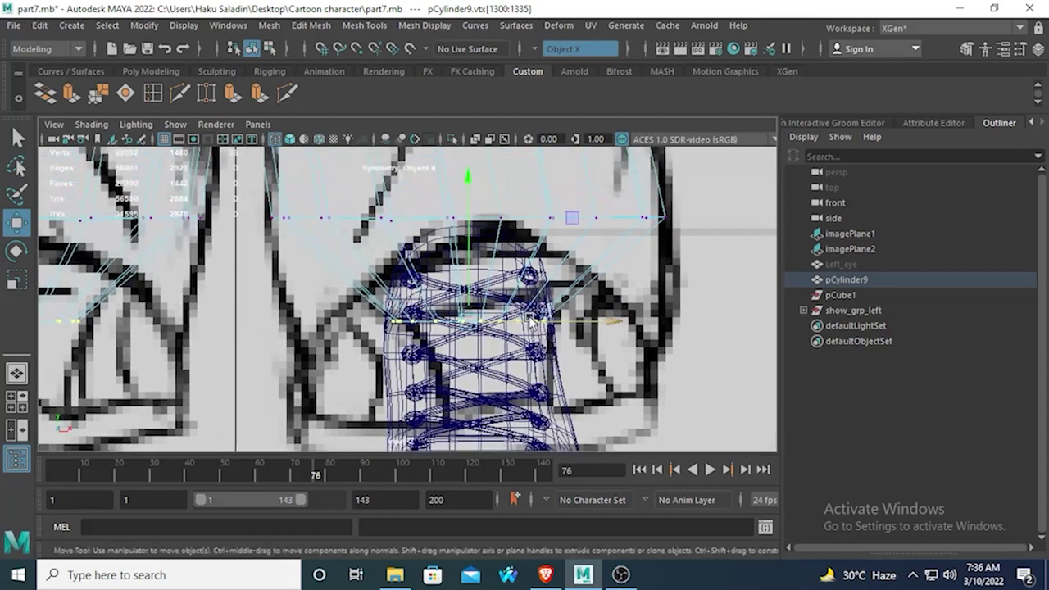
# Step: In the side view, scale the bottom hem row in Z to fit the boot's ankle and shift it backward over the boot
pyautogui.press('space')
pyautogui.press('space')
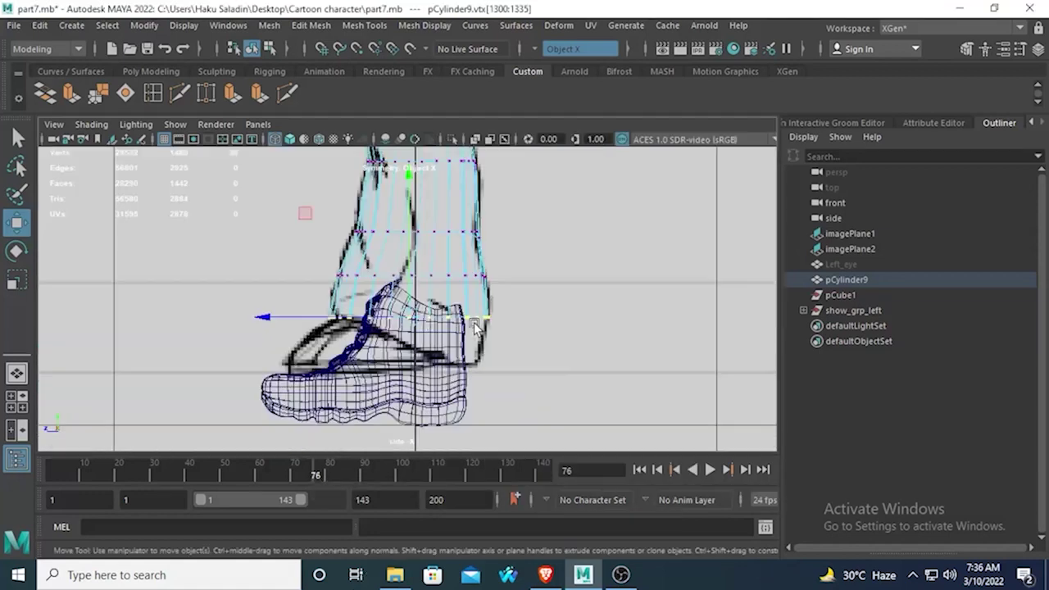
pyautogui.scroll(-2, 421, 319)
pyautogui.scroll(2, 415, 318)
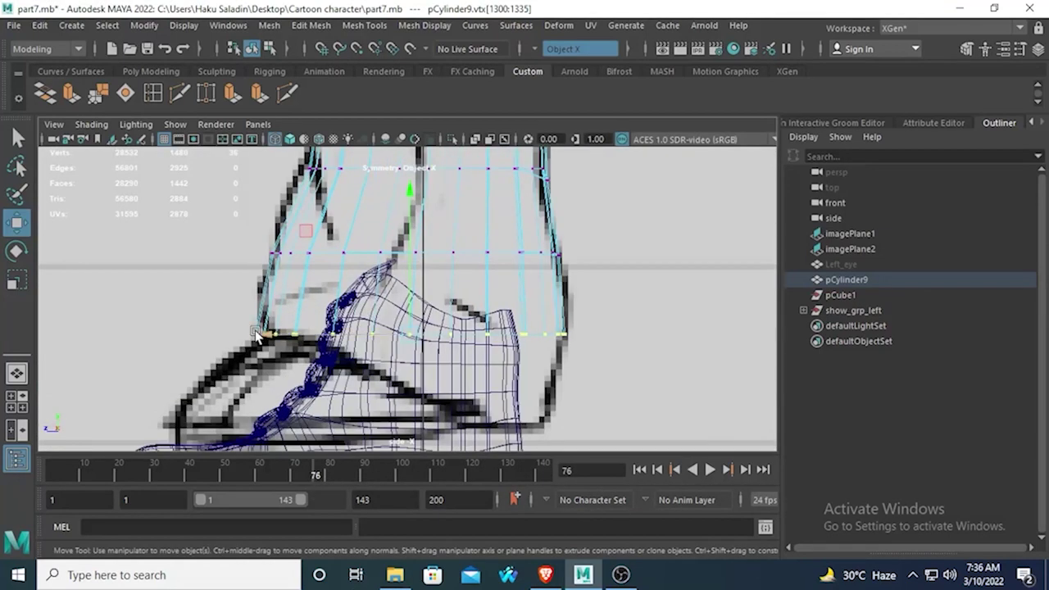
pyautogui.click(16, 280)
pyautogui.moveTo(264, 334)
pyautogui.mouseDown()
pyautogui.moveTo(336, 337)
pyautogui.moveTo(277, 341)
pyautogui.mouseUp()
pyautogui.press('w')
pyautogui.press('r')
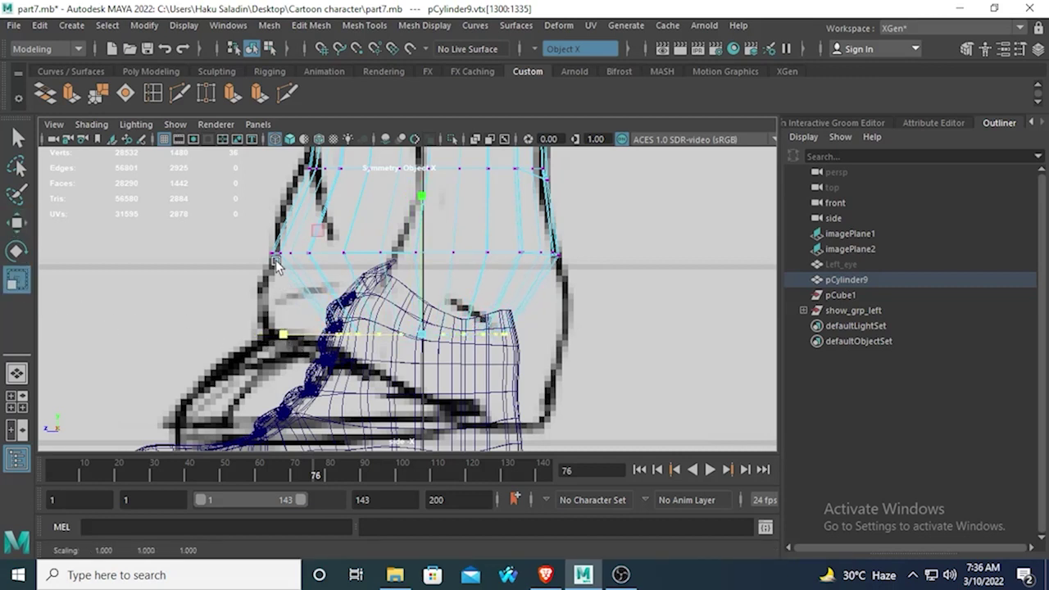
# Step: Select the vertex row above the hem, scale it to about 0.4 in Z, and move it backward over the boot's ankle
pyautogui.moveTo(272, 232); pyautogui.dragTo(671, 277)
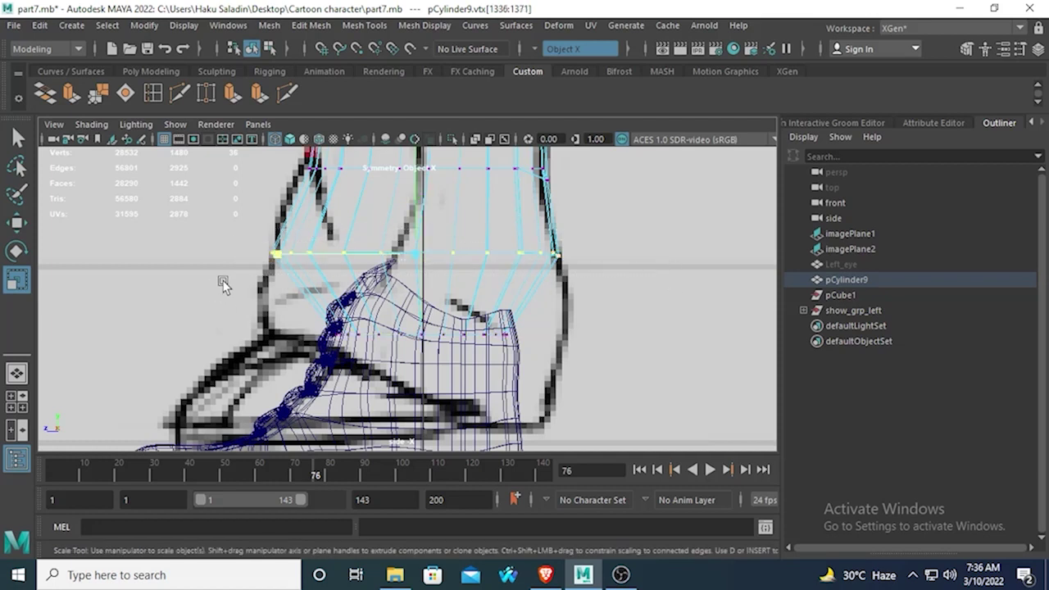
pyautogui.moveTo(271, 256); pyautogui.dragTo(361, 254)
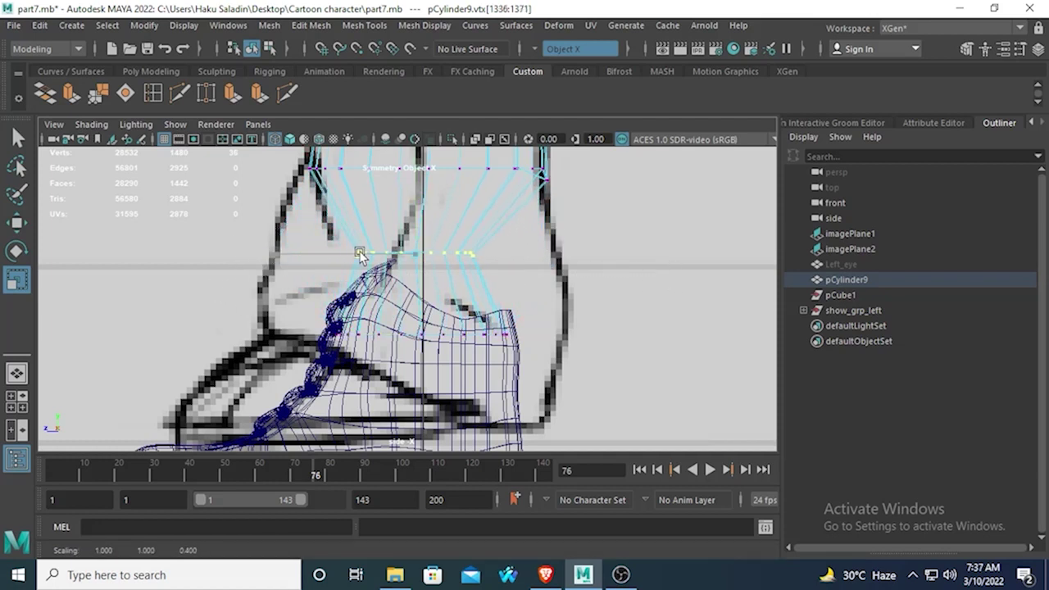
pyautogui.click(16, 222)
pyautogui.moveTo(281, 253); pyautogui.dragTo(326, 253)
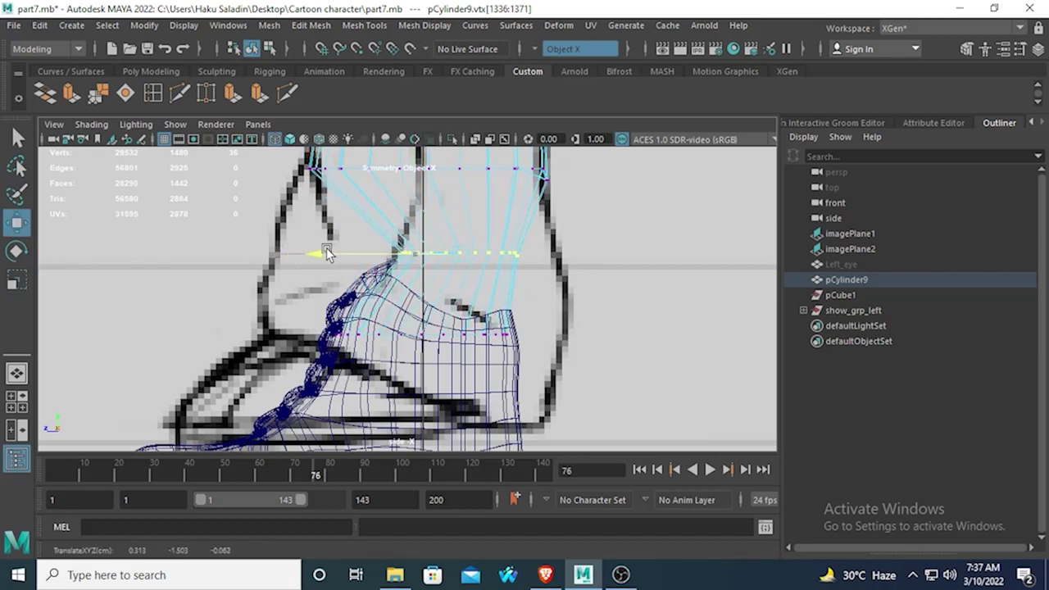
# Step: Finish shifting the vertex row above the hem backward, and scale it narrower in X to about the boot's width
pyautogui.moveTo(327, 253); pyautogui.dragTo(327, 254)
pyautogui.press('space')
pyautogui.press('space')
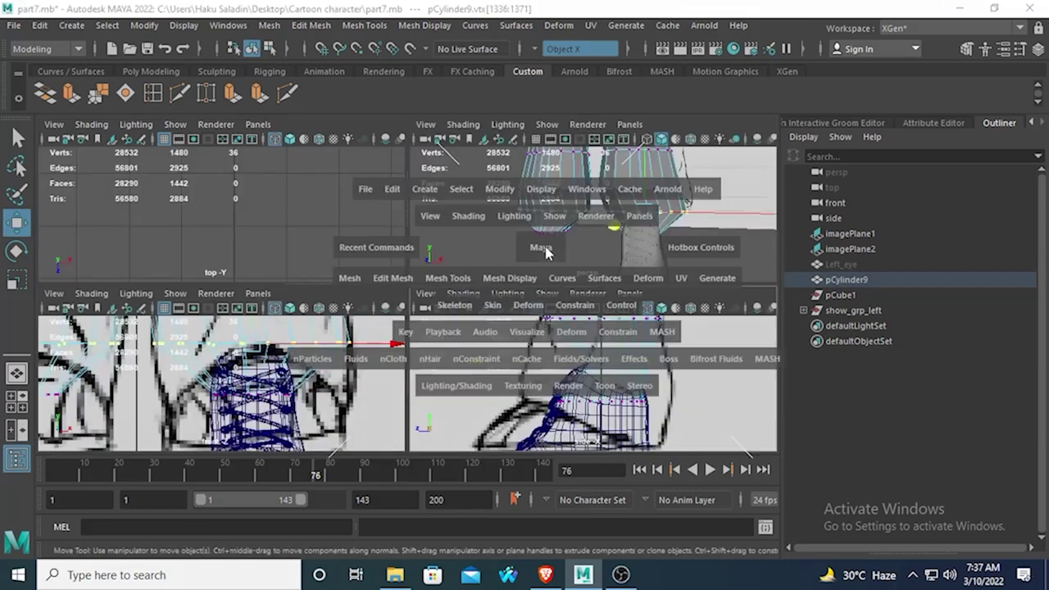
pyautogui.keyDown('alt'); pyautogui.moveTo(385, 295); pyautogui.dragTo(536, 323); pyautogui.keyUp('alt')
pyautogui.press('space')
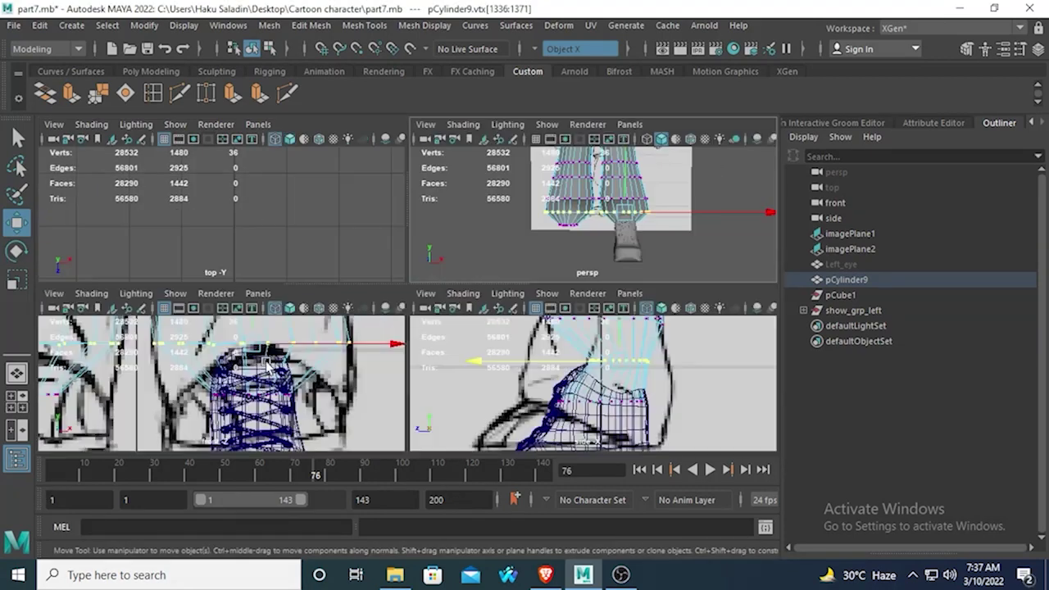
pyautogui.press('space')
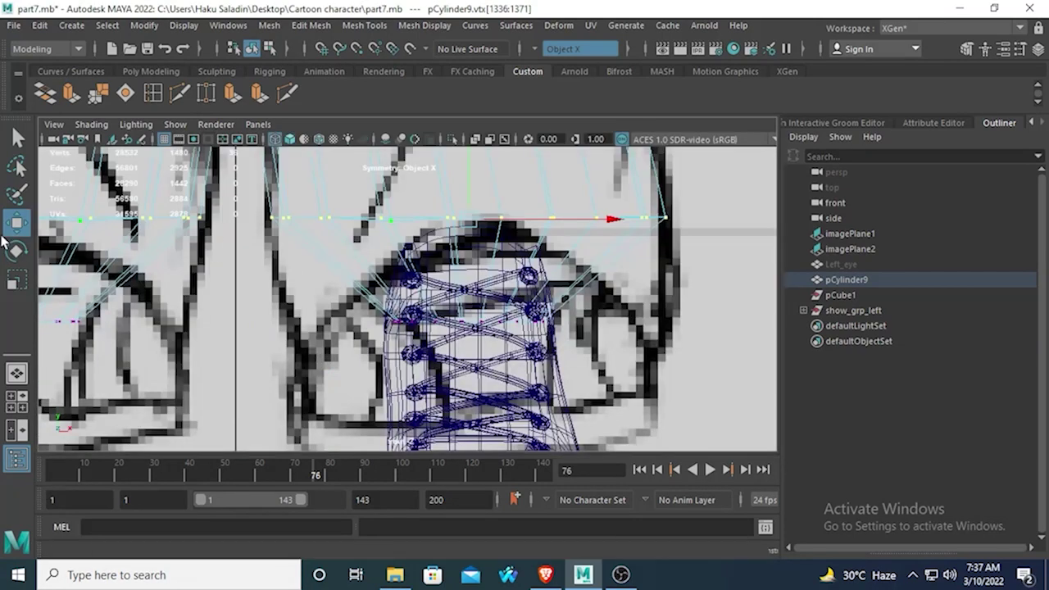
pyautogui.click(16, 279)
pyautogui.moveTo(634, 217); pyautogui.dragTo(529, 228)
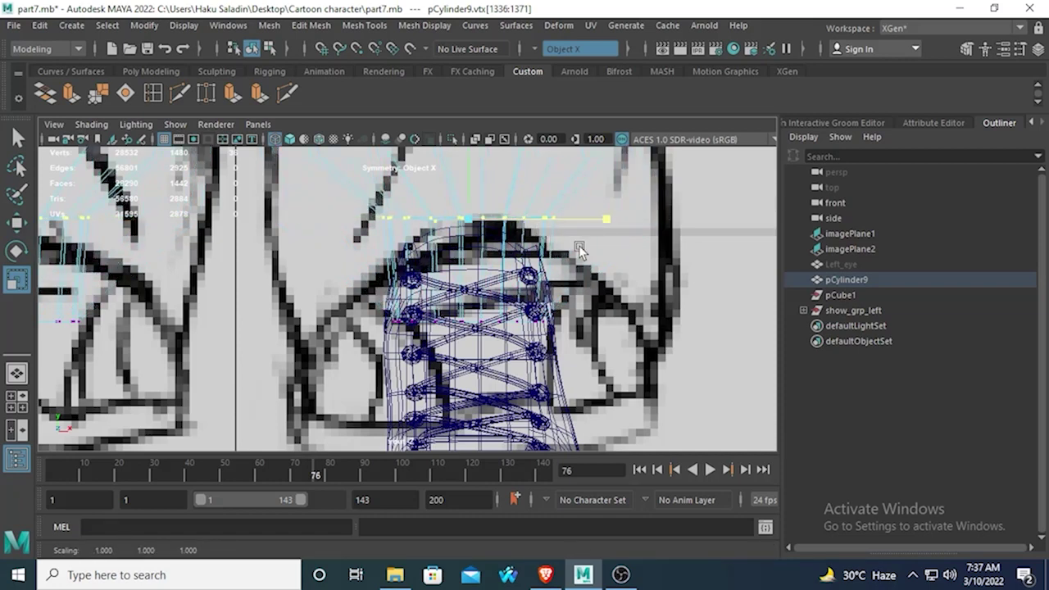
# Step: Select the third vertex row up from the hem and scale it narrower in X in the front view
pyautogui.press('space')
pyautogui.keyDown('alt'); pyautogui.moveTo(616, 223); pyautogui.dragTo(558, 278); pyautogui.keyUp('alt')
pyautogui.scroll(1, 506, 284)
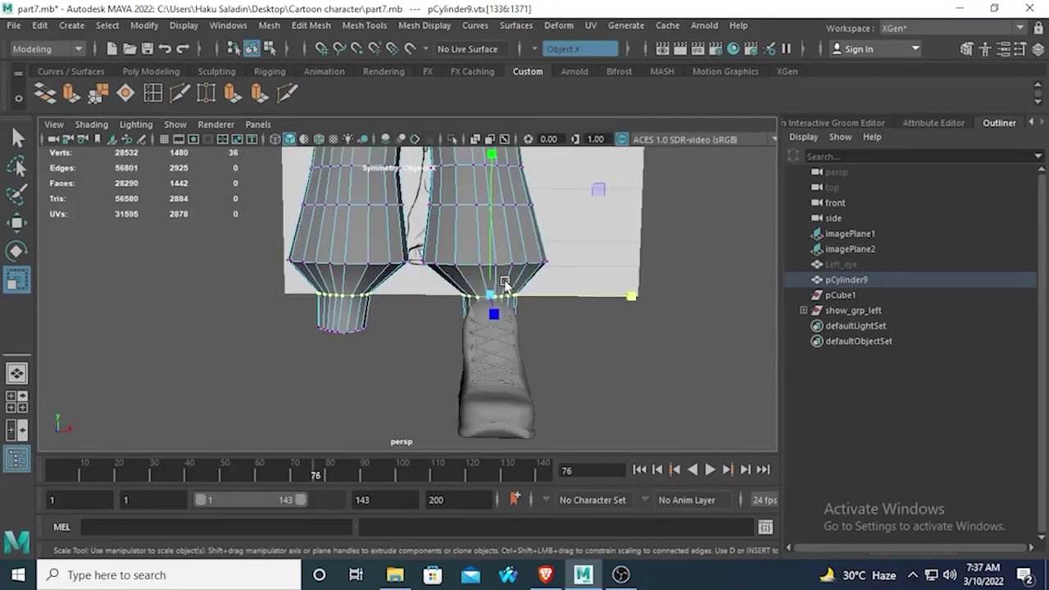
pyautogui.scroll(2, 428, 300)
pyautogui.keyDown('alt'); pyautogui.moveTo(429, 300); pyautogui.dragTo(461, 295); pyautogui.keyUp('alt')
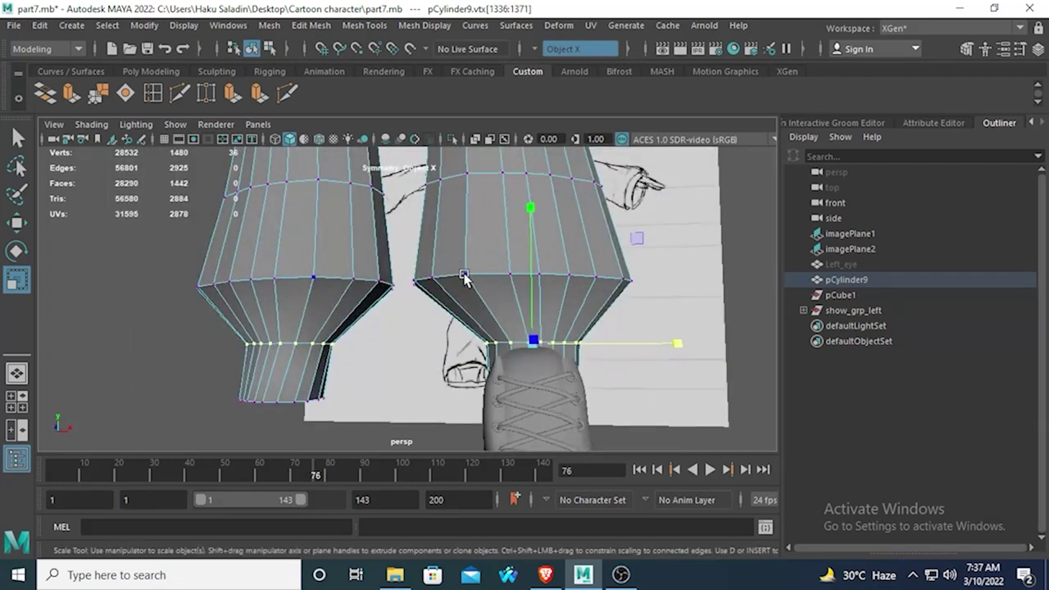
pyautogui.click(464, 276)
pyautogui.keyDown('shift'); pyautogui.doubleClick(443, 276); pyautogui.keyUp('shift')
pyautogui.press('space')
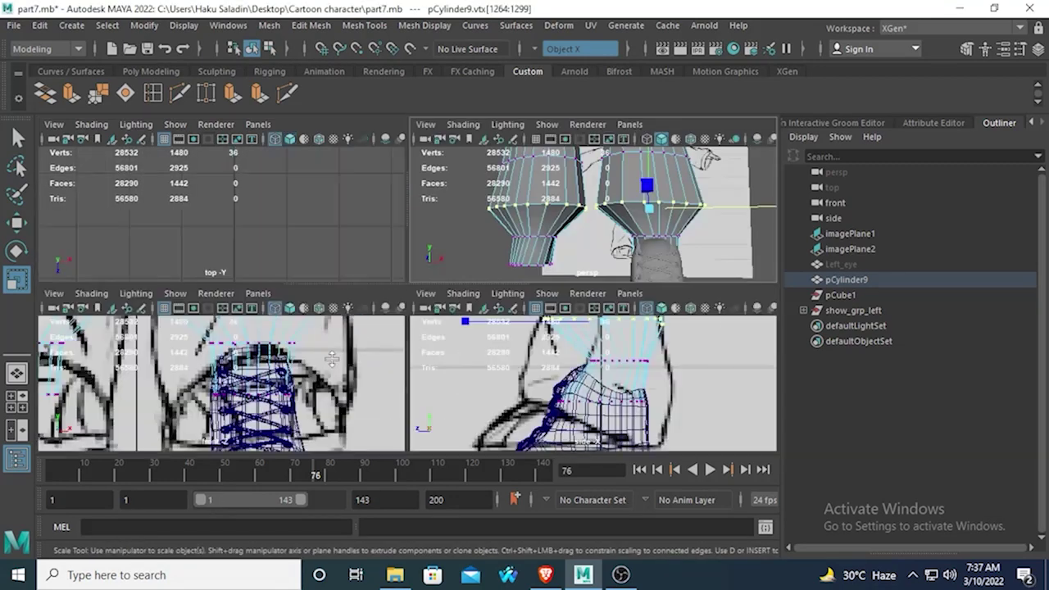
pyautogui.press('space')
pyautogui.press('f')
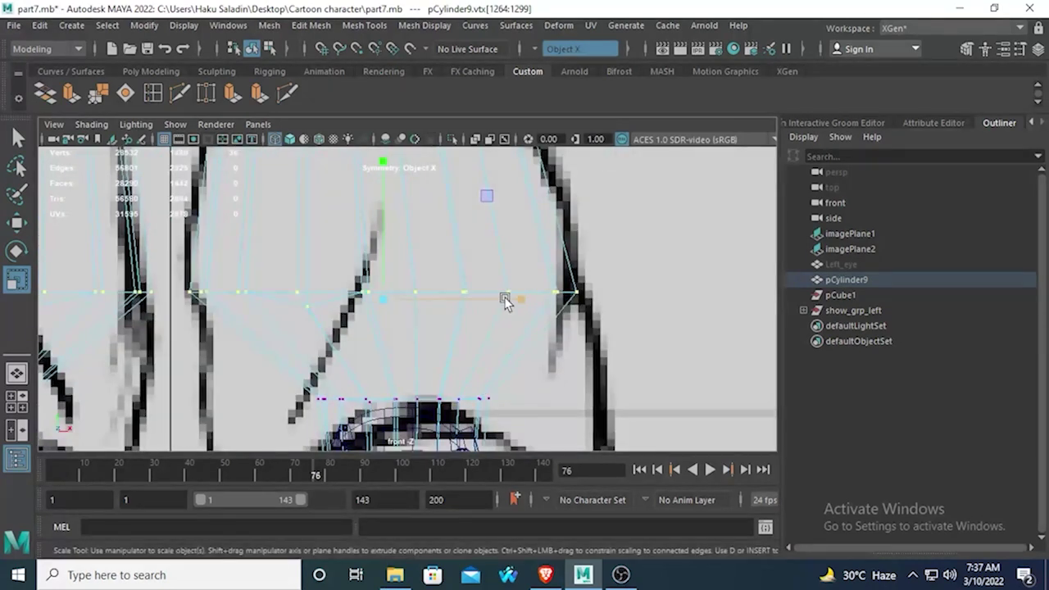
pyautogui.moveTo(506, 302); pyautogui.dragTo(480, 301)
# Step: Scale the third vertex row narrower in Z in the side view and move it slightly backward
pyautogui.press('space')
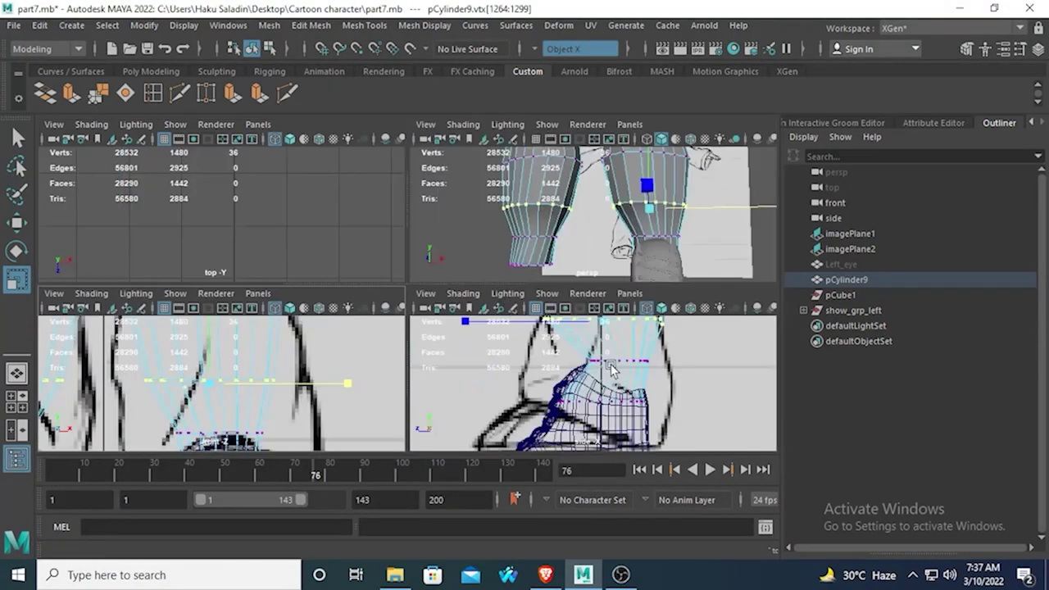
pyautogui.press('space')
pyautogui.press('f')
pyautogui.moveTo(288, 241)
pyautogui.mouseDown()
pyautogui.moveTo(323, 239)
pyautogui.moveTo(294, 232)
pyautogui.moveTo(305, 238)
pyautogui.mouseUp()
pyautogui.click(16, 224)
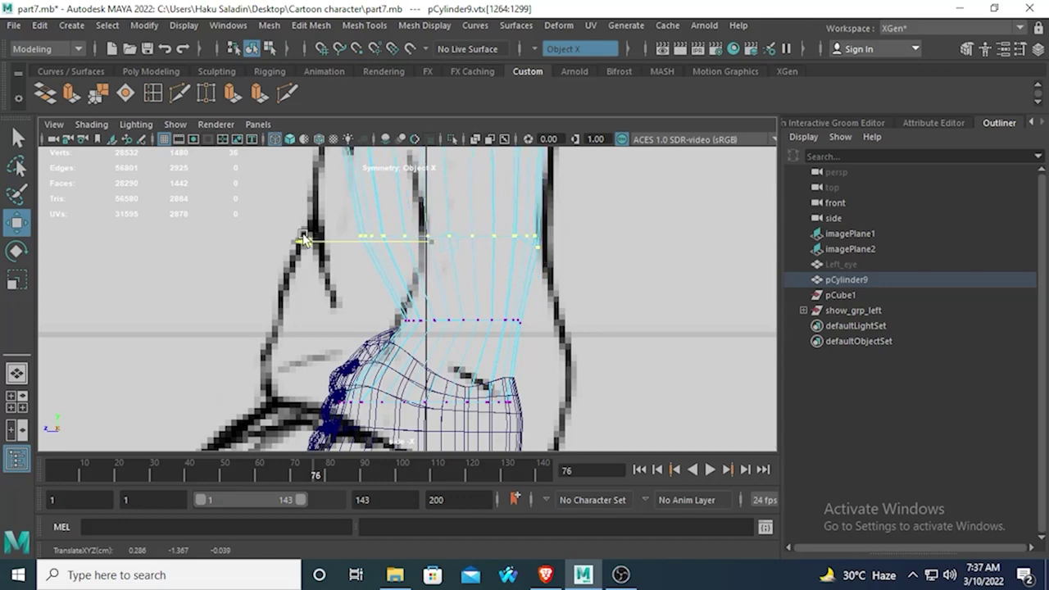
# Step: Select the vertex row just above the hem, scale it slightly wider in Z, and shift it forward over the boot
pyautogui.scroll(-10, 318, 249)
pyautogui.scroll(10, 364, 312)
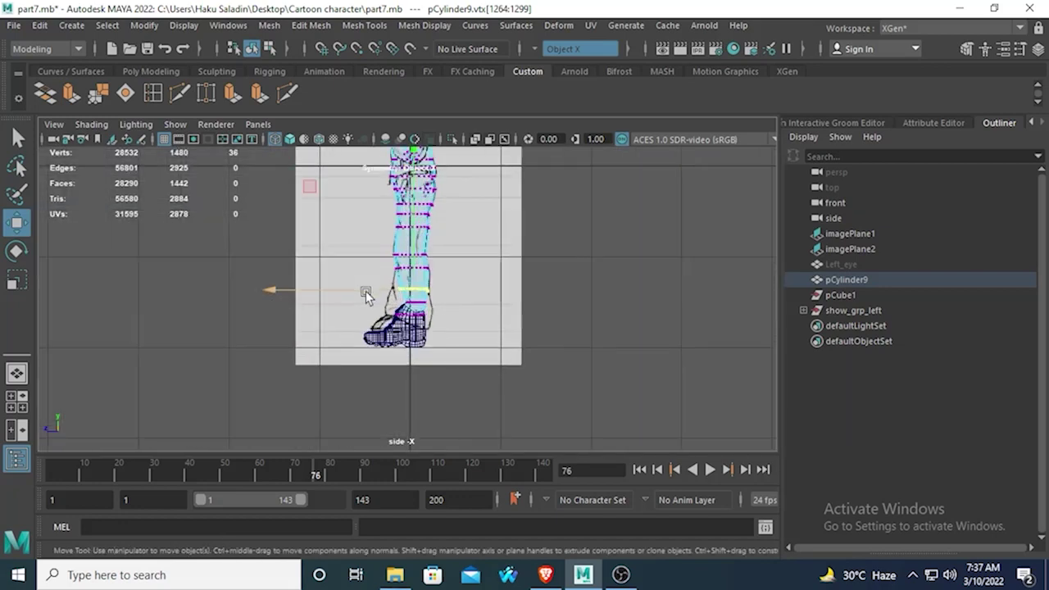
pyautogui.moveTo(356, 294); pyautogui.dragTo(532, 325)
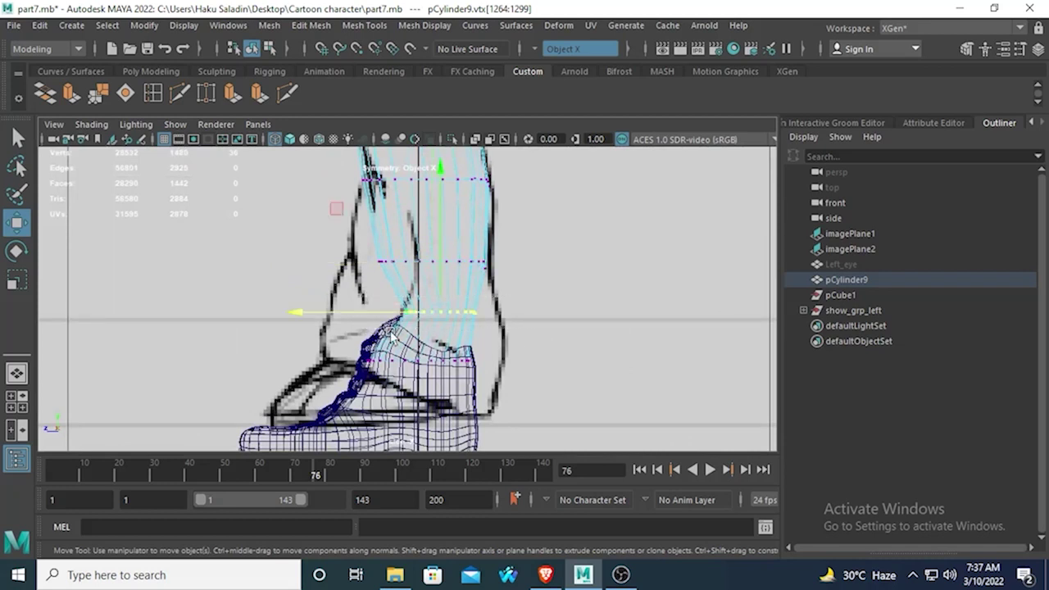
pyautogui.click(16, 280)
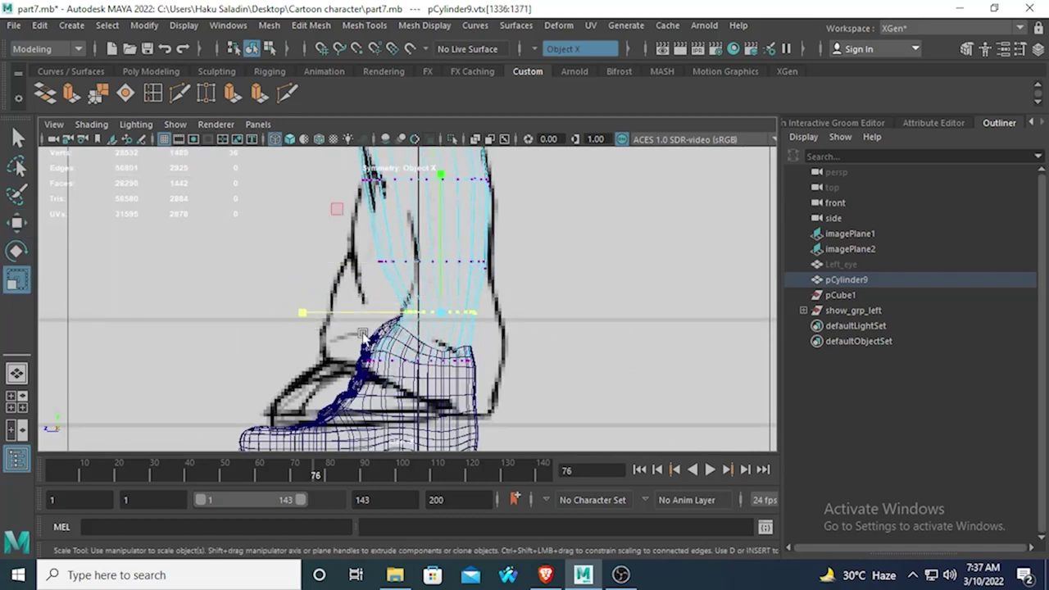
pyautogui.moveTo(338, 319); pyautogui.dragTo(273, 312)
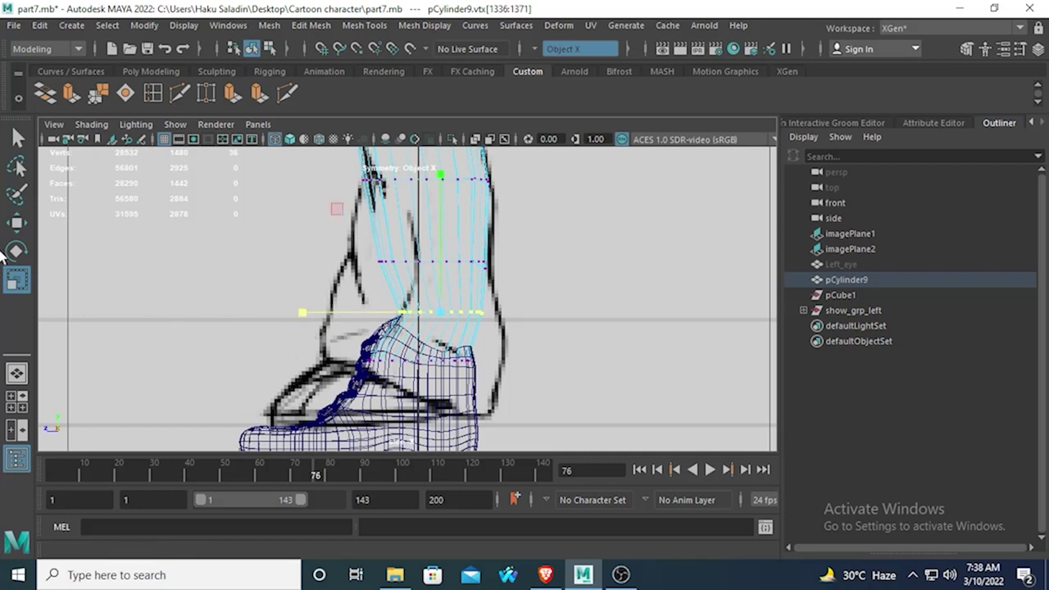
pyautogui.click(28, 223)
pyautogui.moveTo(293, 312); pyautogui.dragTo(288, 313)
# Step: Select the bottom hem vertices, move them slightly forward, and scale them narrower in Z to fit inside the boot
pyautogui.moveTo(345, 350); pyautogui.dragTo(571, 415)
pyautogui.moveTo(302, 362); pyautogui.dragTo(288, 361)
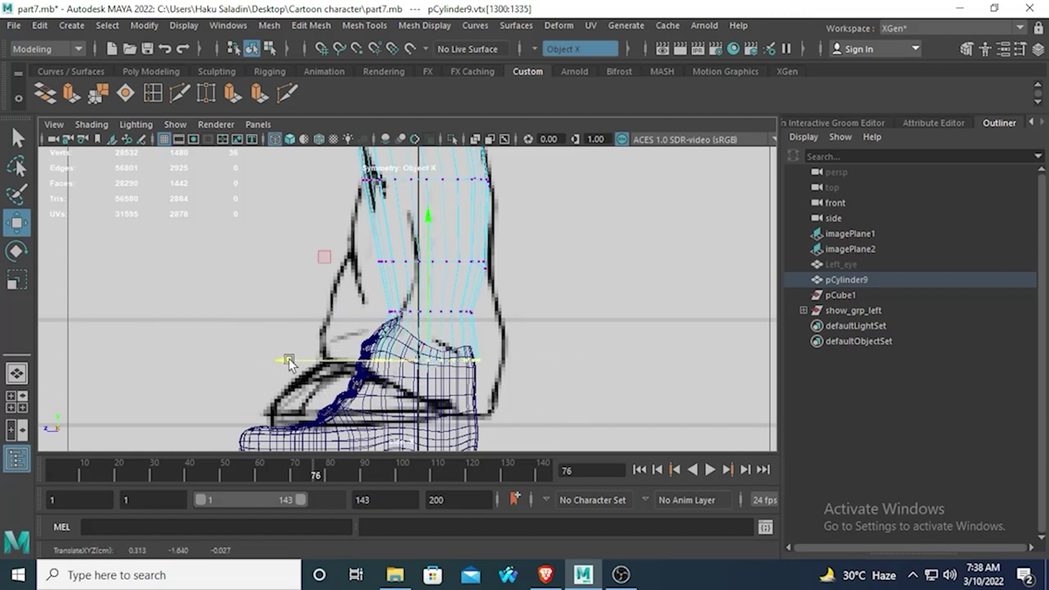
pyautogui.click(16, 280)
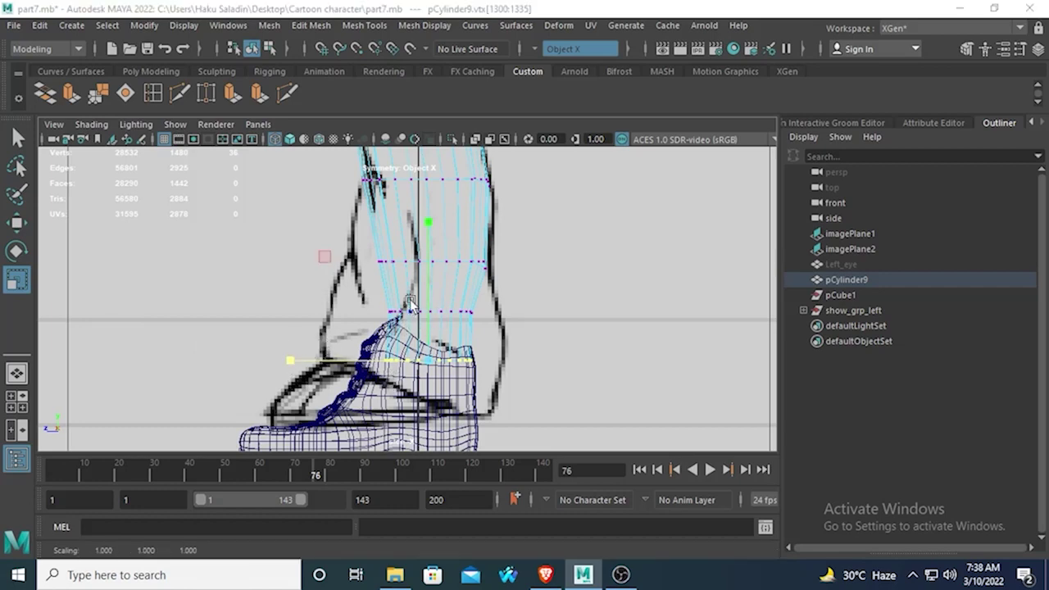
# Step: Examine the reshaped trouser legs and their fit at the boot from several angles in the perspective view
pyautogui.press('space')
pyautogui.press('space')
pyautogui.keyDown('alt'); pyautogui.moveTo(569, 288); pyautogui.dragTo(567, 409); pyautogui.keyUp('alt')
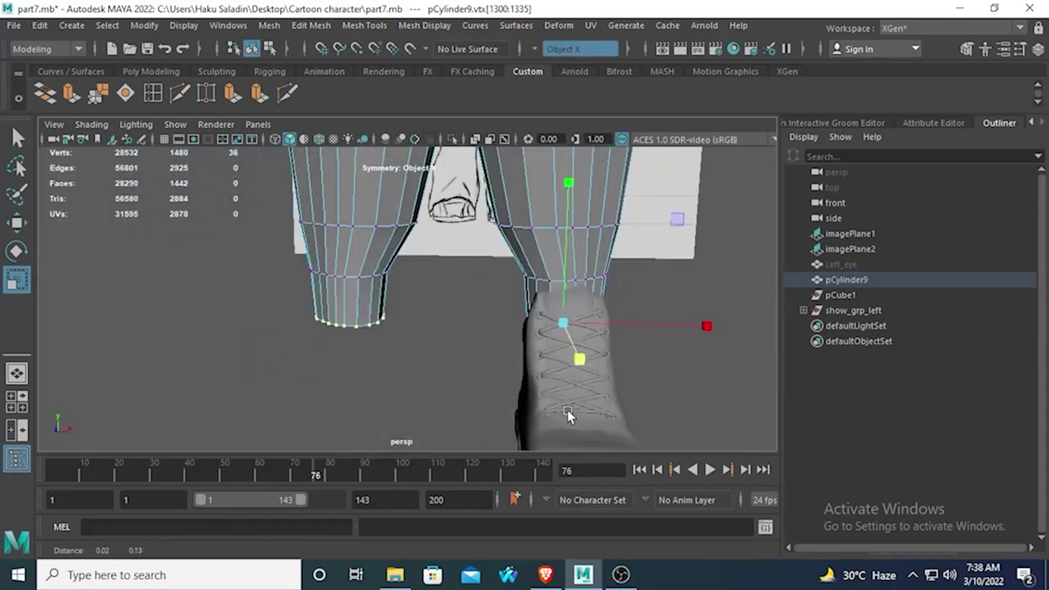
pyautogui.keyDown('alt'); pyautogui.moveTo(566, 410); pyautogui.dragTo(562, 336, button='right'); pyautogui.keyUp('alt')
pyautogui.scroll(-3, 562, 336)
pyautogui.scroll(7, 515, 331)
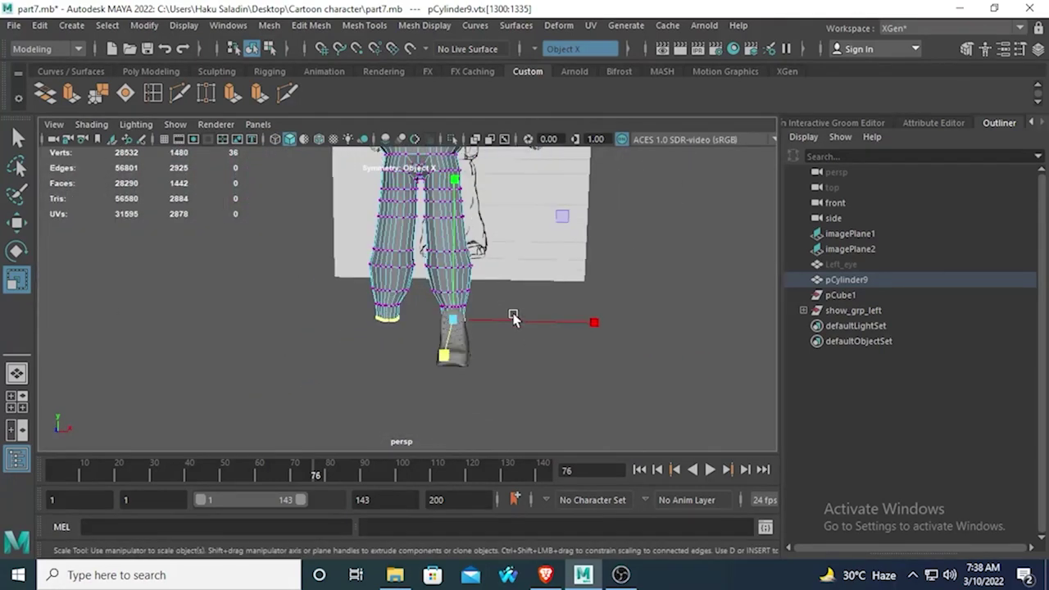
pyautogui.keyDown('alt'); pyautogui.moveTo(520, 294); pyautogui.dragTo(448, 320, button='middle'); pyautogui.keyUp('alt')
pyautogui.scroll(5, 448, 320)
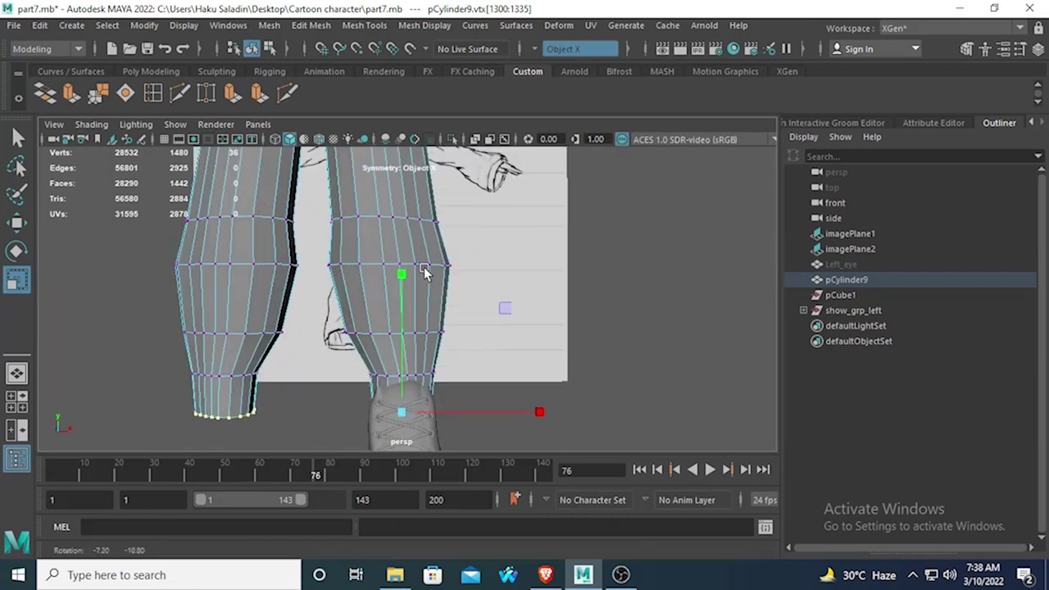
pyautogui.keyDown('alt'); pyautogui.moveTo(277, 375); pyautogui.dragTo(433, 355); pyautogui.keyUp('alt')
# Step: Select the fourth vertex row up from the hem and scale it narrower in X in the front view
pyautogui.press('space')
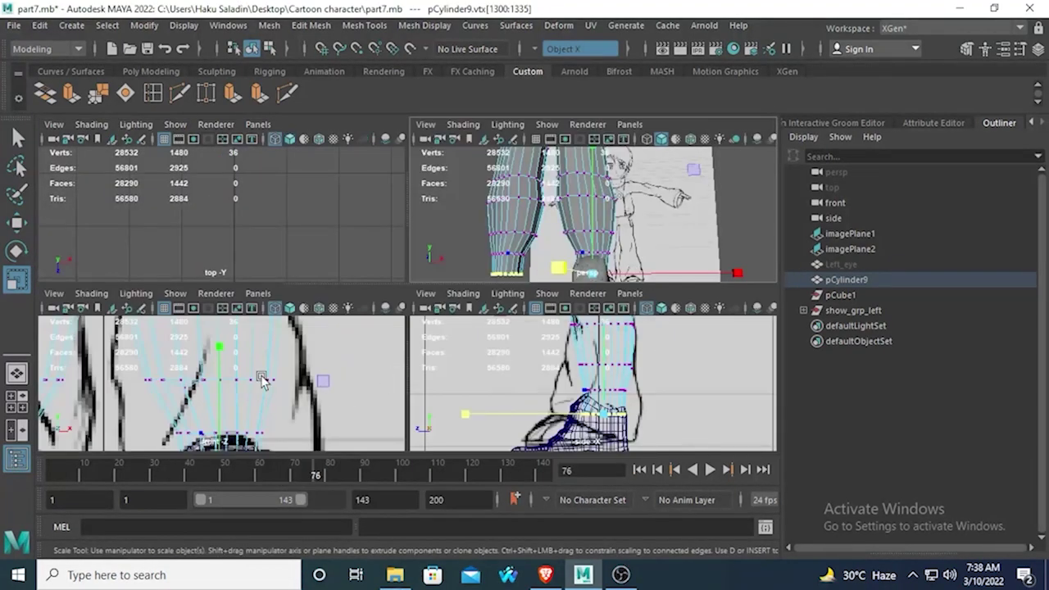
pyautogui.press('space')
pyautogui.scroll(-4, 402, 328)
pyautogui.scroll(4, 399, 331)
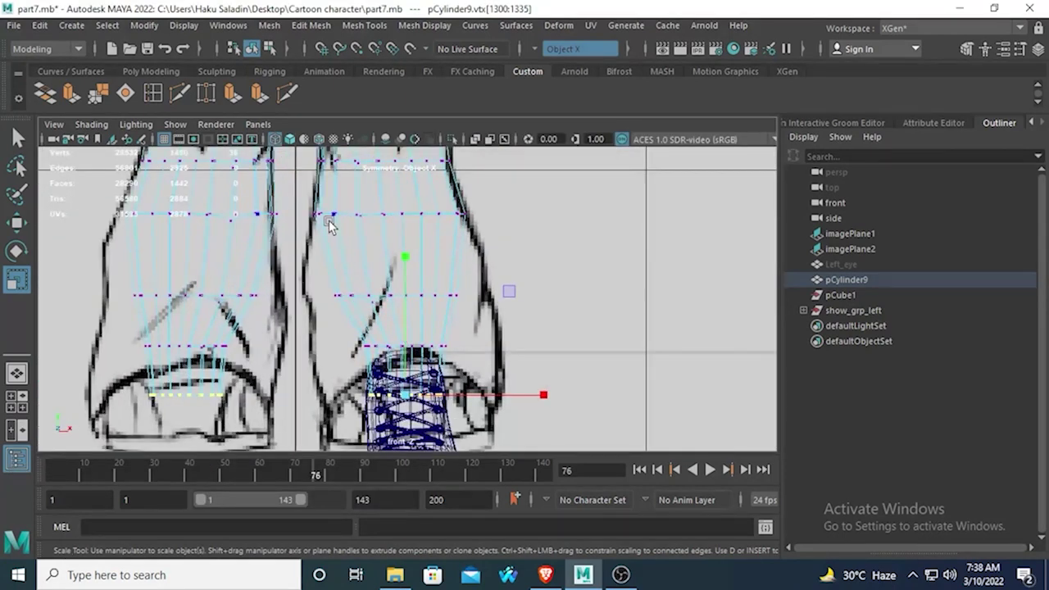
pyautogui.moveTo(563, 238); pyautogui.dragTo(564, 238)
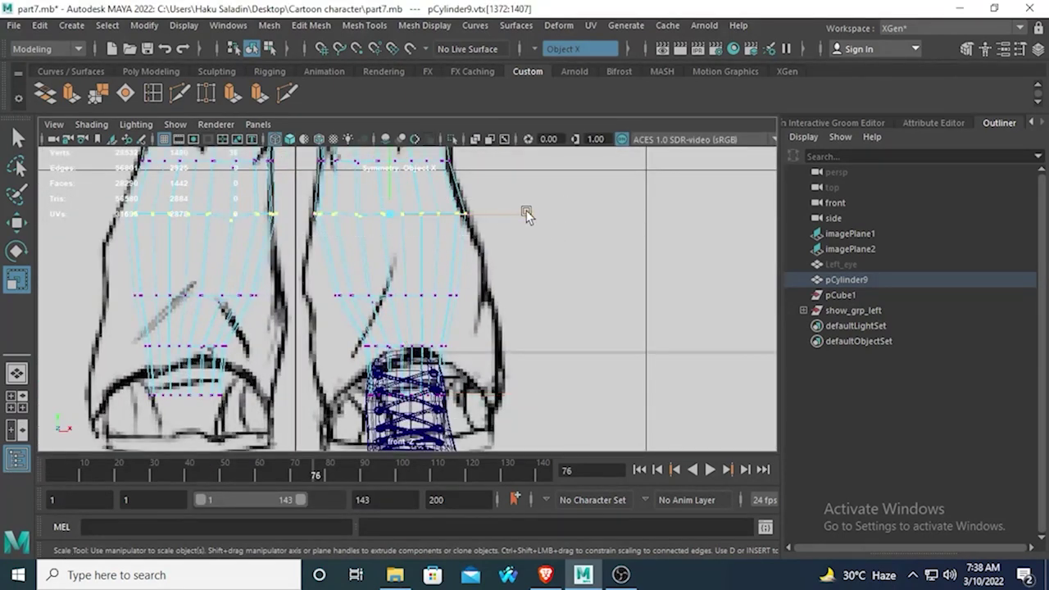
pyautogui.moveTo(526, 209); pyautogui.dragTo(513, 210)
pyautogui.keyDown('alt'); pyautogui.moveTo(511, 210); pyautogui.dragTo(533, 378, button='middle'); pyautogui.keyUp('alt')
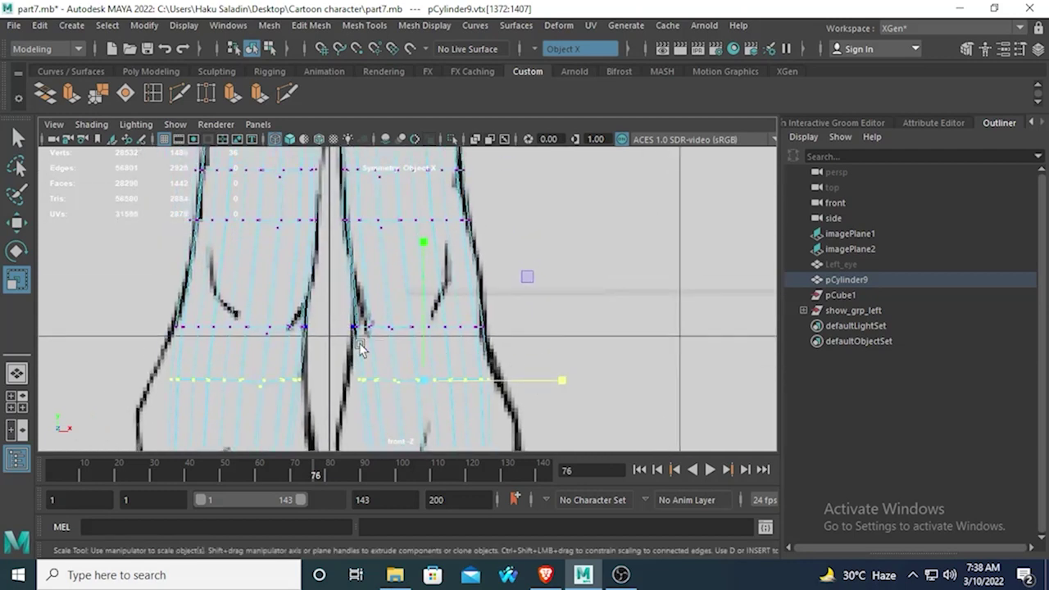
pyautogui.keyDown('alt'); pyautogui.moveTo(388, 370); pyautogui.dragTo(385, 260, button='middle'); pyautogui.keyUp('alt')
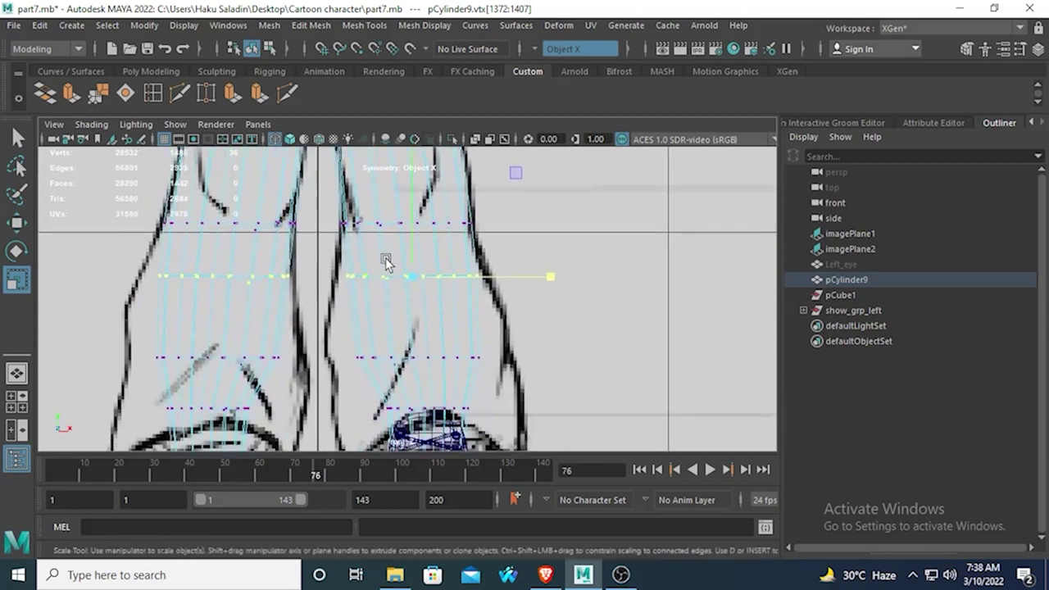
pyautogui.click(549, 273)
# Step: Scale the fourth vertex row slightly narrower in Z in the side view
pyautogui.press('space')
pyautogui.keyDown('alt'); pyautogui.moveTo(468, 292); pyautogui.dragTo(457, 402, button='middle'); pyautogui.keyUp('alt')
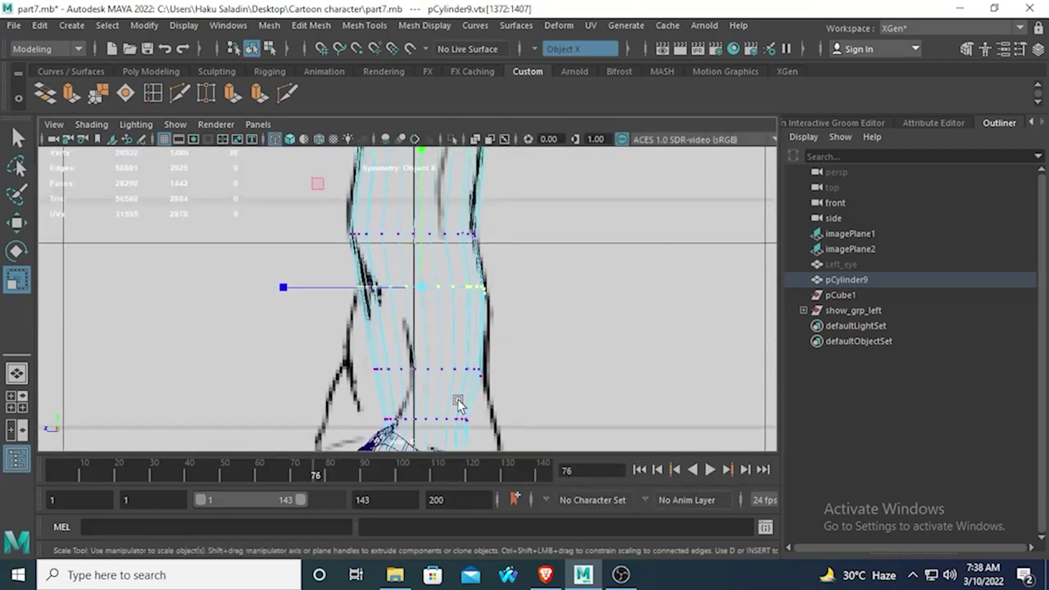
pyautogui.moveTo(294, 282); pyautogui.dragTo(300, 288)
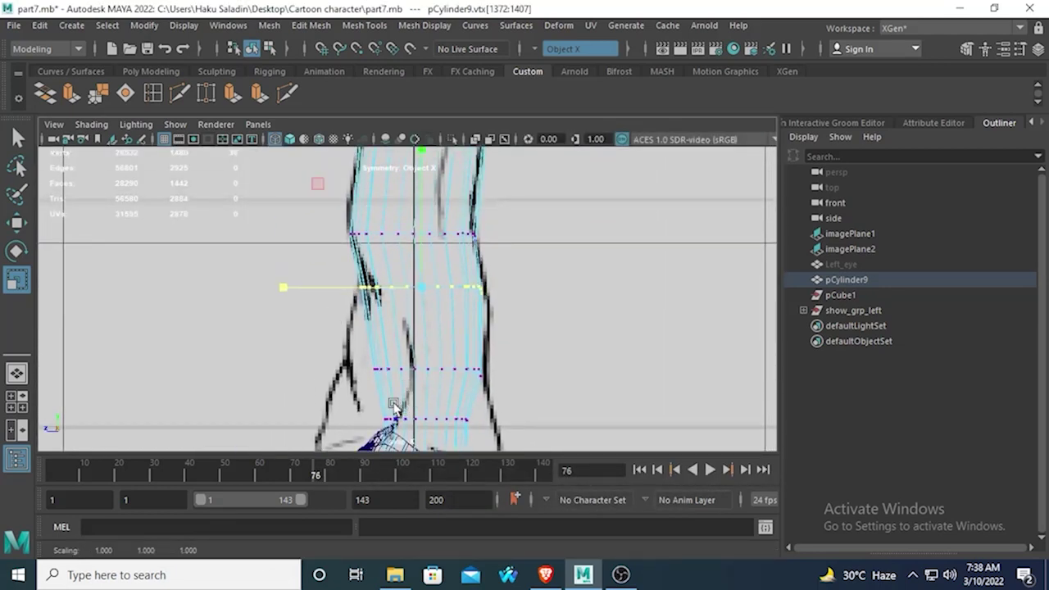
# Step: Reselect the vertex row just above the hem and scale it to about 1.158 in X in the front view
pyautogui.press('space')
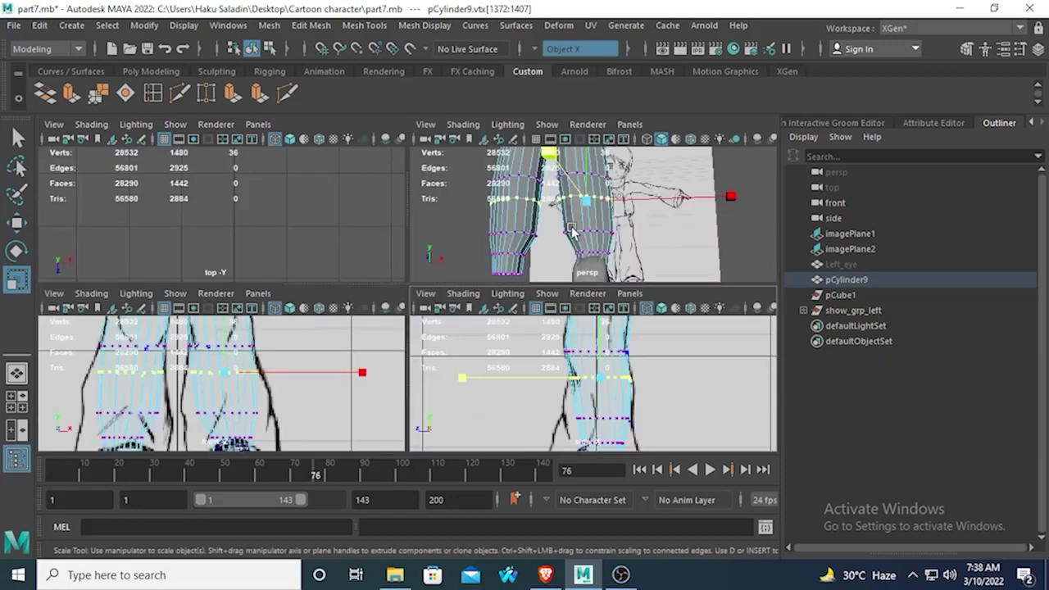
pyautogui.press('space')
pyautogui.keyDown('alt'); pyautogui.moveTo(509, 250); pyautogui.dragTo(418, 370); pyautogui.keyUp('alt')
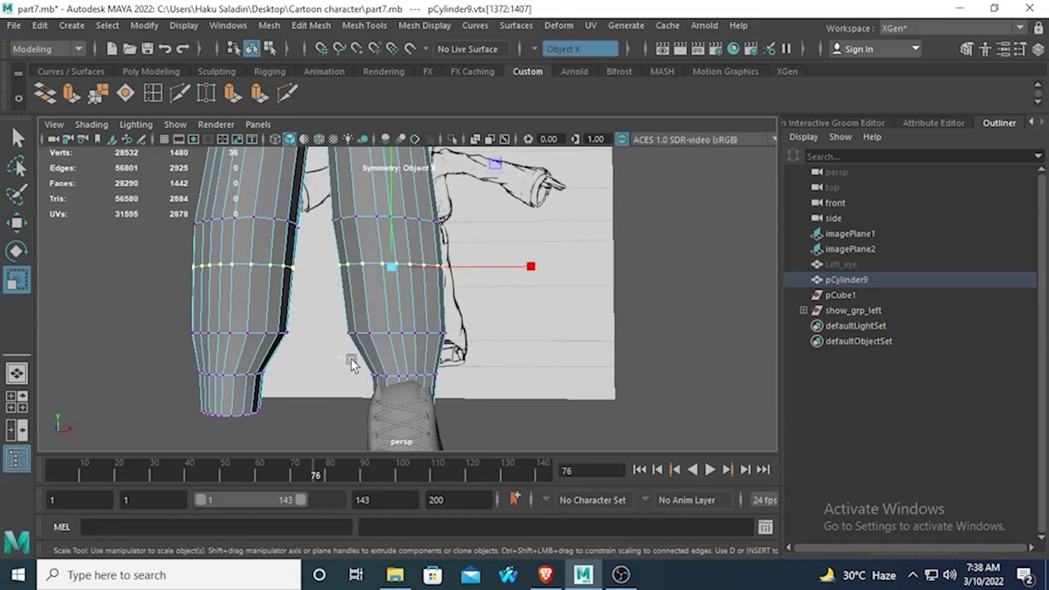
pyautogui.moveTo(477, 392); pyautogui.dragTo(472, 382)
pyautogui.press('space')
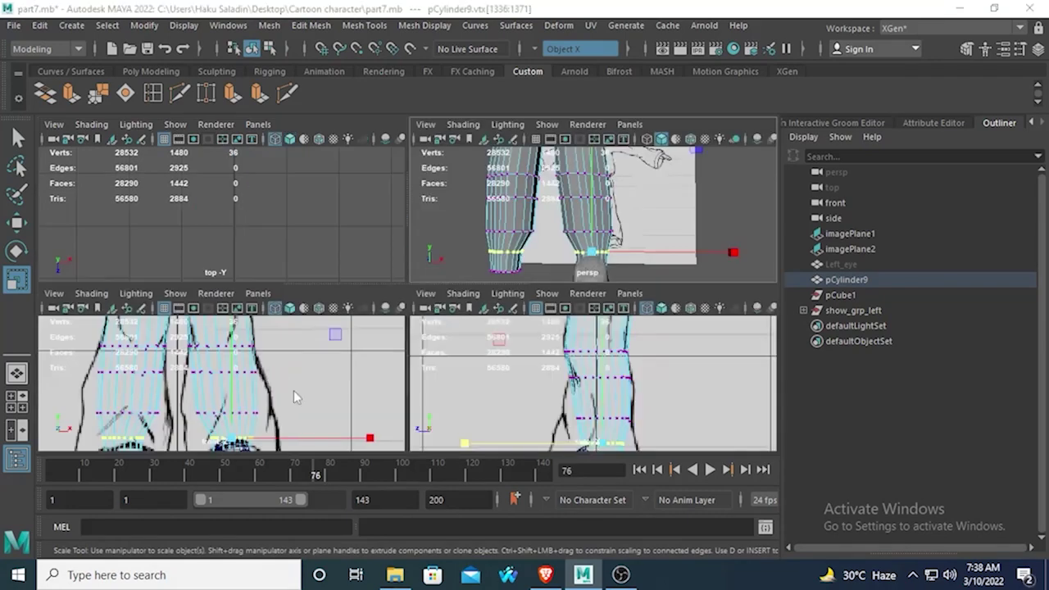
pyautogui.press('space')
pyautogui.scroll(-5, 399, 322)
pyautogui.scroll(10, 399, 322)
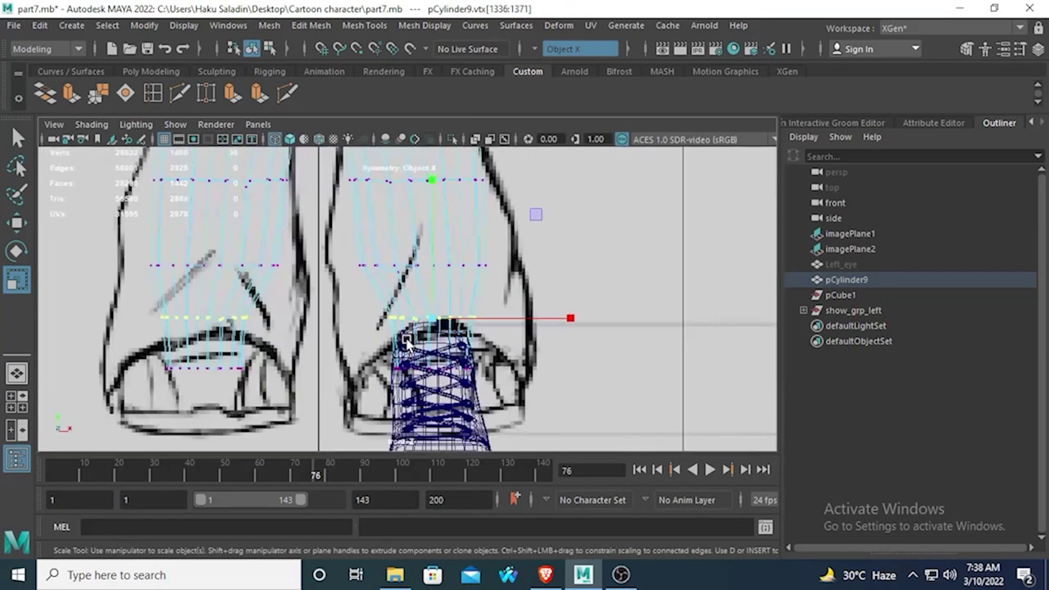
pyautogui.moveTo(596, 342); pyautogui.dragTo(617, 343)
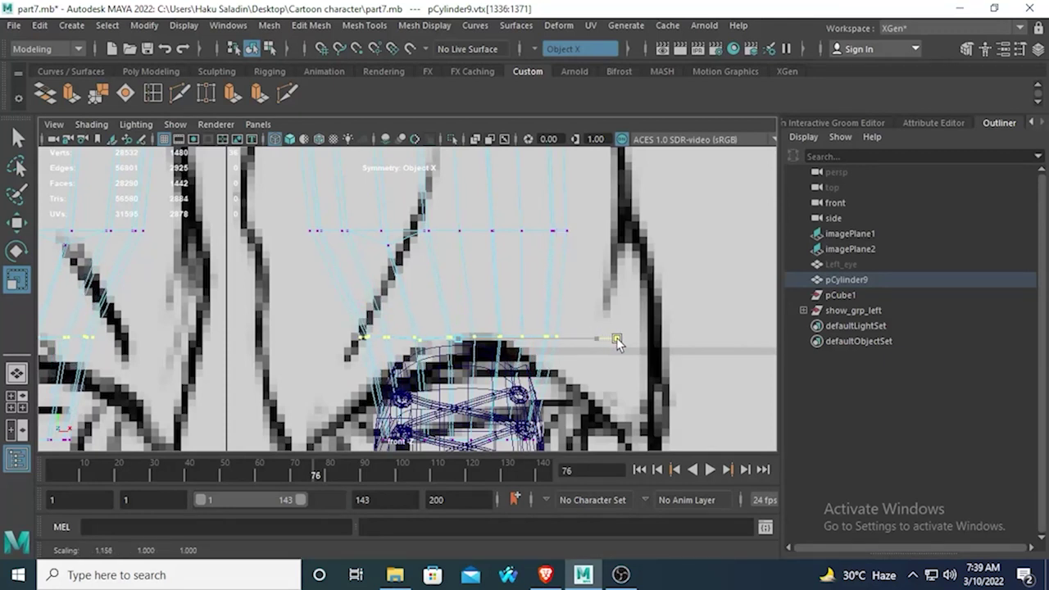
# Step: Move the row above the hem slightly inward in X over the boot and check the fit in the perspective view
pyautogui.press('w')
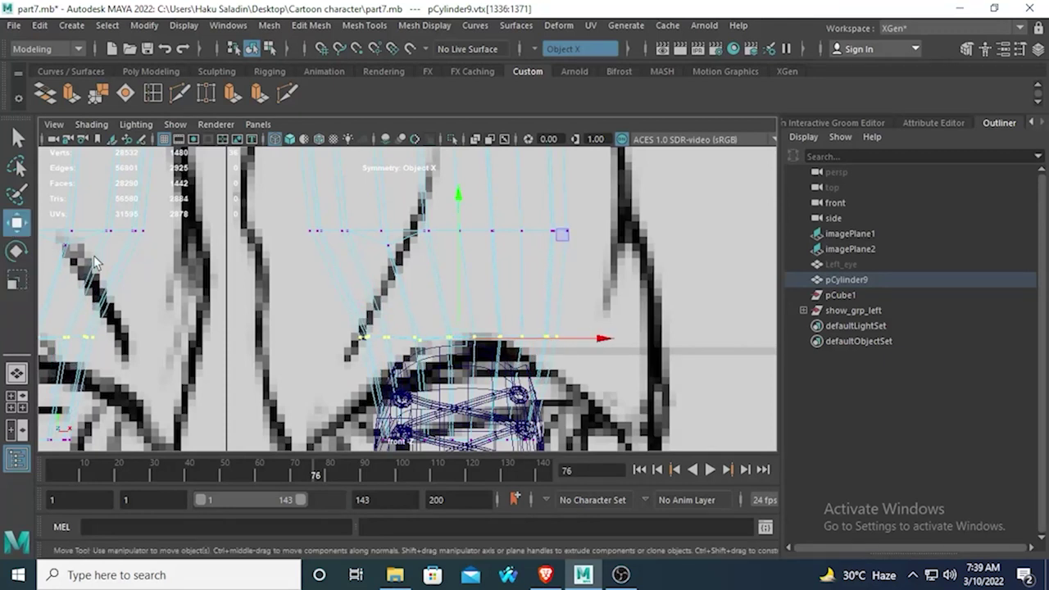
pyautogui.moveTo(627, 345); pyautogui.dragTo(594, 336)
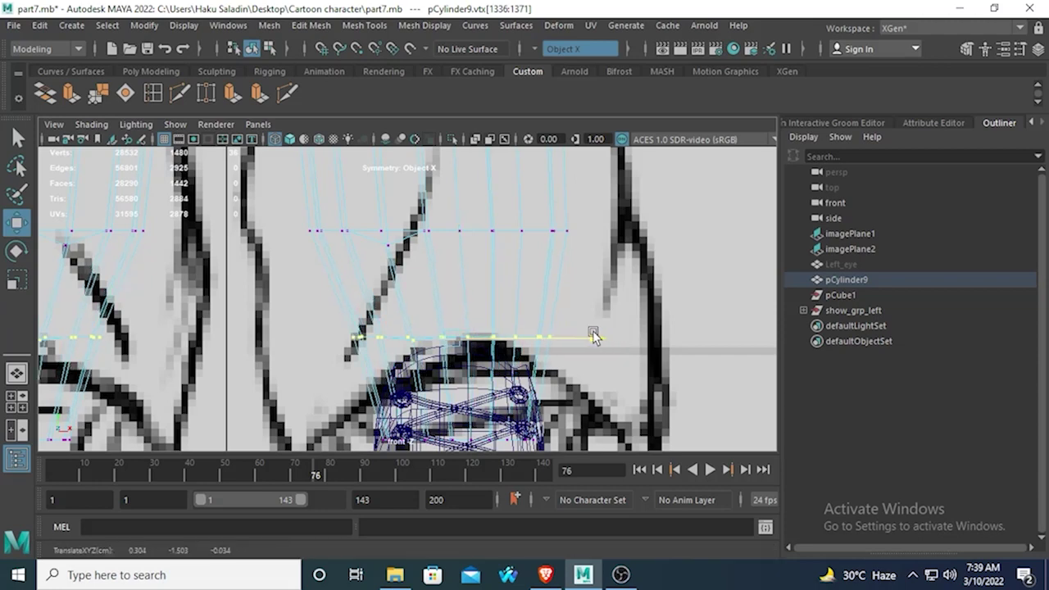
pyautogui.press('space')
pyautogui.press('space')
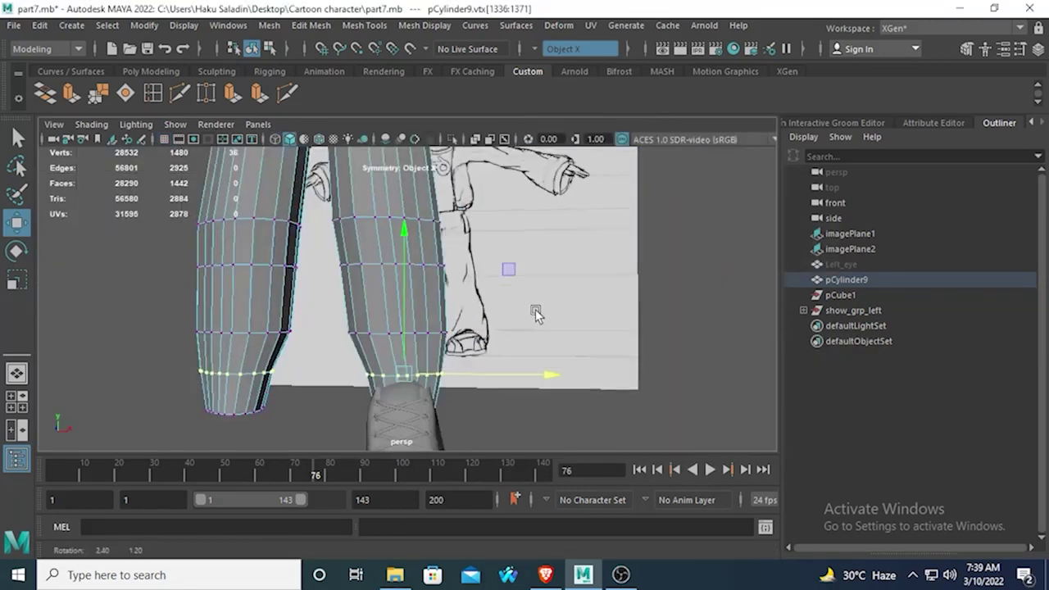
pyautogui.keyDown('alt'); pyautogui.moveTo(535, 314); pyautogui.dragTo(442, 382); pyautogui.keyUp('alt')
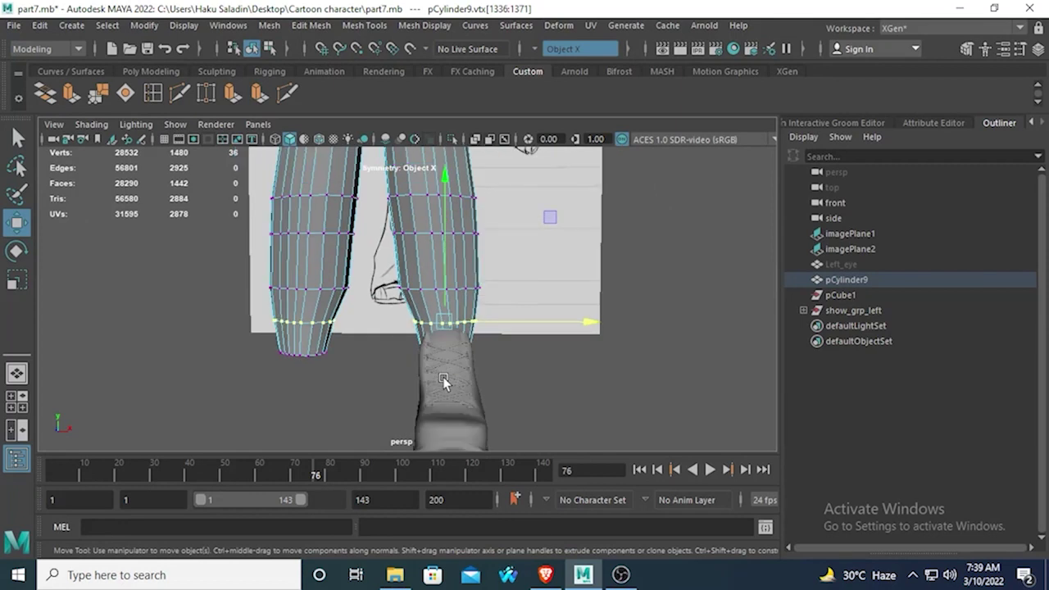
# Step: Undo the last inward move and the X scaling of the vertex row just above the hem
pyautogui.hotkey('ctrl', 'z')
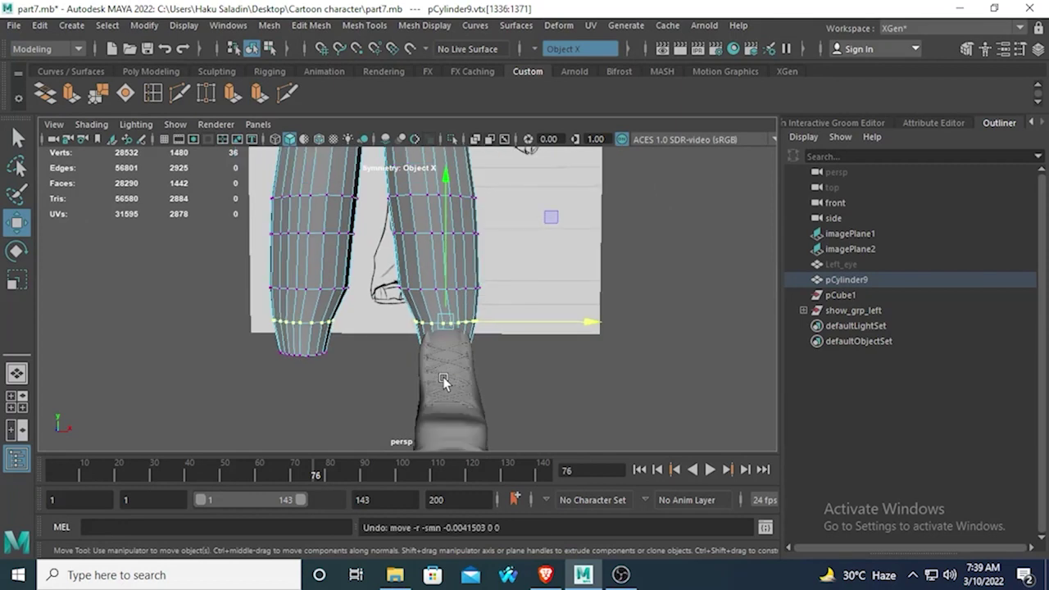
pyautogui.hotkey('ctrl', 'z')
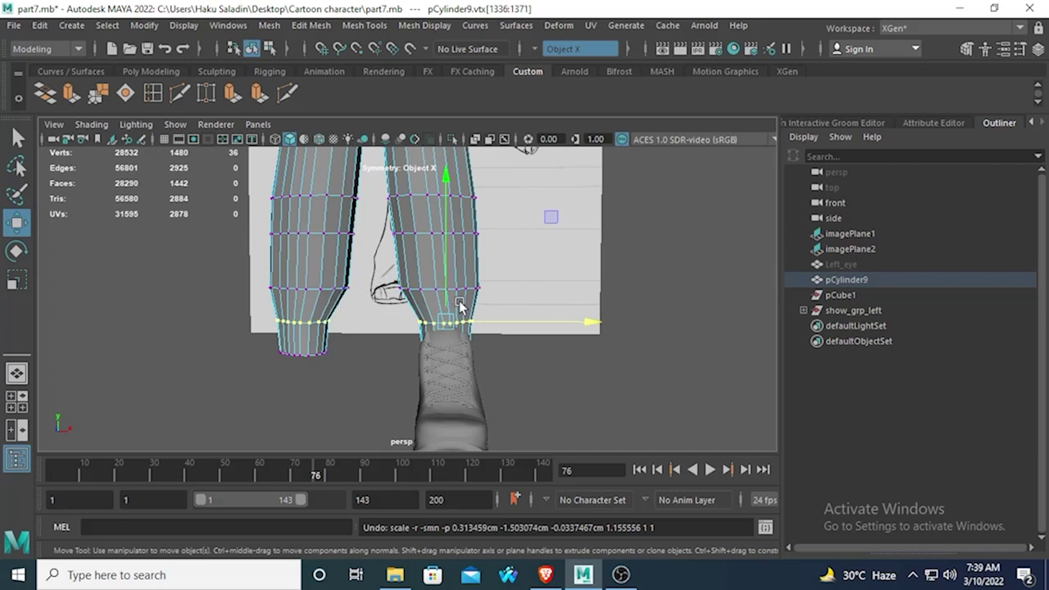
pyautogui.hotkey('ctrl', 'z')
# Step: Scale the second vertex row above the hem narrower in X and Z, then shift it slightly in Z over the boot
pyautogui.click(10, 281)
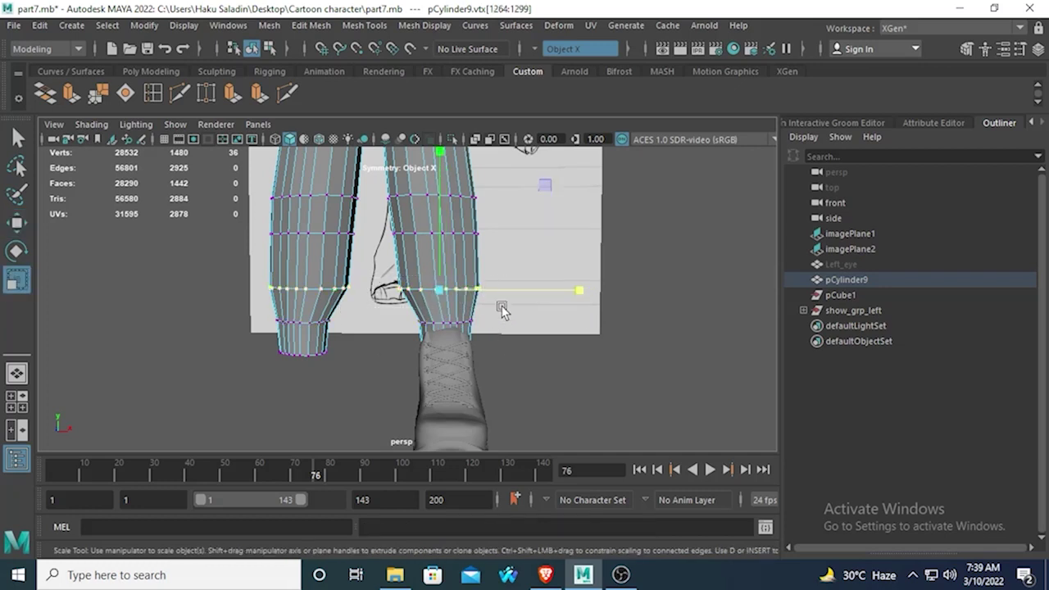
pyautogui.moveTo(569, 290); pyautogui.dragTo(335, 368)
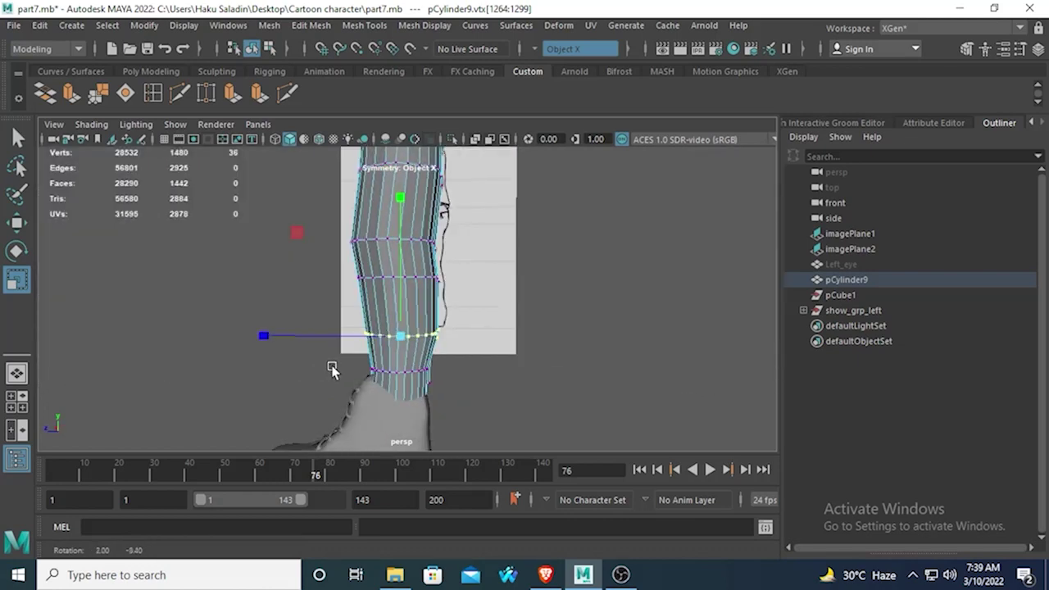
pyautogui.moveTo(267, 333)
pyautogui.mouseDown()
pyautogui.moveTo(280, 336)
pyautogui.moveTo(254, 338)
pyautogui.mouseUp()
pyautogui.click(17, 222)
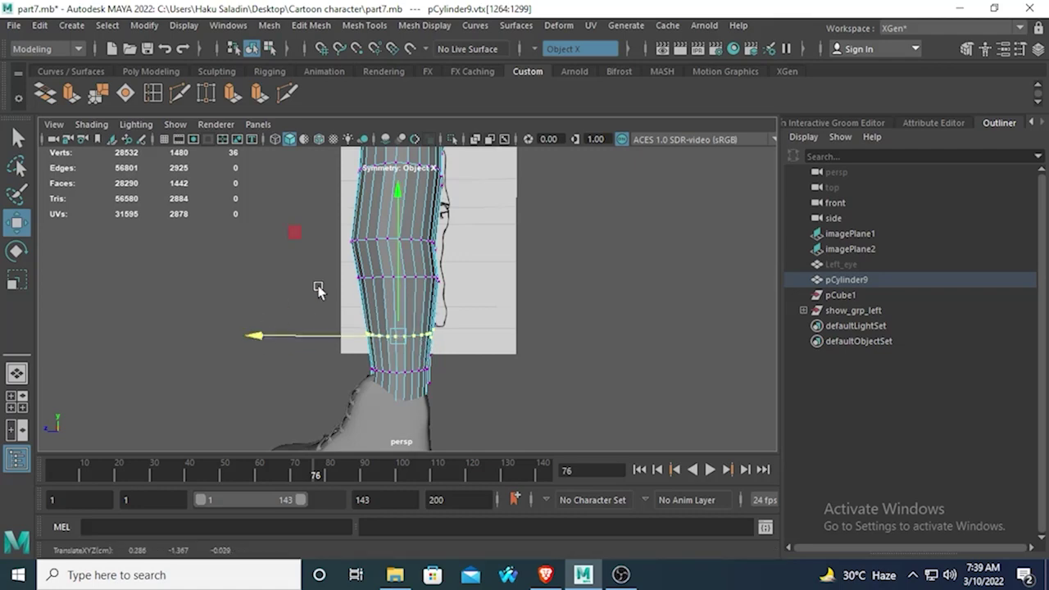
# Step: Select the third vertex row above the hem and scale it narrower in X
pyautogui.keyDown('alt'); pyautogui.moveTo(317, 285); pyautogui.dragTo(446, 364); pyautogui.keyUp('alt')
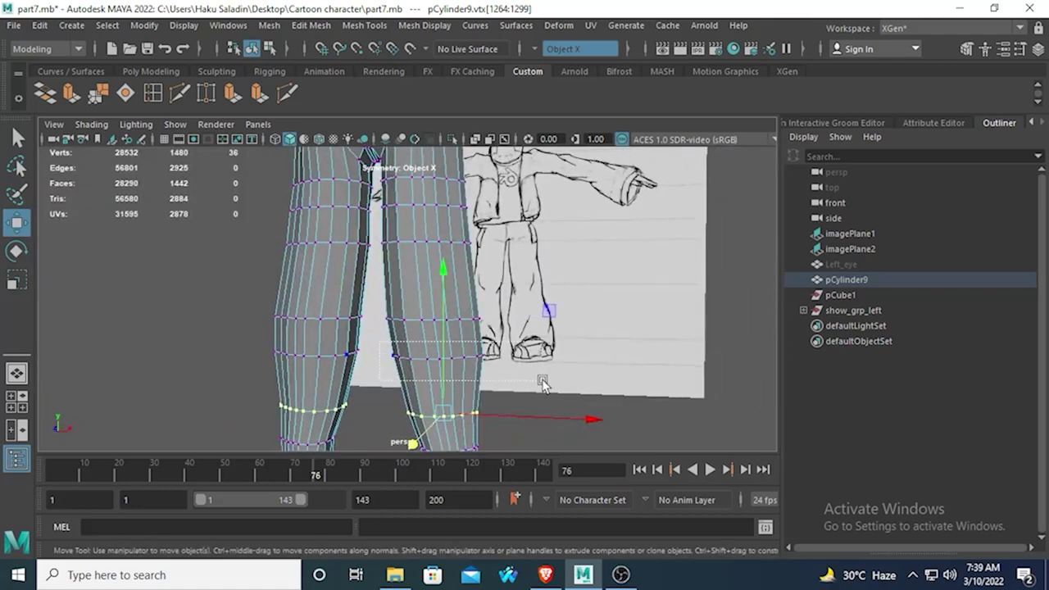
pyautogui.doubleClick(428, 360)
pyautogui.click(17, 280)
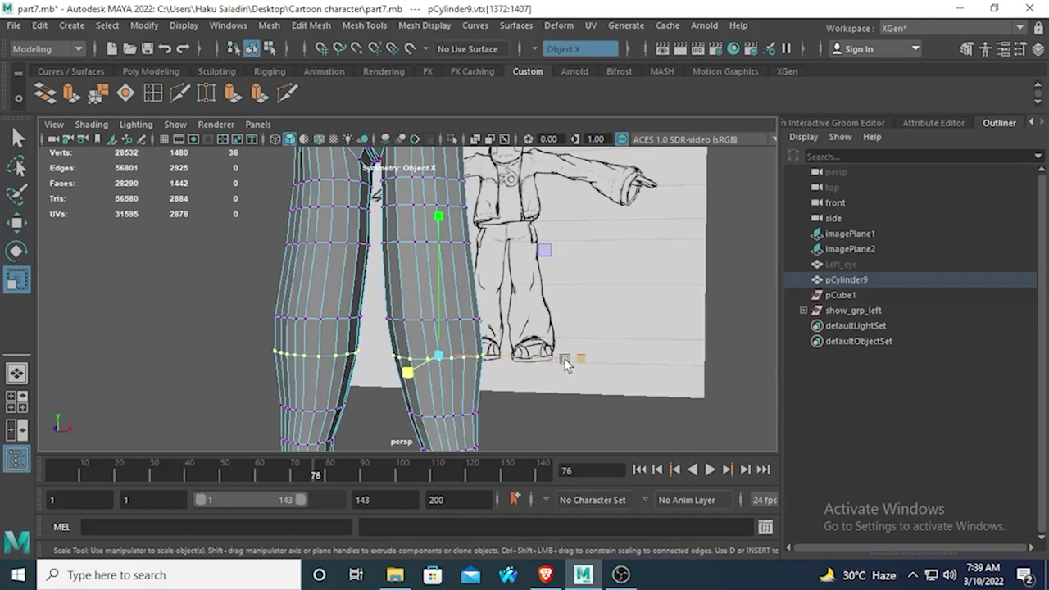
pyautogui.moveTo(581, 359); pyautogui.dragTo(567, 362)
pyautogui.hotkey('ctrl', 'z')
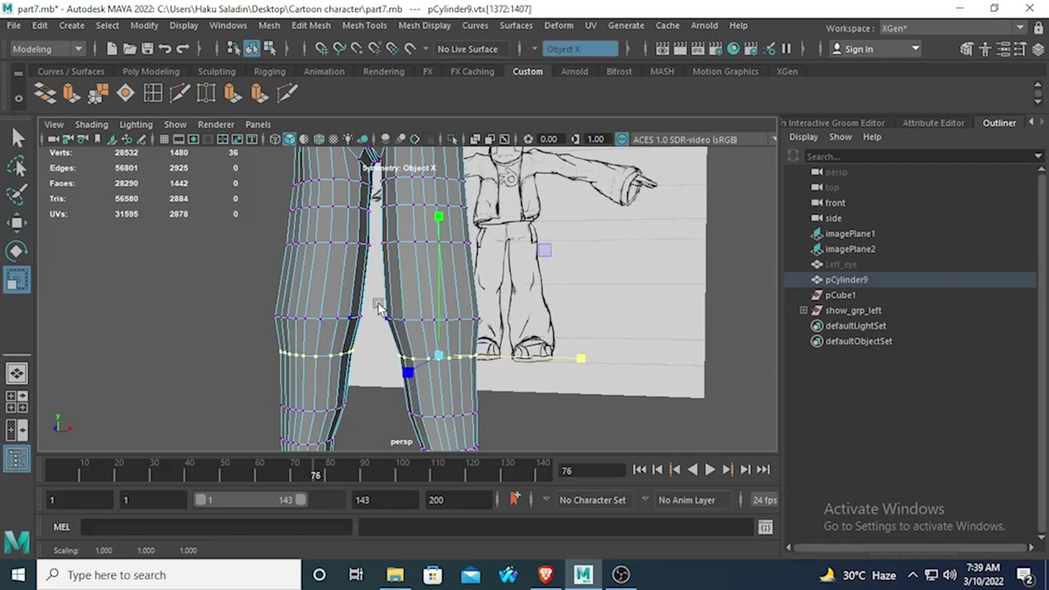
# Step: Select the fourth vertex row above the hem and scale it to about 0.97 in X
pyautogui.hotkey('ctrl', 'z')
pyautogui.hotkey('ctrl', 'z')
pyautogui.hotkey('ctrl', 'z')
pyautogui.hotkey('ctrl', 'z')
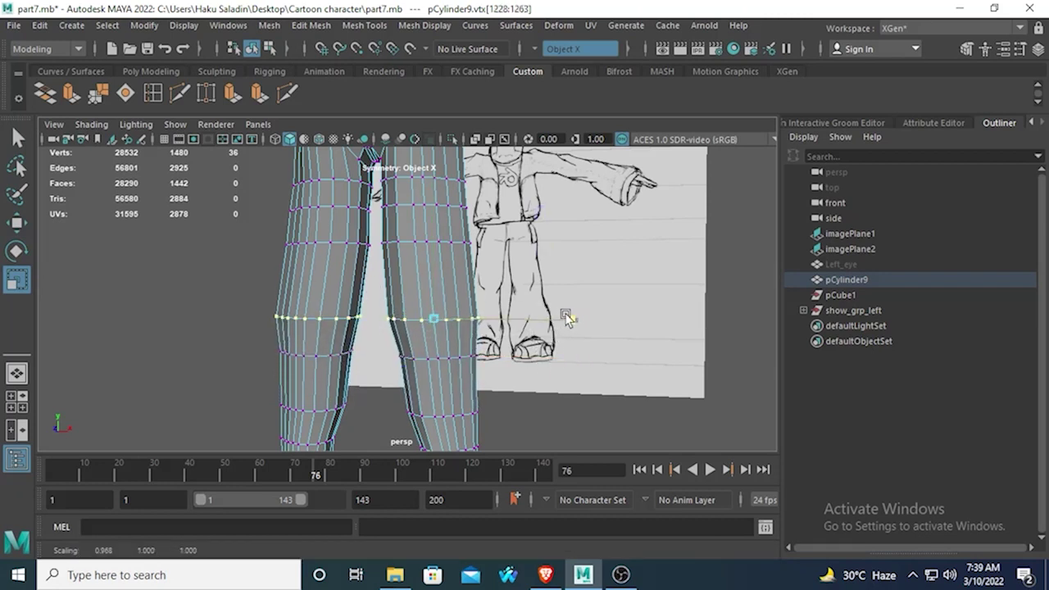
pyautogui.click(572, 318)
# Step: Select the fifth vertex row above the hem, at the lower thigh, and scale it slightly narrower in X
pyautogui.keyDown('alt'); pyautogui.moveTo(450, 359); pyautogui.dragTo(453, 399, button='middle'); pyautogui.keyUp('alt')
pyautogui.scroll(3, 430, 328)
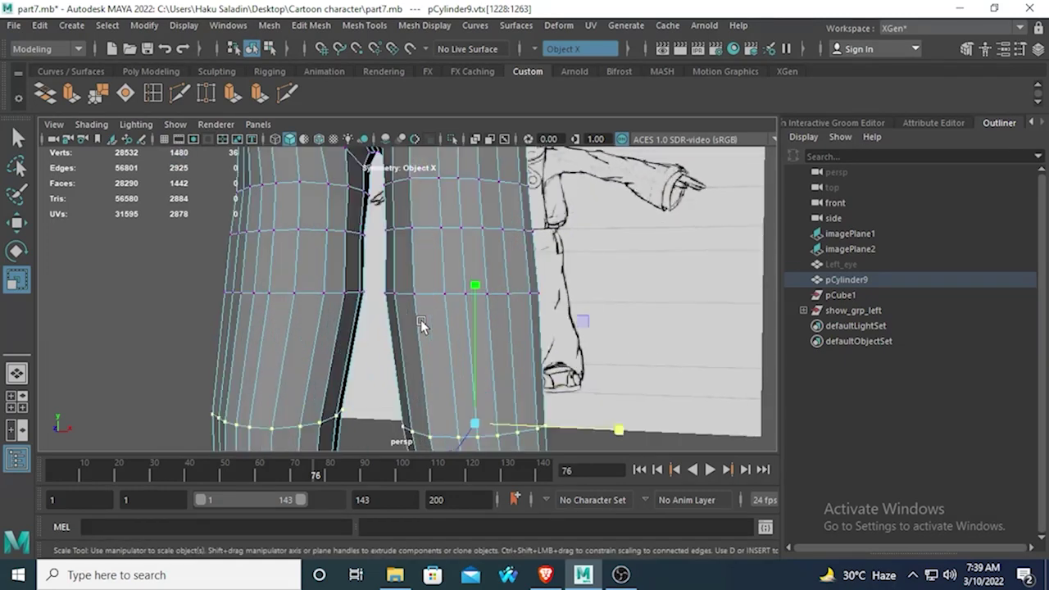
pyautogui.doubleClick(381, 293)
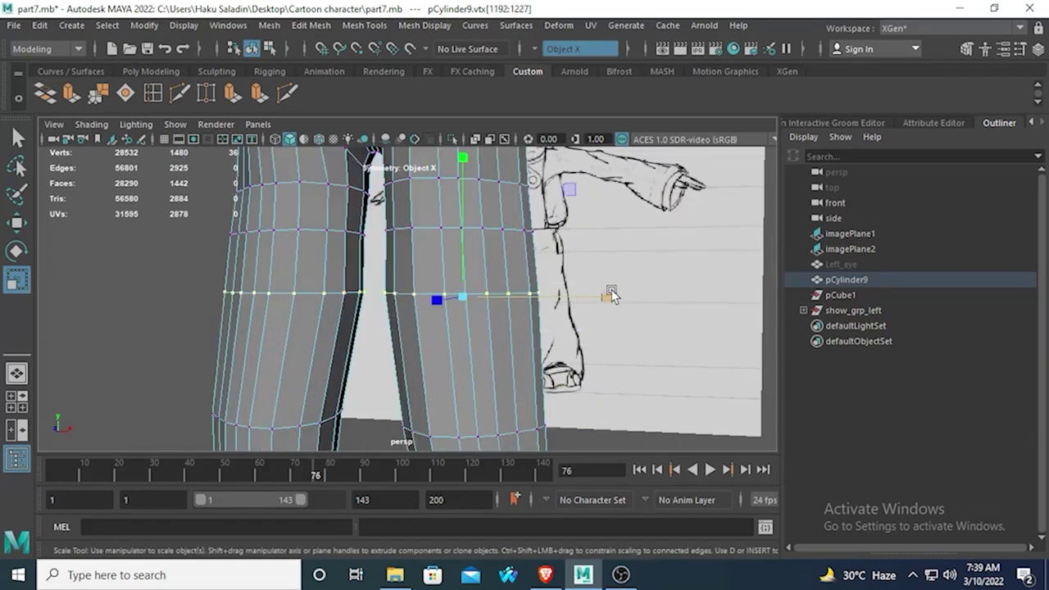
pyautogui.click(608, 295)
pyautogui.moveTo(608, 295); pyautogui.dragTo(604, 292)
# Step: Reselect the fourth vertex row above the hem, scale it slightly narrower in X and move it slightly outward in X
pyautogui.keyDown('alt'); pyautogui.moveTo(439, 376); pyautogui.dragTo(439, 304, button='middle'); pyautogui.keyUp('alt')
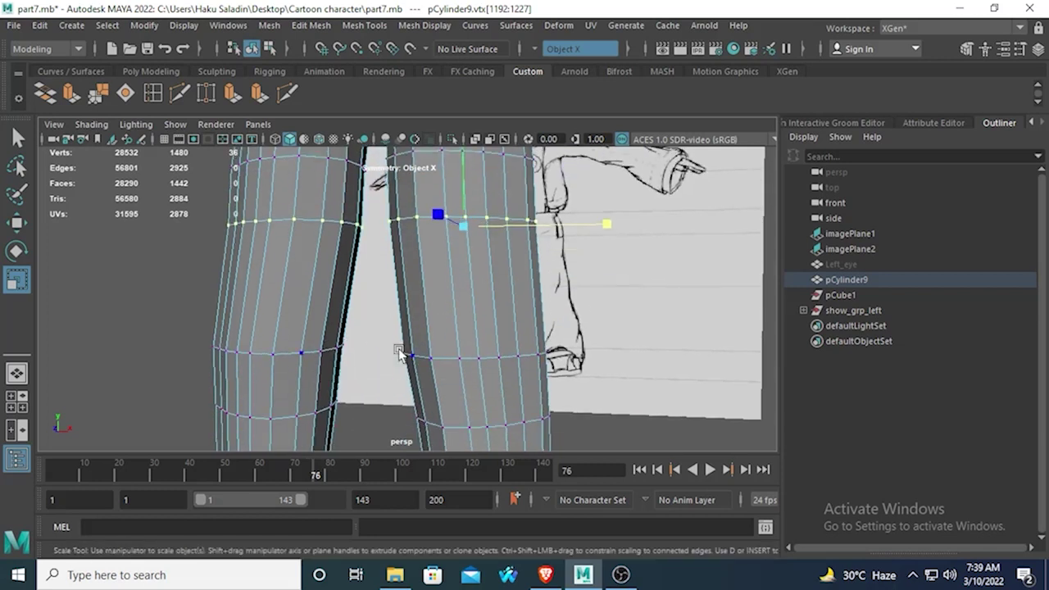
pyautogui.moveTo(381, 339); pyautogui.dragTo(611, 397)
pyautogui.moveTo(624, 359); pyautogui.dragTo(602, 359)
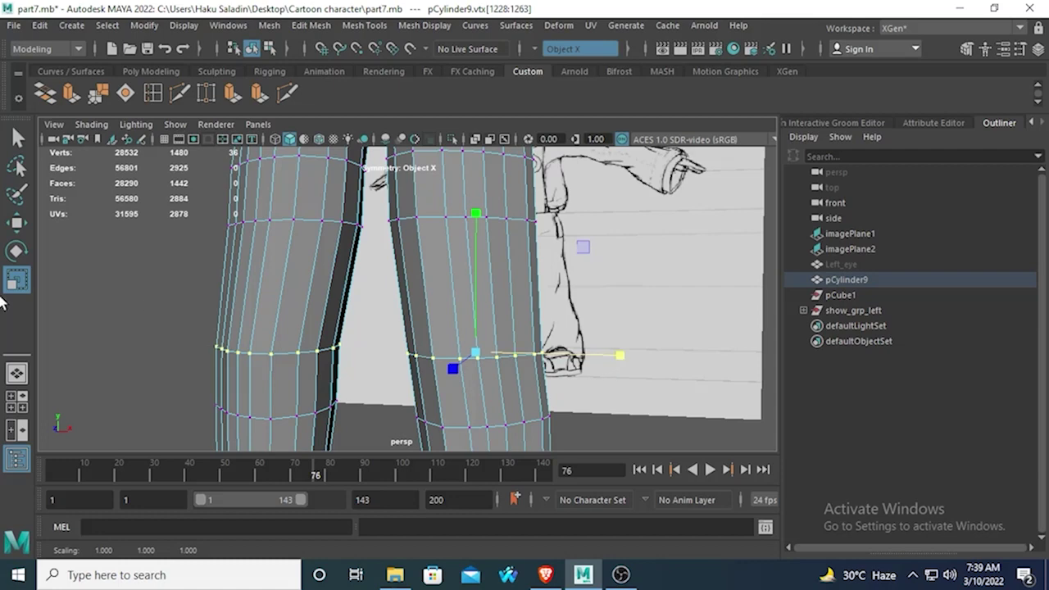
pyautogui.click(16, 222)
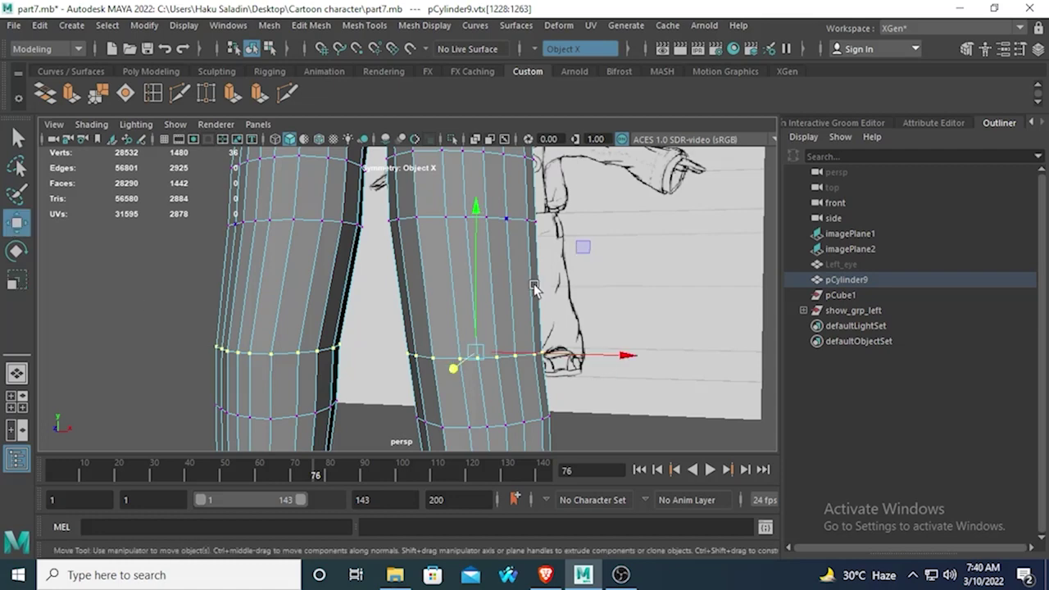
pyautogui.click(623, 349)
pyautogui.hotkey('ctrl', 'z')
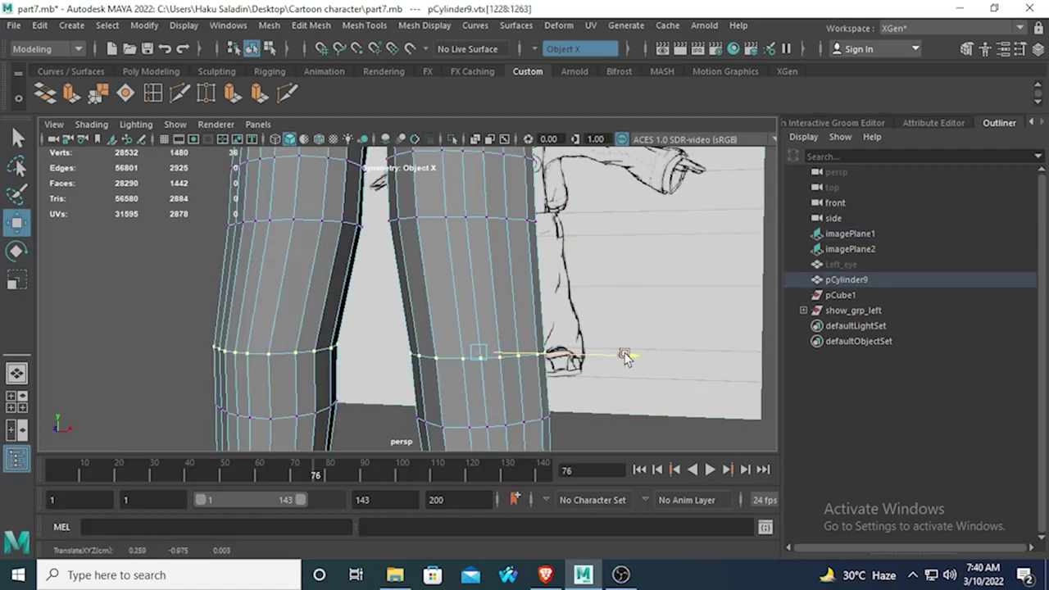
# Step: Return to object mode and examine the trouser legs' silhouette from the hips down to the boot
pyautogui.scroll(-2, 598, 344)
pyautogui.scroll(-2, 576, 331)
pyautogui.moveTo(576, 331)
pyautogui.keyDown('alt'); pyautogui.mouseDown()
pyautogui.moveTo(319, 343)
pyautogui.moveTo(401, 307)
pyautogui.moveTo(508, 355)
pyautogui.mouseUp(); pyautogui.keyUp('alt')
pyautogui.scroll(2, 328, 341)
pyautogui.scroll(-1, 400, 310)
pyautogui.scroll(3, 500, 360)
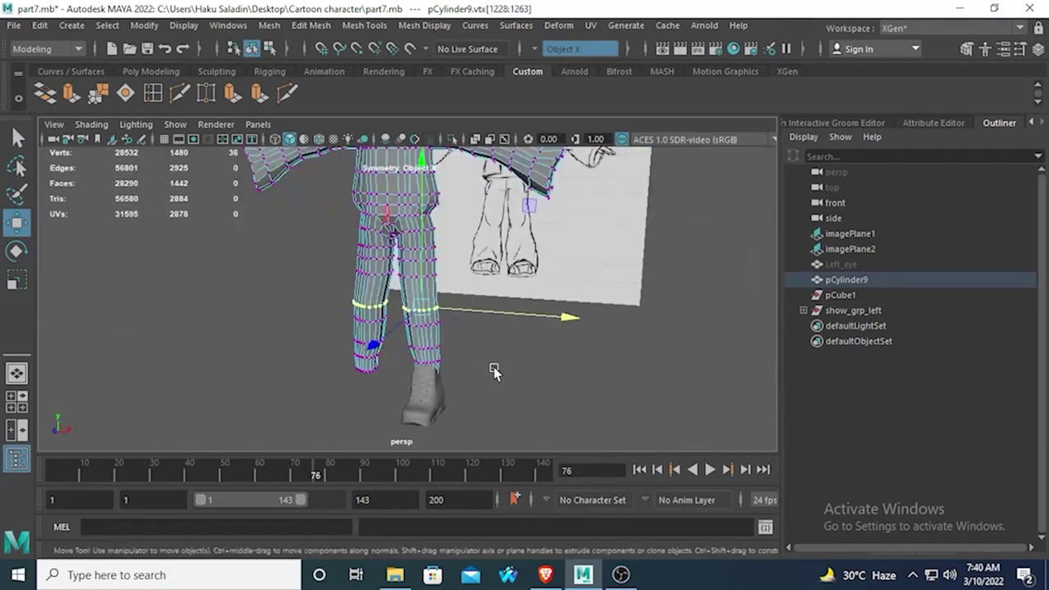
pyautogui.moveTo(407, 150); pyautogui.dragTo(479, 145, button='right')
pyautogui.click(518, 263)
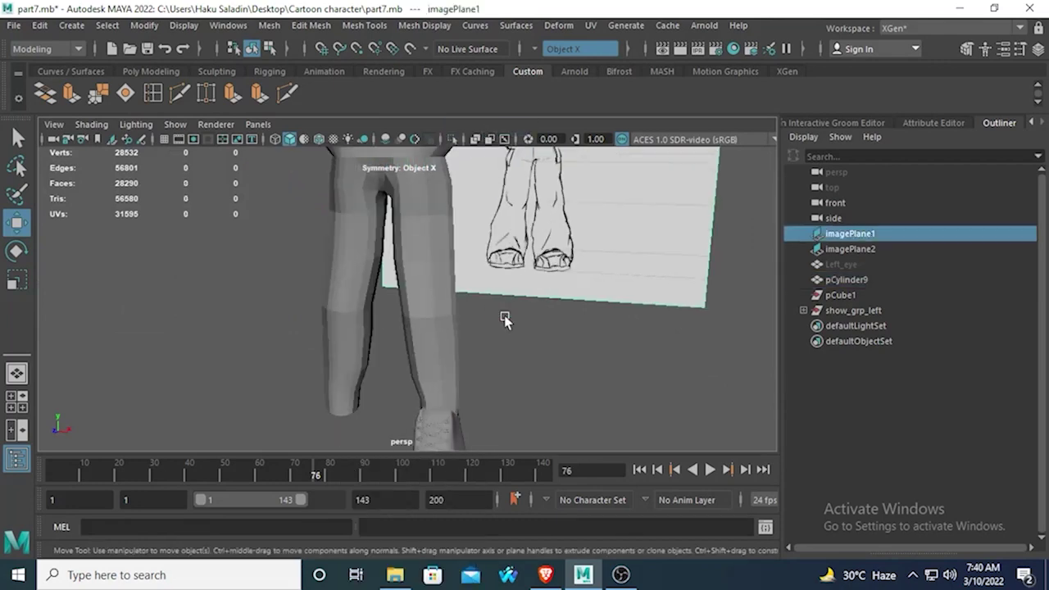
pyautogui.keyDown('alt'); pyautogui.moveTo(605, 285); pyautogui.dragTo(625, 293); pyautogui.keyUp('alt')
pyautogui.scroll(-3, 456, 282)
pyautogui.scroll(3, 538, 270)
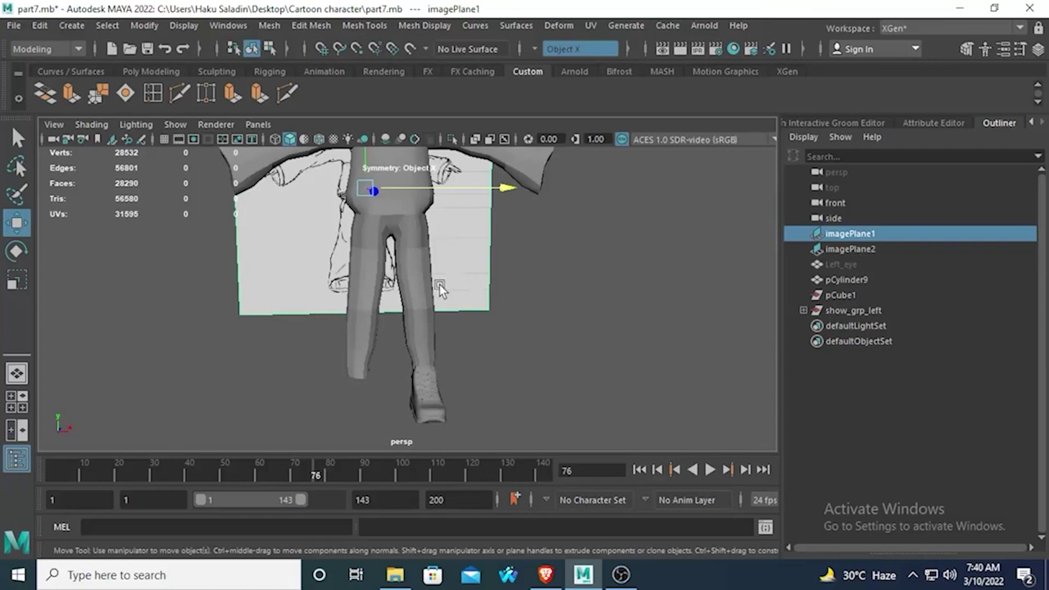
pyautogui.scroll(3, 440, 289)
# Step: In vertex mode on the body mesh, select the vertex rows at and just below the crotch and scale them to about 1.10 in X
pyautogui.click(401, 215)
pyautogui.scroll(2, 415, 222)
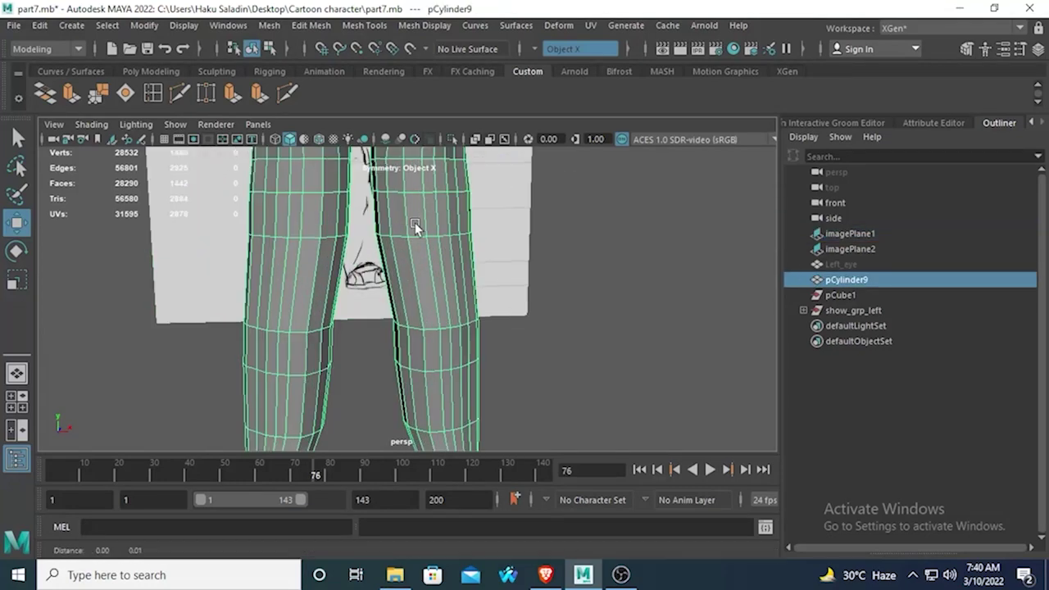
pyautogui.scroll(-2, 415, 222)
pyautogui.moveTo(385, 217); pyautogui.dragTo(373, 163, button='right')
pyautogui.click(374, 213)
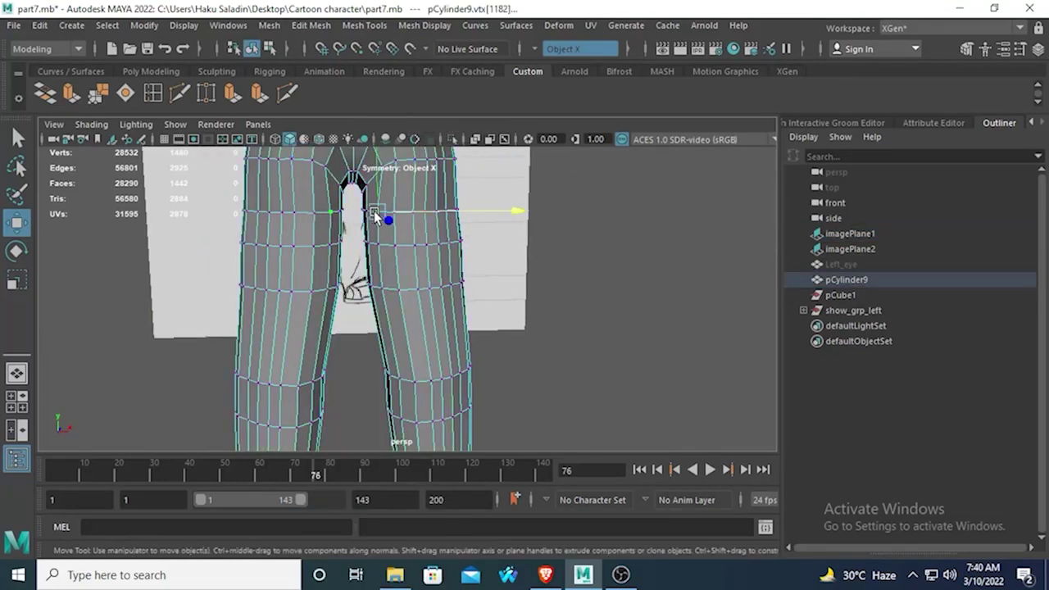
pyautogui.press('q')
pyautogui.doubleClick(400, 215)
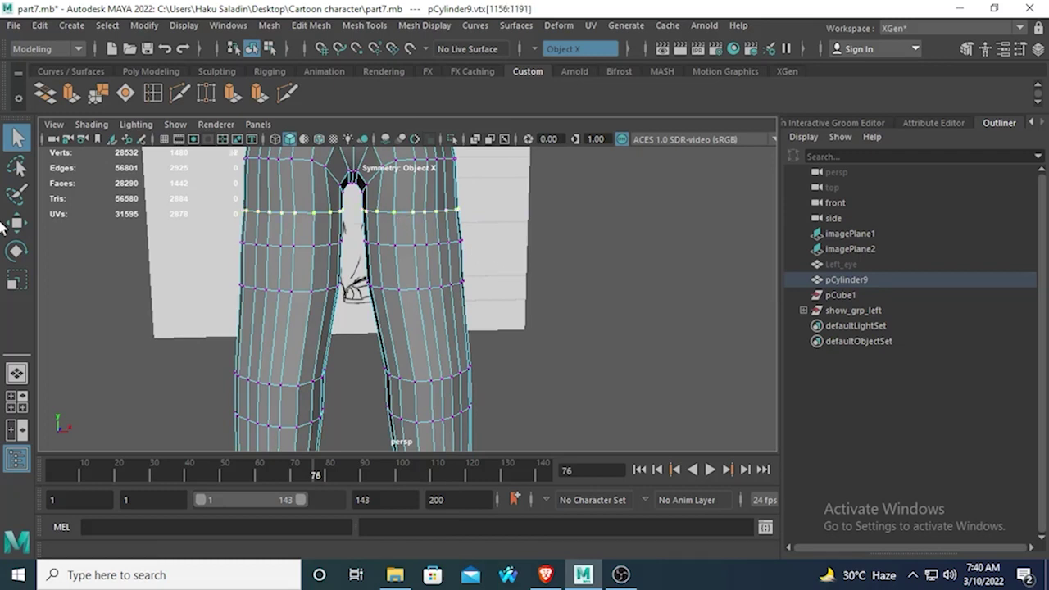
pyautogui.click(16, 280)
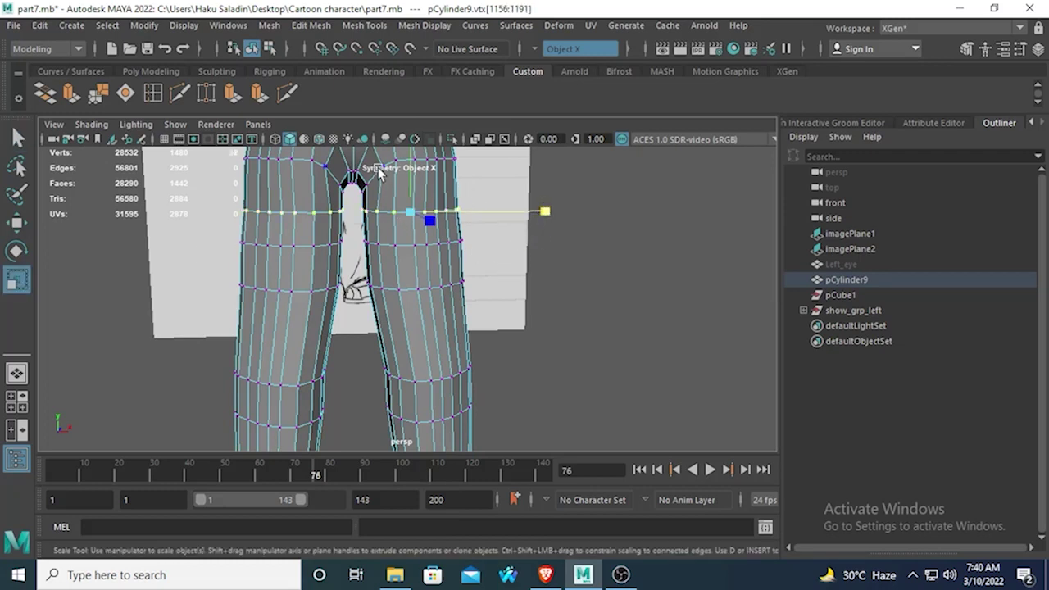
pyautogui.keyDown('alt'); pyautogui.moveTo(391, 195); pyautogui.dragTo(381, 235); pyautogui.keyUp('alt')
pyautogui.keyDown('shift'); pyautogui.doubleClick(387, 237); pyautogui.keyUp('shift')
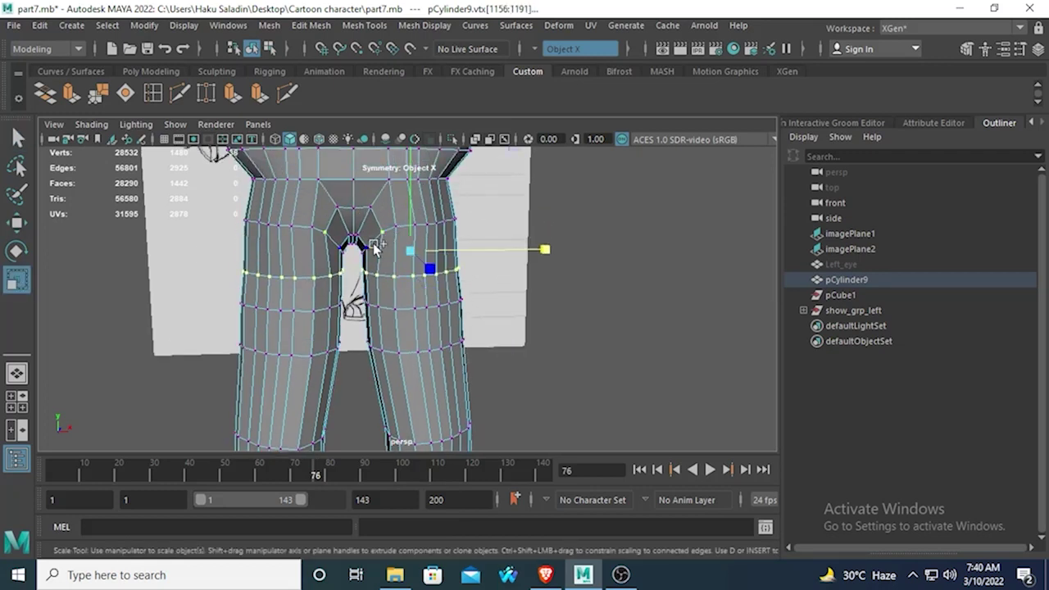
pyautogui.moveTo(531, 243); pyautogui.dragTo(542, 244)
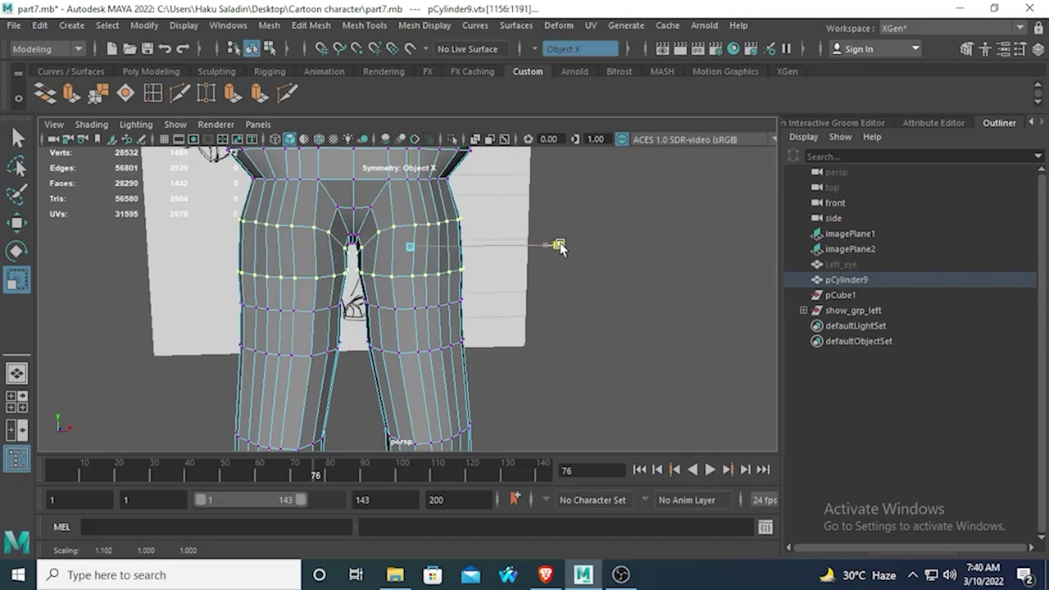
# Step: Select the second vertex row below the crotch and scale it slightly wider in X
pyautogui.click(401, 310)
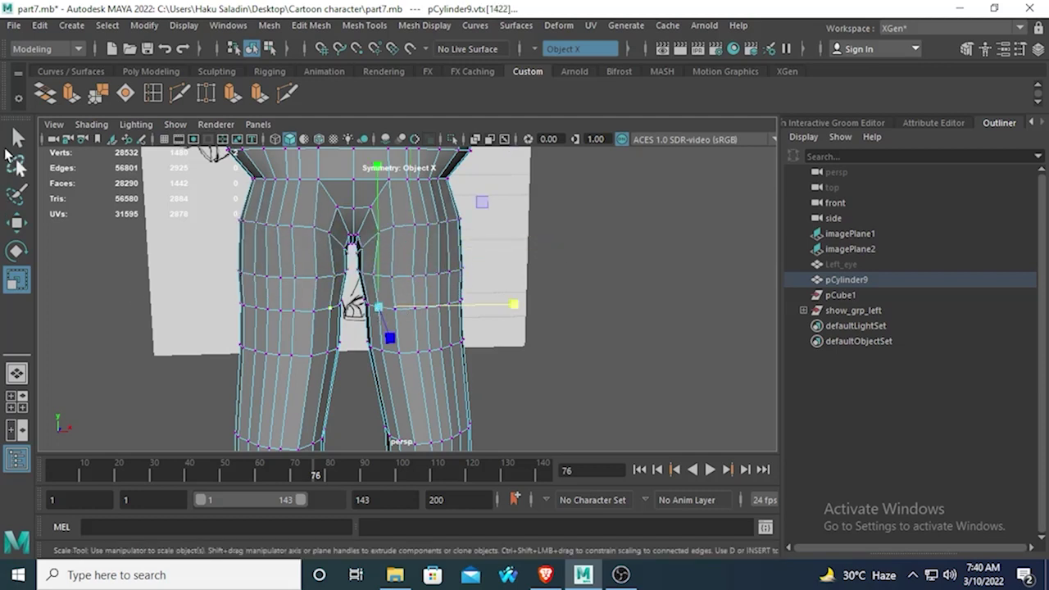
pyautogui.press('q')
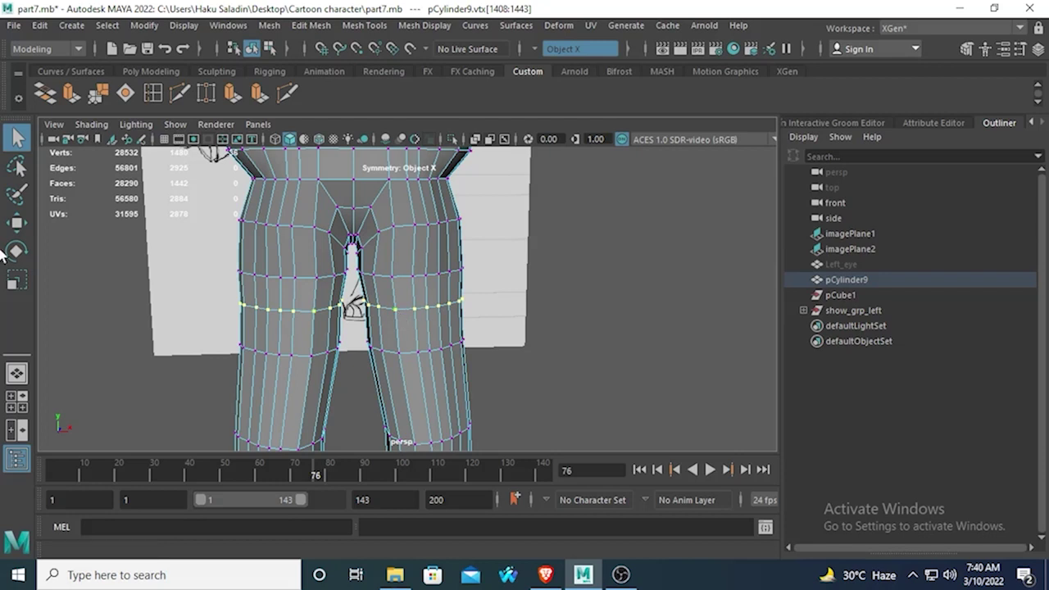
pyautogui.click(16, 281)
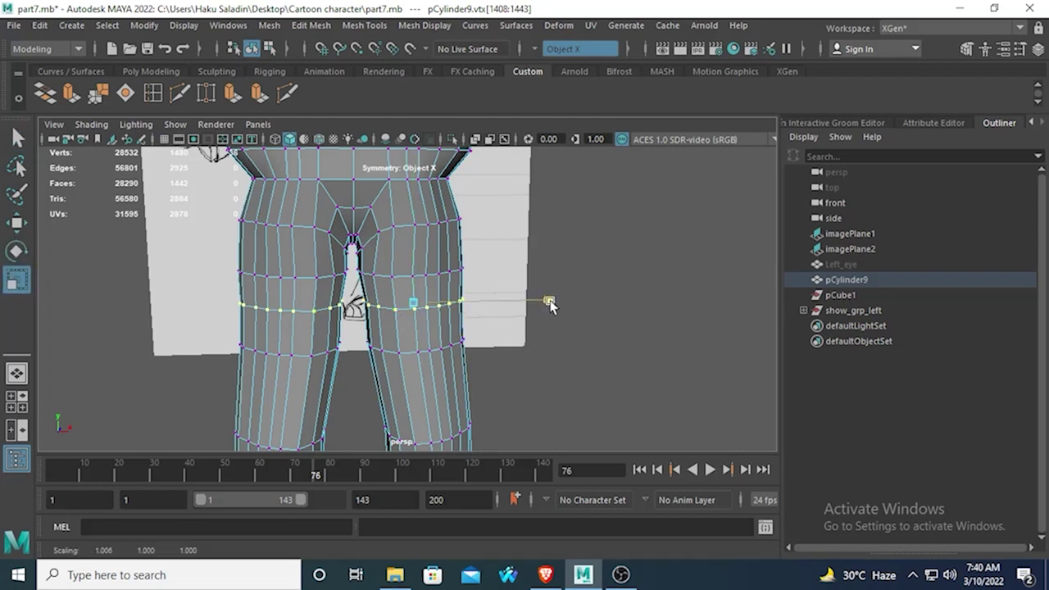
pyautogui.keyDown('alt'); pyautogui.moveTo(459, 310); pyautogui.dragTo(420, 303); pyautogui.keyUp('alt')
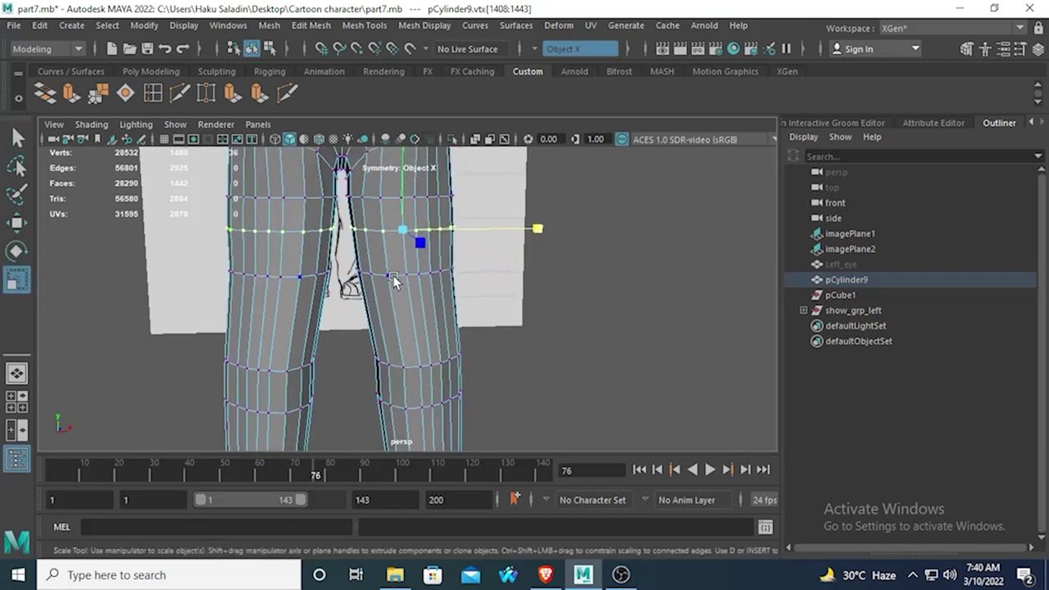
# Step: Select the third vertex row below the crotch and scale it wider in X to even out the inner thigh
pyautogui.click(411, 280)
pyautogui.click(371, 271)
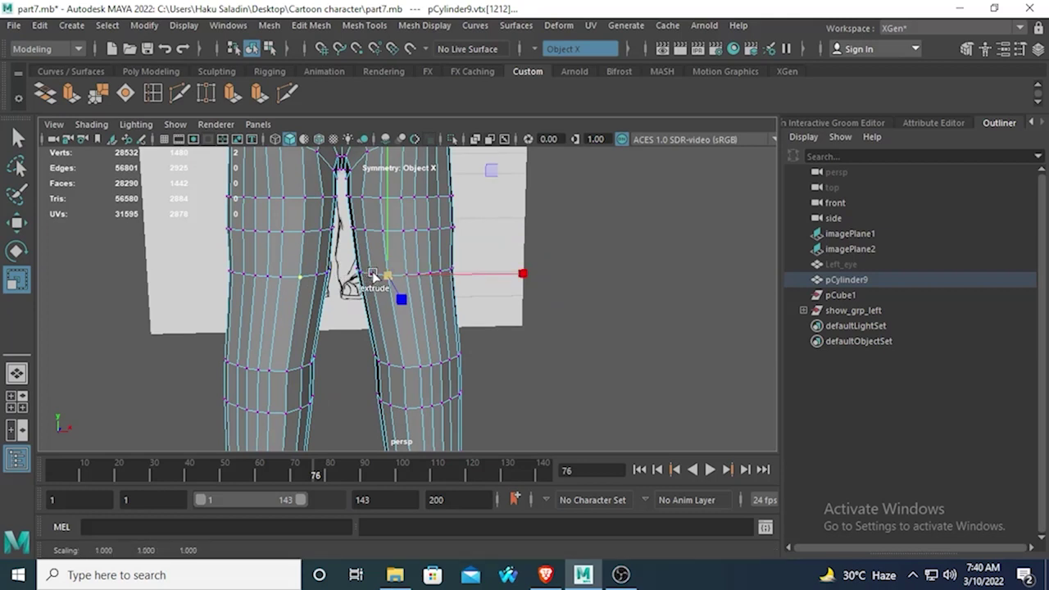
pyautogui.press('q')
pyautogui.click(382, 275)
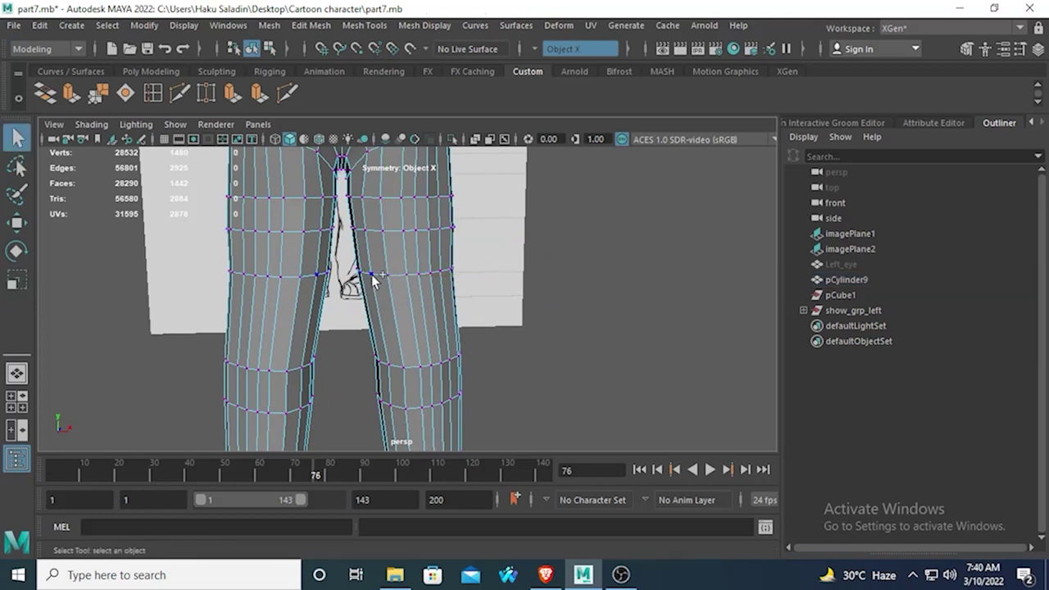
pyautogui.doubleClick(371, 274)
pyautogui.press('r')
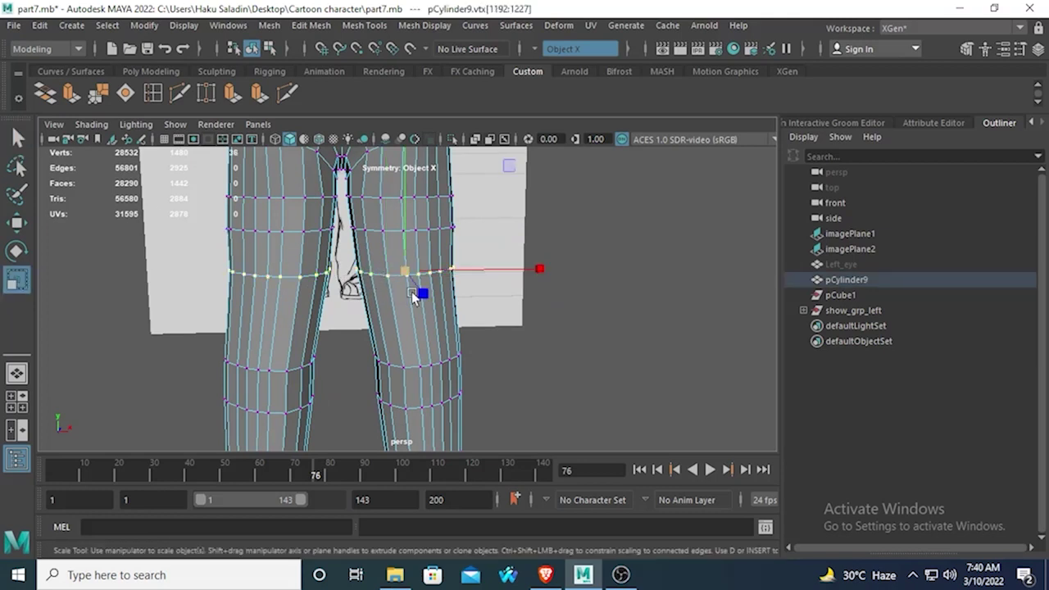
pyautogui.click(538, 270)
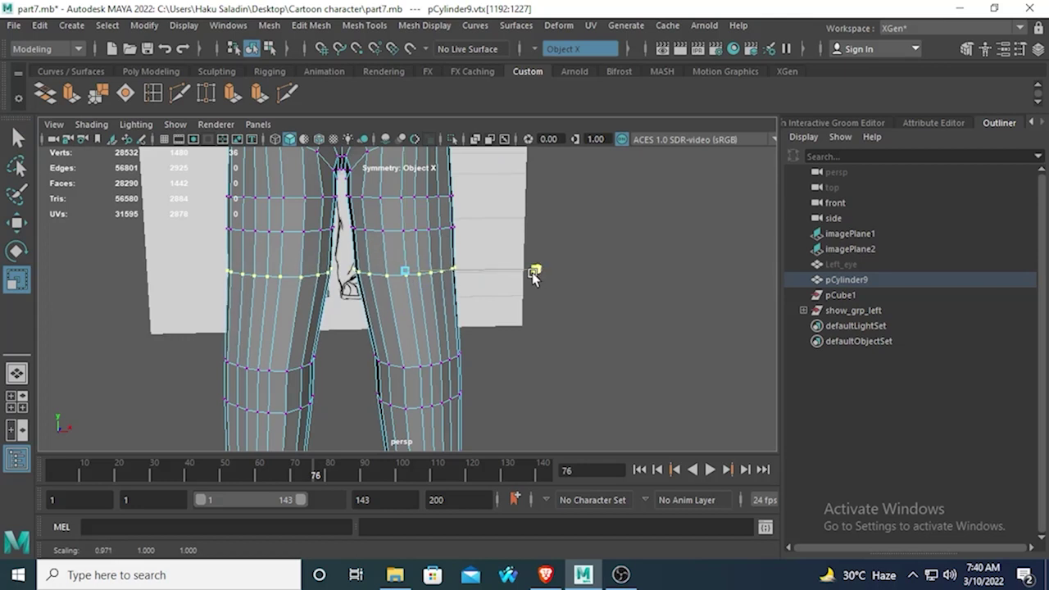
pyautogui.moveTo(534, 274)
pyautogui.mouseDown()
pyautogui.moveTo(483, 279)
pyautogui.moveTo(551, 276)
pyautogui.mouseUp()
# Step: Clear the selection and examine the whole figure and how the trouser hem meets the boot
pyautogui.click(13, 223)
pyautogui.click(535, 325)
pyautogui.scroll(-6, 535, 325)
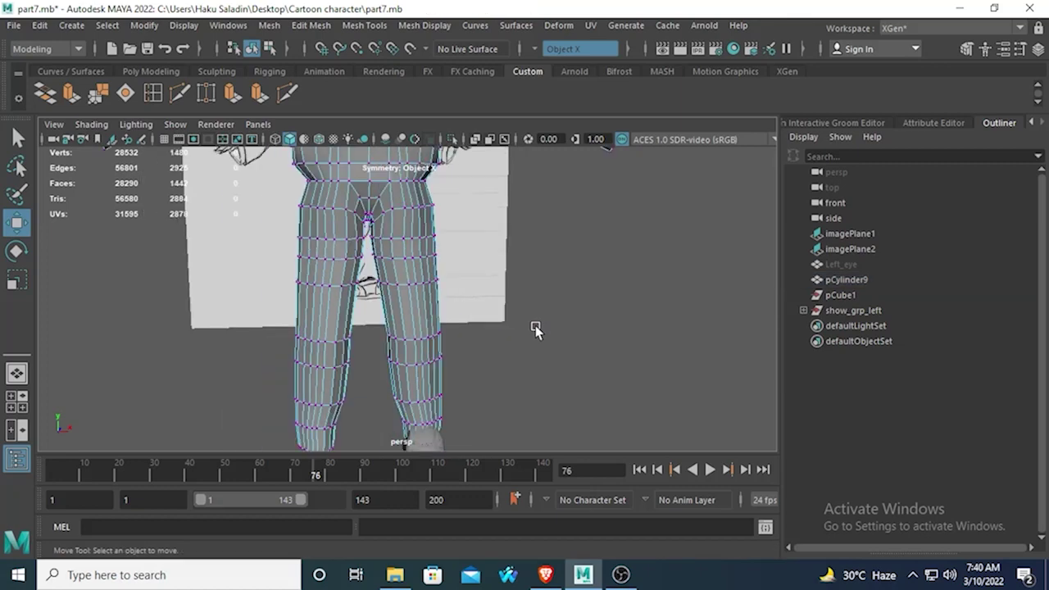
pyautogui.scroll(-2, 535, 325)
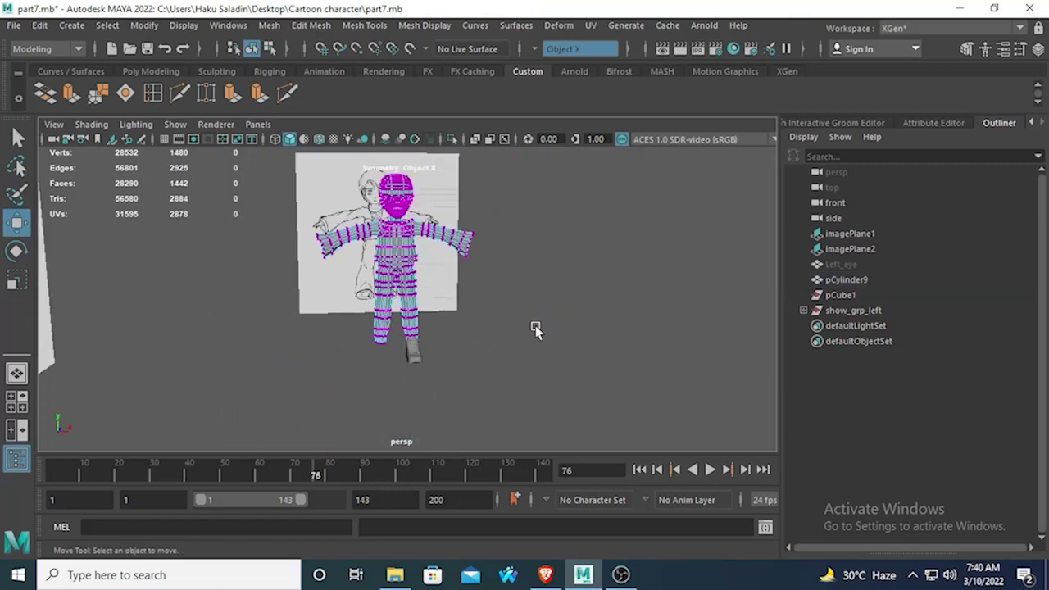
pyautogui.moveTo(407, 334)
pyautogui.keyDown('alt'); pyautogui.mouseDown()
pyautogui.moveTo(262, 305)
pyautogui.moveTo(325, 288)
pyautogui.moveTo(320, 312)
pyautogui.moveTo(201, 316)
pyautogui.moveTo(402, 358)
pyautogui.moveTo(346, 276)
pyautogui.moveTo(357, 302)
pyautogui.moveTo(400, 316)
pyautogui.mouseUp(); pyautogui.keyUp('alt')
pyautogui.scroll(5, 344, 321)
pyautogui.scroll(6, 410, 339)
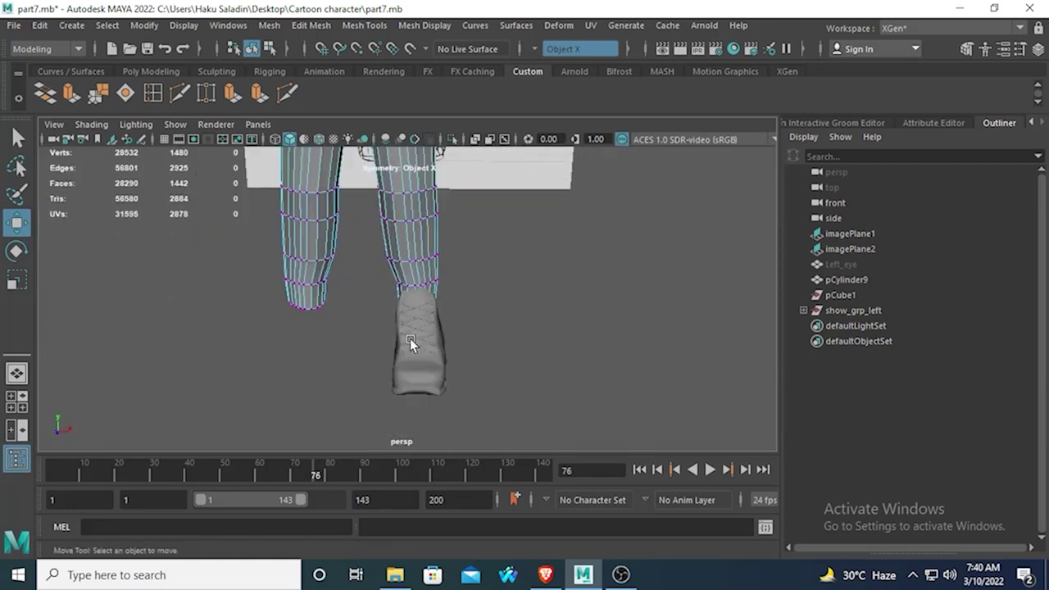
# Step: Select the boot group show_grp_left as an object, activate the Move tool and show the grid in the perspective view
pyautogui.click(18, 137)
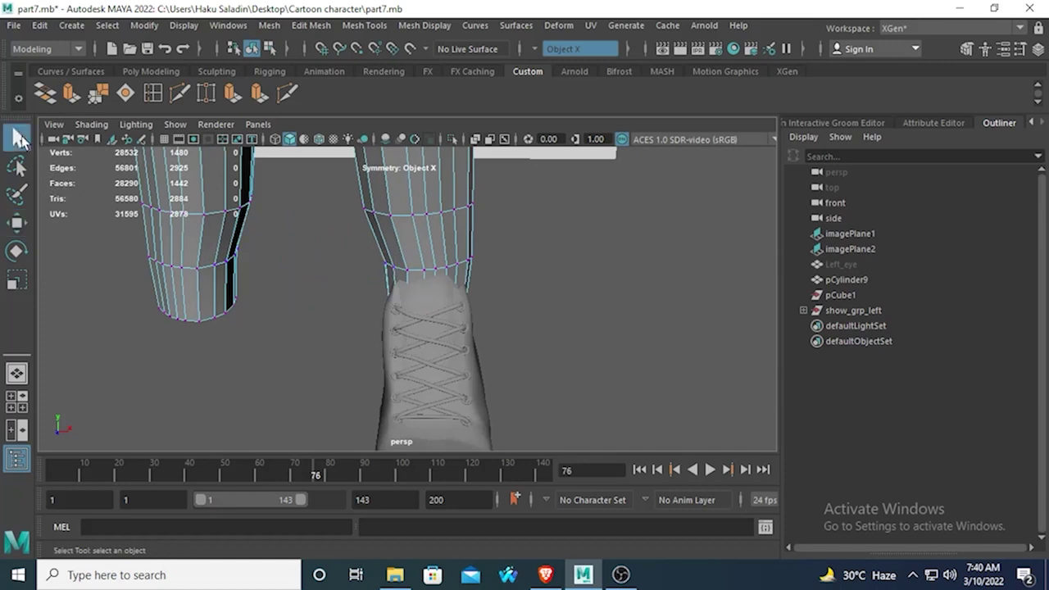
pyautogui.scroll(-3, 410, 311)
pyautogui.click(852, 310)
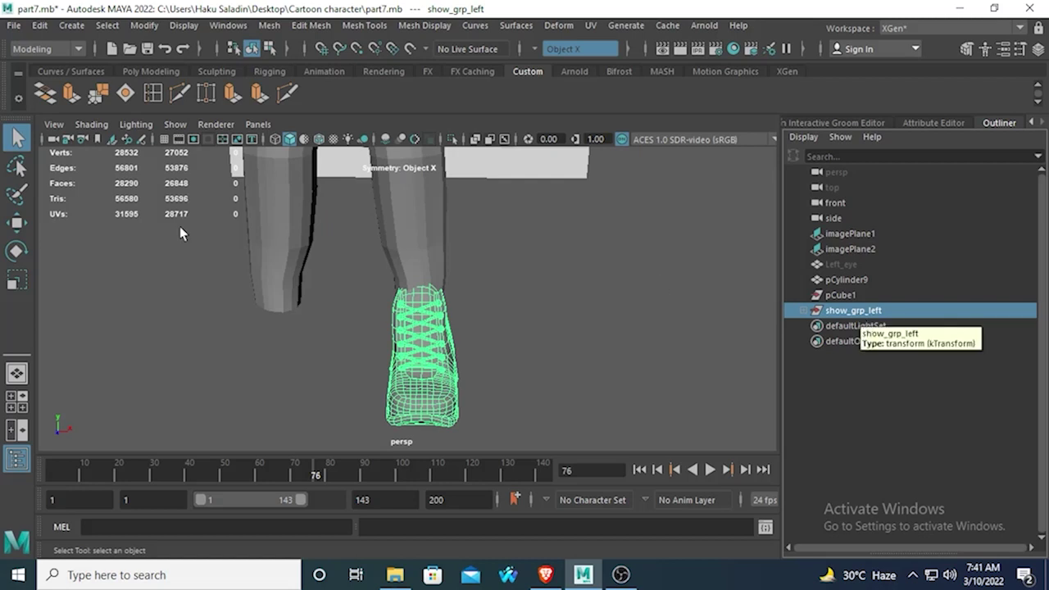
pyautogui.click(16, 222)
pyautogui.scroll(-2, 364, 392)
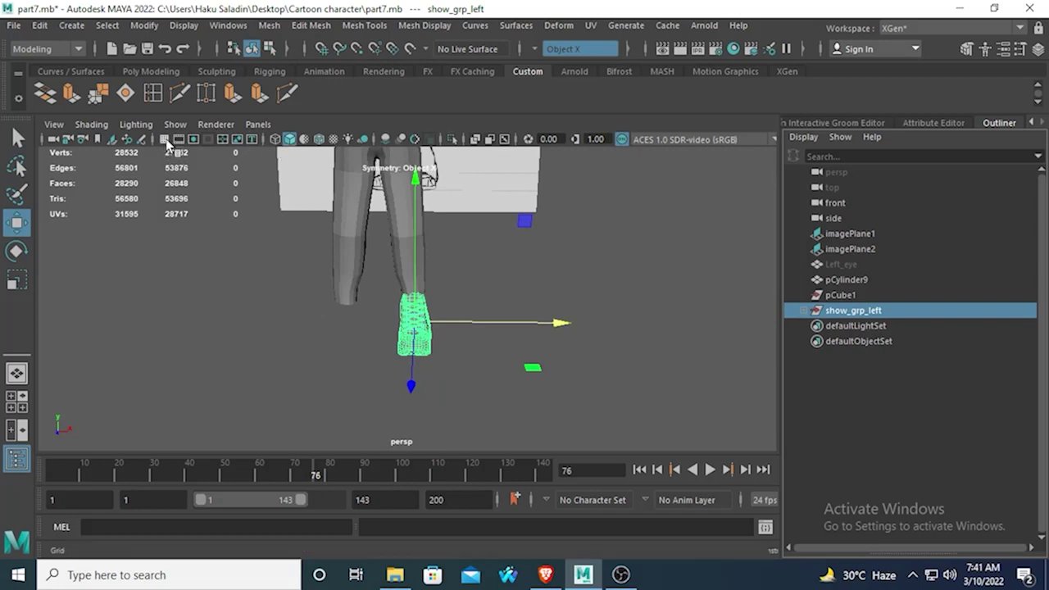
pyautogui.scroll(1, 422, 308)
pyautogui.scroll(-4, 422, 308)
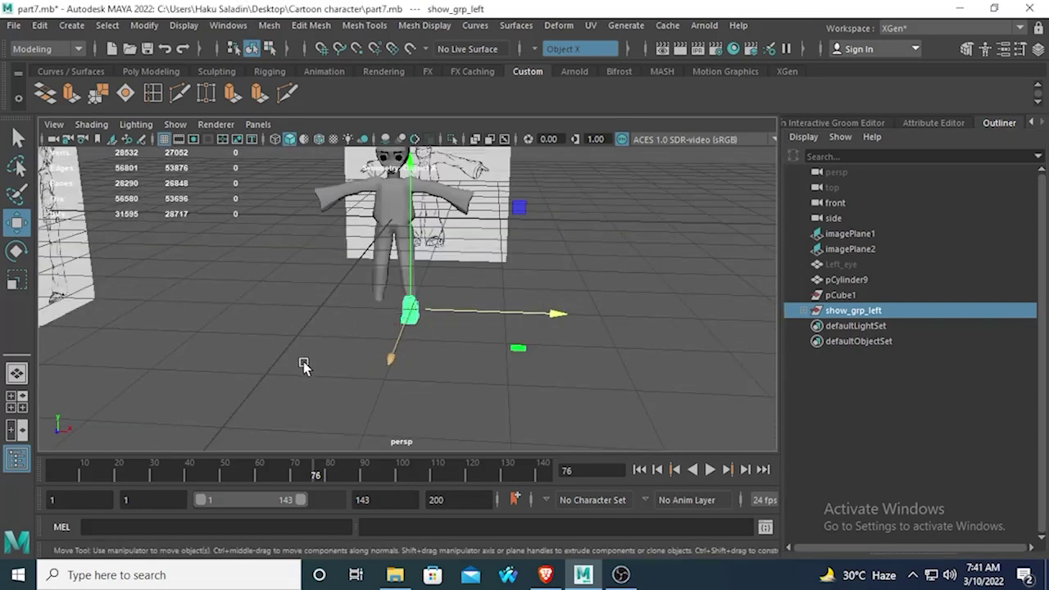
# Step: In the front view, shift the boot group's pivot along X onto the character's centre line using grid snapping
pyautogui.press('space')
pyautogui.press('space')
pyautogui.scroll(3, 387, 343)
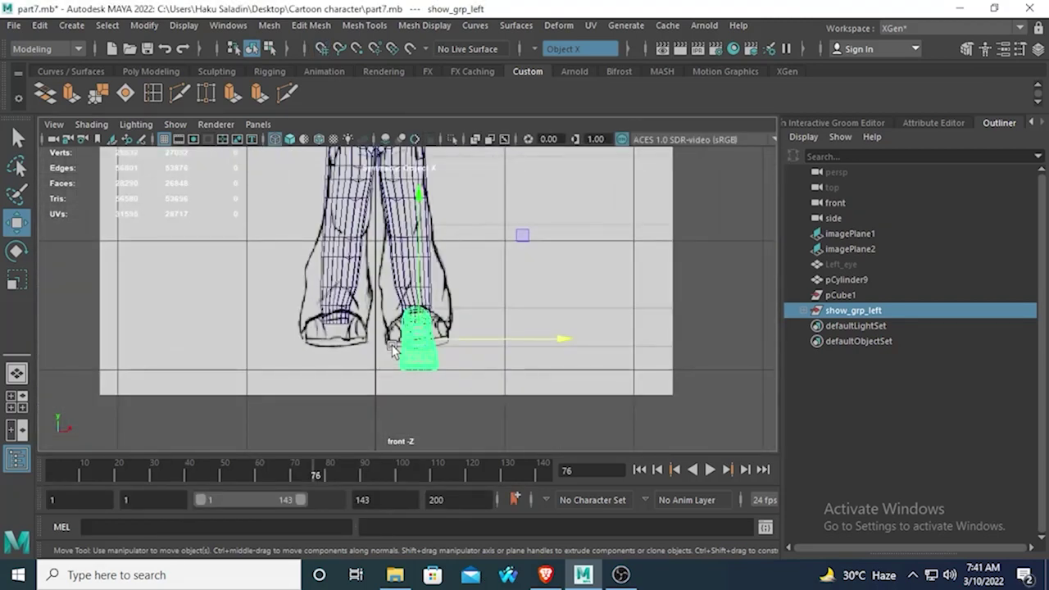
pyautogui.press('x')
pyautogui.press('d')
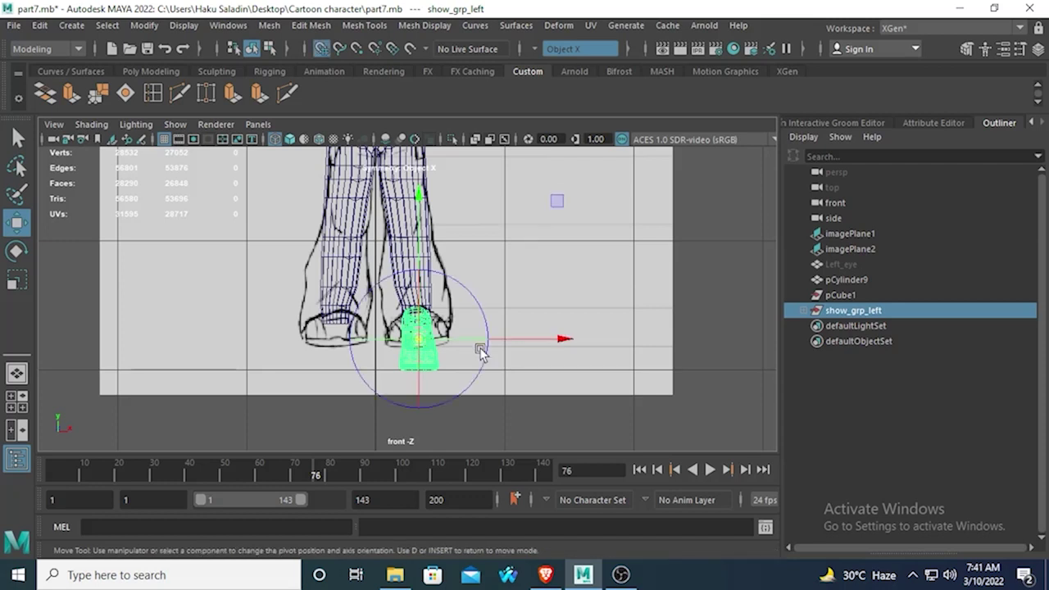
pyautogui.moveTo(564, 337); pyautogui.dragTo(358, 295)
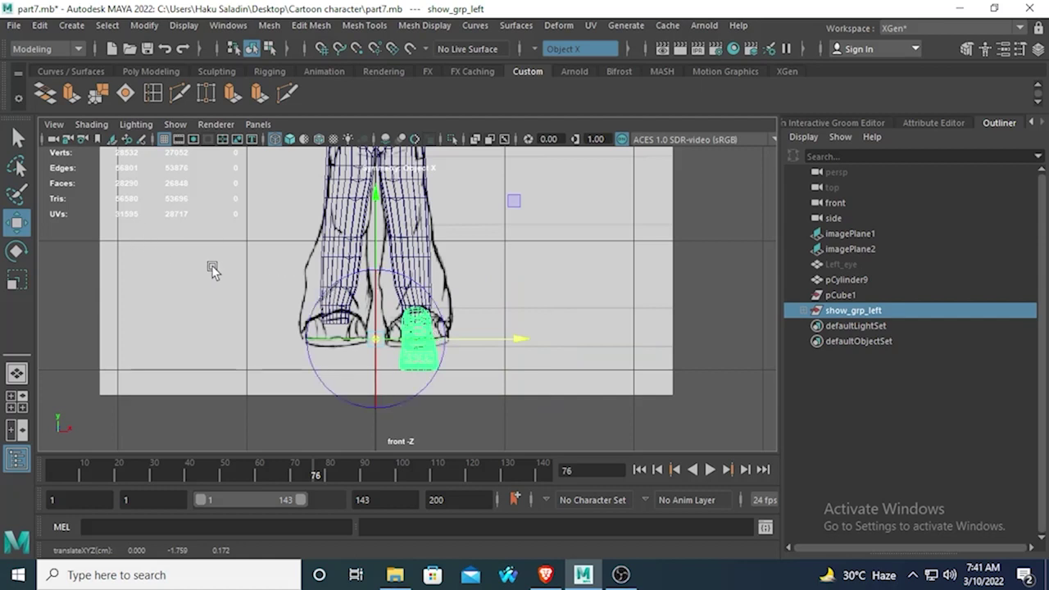
pyautogui.scroll(2, 227, 287)
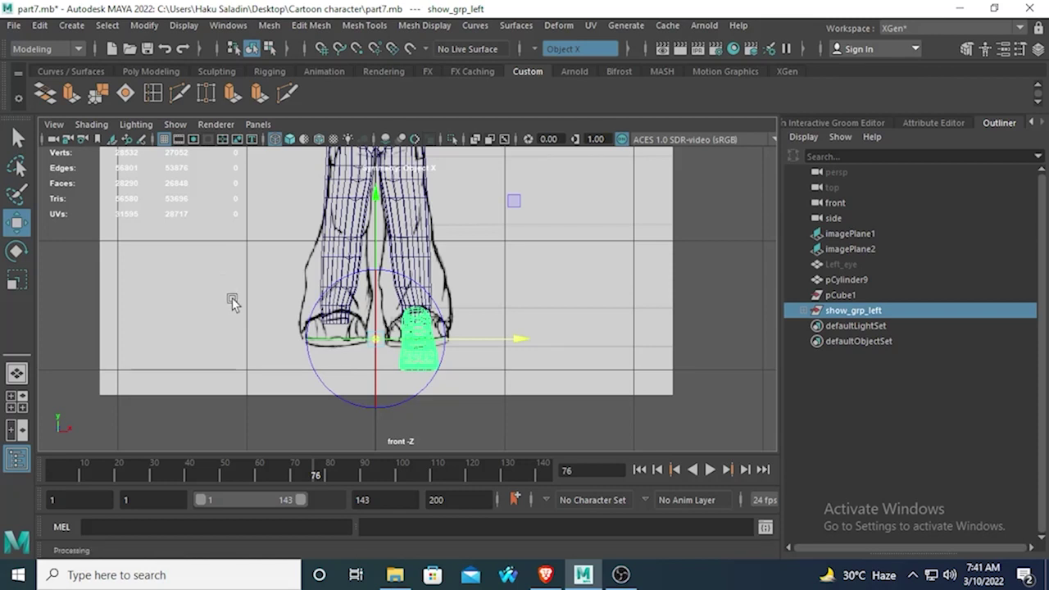
pyautogui.click(146, 274)
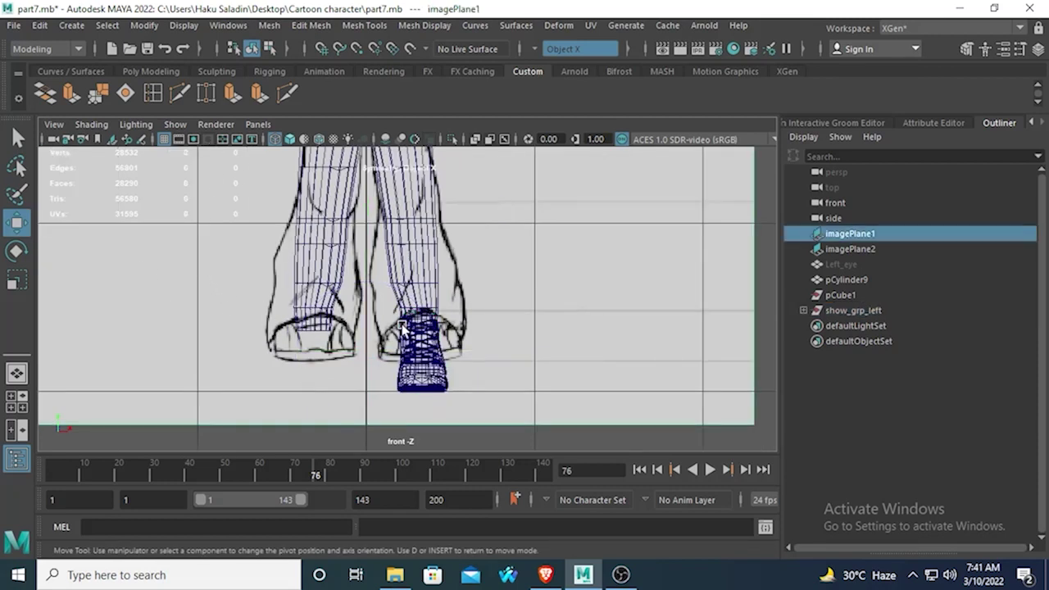
# Step: Use Duplicate Special on show_grp_left to create a mirrored boot on the other leg, and deselect the copy
pyautogui.click(845, 316)
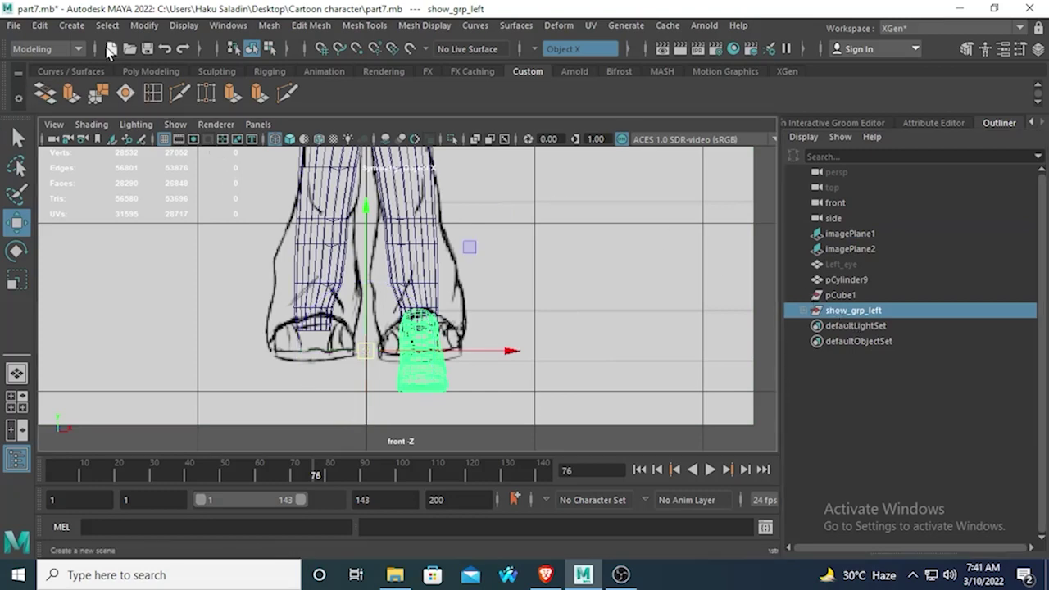
pyautogui.click(40, 25)
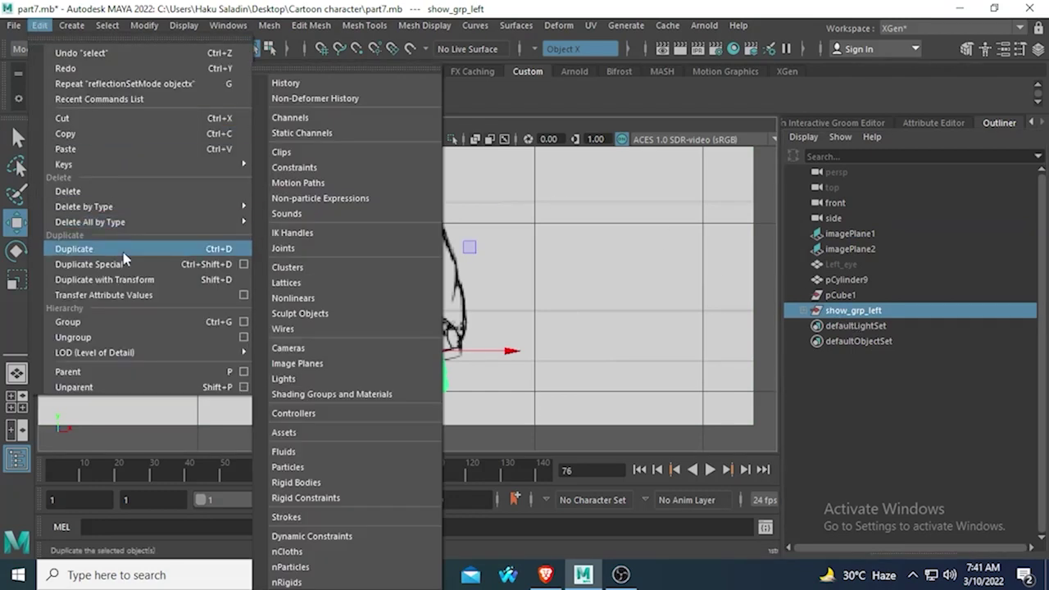
pyautogui.click(127, 266)
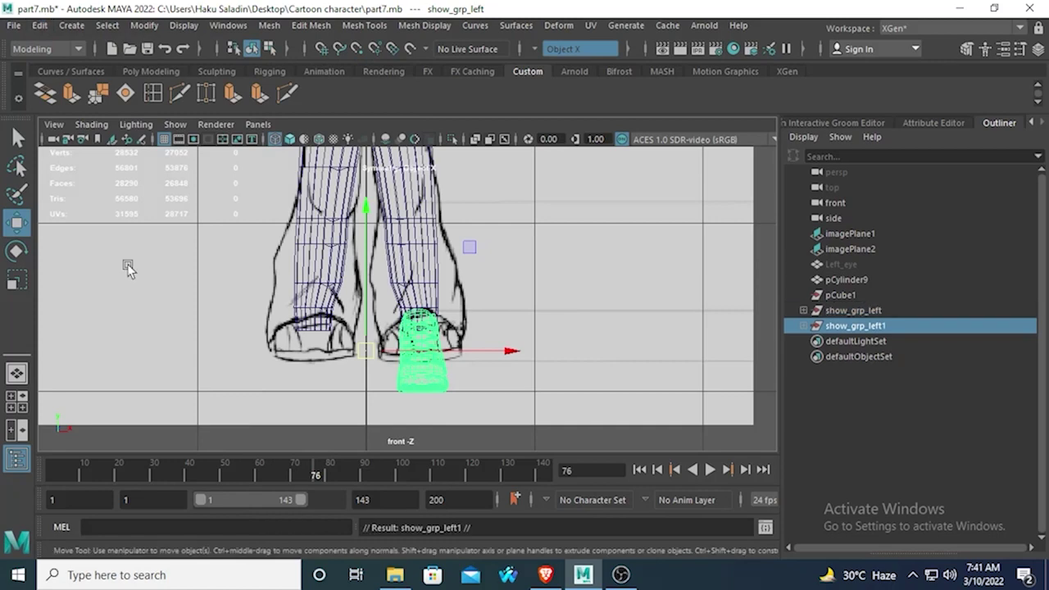
pyautogui.click(175, 291)
# Step: Examine the whole character with both boots from the front and from several angles in the perspective view
pyautogui.scroll(-5, 198, 303)
pyautogui.scroll(2, 219, 303)
pyautogui.press('space')
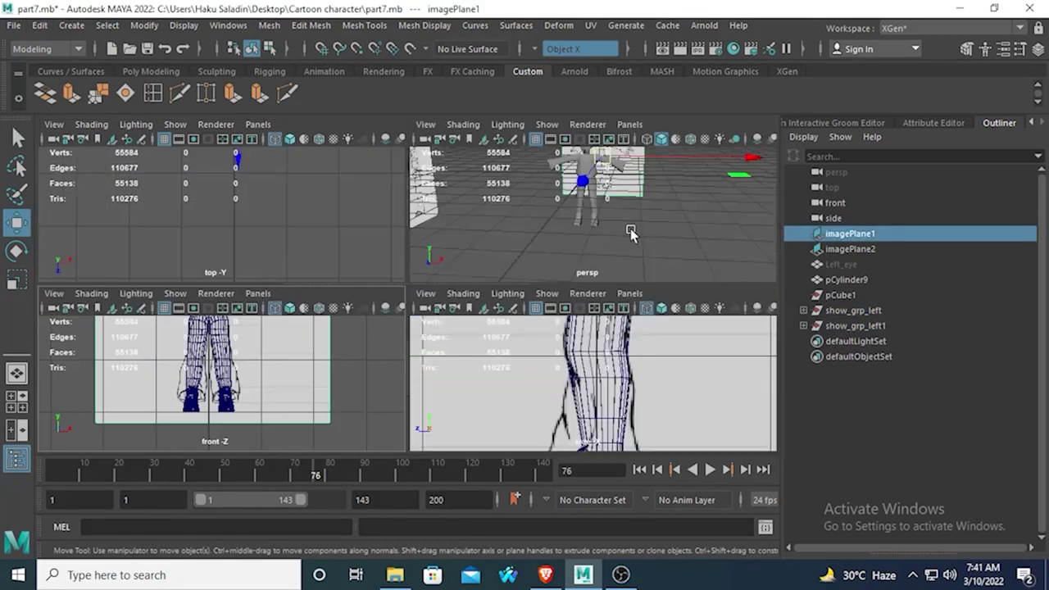
pyautogui.press('space')
pyautogui.moveTo(533, 286)
pyautogui.keyDown('alt'); pyautogui.mouseDown()
pyautogui.moveTo(369, 321)
pyautogui.moveTo(536, 297)
pyautogui.moveTo(506, 304)
pyautogui.moveTo(499, 334)
pyautogui.moveTo(487, 322)
pyautogui.mouseUp(); pyautogui.keyUp('alt')
pyautogui.scroll(3, 407, 308)
pyautogui.keyDown('alt'); pyautogui.moveTo(486, 322); pyautogui.dragTo(529, 377, button='middle'); pyautogui.keyUp('alt')
pyautogui.moveTo(509, 299)
pyautogui.keyDown('alt'); pyautogui.mouseDown()
pyautogui.moveTo(597, 307)
pyautogui.moveTo(394, 314)
pyautogui.mouseUp(); pyautogui.keyUp('alt')
pyautogui.scroll(-5, 582, 301)
pyautogui.keyDown('alt'); pyautogui.moveTo(394, 314); pyautogui.dragTo(434, 393, button='right'); pyautogui.keyUp('alt')
pyautogui.keyDown('alt'); pyautogui.moveTo(424, 300); pyautogui.dragTo(471, 308); pyautogui.keyUp('alt')
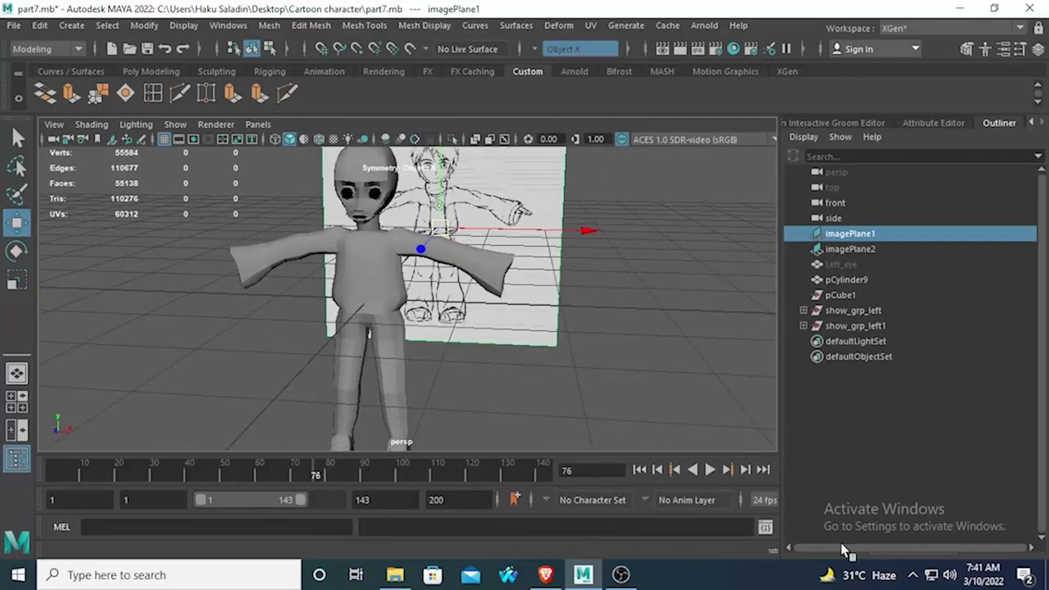
pyautogui.keyDown('alt'); pyautogui.moveTo(433, 236); pyautogui.dragTo(395, 277); pyautogui.keyUp('alt')
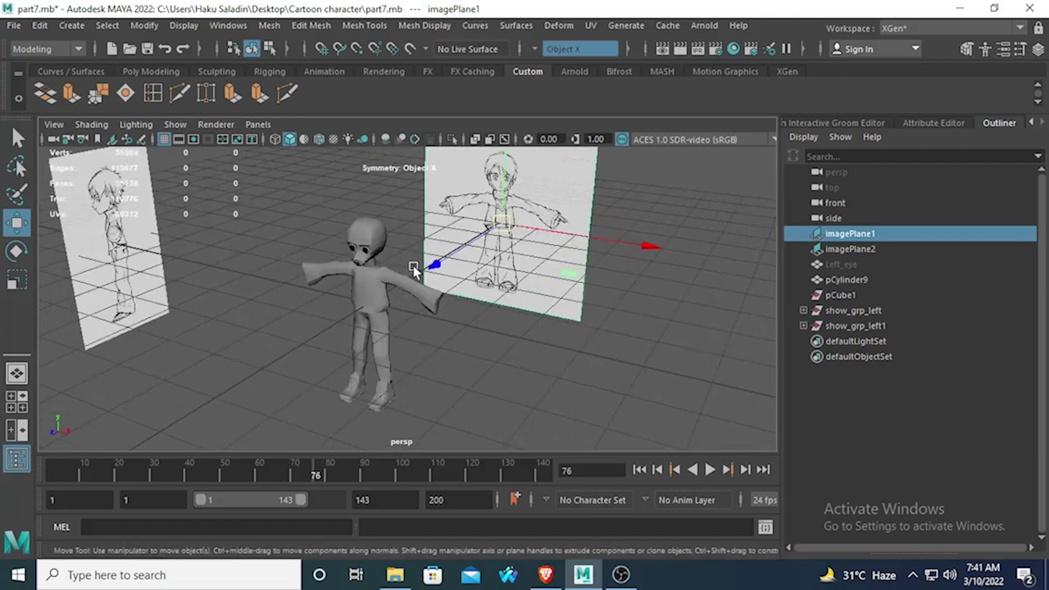
# Step: Select all the character's meshes, including both boots, and delete their construction history
pyautogui.moveTo(287, 205); pyautogui.dragTo(375, 414)
pyautogui.click(39, 25)
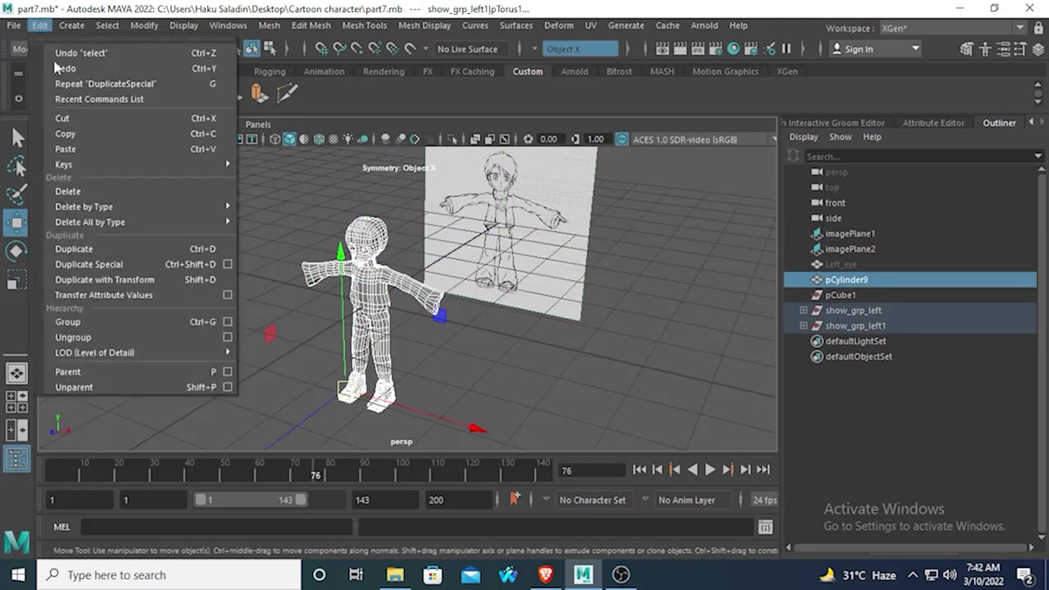
pyautogui.moveTo(138, 209)
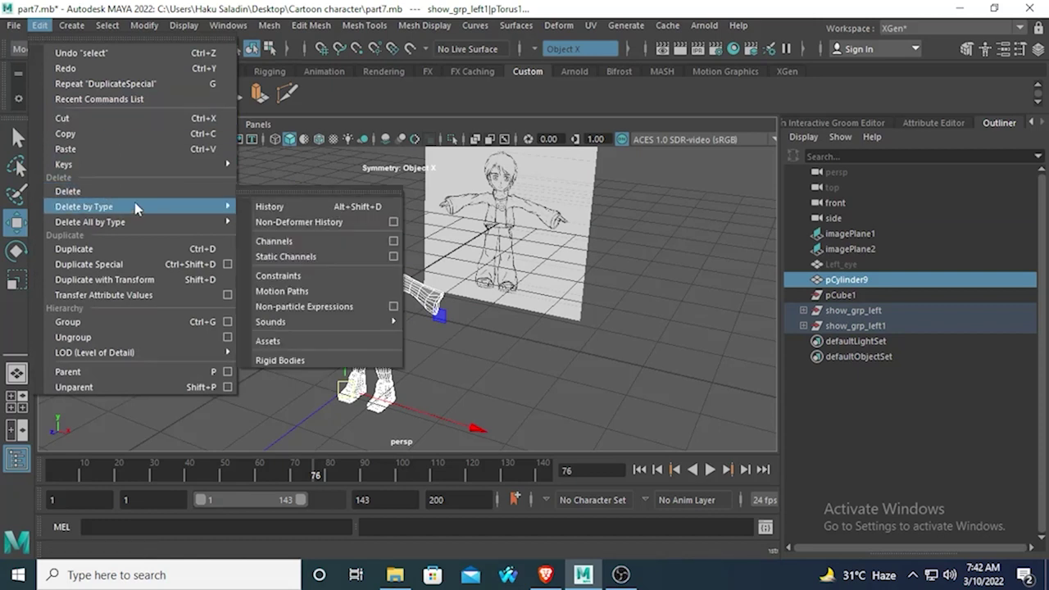
pyautogui.click(275, 205)
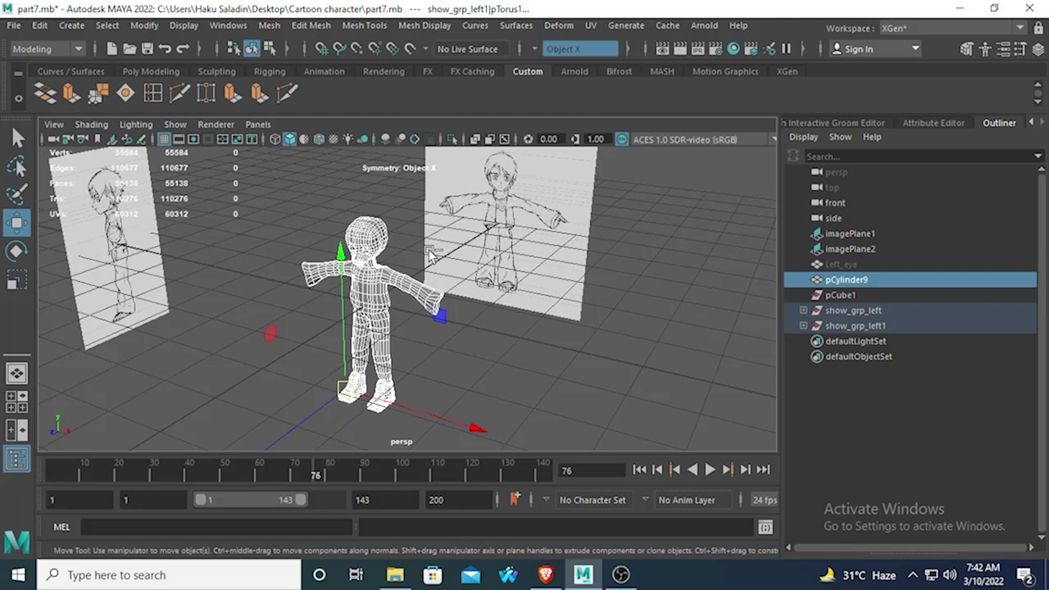
# Step: Hide the selected character meshes and both reference image planes, imagePlane1 and imagePlane2
pyautogui.hotkey('ctrl', 'h')
pyautogui.click(429, 217)
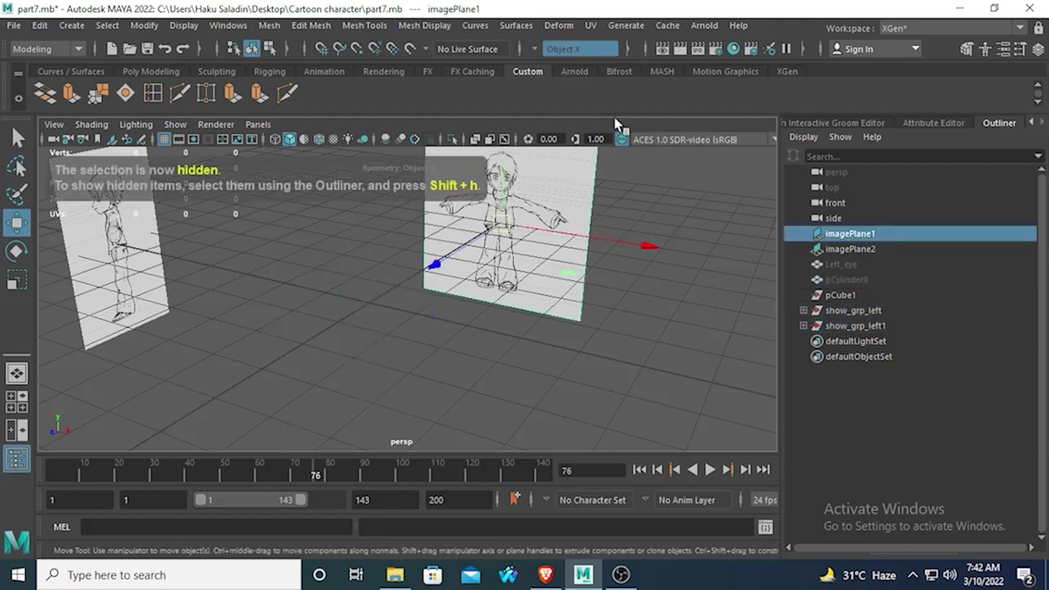
pyautogui.keyDown('shift'); pyautogui.click(142, 236); pyautogui.keyUp('shift')
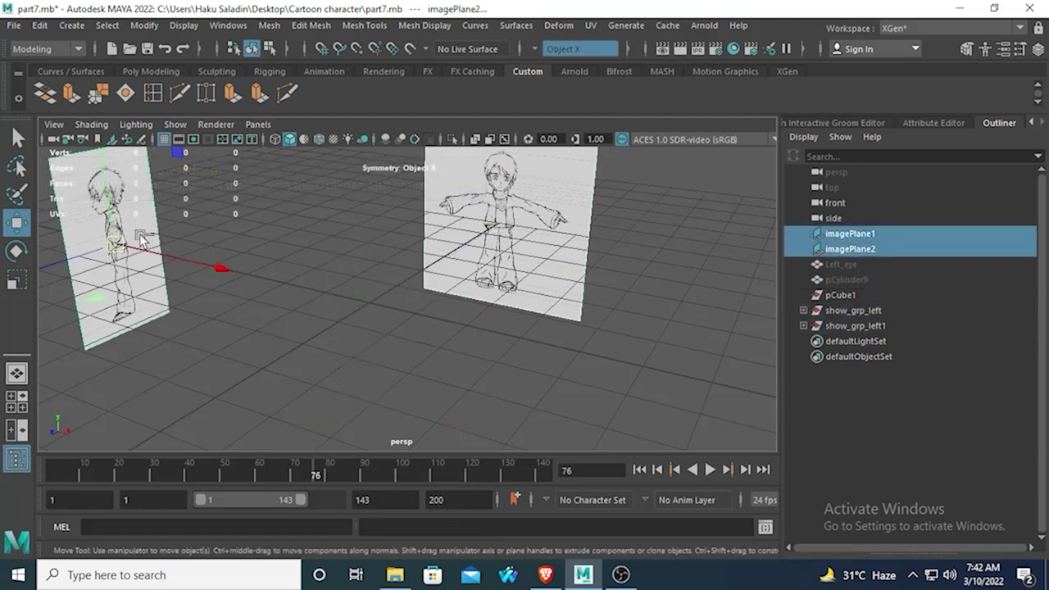
pyautogui.hotkey('ctrl', 'h')
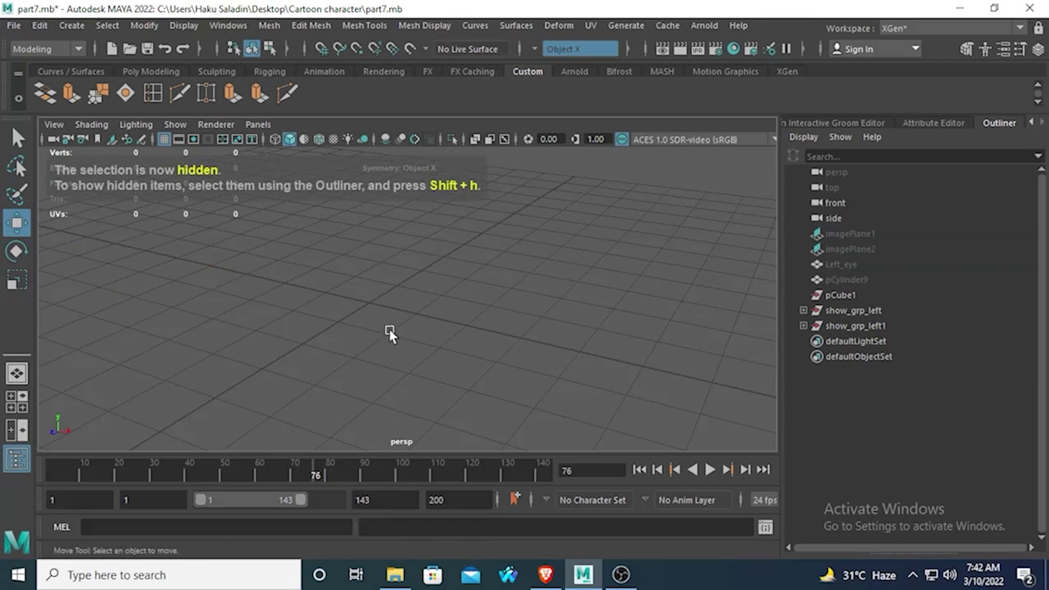
# Step: In the top view, start creating an image plane and browse to the Pictures folder
pyautogui.press('space')
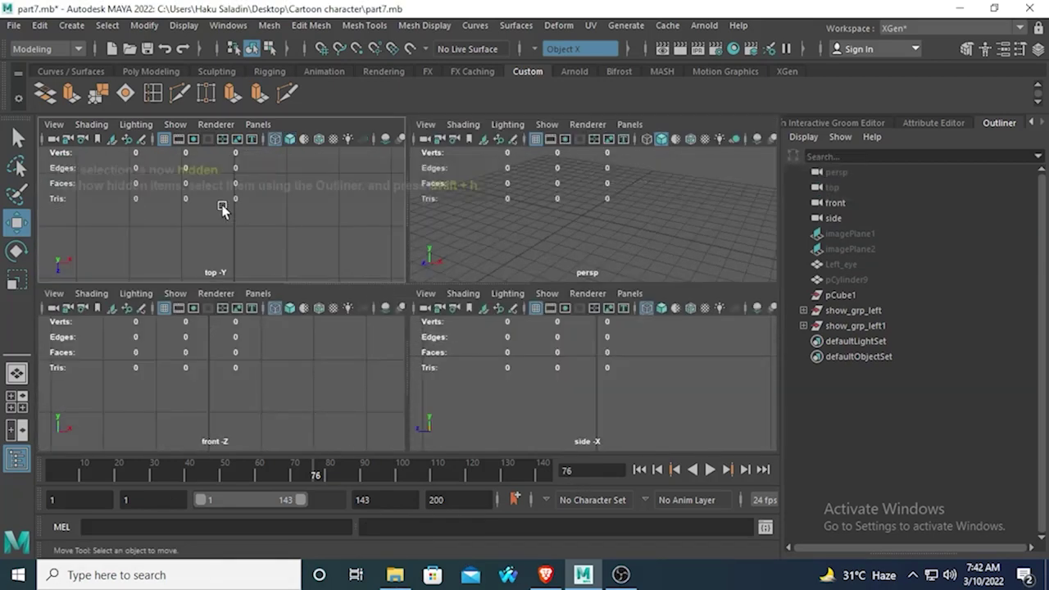
pyautogui.press('space')
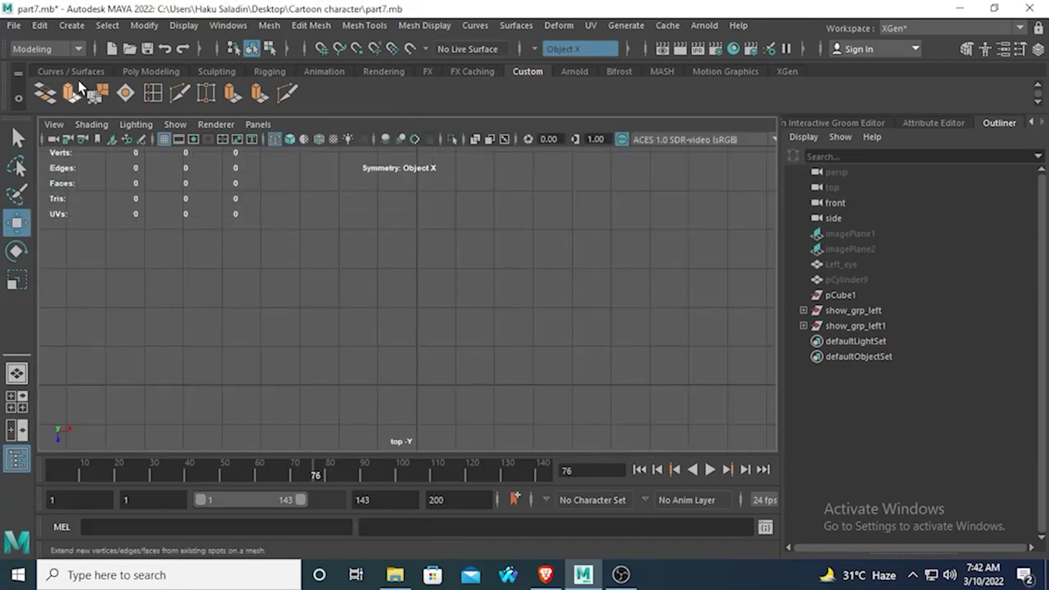
pyautogui.click(113, 141)
pyautogui.click(193, 176)
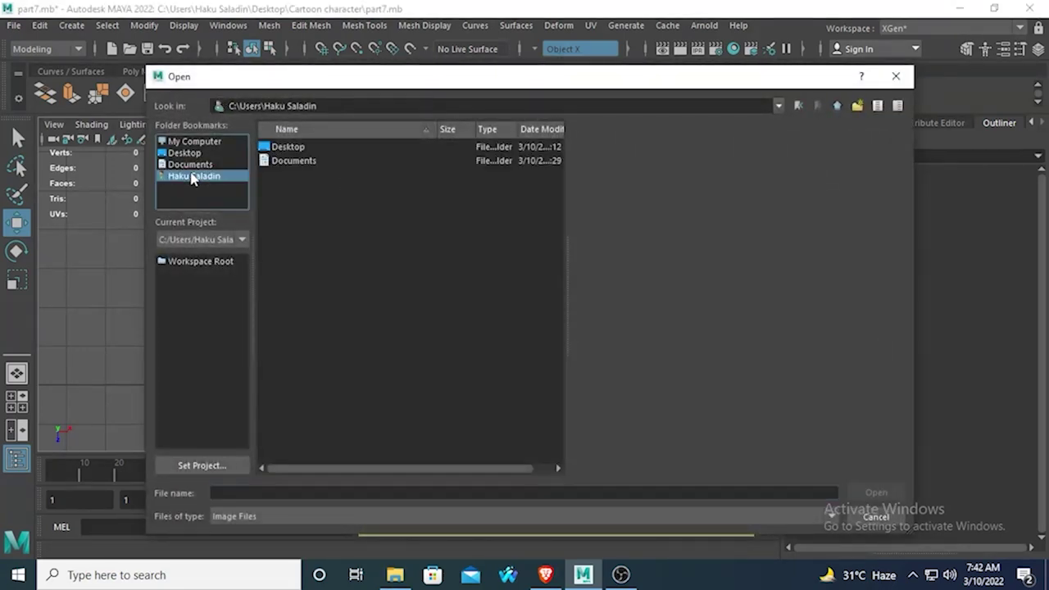
pyautogui.click(183, 155)
pyautogui.click(189, 164)
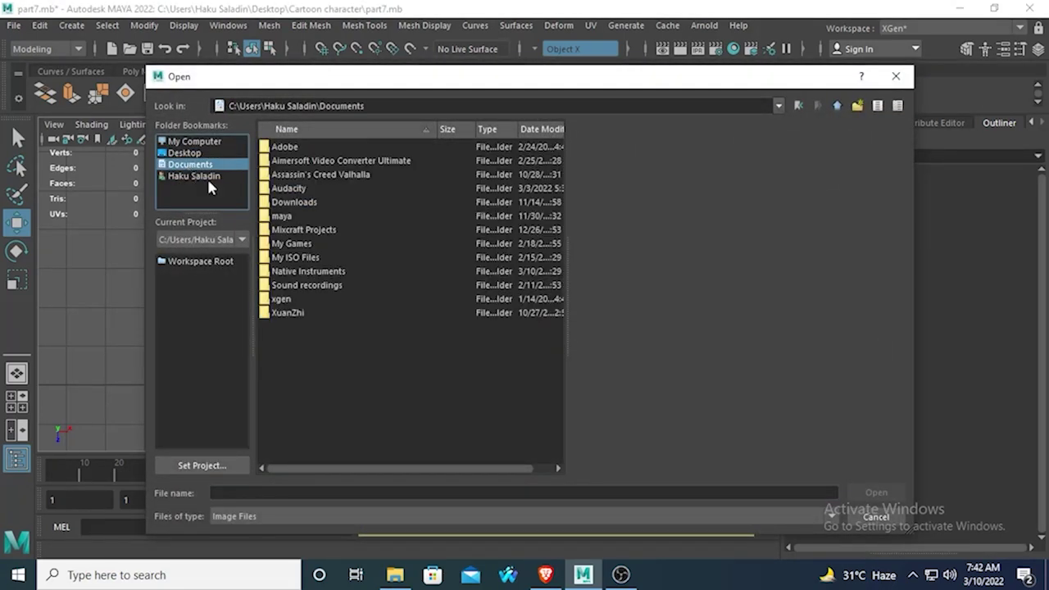
pyautogui.click(181, 177)
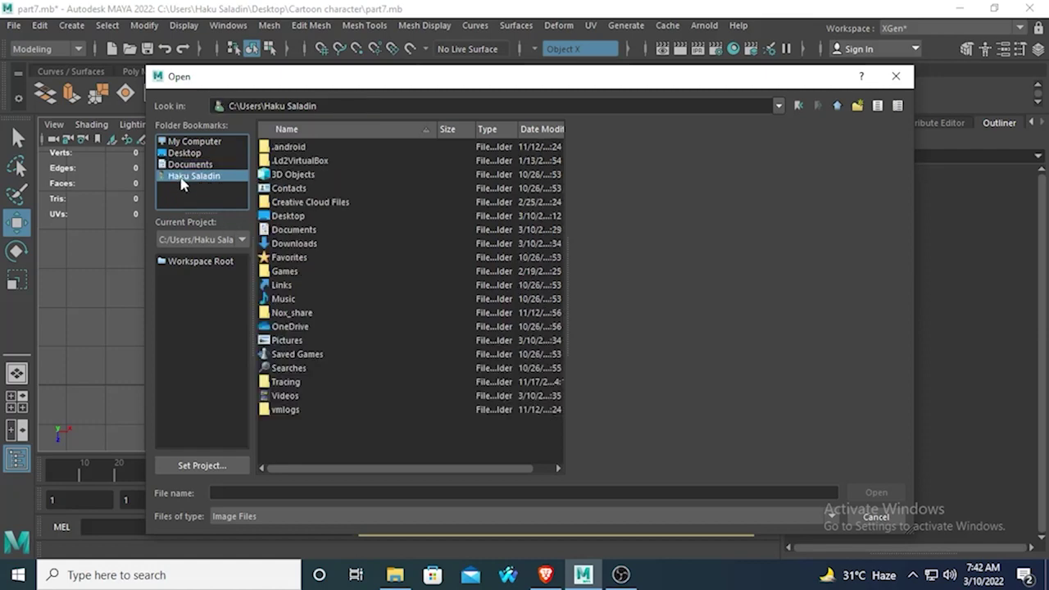
pyautogui.doubleClick(283, 341)
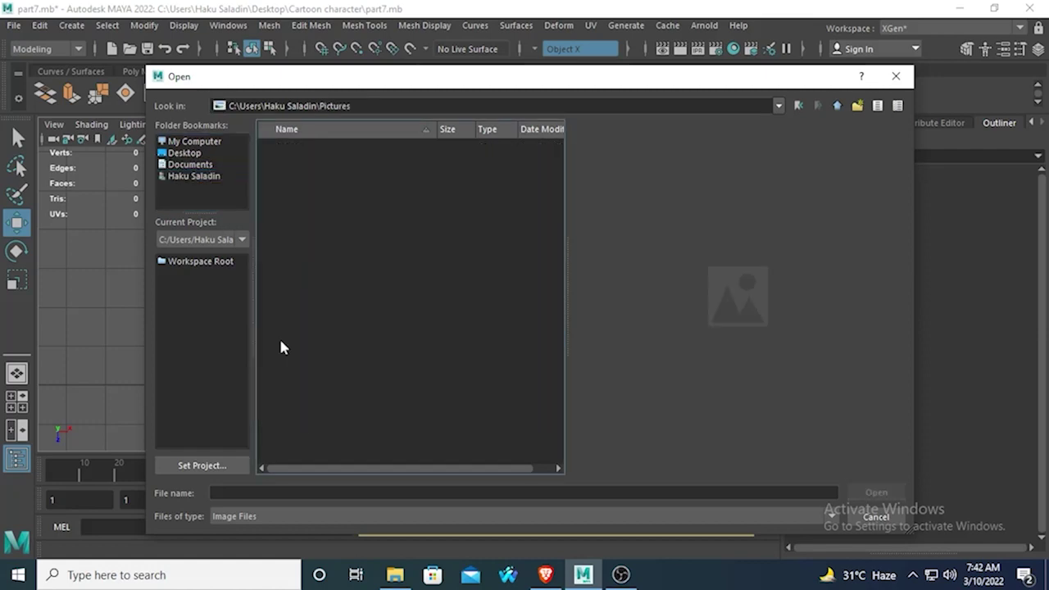
# Step: Load hand top.jpeg from the Pictures folder as the top view's image plane
pyautogui.click(361, 286)
pyautogui.press('Down')
pyautogui.press('Down')
pyautogui.press('Down')
pyautogui.press('Down')
pyautogui.press('Down')
pyautogui.press('Down')
pyautogui.press('Down')
pyautogui.press('Down')
pyautogui.press('Down')
pyautogui.press('Down')
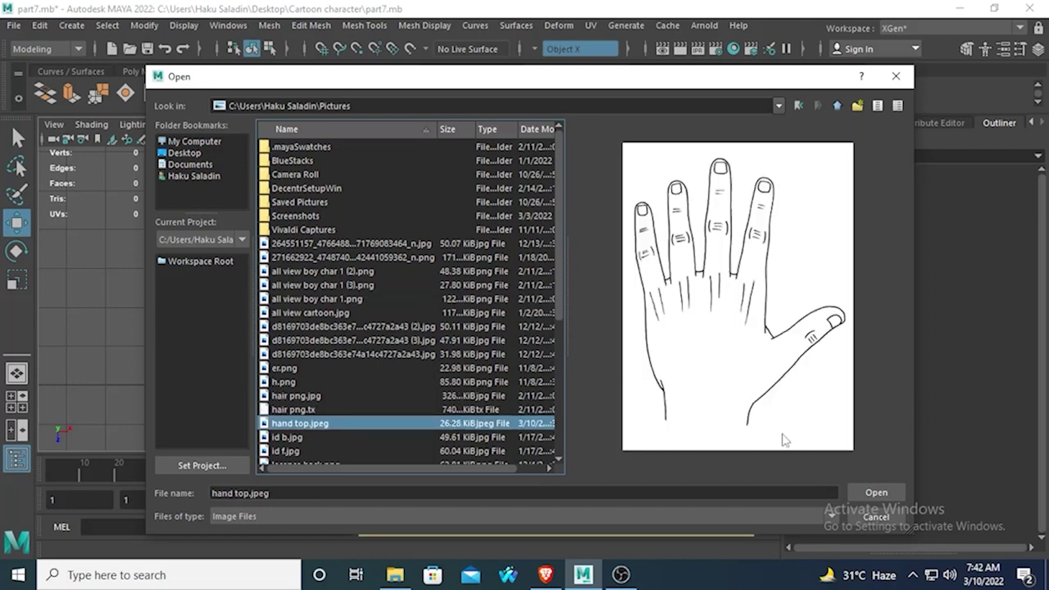
pyautogui.click(873, 494)
# Step: Move the hand image plane slightly in positive X so the middle finger sits on the vertical axis, and deselect it
pyautogui.scroll(5, 452, 298)
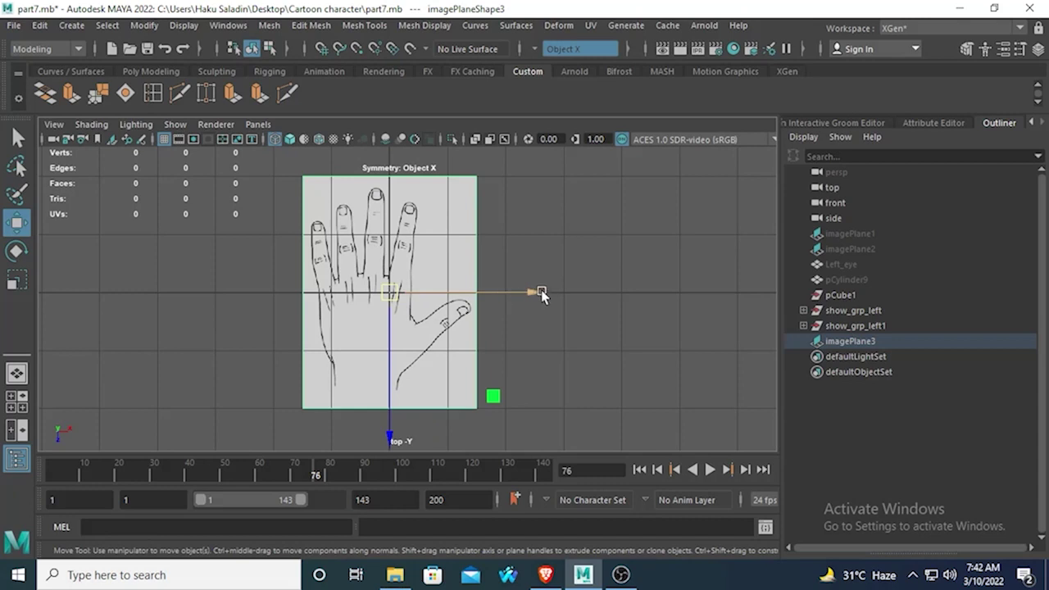
pyautogui.moveTo(539, 292); pyautogui.dragTo(560, 294)
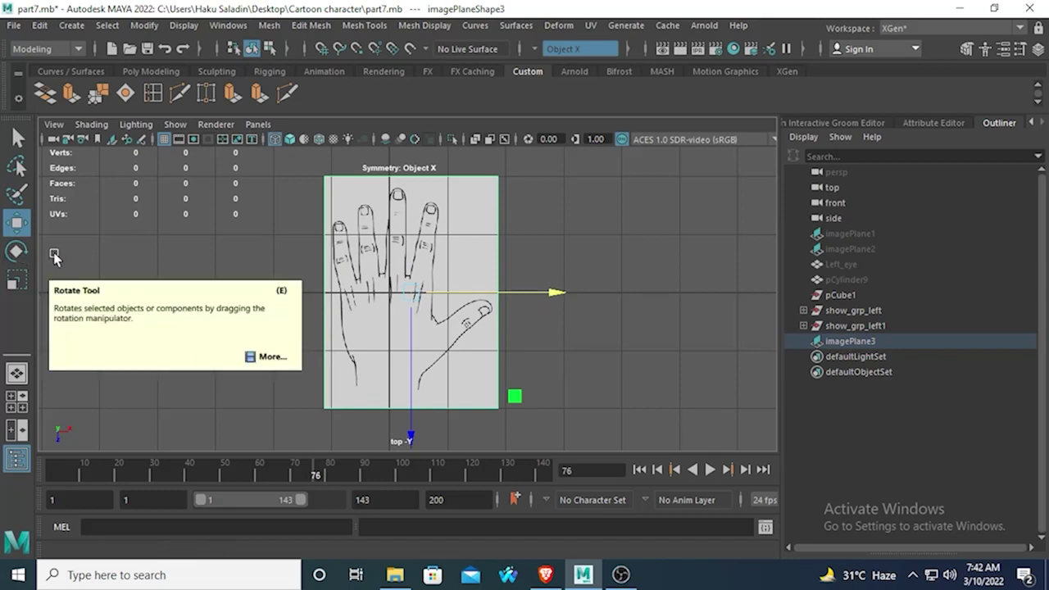
pyautogui.click(290, 201)
# Step: Examine the fingers, knuckles, thumb and palm outline of the hand reference in the top view
pyautogui.scroll(2, 500, 264)
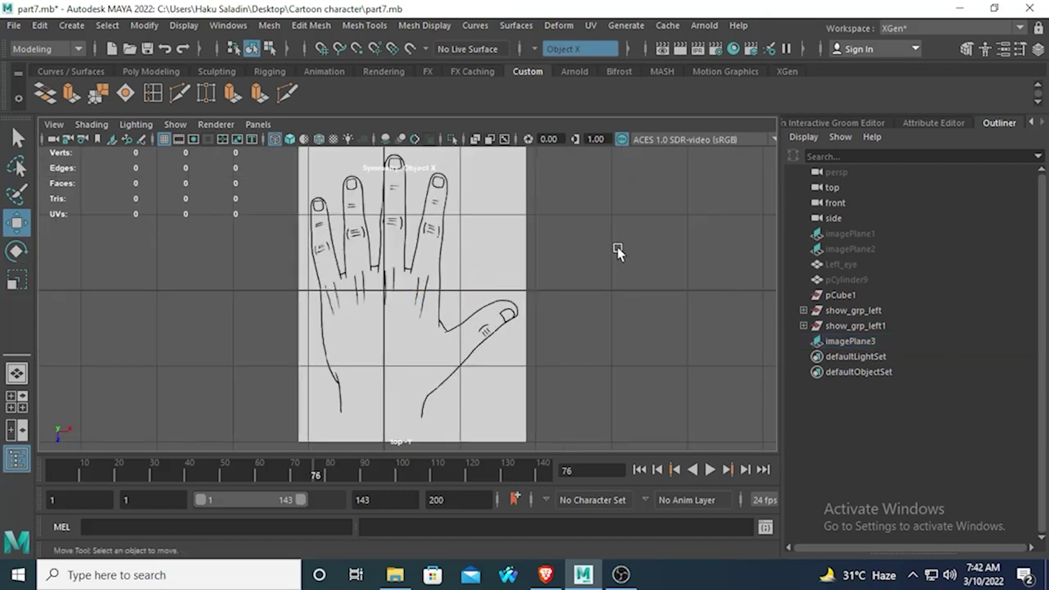
pyautogui.scroll(3, 617, 247)
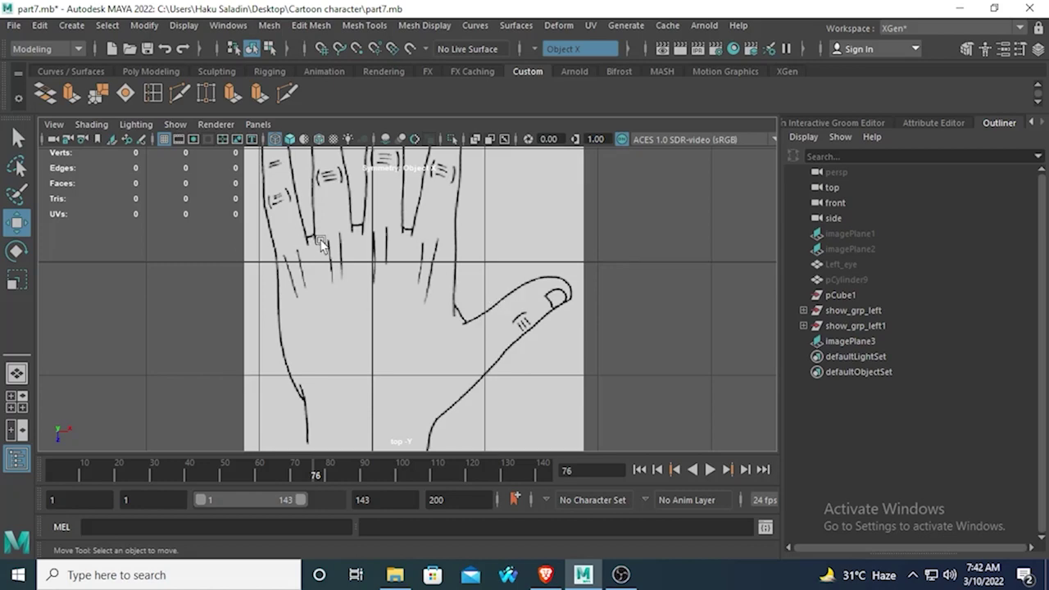
pyautogui.scroll(-5, 352, 270)
pyautogui.scroll(5, 352, 270)
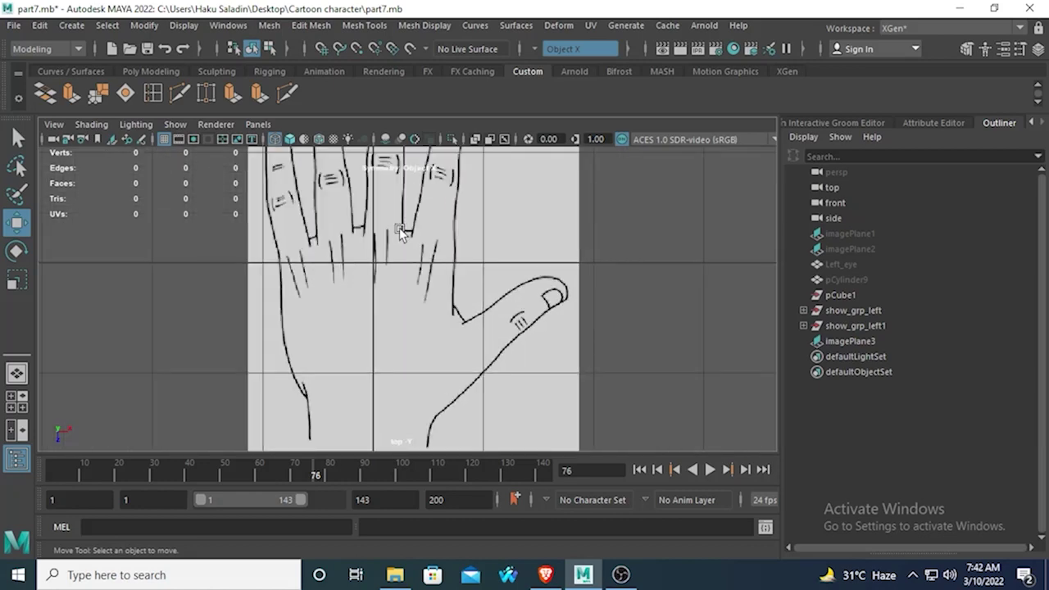
pyautogui.scroll(-4, 409, 247)
pyautogui.scroll(2, 419, 266)
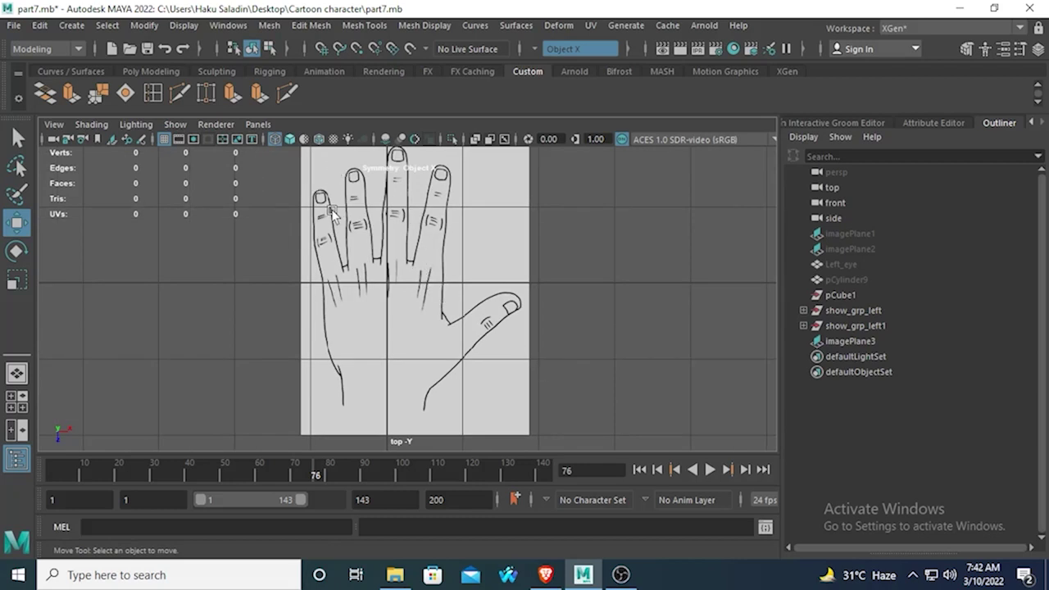
pyautogui.scroll(2, 388, 325)
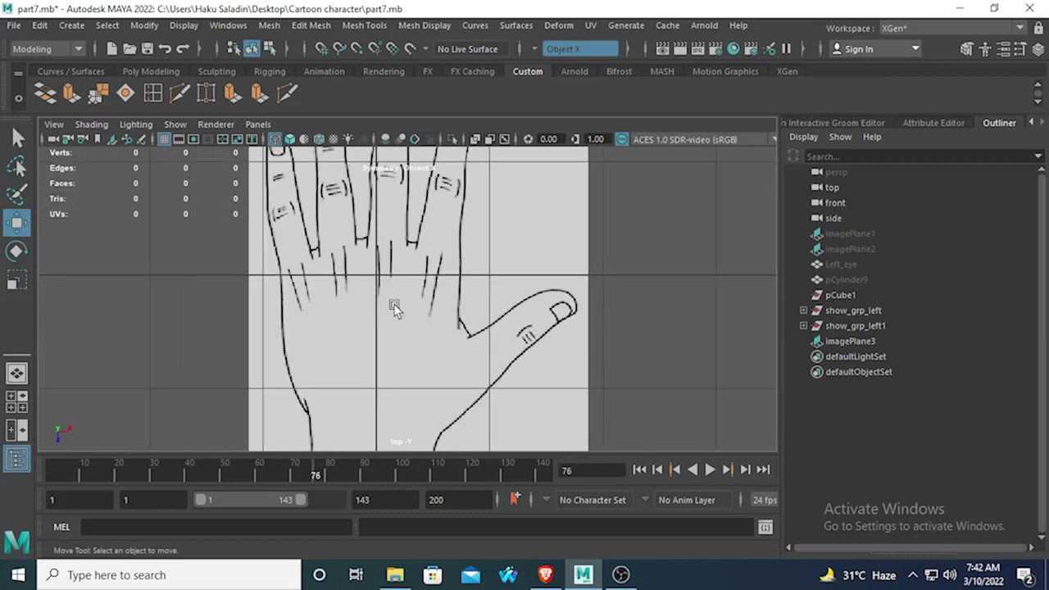
# Step: Create a polygon cube at the grid centre over the hand reference
pyautogui.click(17, 136)
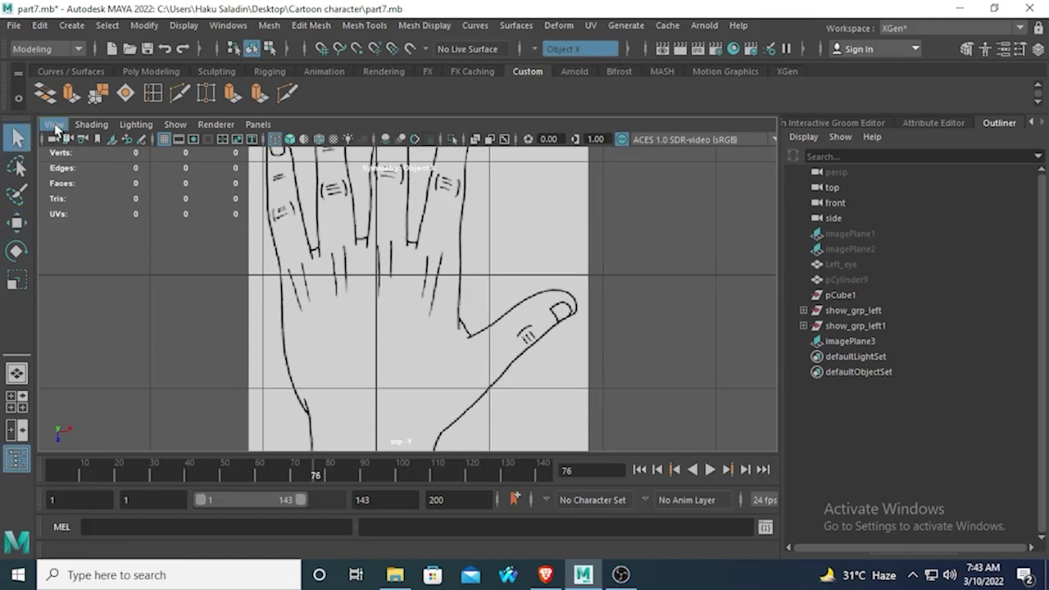
pyautogui.click(141, 72)
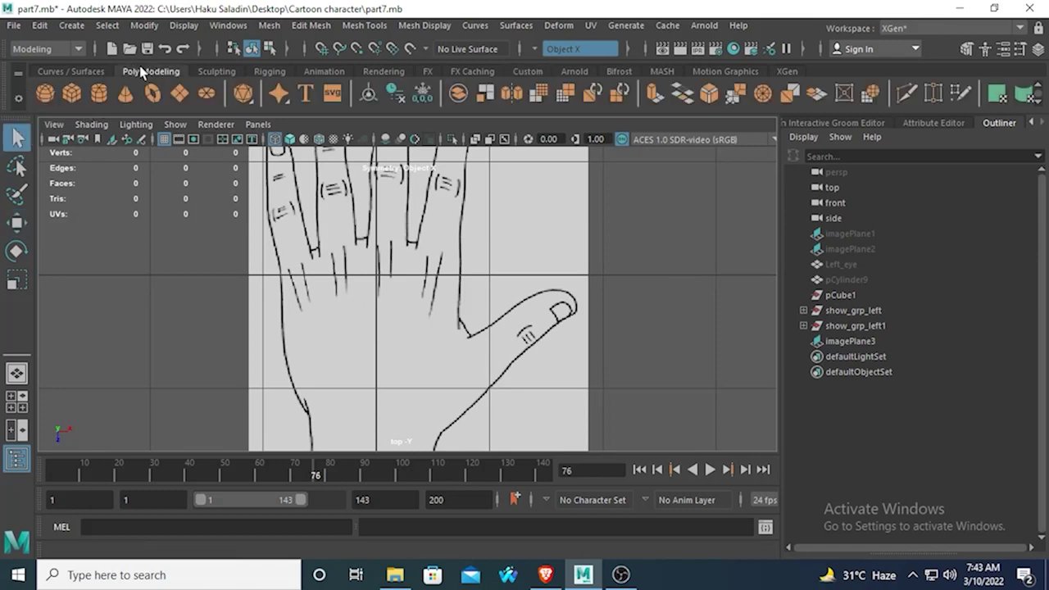
pyautogui.click(72, 92)
pyautogui.scroll(-4, 385, 302)
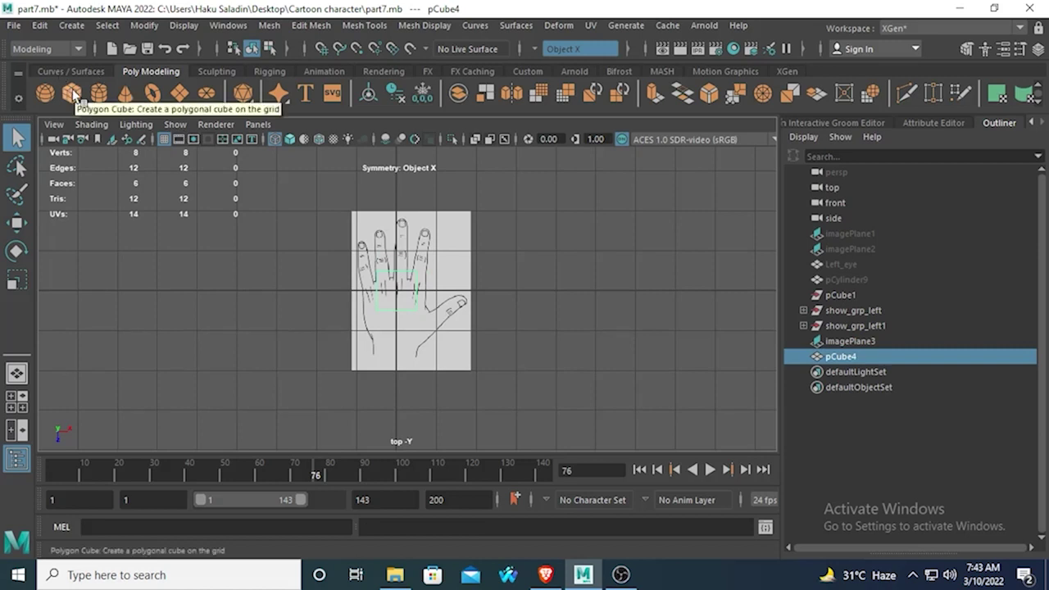
pyautogui.scroll(4, 373, 287)
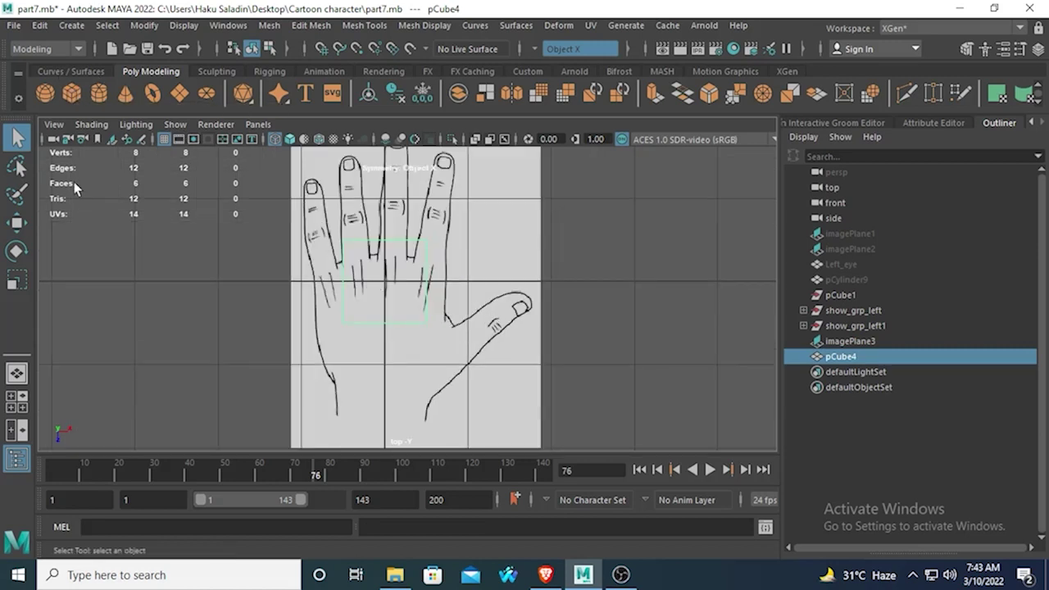
# Step: Move the new cube about 0.74 in positive Z so it sits over the palm of the hand reference
pyautogui.click(16, 222)
pyautogui.click(375, 436)
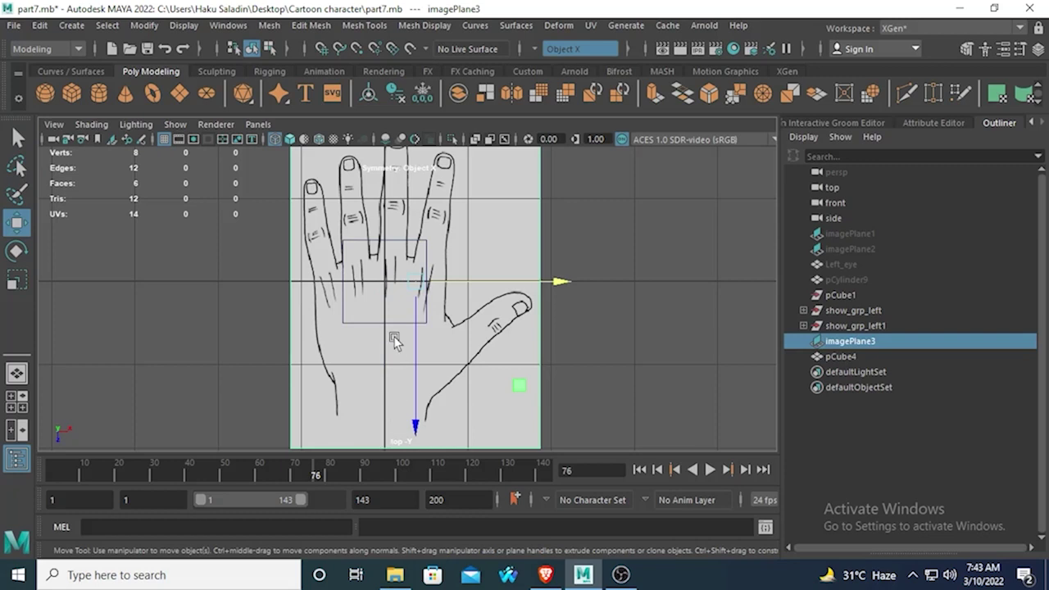
pyautogui.click(399, 270)
pyautogui.moveTo(388, 441); pyautogui.dragTo(399, 485)
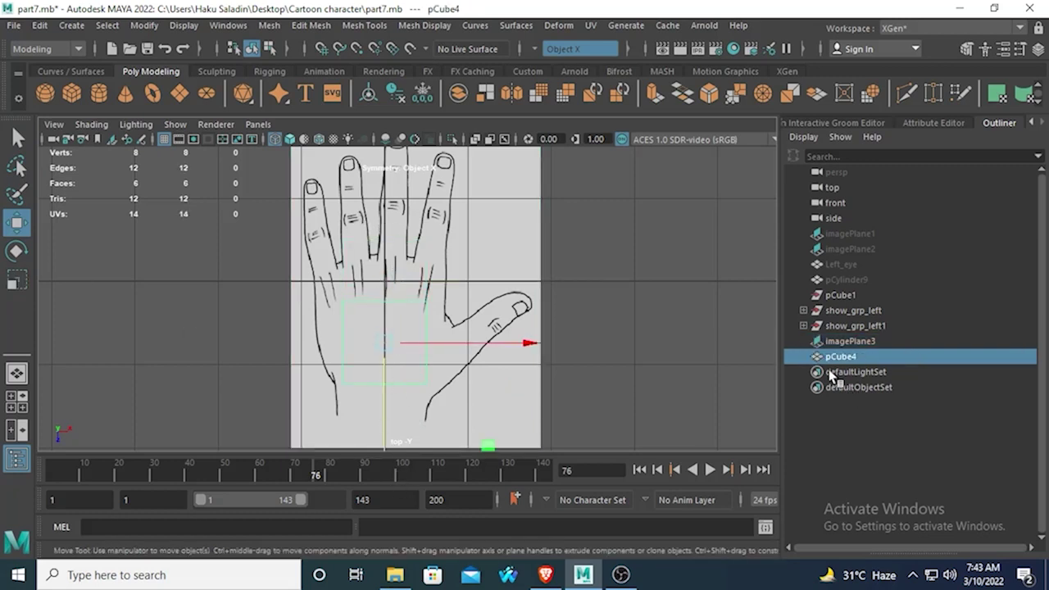
# Step: Show the cube's polyCube creation attributes and set its width to 1.4 to match the palm
pyautogui.click(1038, 49)
pyautogui.click(884, 339)
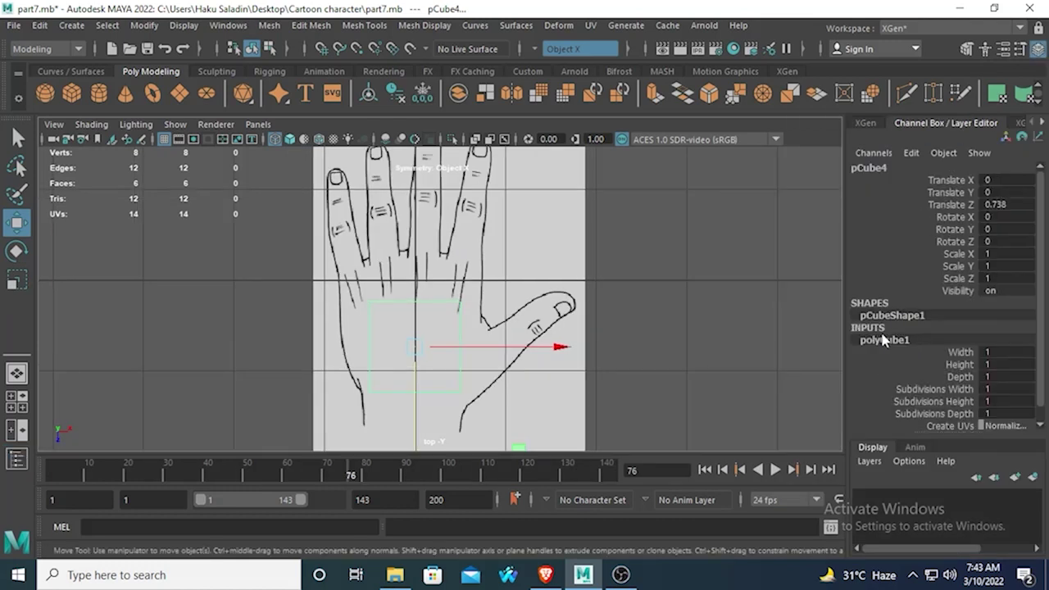
pyautogui.click(960, 354)
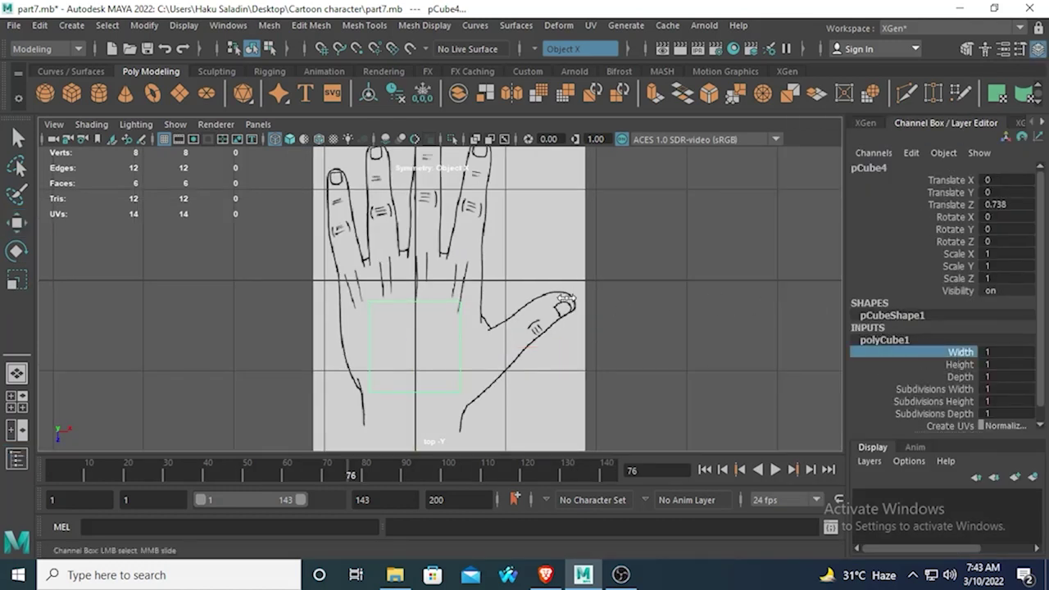
pyautogui.moveTo(564, 300)
pyautogui.mouseDown(button='middle')
pyautogui.moveTo(578, 302)
pyautogui.moveTo(560, 299)
pyautogui.mouseUp(button='middle')
pyautogui.click(1013, 361)
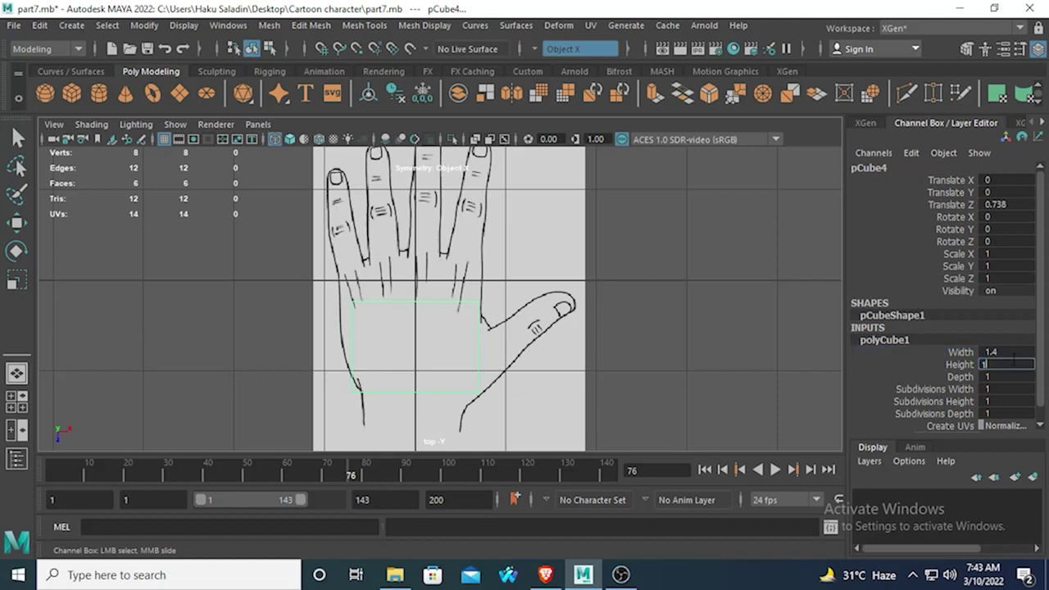
pyautogui.click(1006, 353)
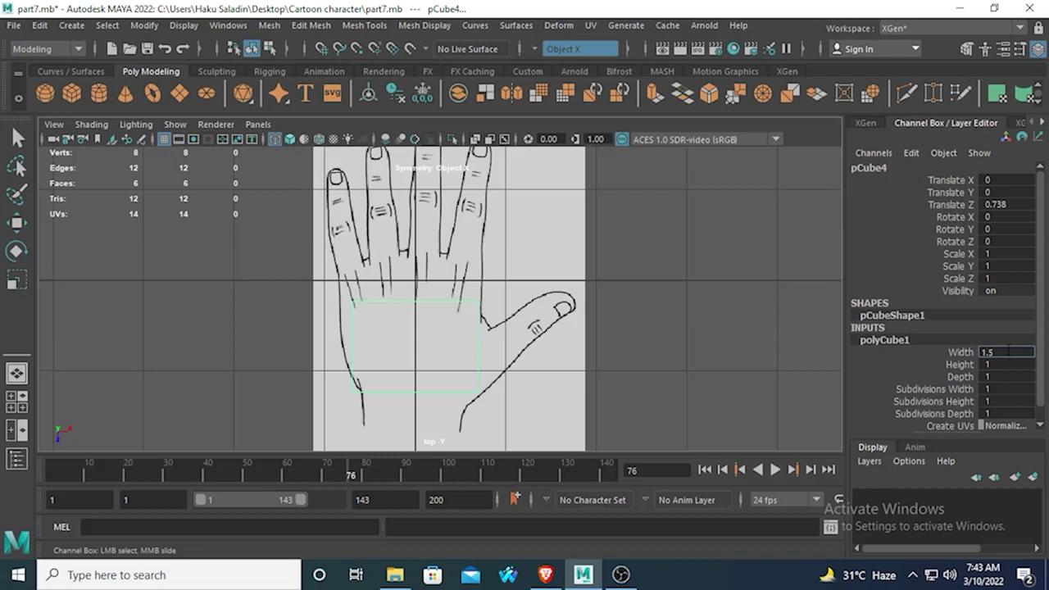
pyautogui.write('1.4')
pyautogui.press('Return')
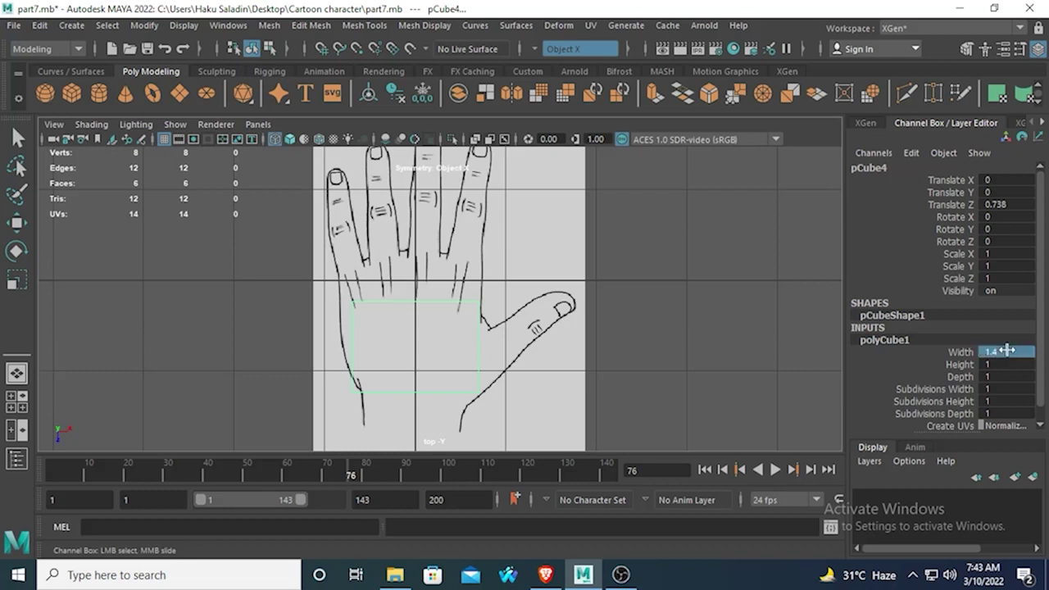
# Step: Try heights of 2.7 and 5 on the palm cube and reset the height to 1
pyautogui.click(959, 364)
pyautogui.click(959, 376)
pyautogui.click(957, 365)
pyautogui.scroll(-3, 598, 318)
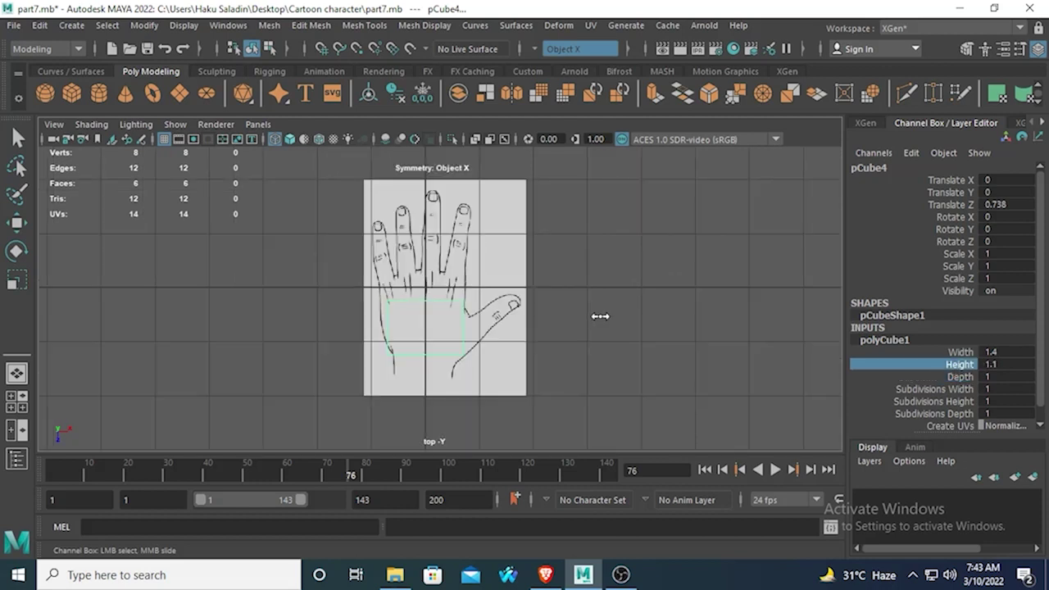
pyautogui.moveTo(622, 314); pyautogui.dragTo(686, 316, button='middle')
pyautogui.click(994, 364)
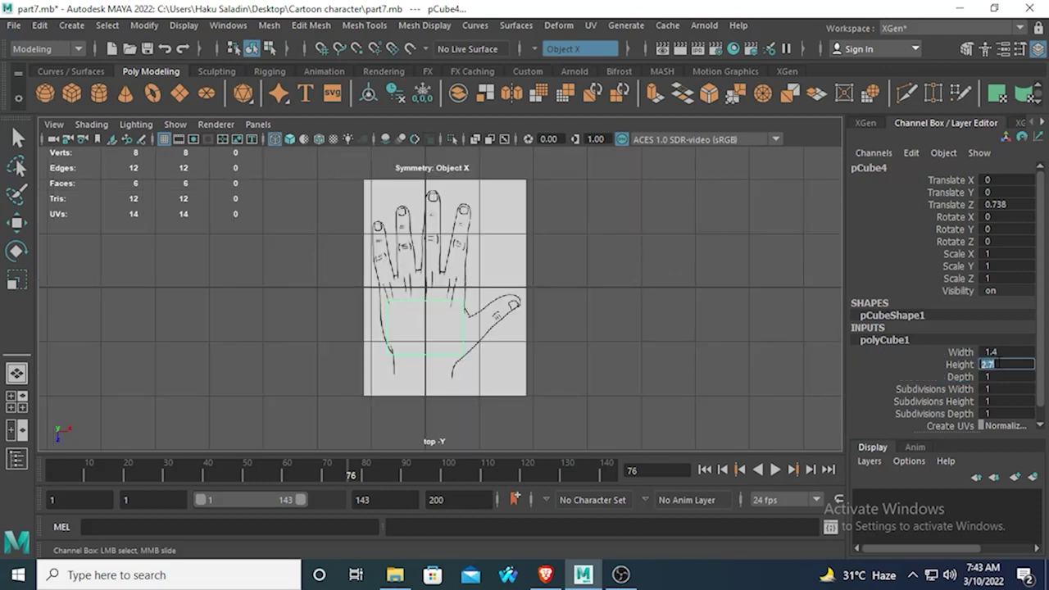
pyautogui.write('1')
pyautogui.press('Return')
pyautogui.click(993, 376)
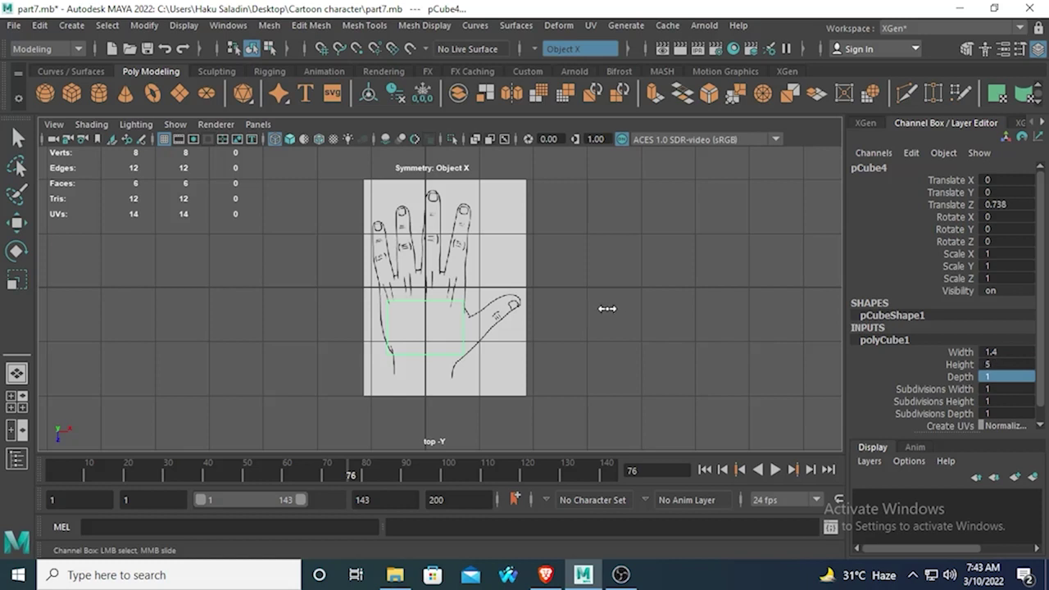
pyautogui.click(993, 364)
pyautogui.write('1')
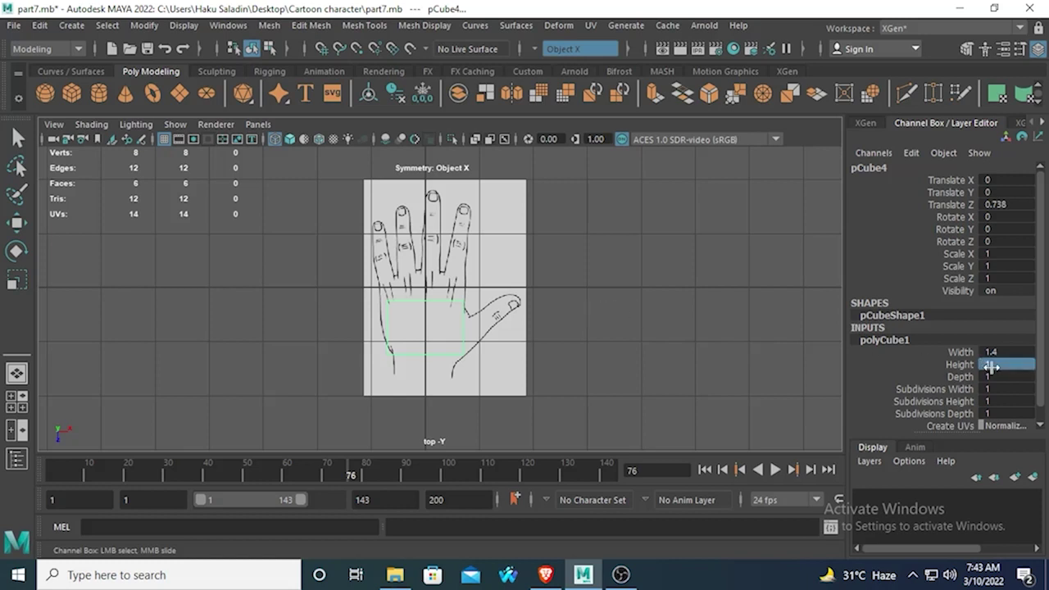
pyautogui.press('Return')
pyautogui.scroll(3, 805, 197)
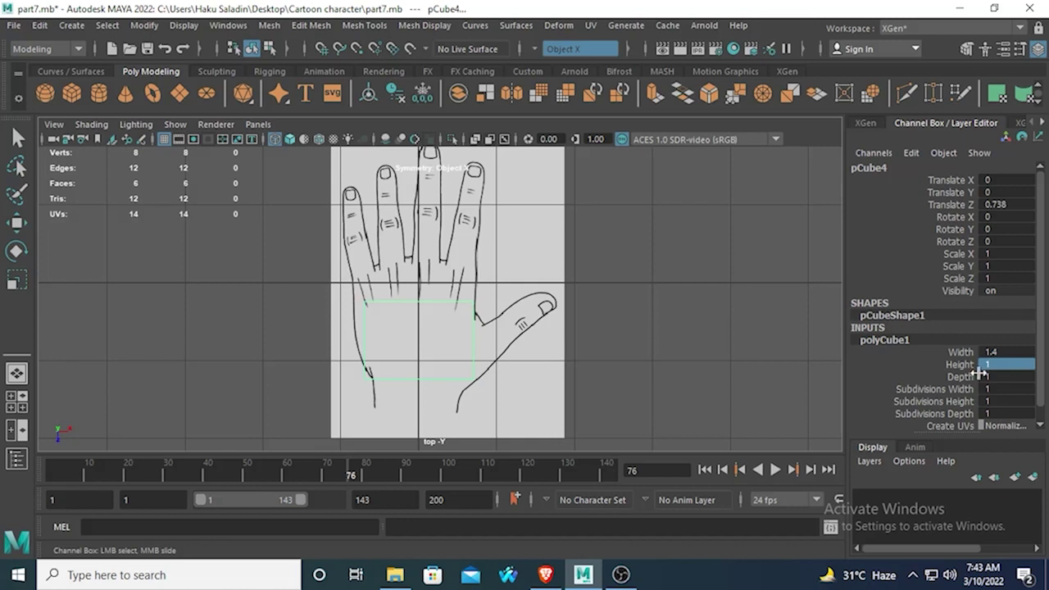
# Step: Turn off the Object X symmetry for modelling
pyautogui.press('w')
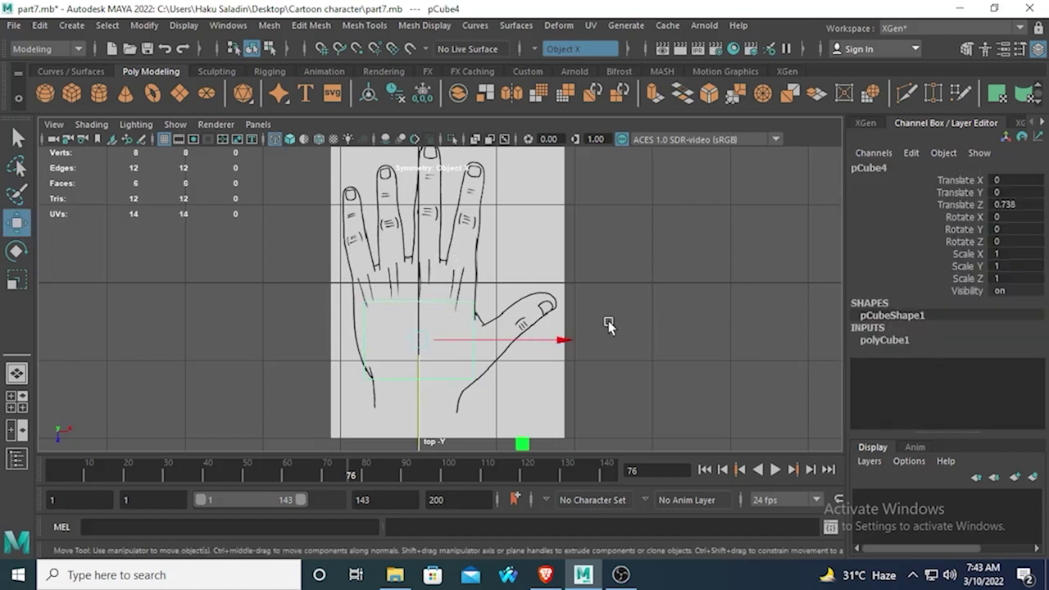
pyautogui.click(574, 48)
pyautogui.click(570, 50)
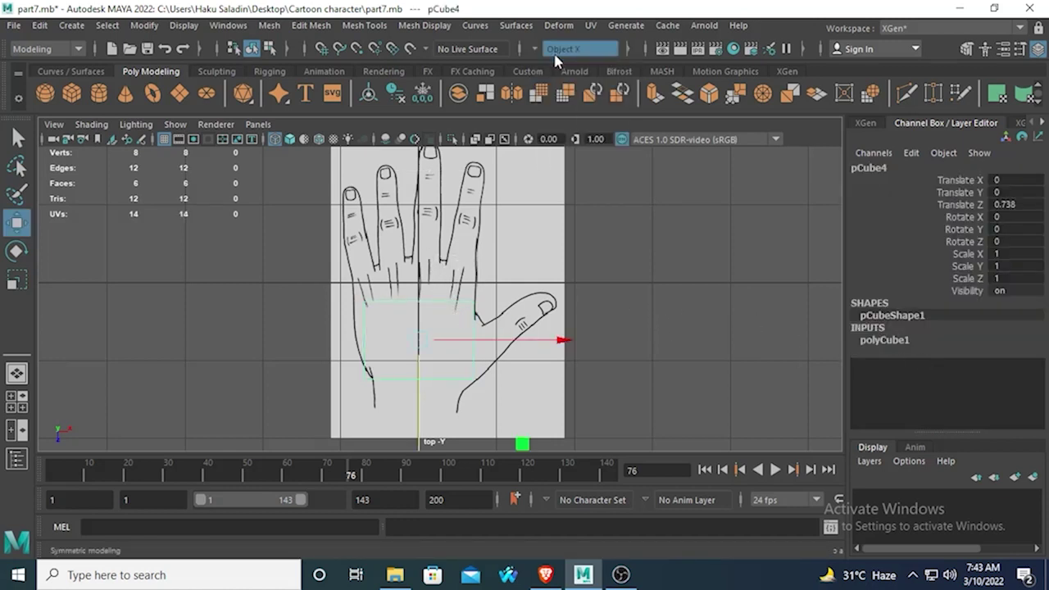
# Step: Try a height of 3 on the palm cube, restore it to 1, and try a depth of 3 instead
pyautogui.click(889, 340)
pyautogui.doubleClick(987, 364)
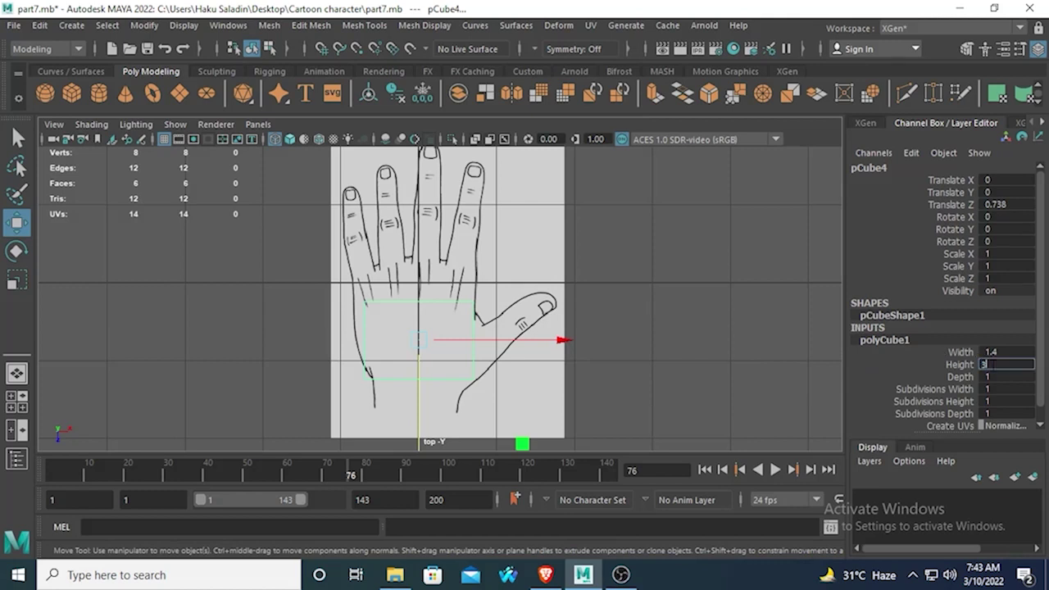
pyautogui.write('3')
pyautogui.press('Return')
pyautogui.doubleClick(990, 364)
pyautogui.press('Tab')
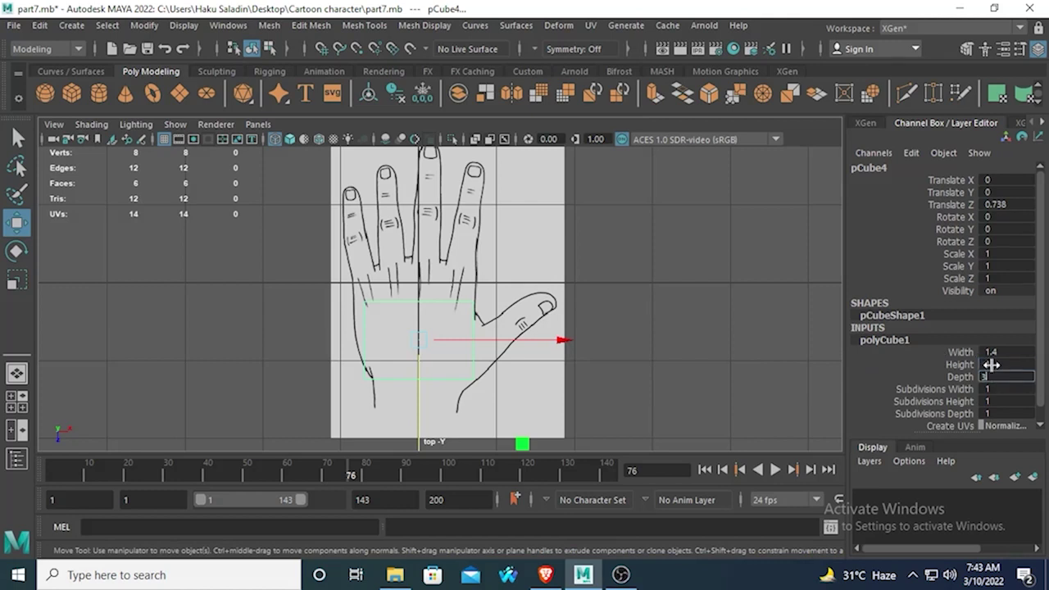
pyautogui.press('Return')
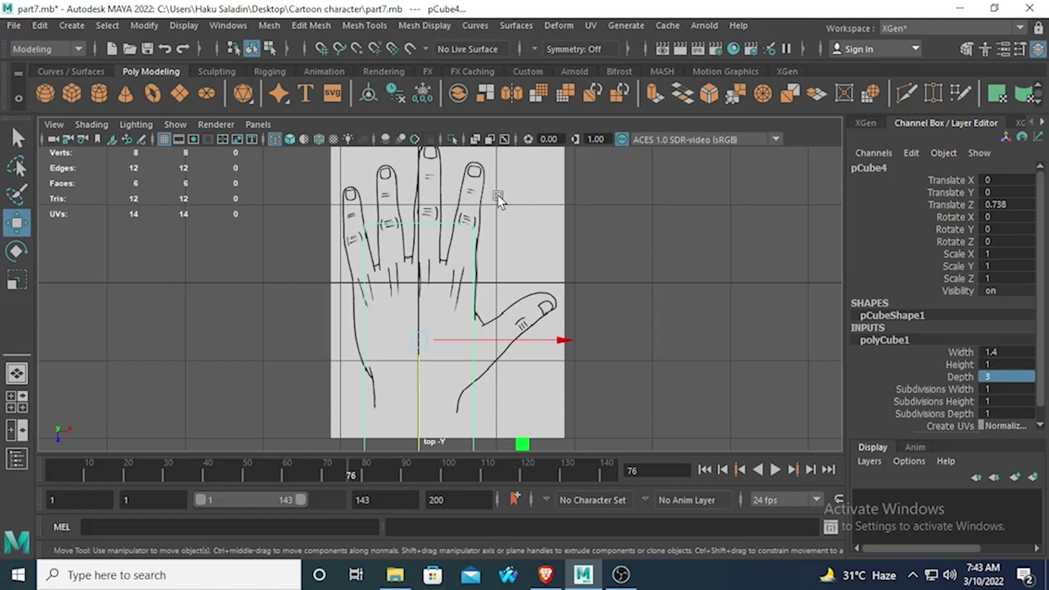
# Step: Try a depth of 1.6 on the palm cube, then set the depth to 1.5 to span knuckles to wrist
pyautogui.keyDown('alt'); pyautogui.moveTo(571, 300); pyautogui.dragTo(583, 219, button='middle'); pyautogui.keyUp('alt')
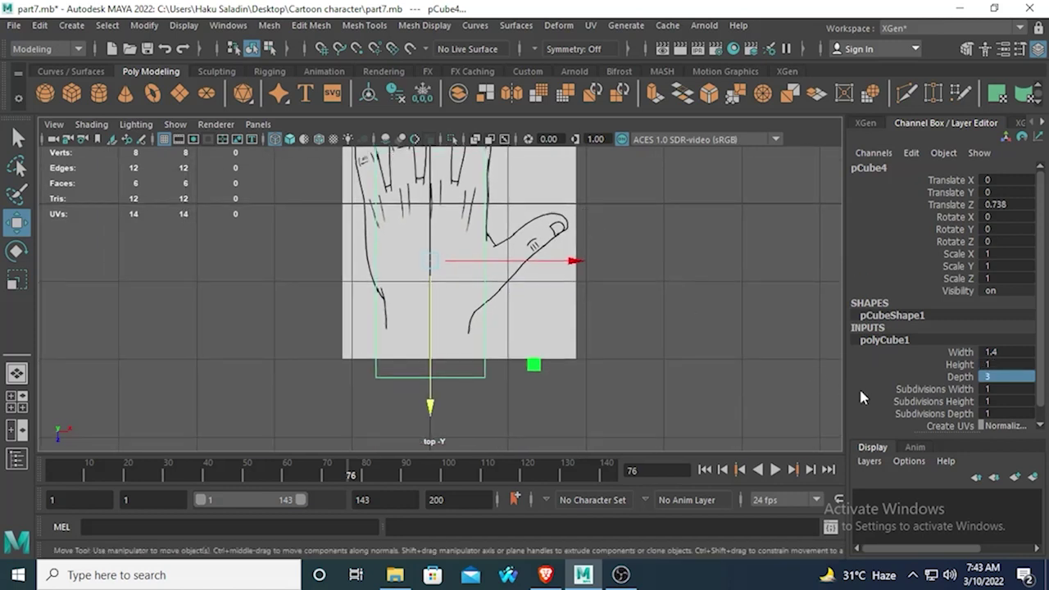
pyautogui.doubleClick(1000, 377)
pyautogui.write('1.6')
pyautogui.press('Return')
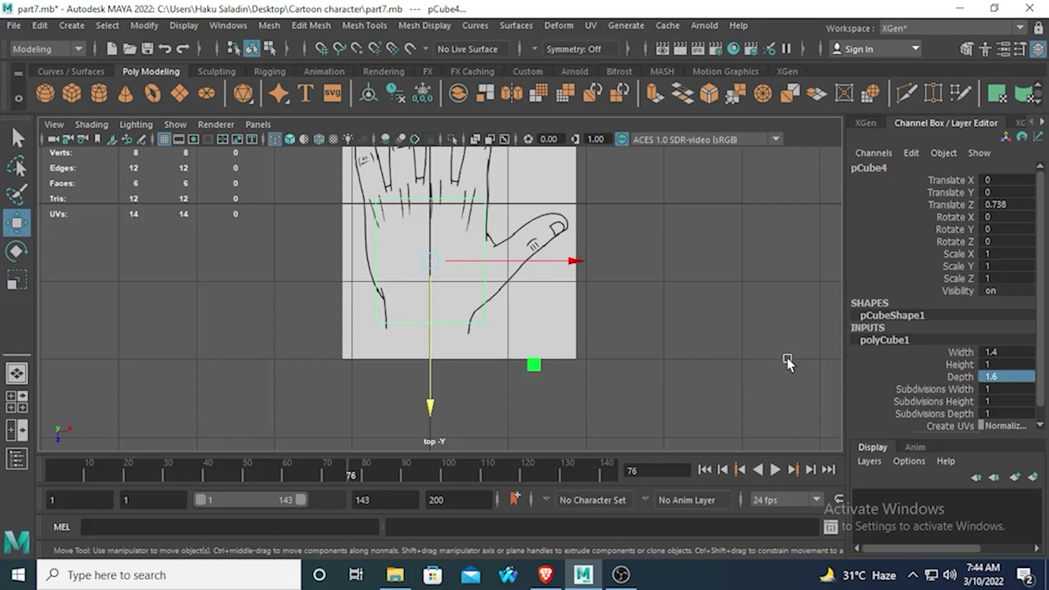
pyautogui.doubleClick(998, 377)
pyautogui.write('1.9')
pyautogui.press('Return')
# Step: Set the palm cube's width and depth subdivisions to 4 and its height subdivisions to 2, using the perspective view
pyautogui.moveTo(915, 395); pyautogui.dragTo(931, 418)
pyautogui.moveTo(506, 382); pyautogui.dragTo(528, 370, button='middle')
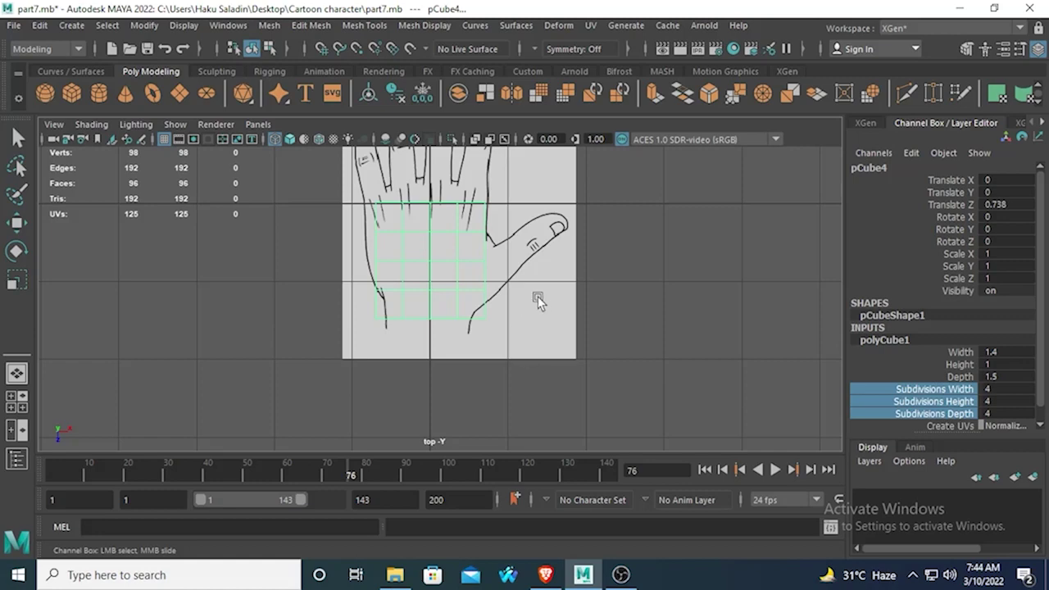
pyautogui.press('space')
pyautogui.press('space')
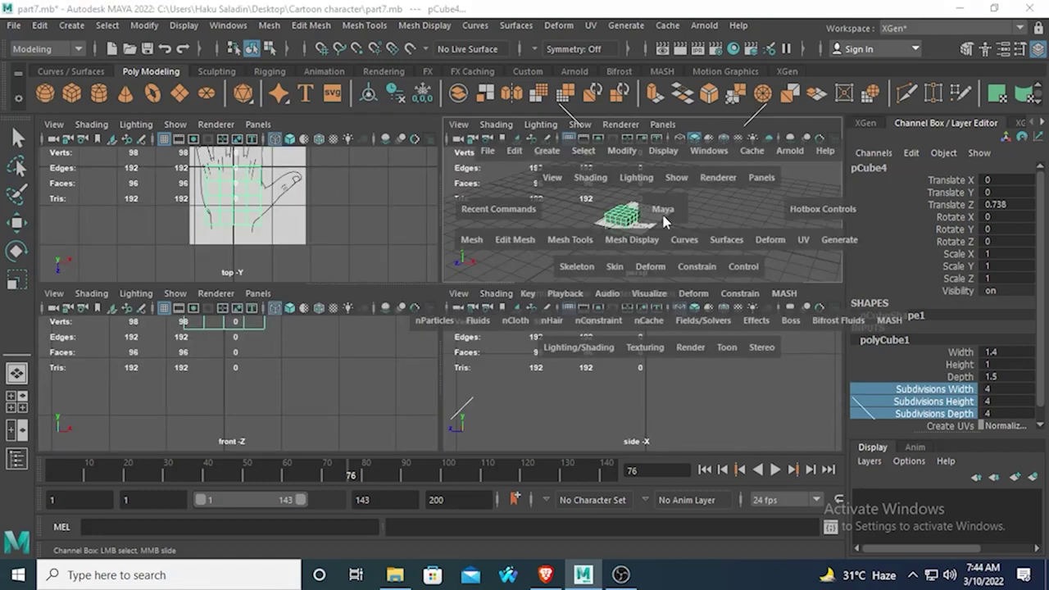
pyautogui.keyDown('alt'); pyautogui.moveTo(609, 262); pyautogui.dragTo(490, 270); pyautogui.keyUp('alt')
pyautogui.click(936, 402)
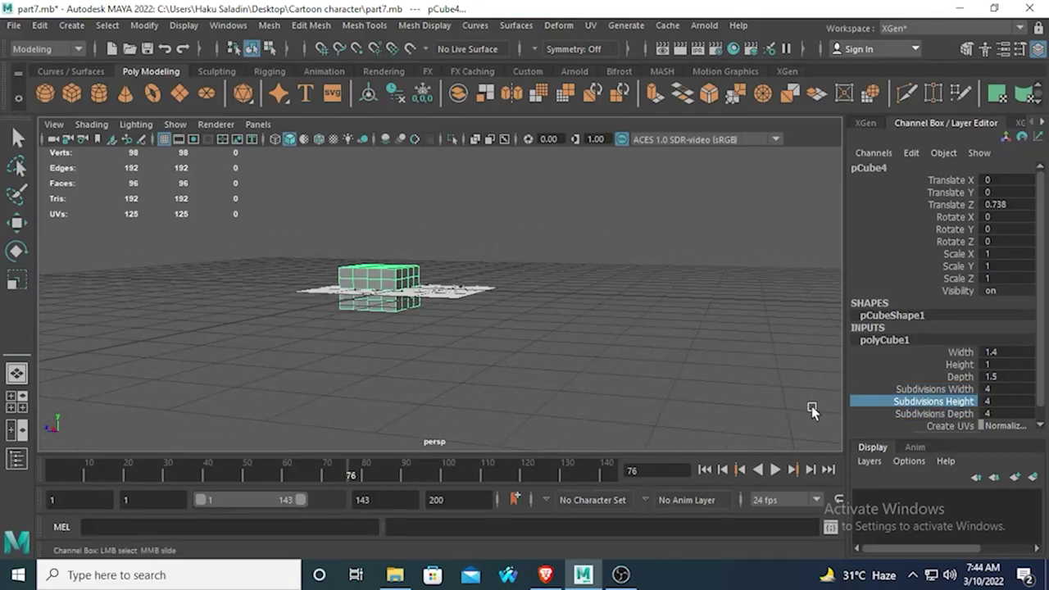
pyautogui.moveTo(588, 368)
pyautogui.mouseDown(button='middle')
pyautogui.moveTo(601, 368)
pyautogui.moveTo(570, 360)
pyautogui.mouseUp(button='middle')
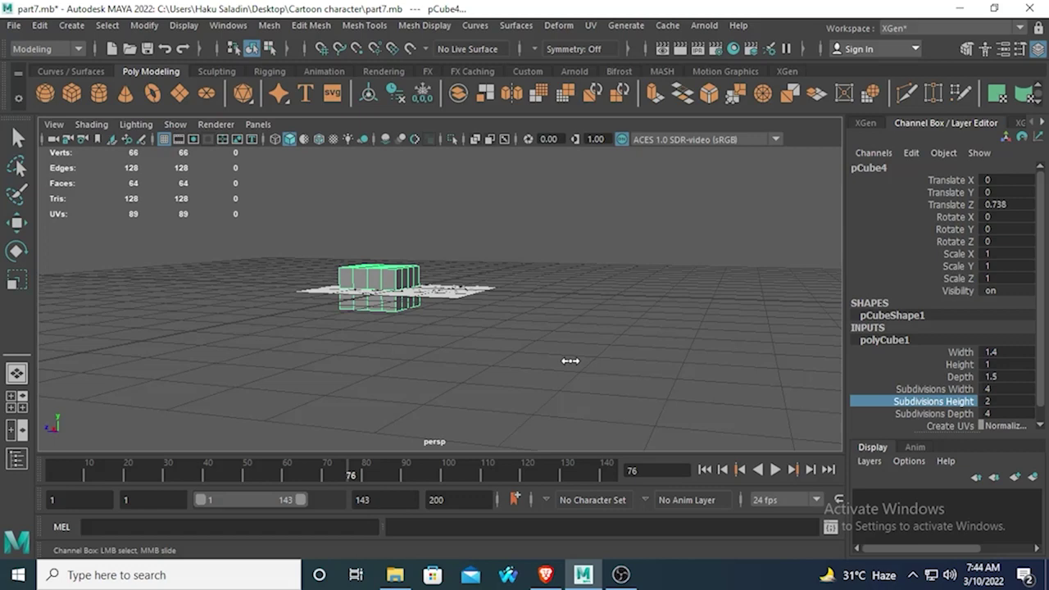
pyautogui.moveTo(571, 361)
pyautogui.mouseDown(button='middle')
pyautogui.moveTo(548, 345)
pyautogui.moveTo(571, 340)
pyautogui.mouseUp(button='middle')
# Step: Flatten the palm cube by setting its height to 0.3
pyautogui.scroll(5, 457, 290)
pyautogui.keyDown('alt'); pyautogui.moveTo(457, 290); pyautogui.dragTo(624, 311); pyautogui.keyUp('alt')
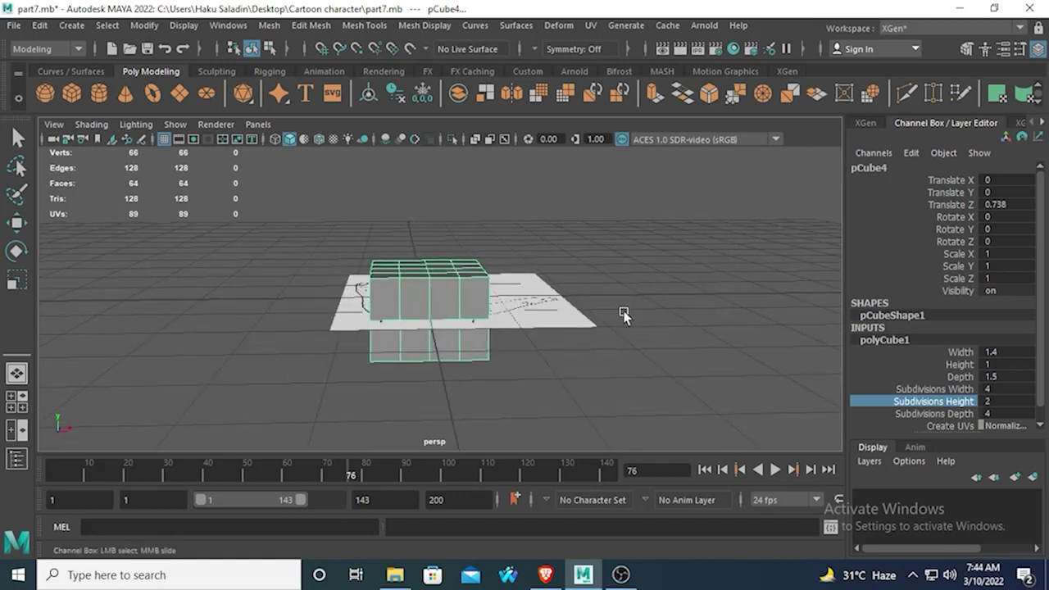
pyautogui.keyDown('alt'); pyautogui.moveTo(500, 319); pyautogui.dragTo(434, 306); pyautogui.keyUp('alt')
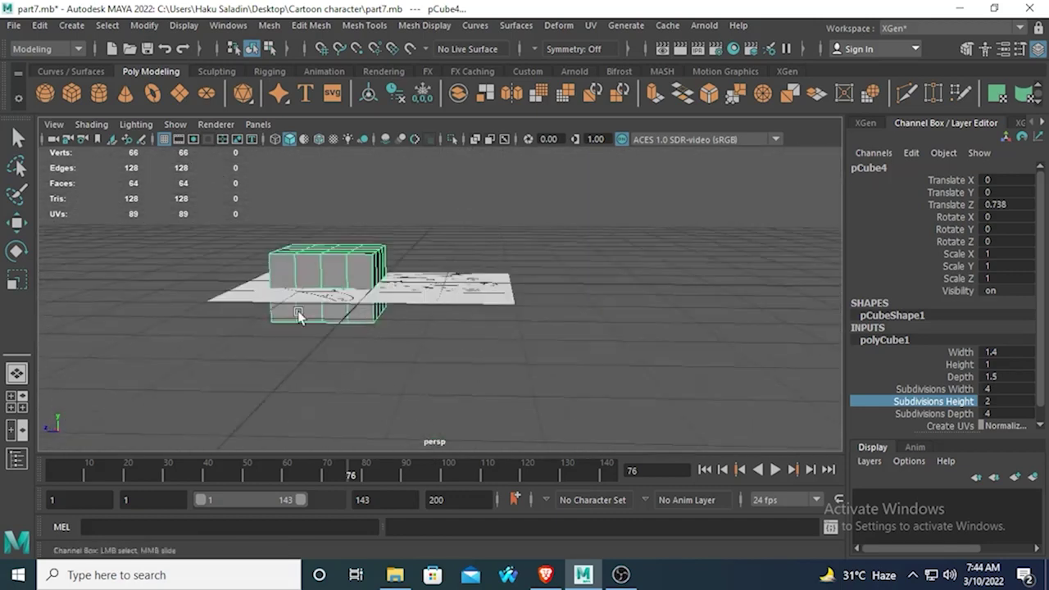
pyautogui.click(957, 377)
pyautogui.click(955, 364)
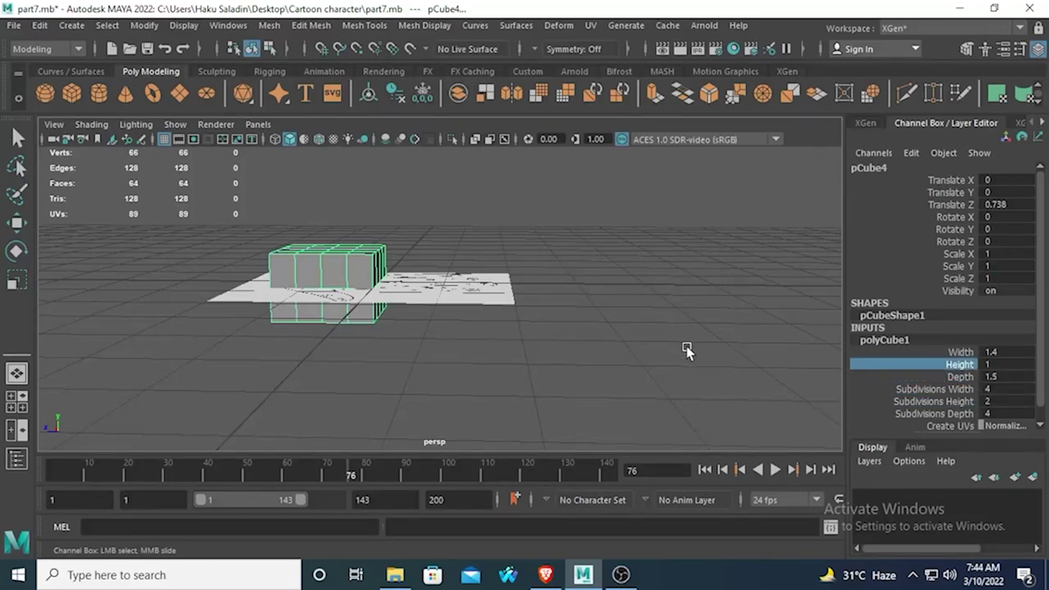
pyautogui.moveTo(686, 351); pyautogui.dragTo(677, 345, button='middle')
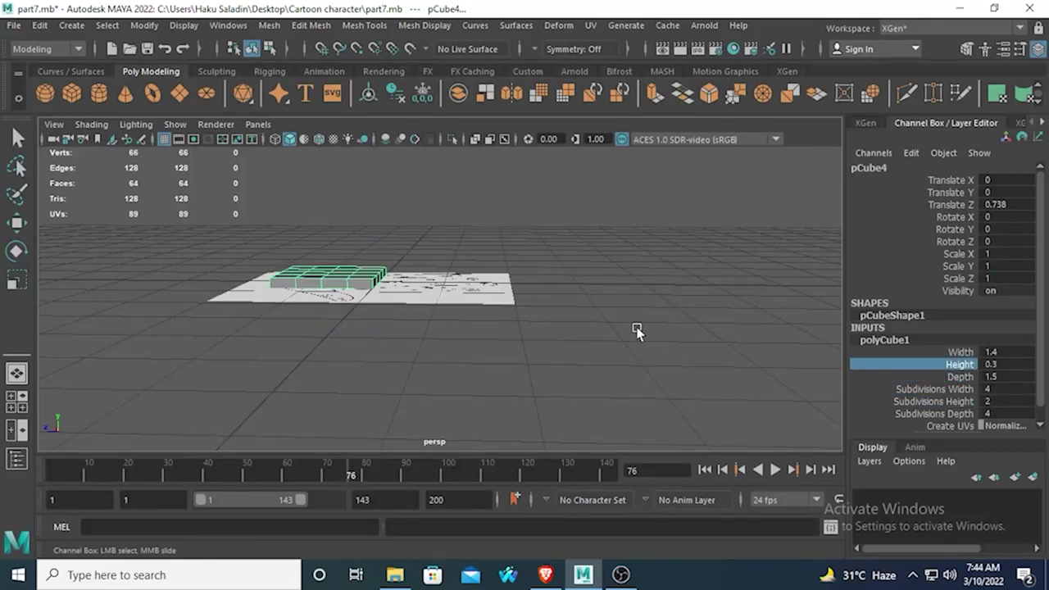
# Step: Raise the palm block to about 0.11 in Y above the hand image plane and return to the top view
pyautogui.keyDown('alt'); pyautogui.moveTo(637, 330); pyautogui.dragTo(581, 325); pyautogui.keyUp('alt')
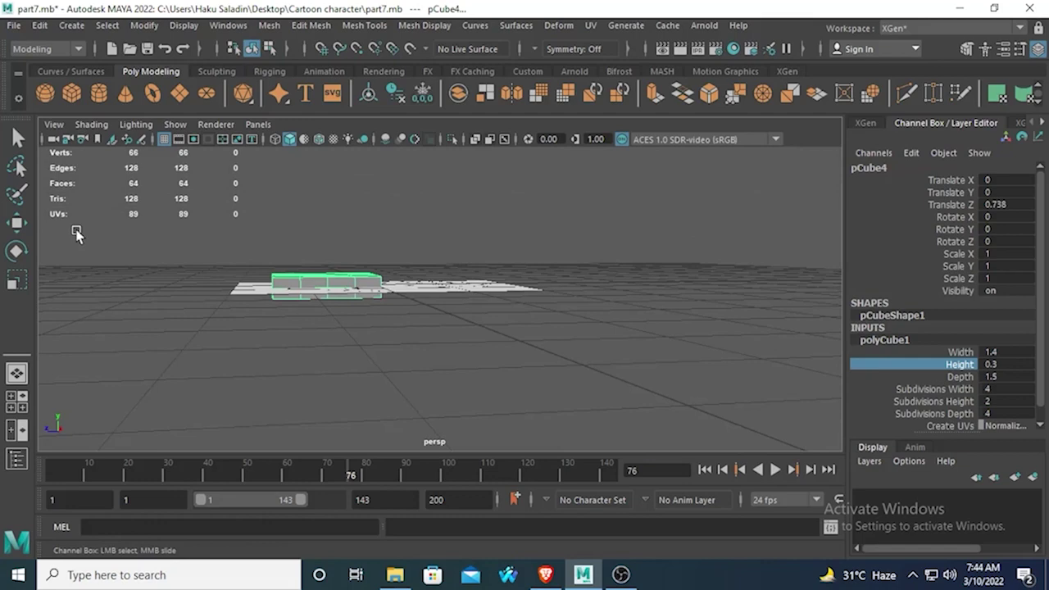
pyautogui.click(17, 222)
pyautogui.moveTo(325, 169); pyautogui.dragTo(498, 325)
pyautogui.keyDown('alt'); pyautogui.moveTo(417, 318); pyautogui.dragTo(413, 277, button='middle'); pyautogui.keyUp('alt')
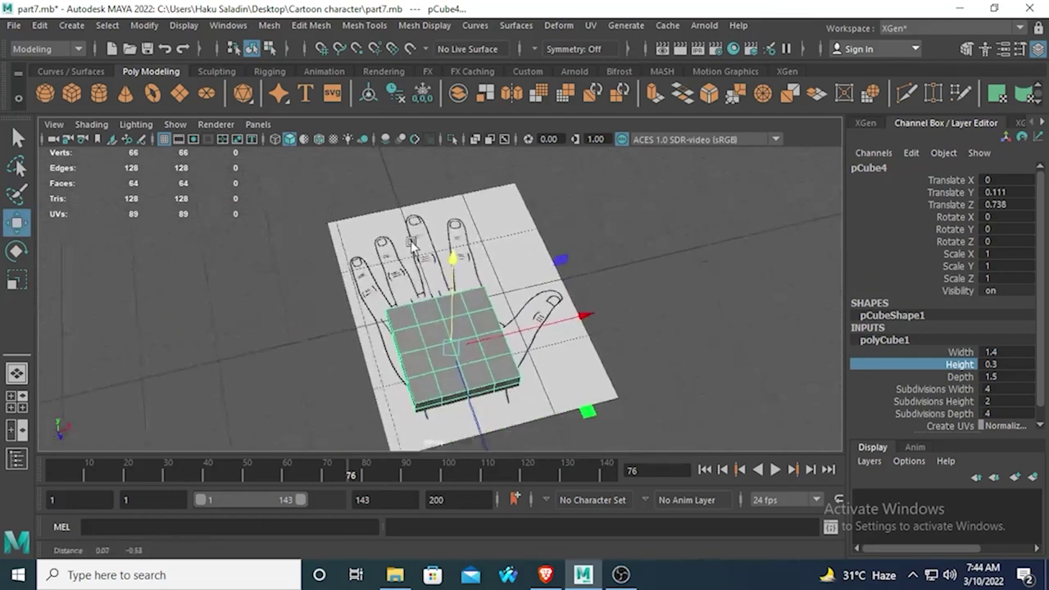
pyautogui.keyDown('alt'); pyautogui.moveTo(413, 277); pyautogui.dragTo(380, 284); pyautogui.keyUp('alt')
pyautogui.press('space')
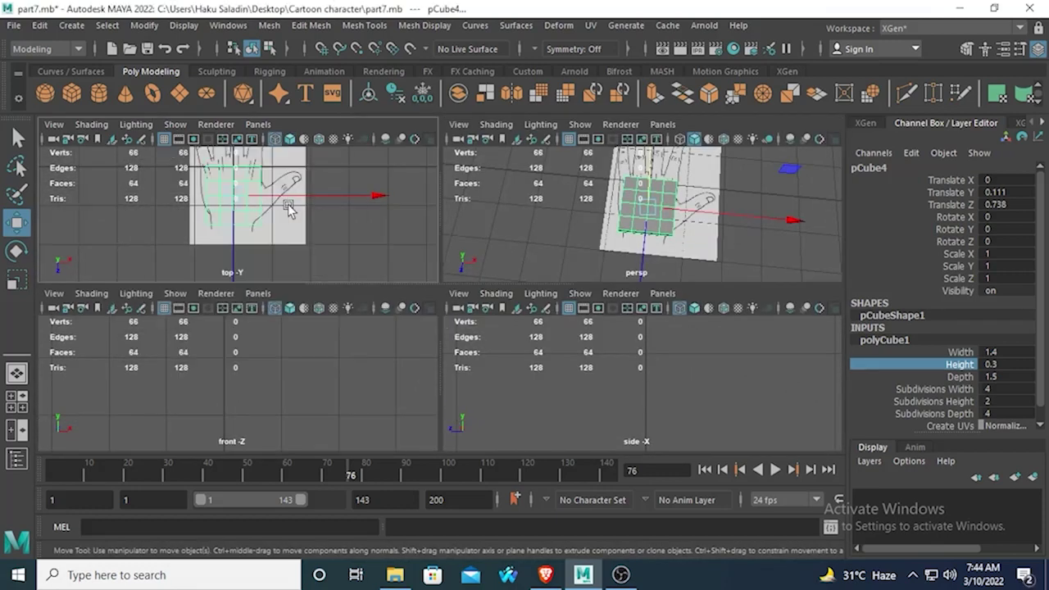
pyautogui.press('space')
pyautogui.scroll(3, 451, 235)
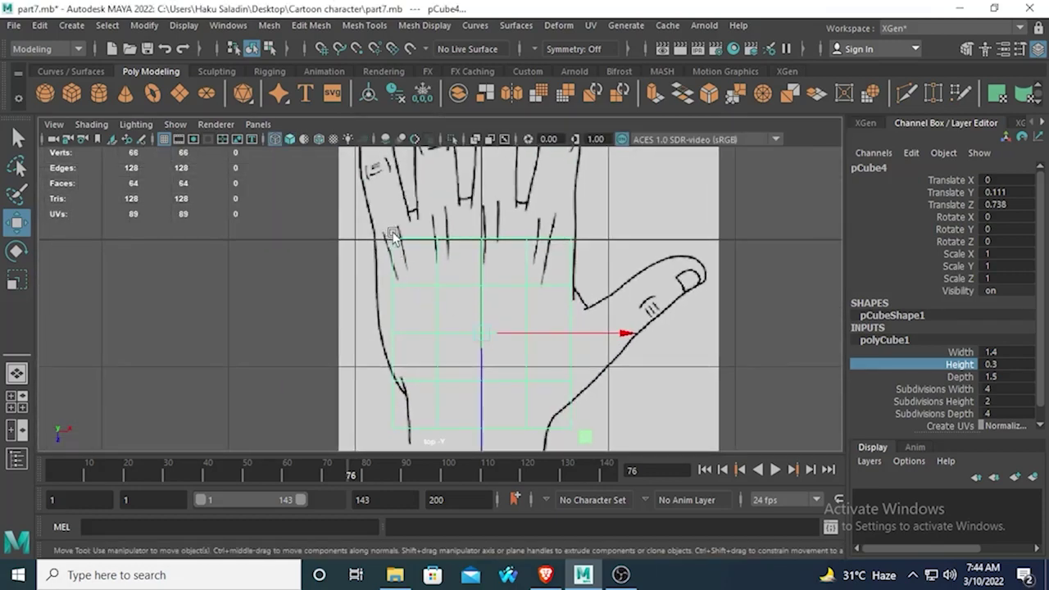
# Step: Move the three vertex groups nearest the knuckles on the little-finger side outward in X onto the hand outline
pyautogui.moveTo(393, 236); pyautogui.dragTo(361, 211, button='right')
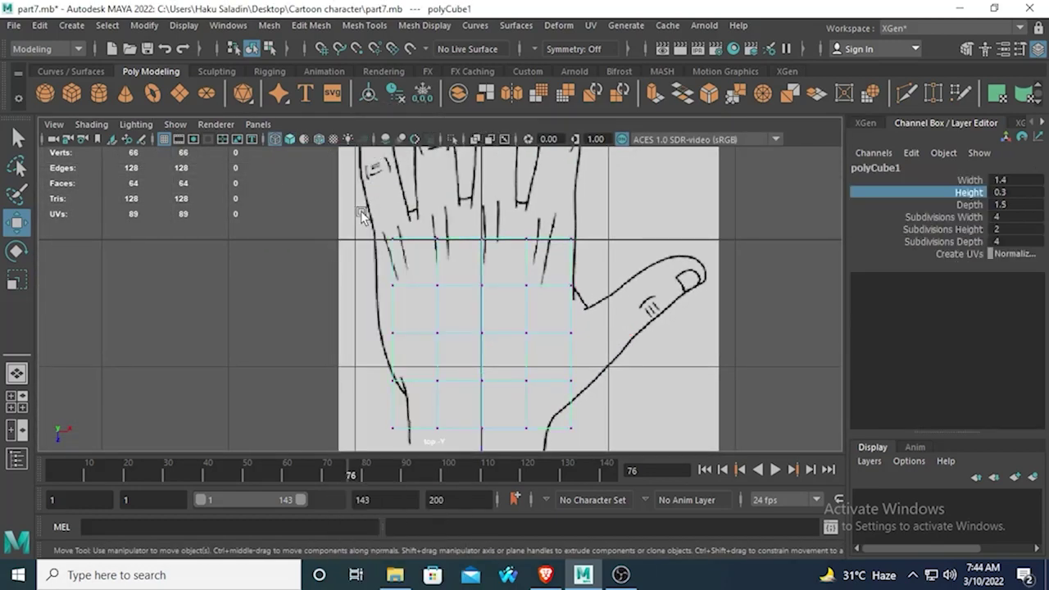
pyautogui.moveTo(360, 210); pyautogui.dragTo(404, 256)
pyautogui.moveTo(527, 243); pyautogui.dragTo(504, 244)
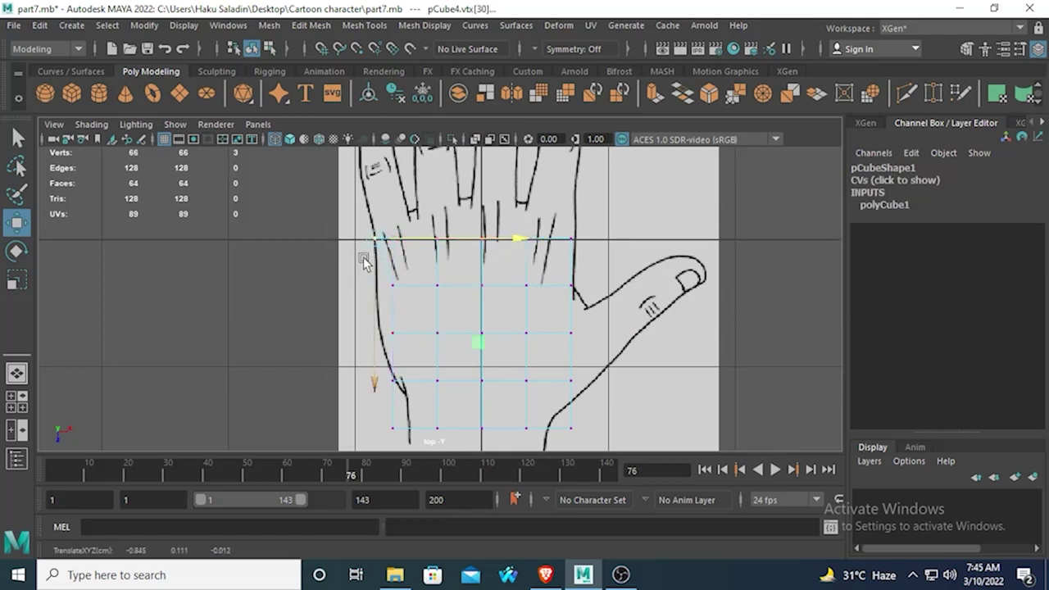
pyautogui.moveTo(353, 262); pyautogui.dragTo(411, 287)
pyautogui.moveTo(536, 288); pyautogui.dragTo(515, 288)
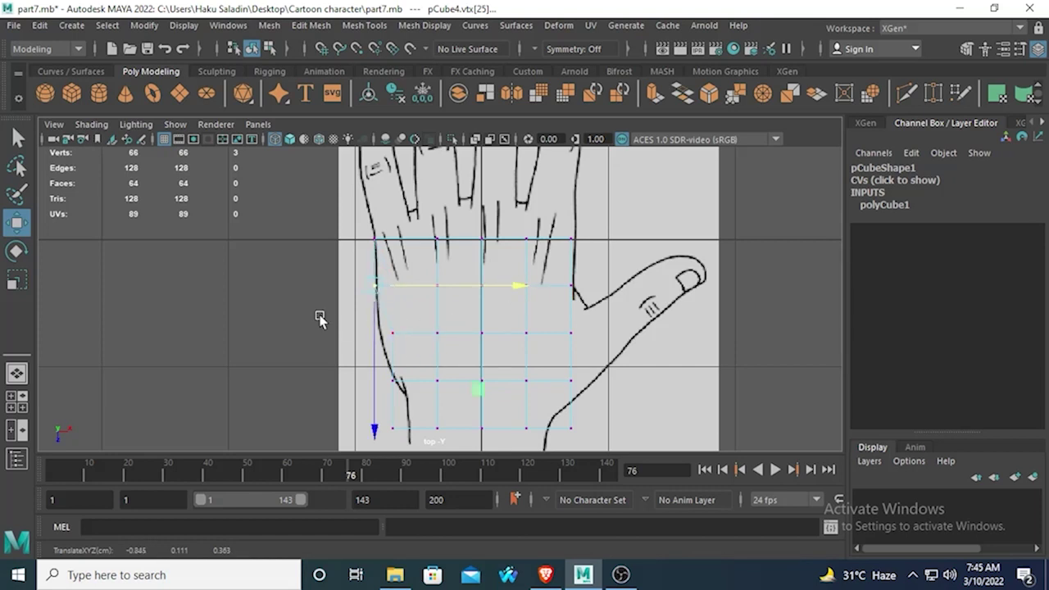
pyautogui.moveTo(321, 319); pyautogui.dragTo(404, 344)
pyautogui.moveTo(538, 337); pyautogui.dragTo(529, 344)
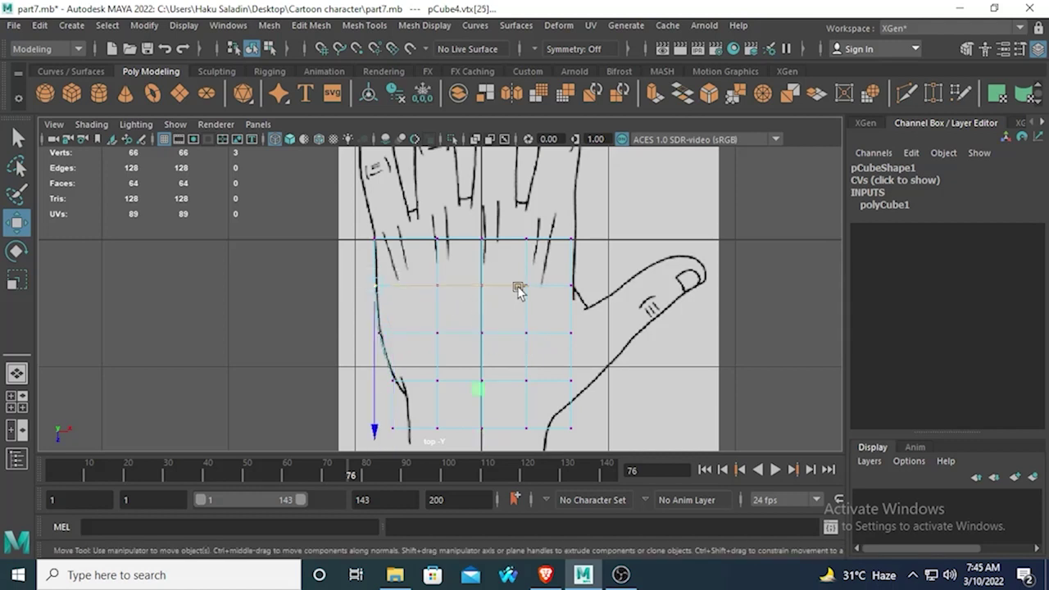
# Step: Fit the palm's index-finger corner vertices to the reference by moving them outward to the outline and forward toward the finger base
pyautogui.keyDown('alt'); pyautogui.moveTo(356, 335); pyautogui.dragTo(297, 256, button='middle'); pyautogui.keyUp('alt')
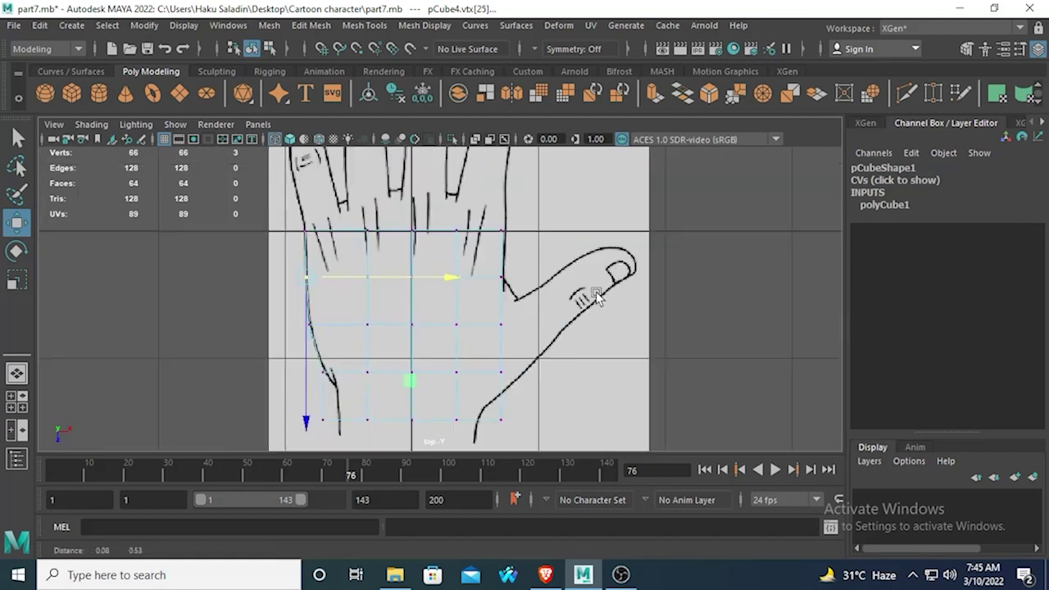
pyautogui.keyDown('alt'); pyautogui.moveTo(296, 257); pyautogui.dragTo(524, 254, button='right'); pyautogui.keyUp('alt')
pyautogui.moveTo(548, 240); pyautogui.dragTo(547, 239)
pyautogui.click(659, 222)
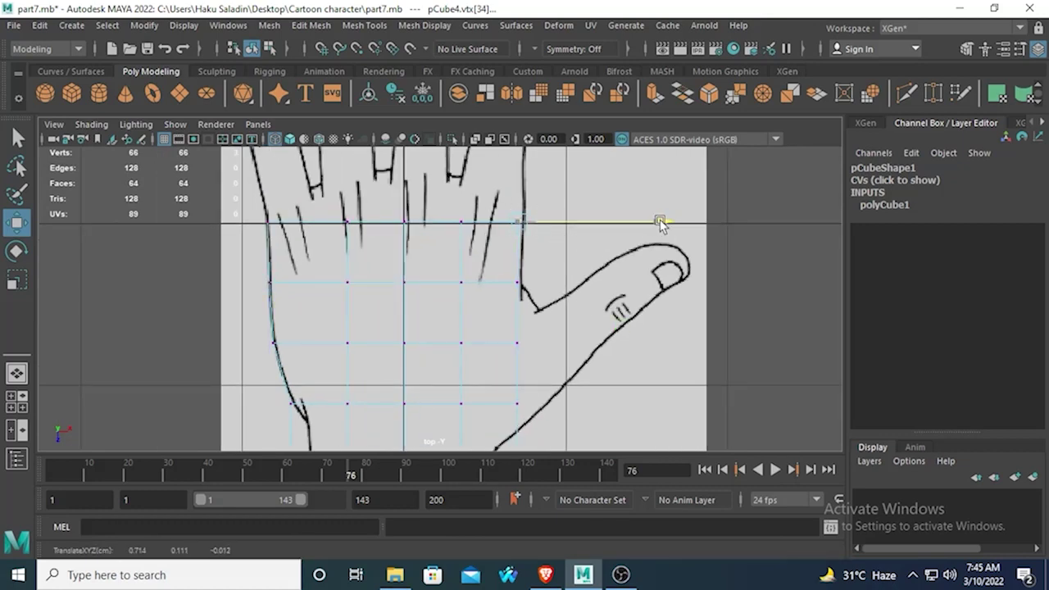
pyautogui.scroll(1, 576, 283)
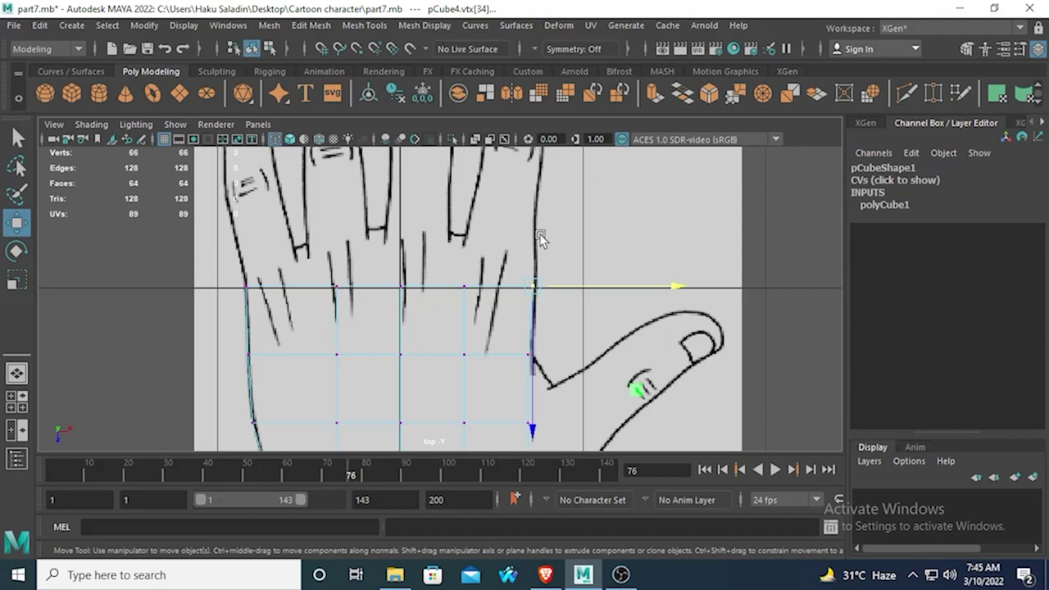
pyautogui.moveTo(533, 434); pyautogui.dragTo(544, 393)
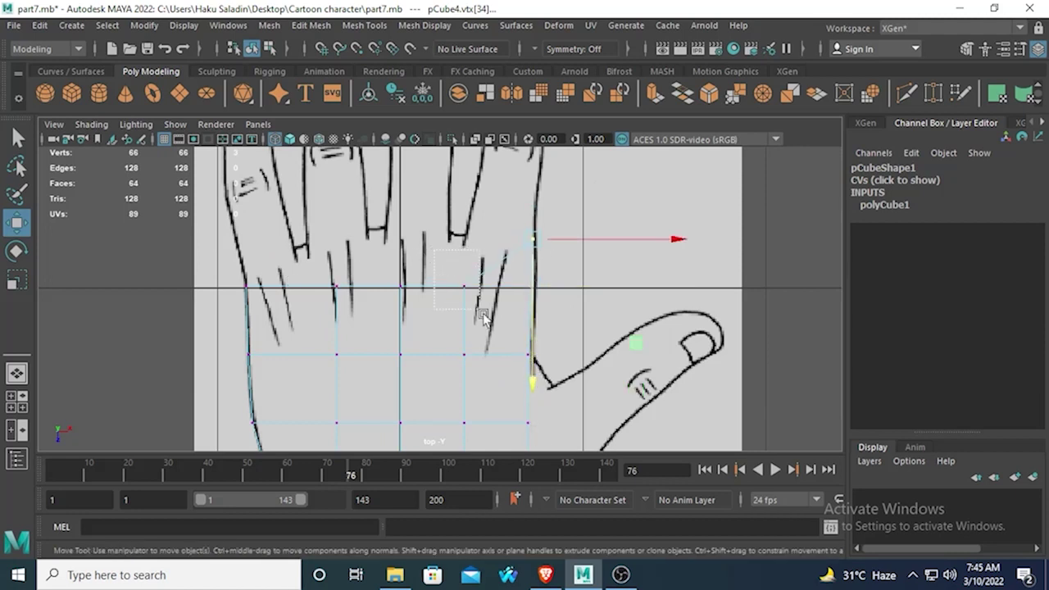
# Step: Move the remaining knuckle-row vertices forward along Z so the palm's front edge curves along the finger bases
pyautogui.click(464, 286)
pyautogui.moveTo(468, 421); pyautogui.dragTo(461, 390)
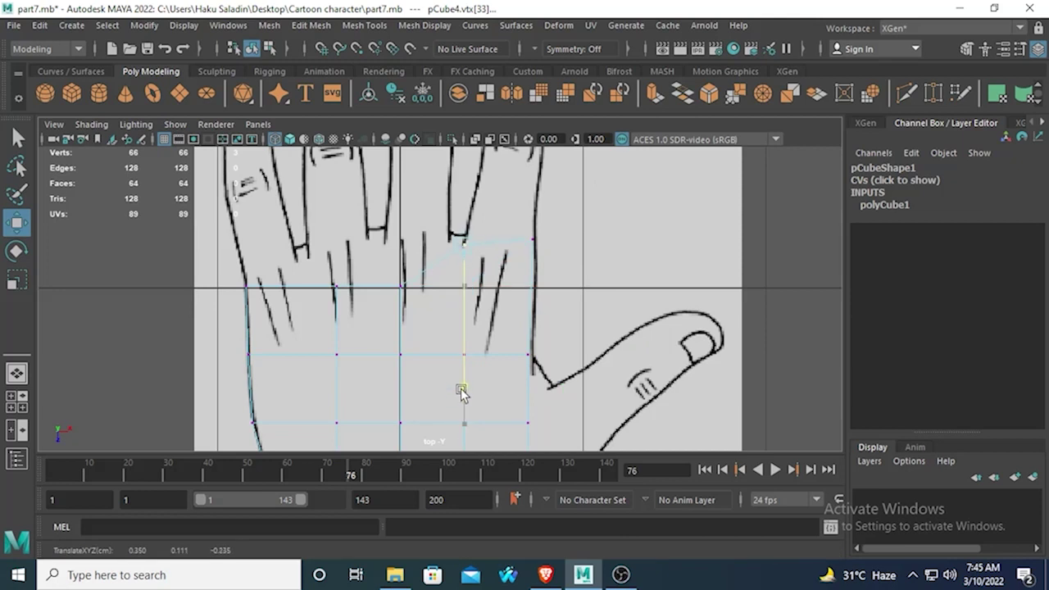
pyautogui.press('Left')
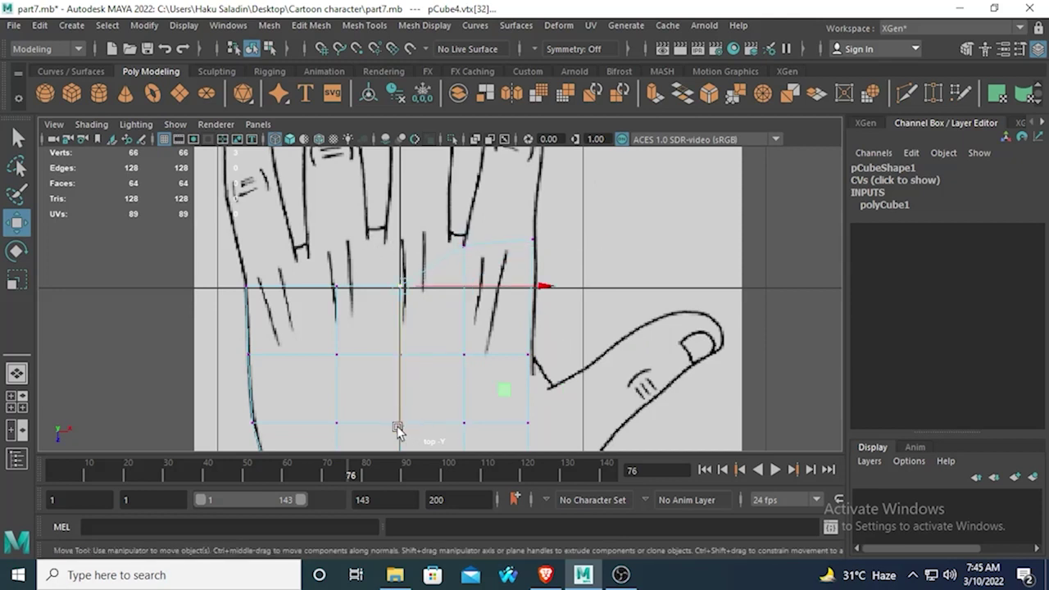
pyautogui.moveTo(396, 428); pyautogui.dragTo(408, 392)
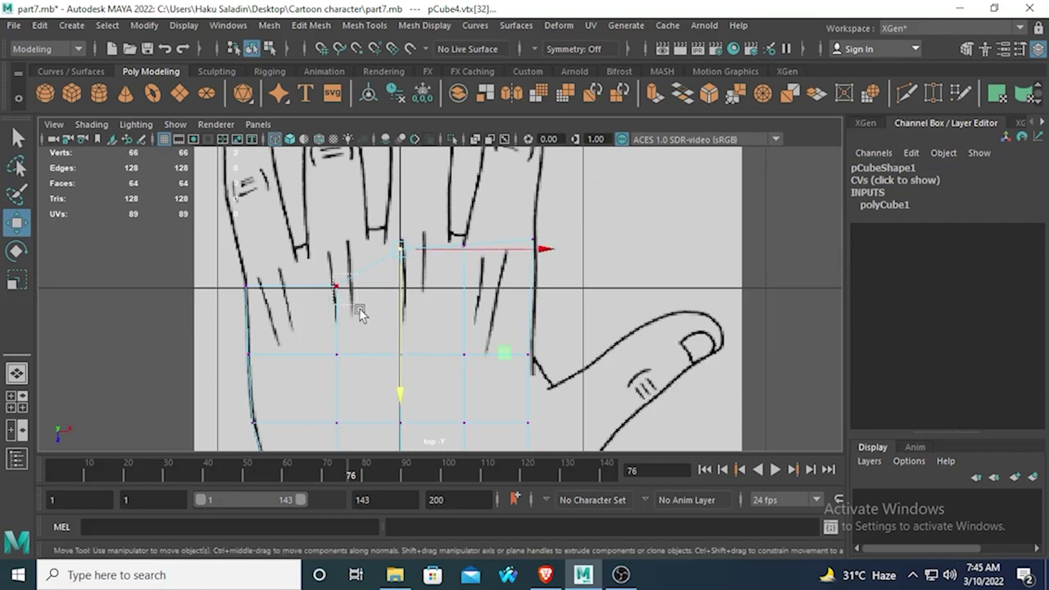
pyautogui.press('Left')
pyautogui.moveTo(335, 432); pyautogui.dragTo(335, 410)
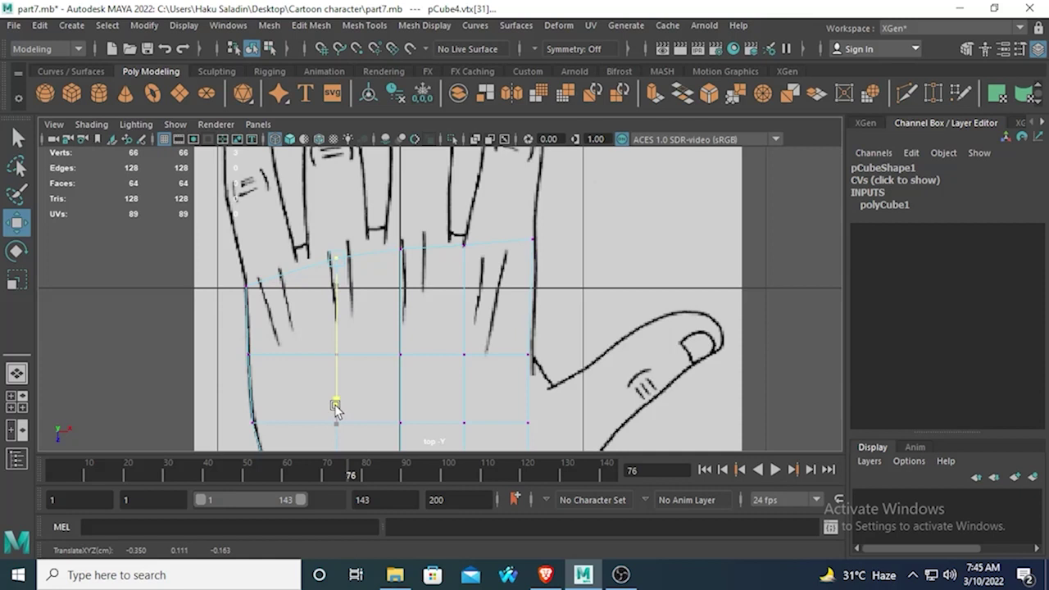
pyautogui.moveTo(206, 265); pyautogui.dragTo(285, 340)
pyautogui.moveTo(246, 431); pyautogui.dragTo(247, 425)
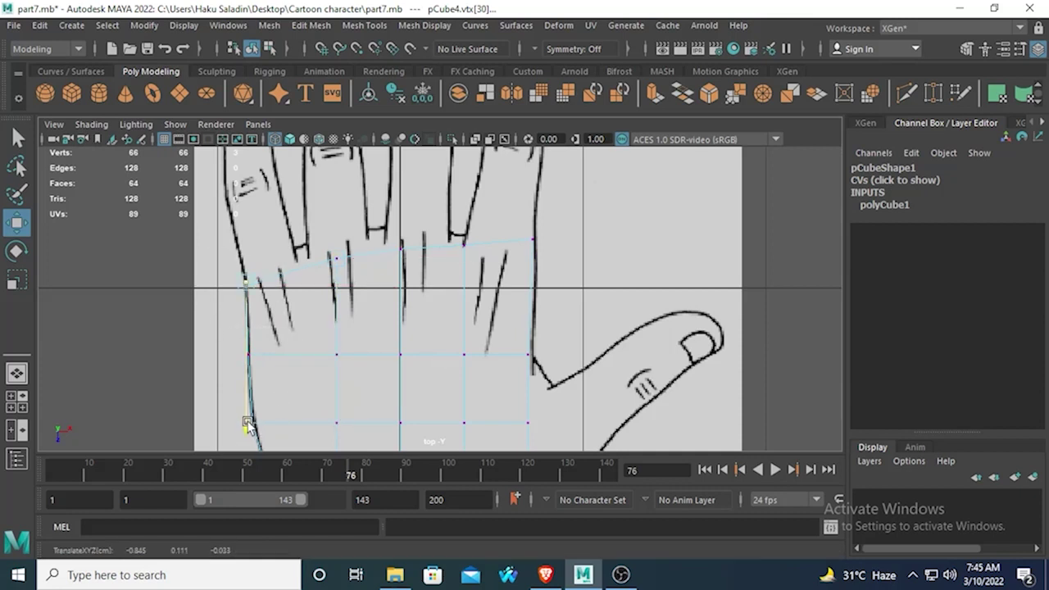
pyautogui.moveTo(390, 229); pyautogui.dragTo(440, 297)
pyautogui.moveTo(394, 402); pyautogui.dragTo(404, 396)
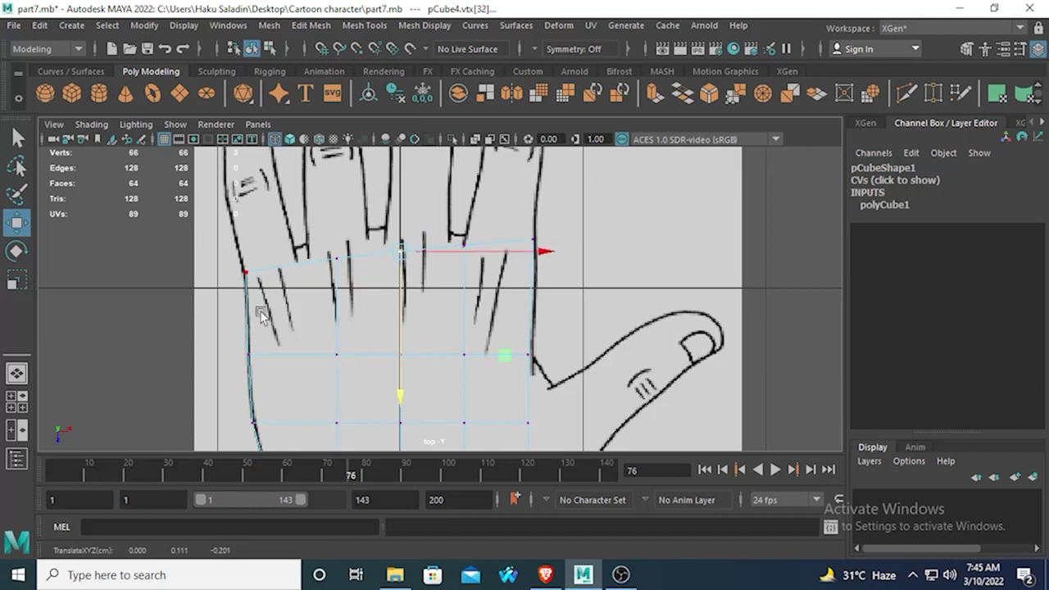
pyautogui.click(169, 301)
# Step: Shift the palm's thumb-side vertices outward in X to follow the thumb base, reaching the outline in the row above the wrist
pyautogui.keyDown('alt'); pyautogui.moveTo(453, 297); pyautogui.dragTo(421, 236, button='middle'); pyautogui.keyUp('alt')
pyautogui.keyDown('alt'); pyautogui.moveTo(496, 312); pyautogui.dragTo(461, 245, button='middle'); pyautogui.keyUp('alt')
pyautogui.moveTo(447, 213); pyautogui.dragTo(472, 248)
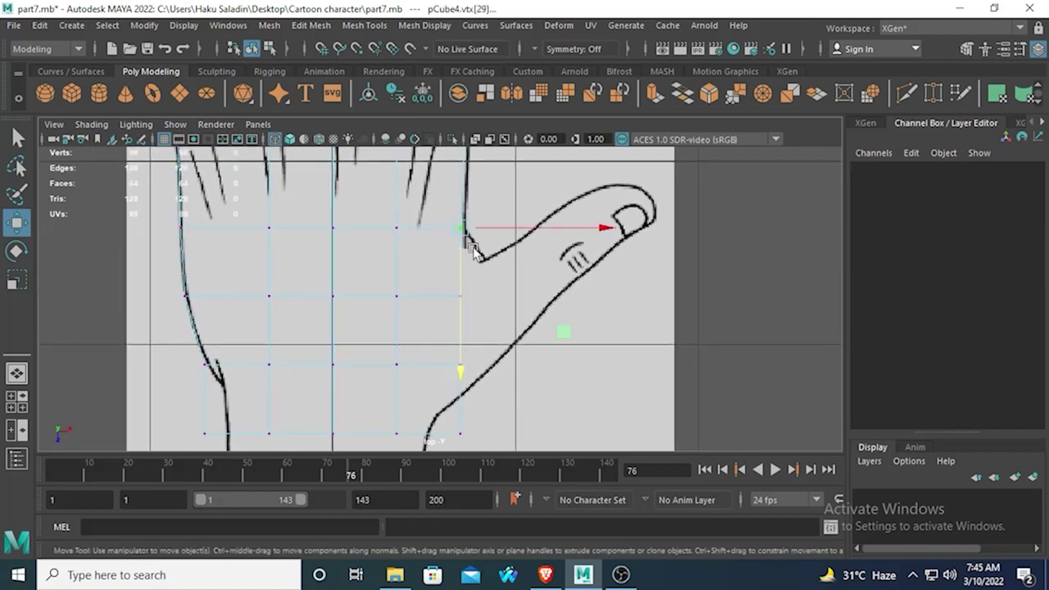
pyautogui.click(605, 227)
pyautogui.moveTo(432, 283); pyautogui.dragTo(502, 322)
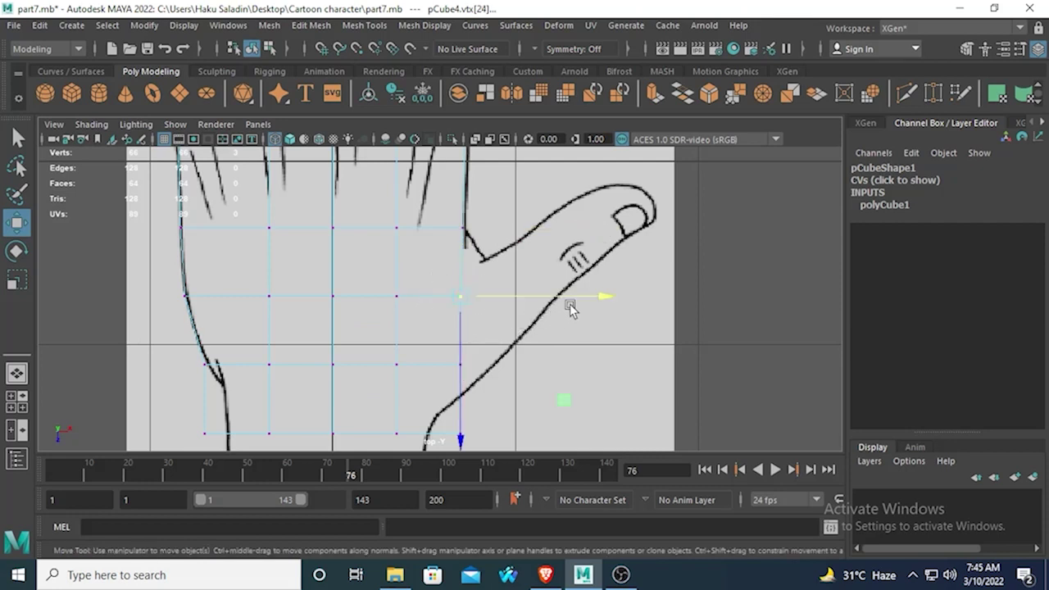
pyautogui.moveTo(568, 303); pyautogui.dragTo(603, 297)
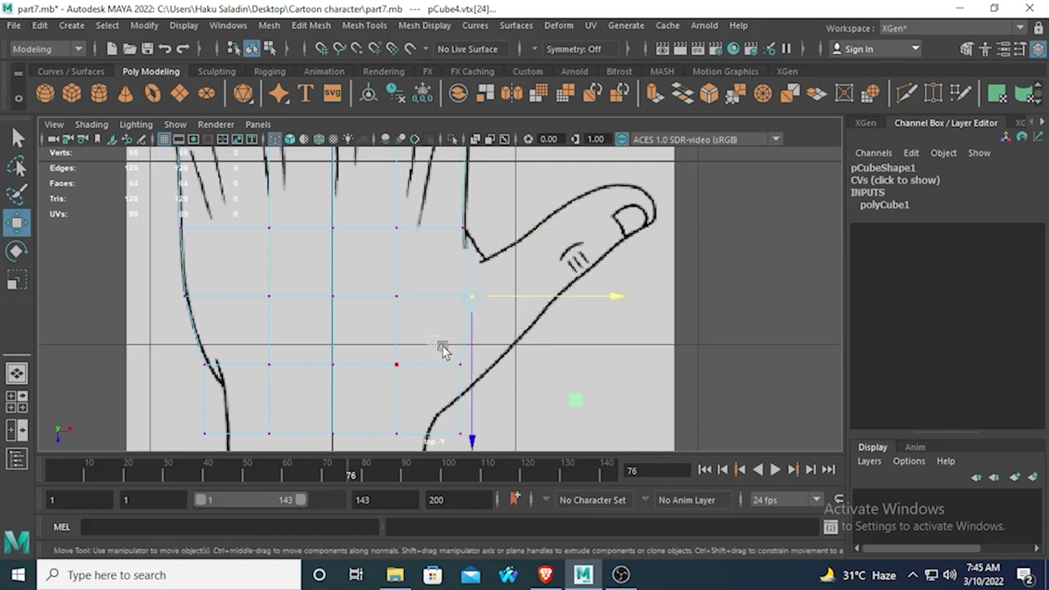
pyautogui.moveTo(442, 349); pyautogui.dragTo(475, 377)
pyautogui.moveTo(606, 364); pyautogui.dragTo(615, 367)
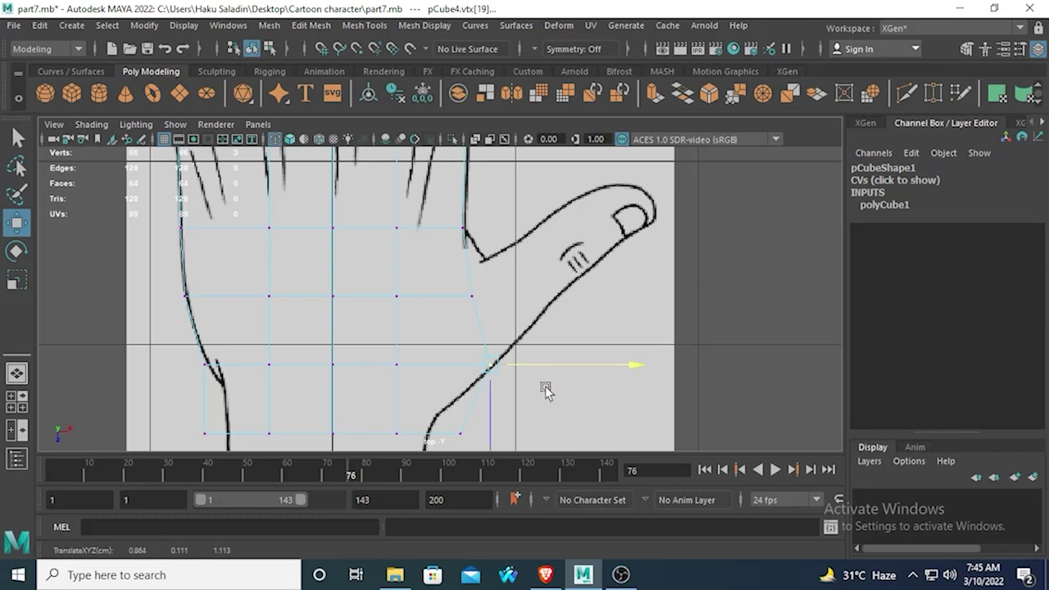
# Step: Pull the thumb-side wrist corner vertices inward in X onto the wrist outline
pyautogui.scroll(-5, 541, 388)
pyautogui.keyDown('alt'); pyautogui.moveTo(537, 387); pyautogui.dragTo(526, 297, button='middle'); pyautogui.keyUp('alt')
pyautogui.scroll(6, 520, 302)
pyautogui.keyDown('alt'); pyautogui.moveTo(426, 237); pyautogui.dragTo(442, 323, button='middle'); pyautogui.keyUp('alt')
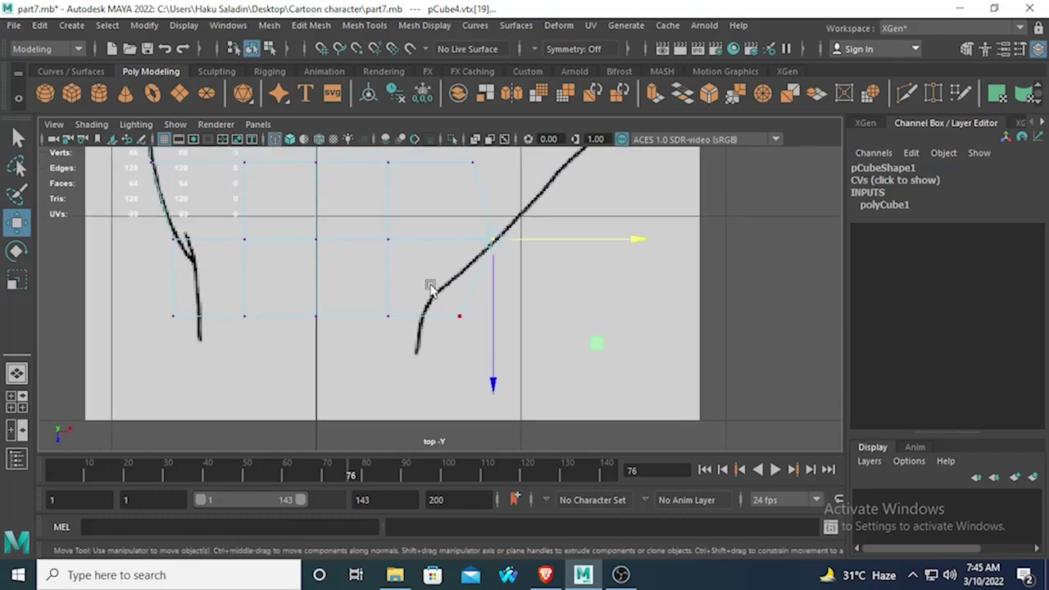
pyautogui.click(456, 313)
pyautogui.scroll(2, 540, 336)
pyautogui.moveTo(585, 323); pyautogui.dragTo(553, 307)
pyautogui.keyDown('alt'); pyautogui.moveTo(358, 255); pyautogui.dragTo(535, 276, button='middle'); pyautogui.keyUp('alt')
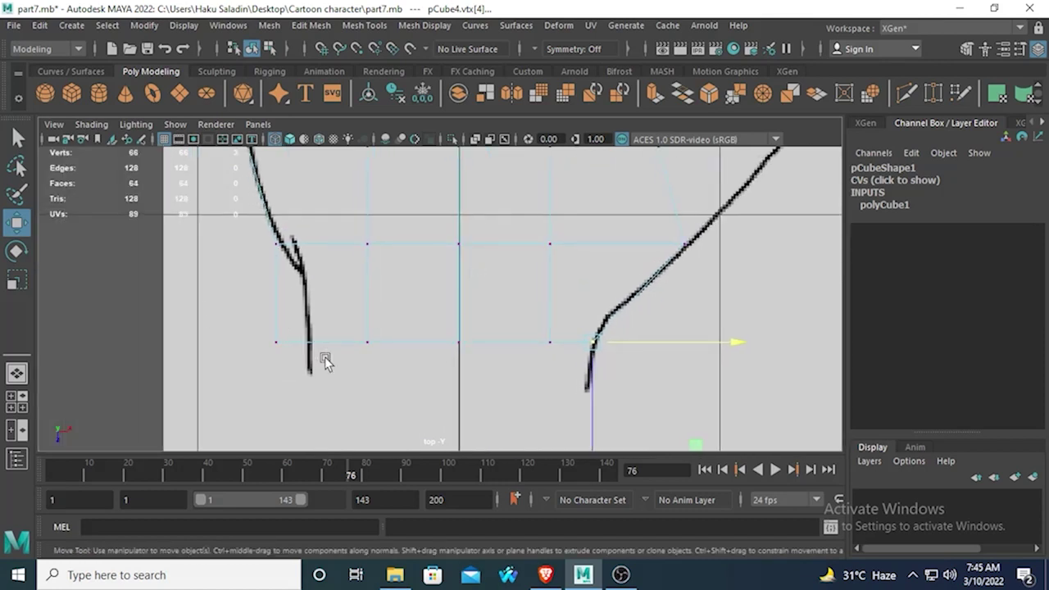
# Step: Align the little-finger-side wrist corner with the wrist outline in X and adjust the vertices in the row above it
pyautogui.click(276, 342)
pyautogui.moveTo(422, 342); pyautogui.dragTo(496, 342)
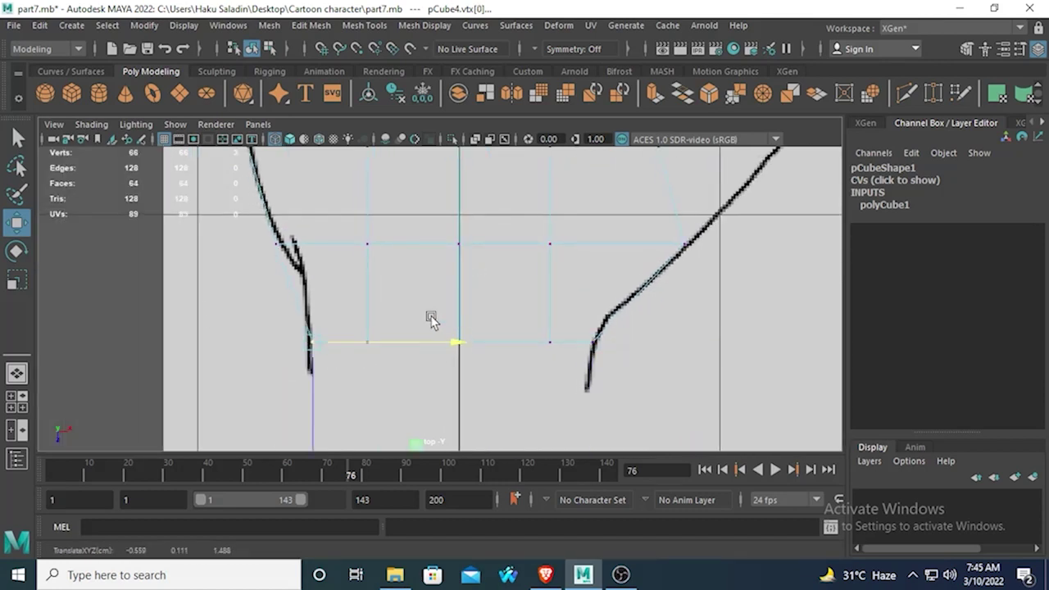
pyautogui.click(275, 243)
pyautogui.moveTo(426, 250); pyautogui.dragTo(421, 247)
pyautogui.scroll(-5, 666, 232)
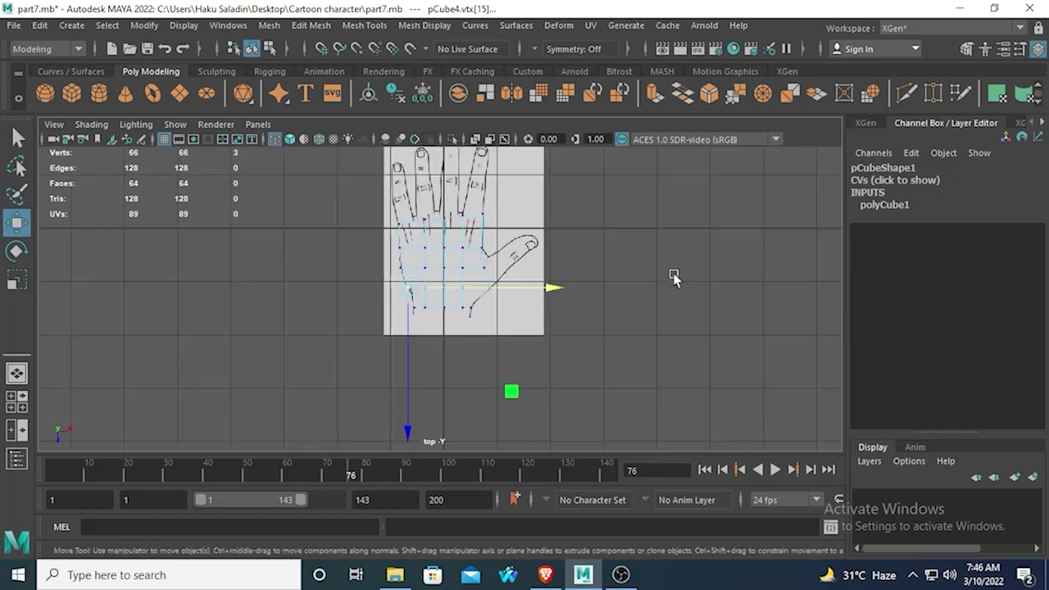
pyautogui.scroll(2, 574, 288)
pyautogui.scroll(-1, 518, 291)
pyautogui.scroll(-1, 473, 295)
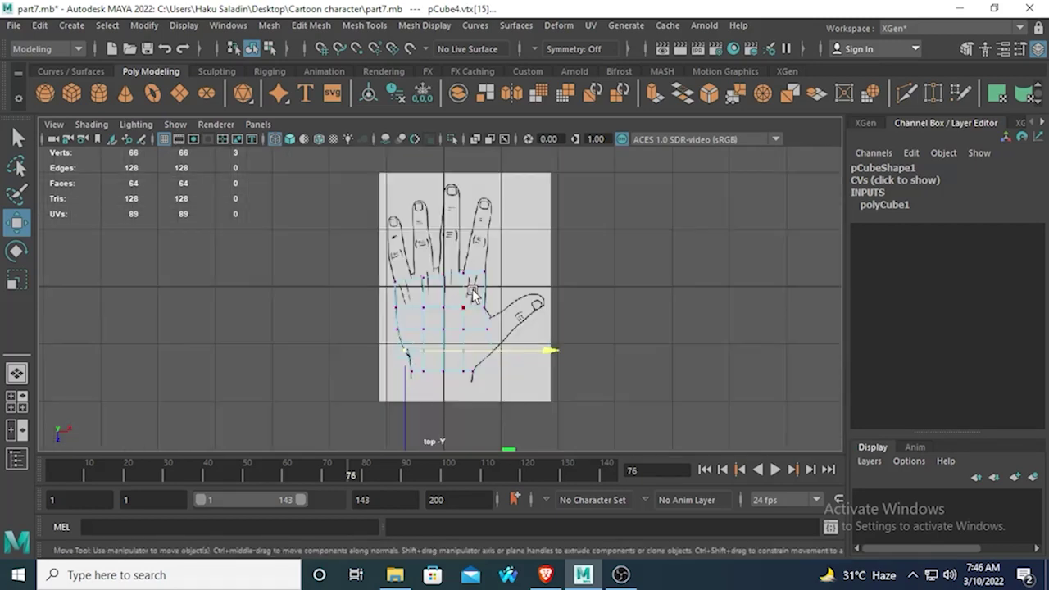
# Step: Select the four mid-height edges along the palm's little-finger side in perspective and move them outward in X to round the side
pyautogui.press('space')
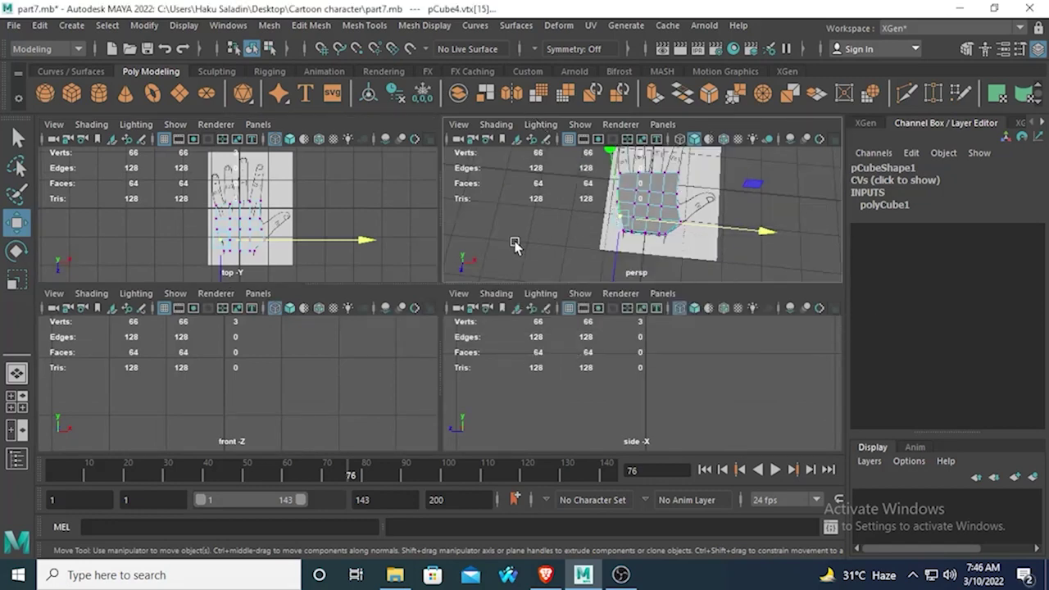
pyautogui.press('space')
pyautogui.keyDown('alt'); pyautogui.moveTo(557, 243); pyautogui.dragTo(455, 303); pyautogui.keyUp('alt')
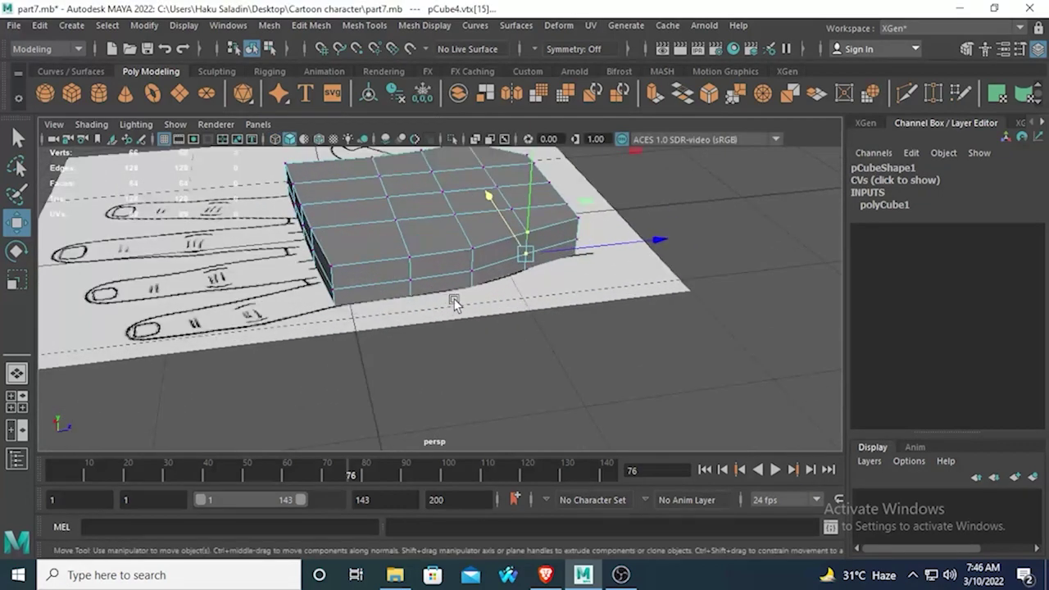
pyautogui.moveTo(528, 238); pyautogui.dragTo(543, 110, button='right')
pyautogui.click(550, 246)
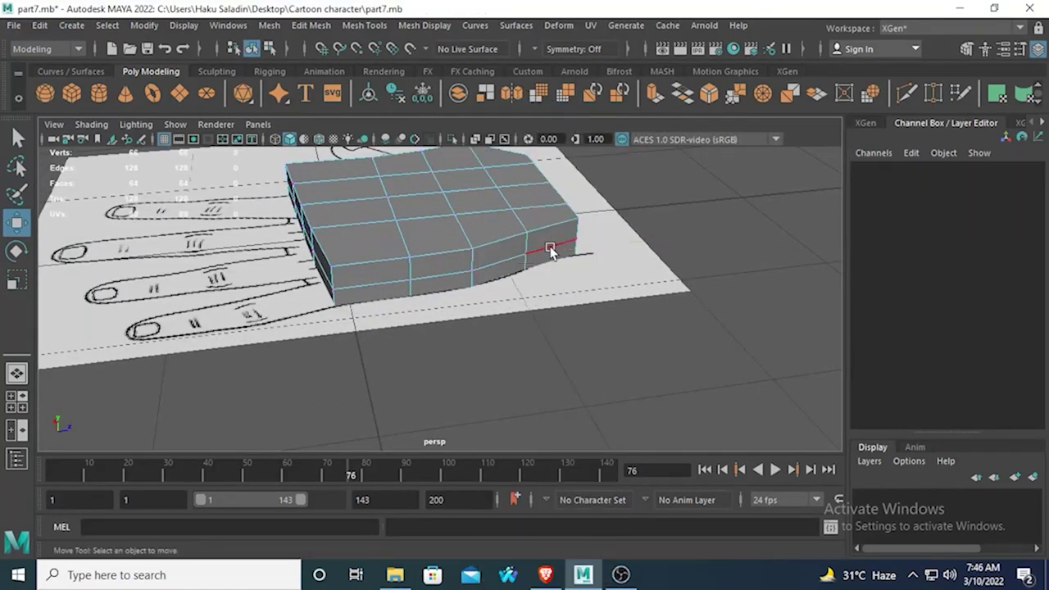
pyautogui.click(378, 285)
pyautogui.click(386, 285)
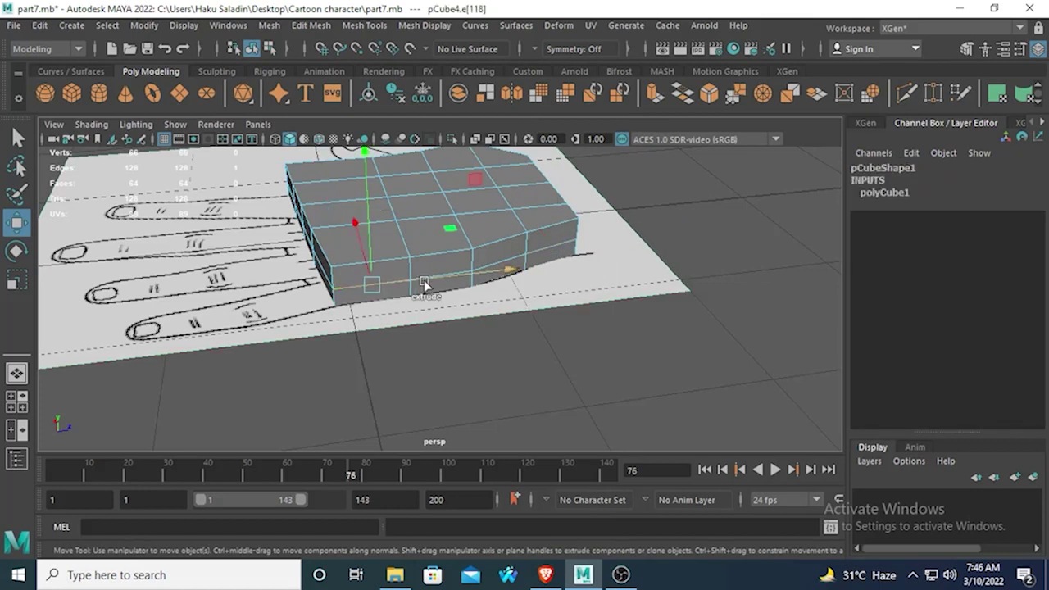
pyautogui.click(17, 137)
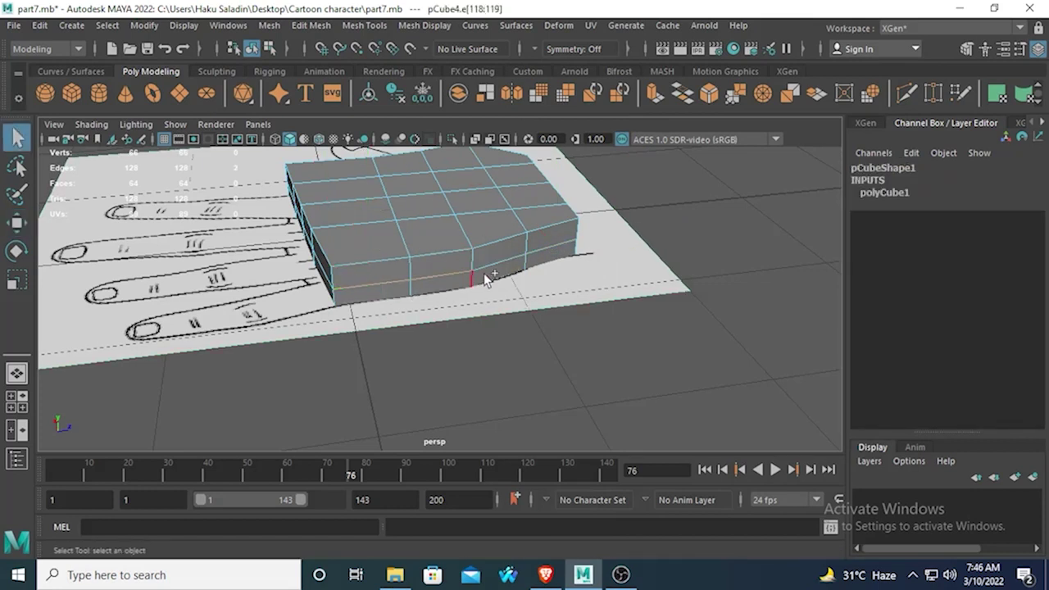
pyautogui.keyDown('shift'); pyautogui.click(532, 250); pyautogui.keyUp('shift')
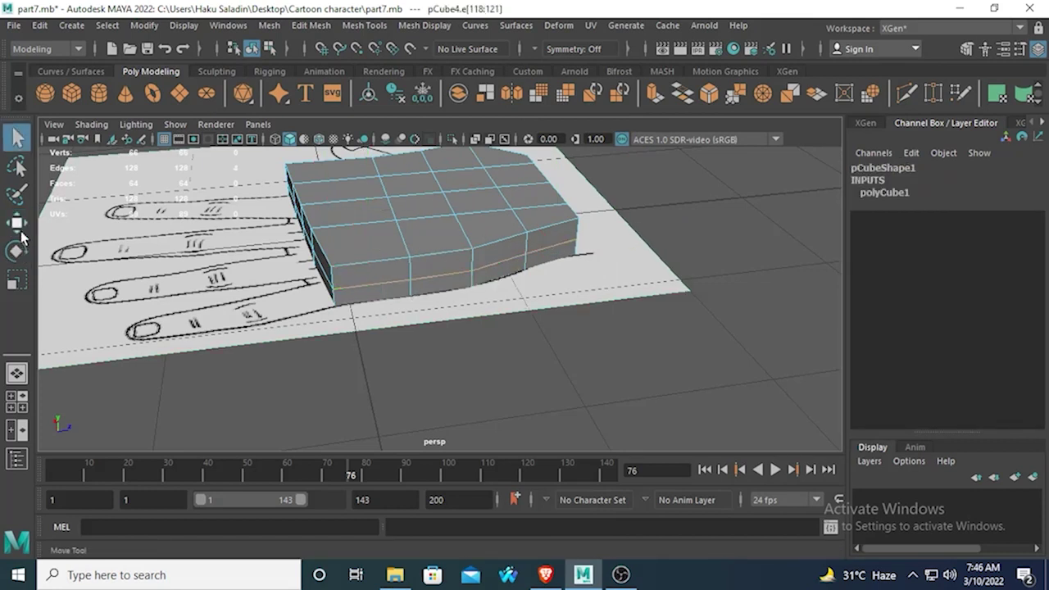
pyautogui.click(18, 222)
pyautogui.keyDown('alt'); pyautogui.moveTo(398, 304); pyautogui.dragTo(539, 284); pyautogui.keyUp('alt')
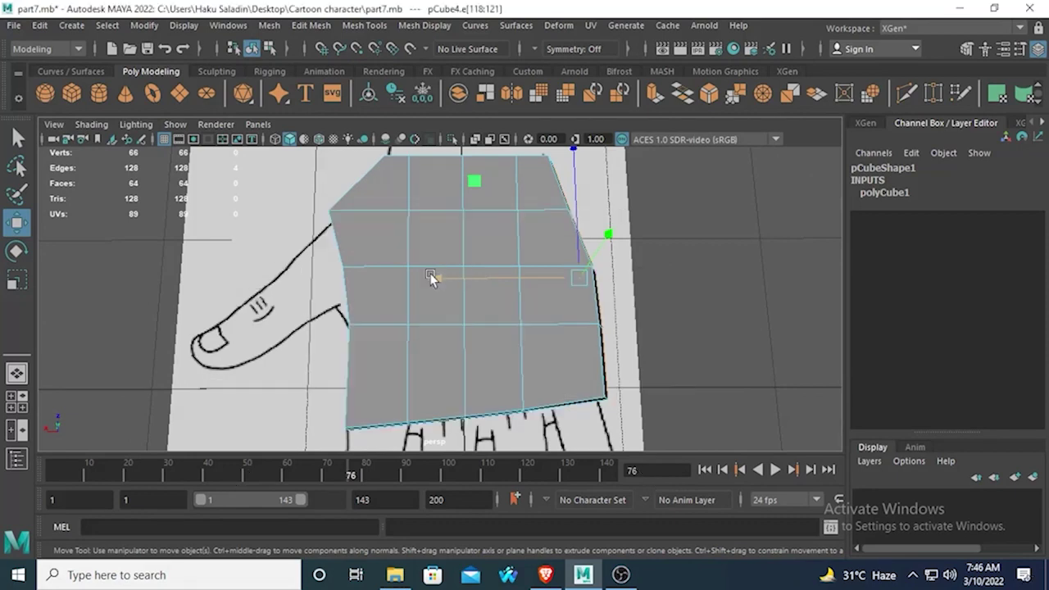
pyautogui.press('space')
pyautogui.press('space')
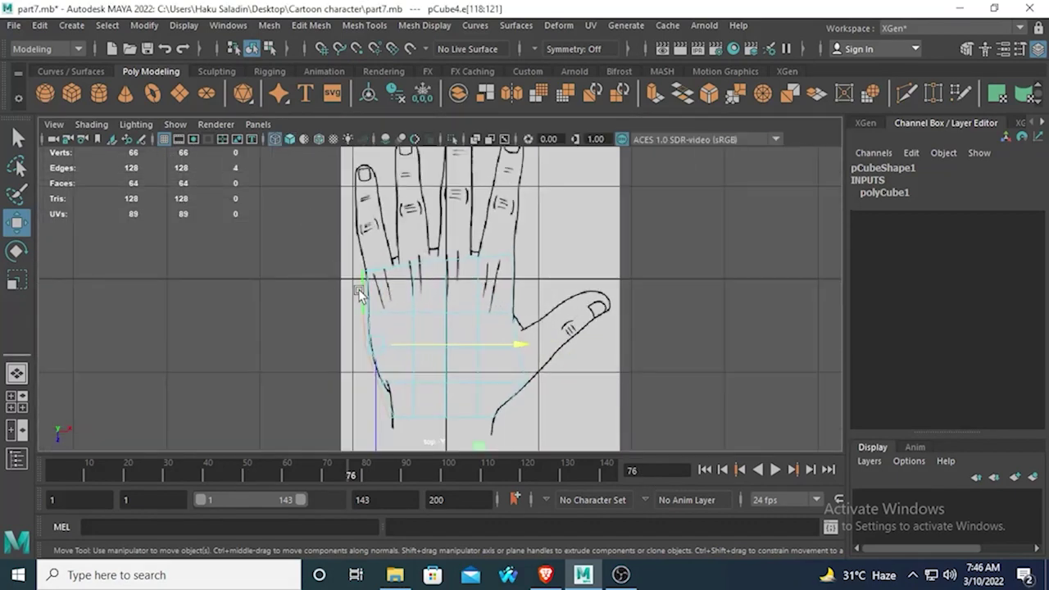
# Step: Move all 15 vertices of the palm's little-finger side slightly inward in X to match the outline, and check the rounded side in perspective
pyautogui.moveTo(363, 174); pyautogui.dragTo(332, 171, button='right')
pyautogui.keyDown('alt'); pyautogui.moveTo(335, 284); pyautogui.dragTo(338, 249, button='middle'); pyautogui.keyUp('alt')
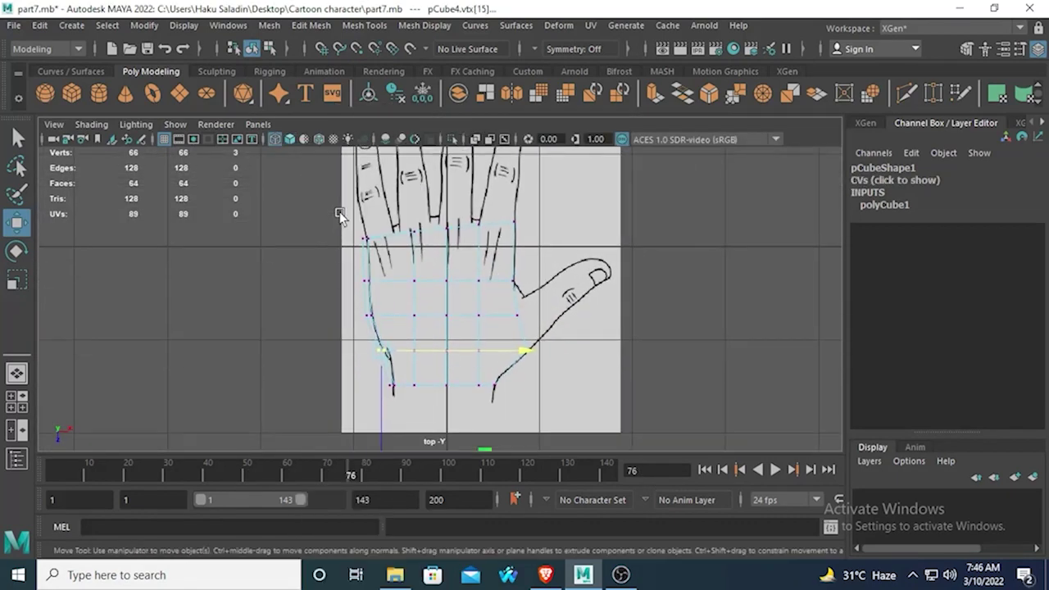
pyautogui.moveTo(342, 211); pyautogui.dragTo(401, 428)
pyautogui.moveTo(521, 311); pyautogui.dragTo(527, 316)
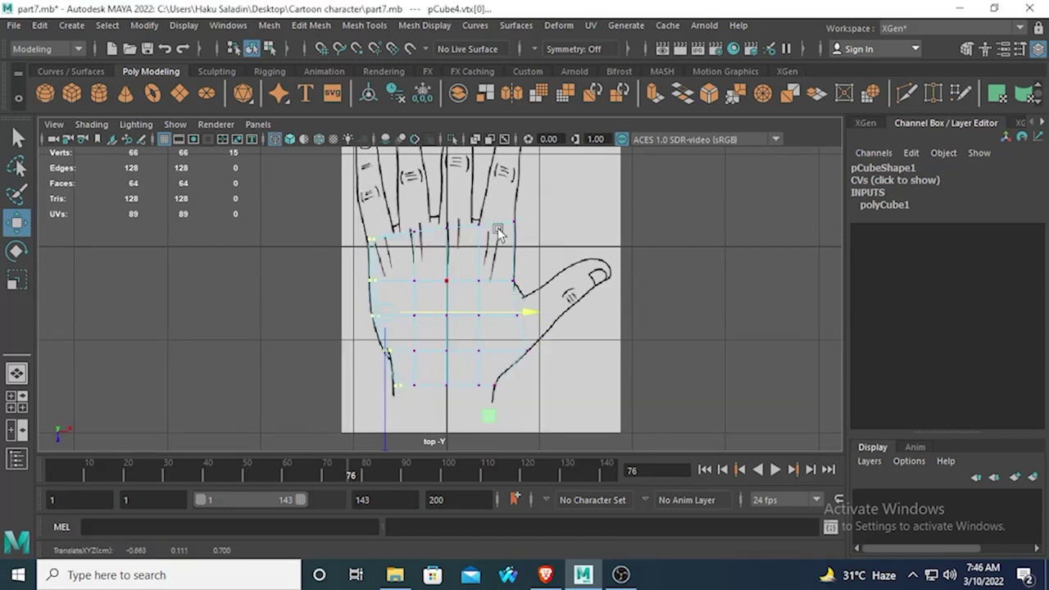
pyautogui.press('space')
pyautogui.press('space')
pyautogui.scroll(-3, 499, 267)
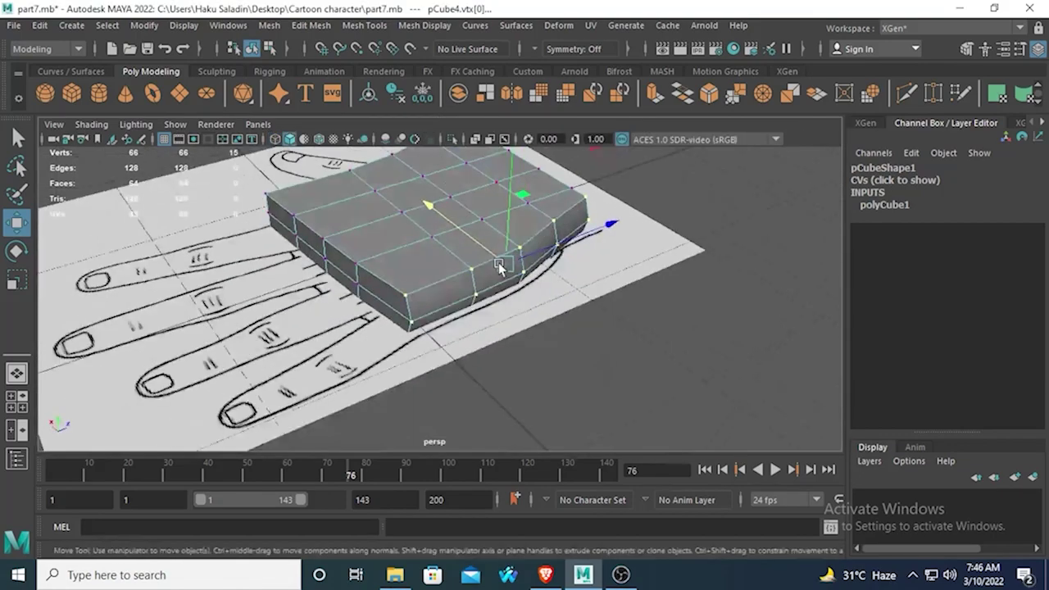
pyautogui.keyDown('alt'); pyautogui.moveTo(499, 266); pyautogui.dragTo(456, 293); pyautogui.keyUp('alt')
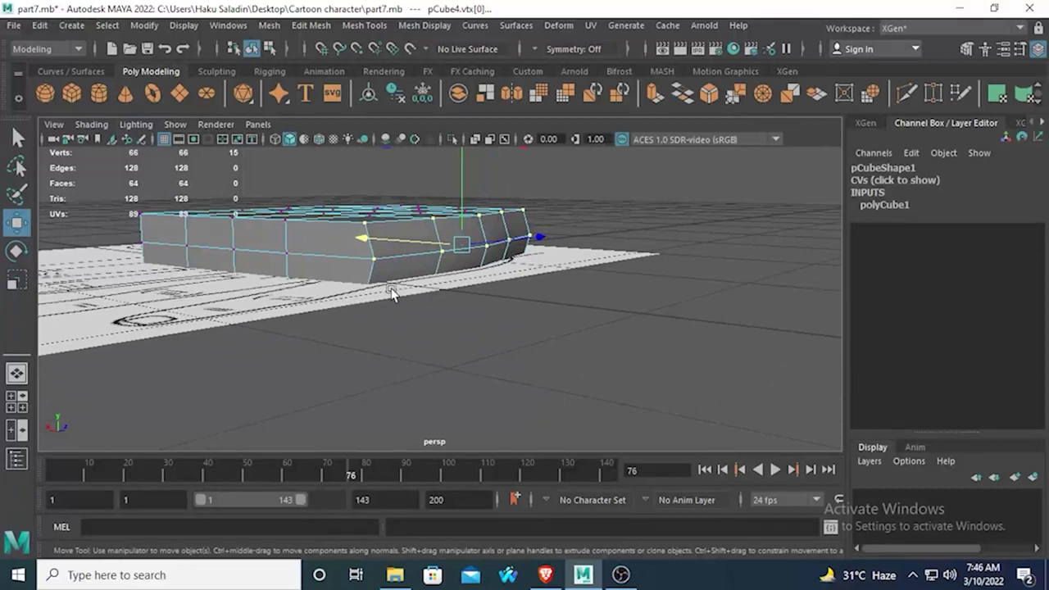
# Step: Select the three mid-height edges along the palm's thumb side in the perspective view
pyautogui.keyDown('alt'); pyautogui.moveTo(392, 295); pyautogui.dragTo(391, 322); pyautogui.keyUp('alt')
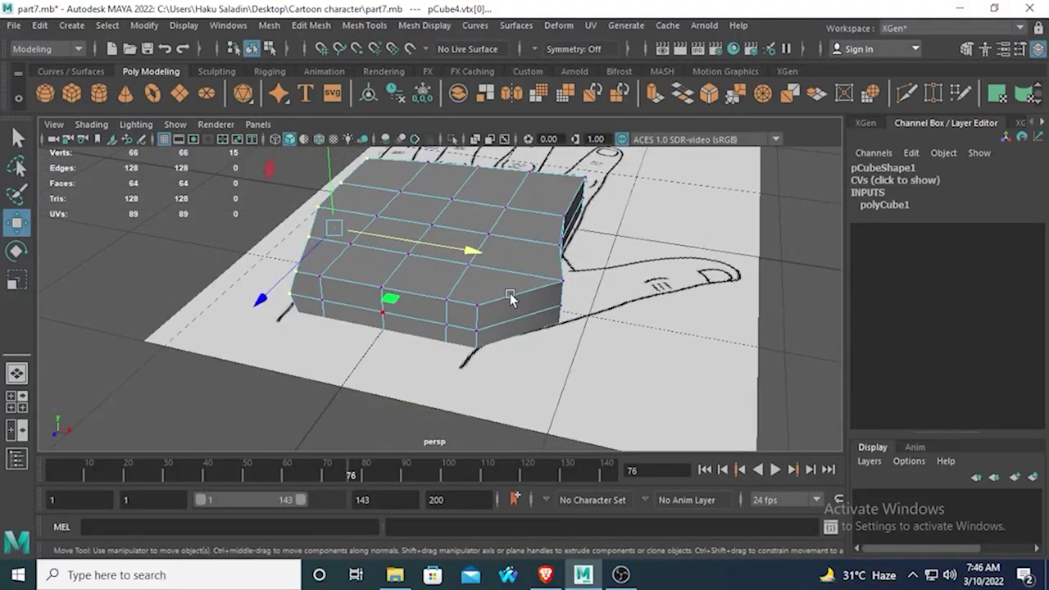
pyautogui.keyDown('alt'); pyautogui.moveTo(510, 297); pyautogui.dragTo(425, 293); pyautogui.keyUp('alt')
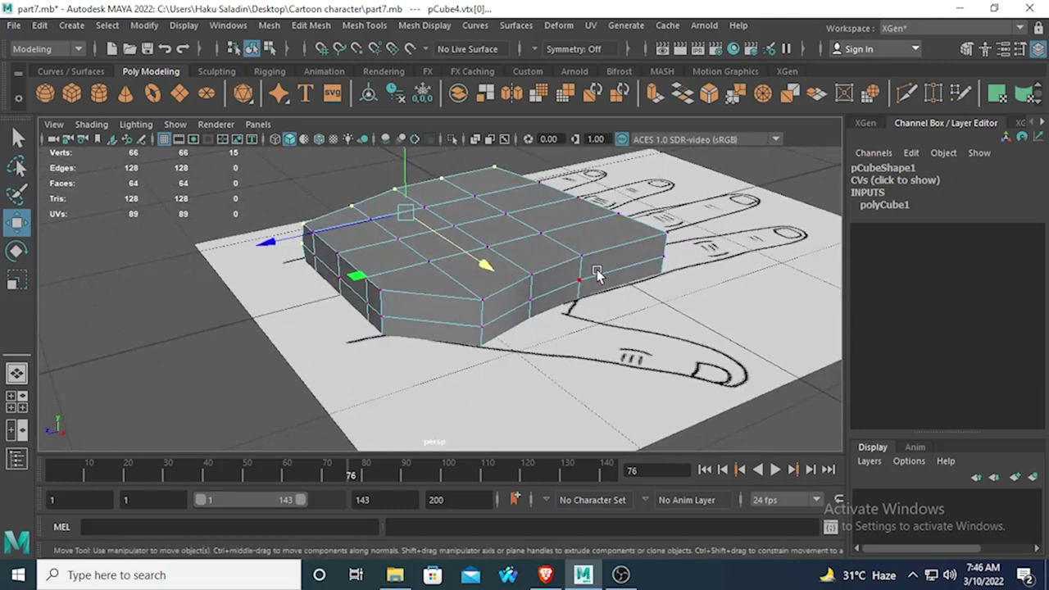
pyautogui.moveTo(614, 148); pyautogui.dragTo(616, 115, button='right')
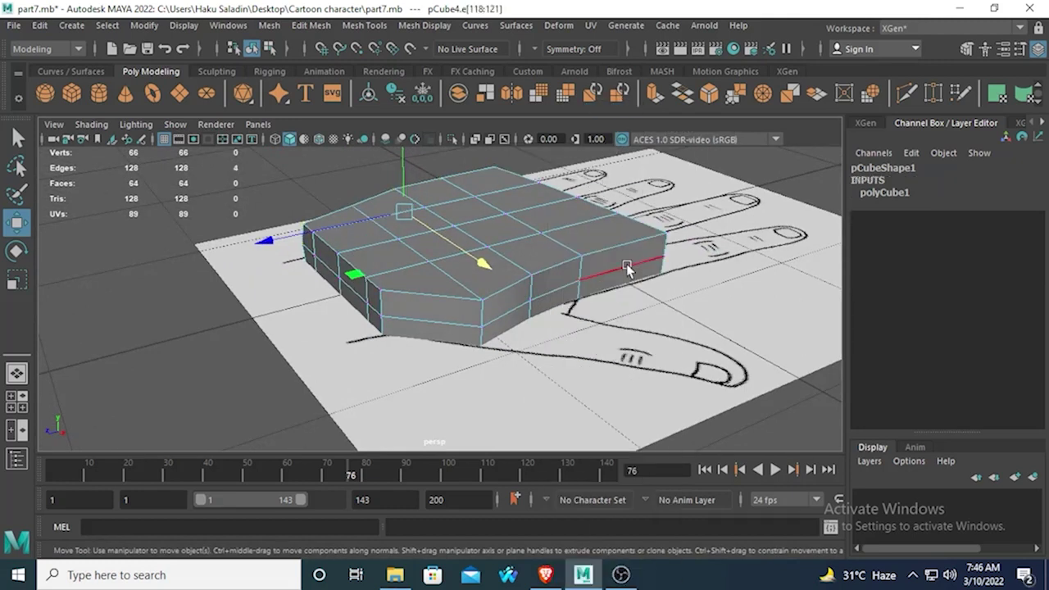
pyautogui.click(628, 271)
pyautogui.click(17, 137)
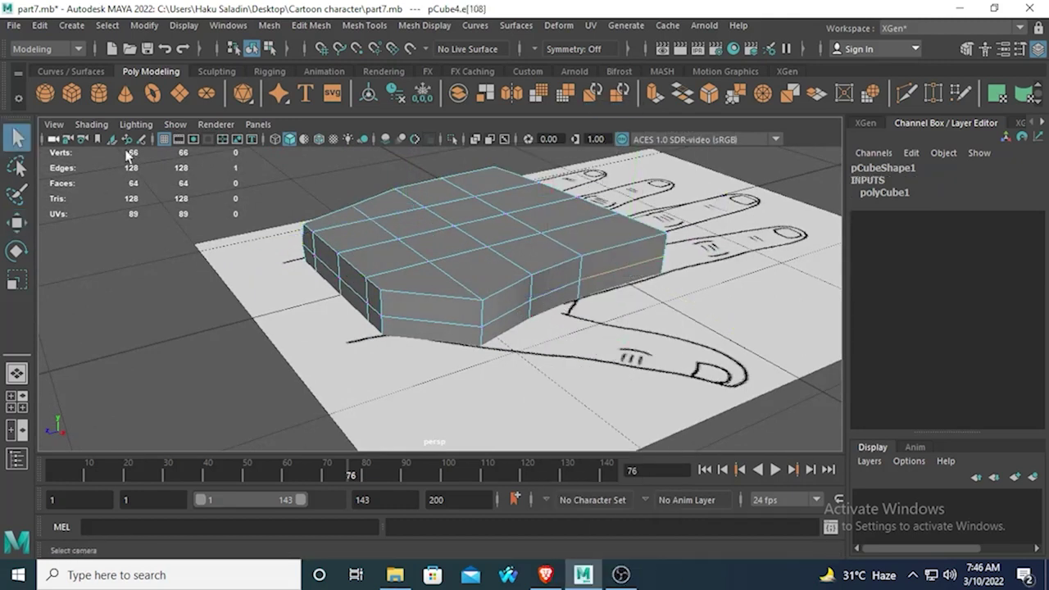
pyautogui.click(571, 285)
pyautogui.keyDown('shift'); pyautogui.click(506, 314); pyautogui.keyUp('shift')
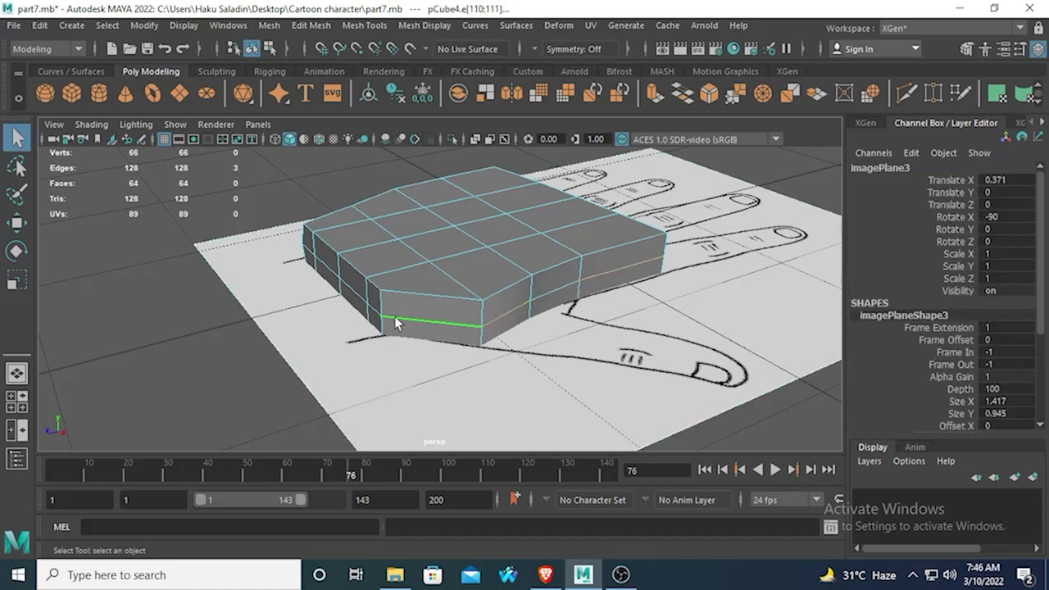
# Step: Move the selected mid-height thumb-side edges slightly outward in X in the top view to round that side of the palm
pyautogui.press('space')
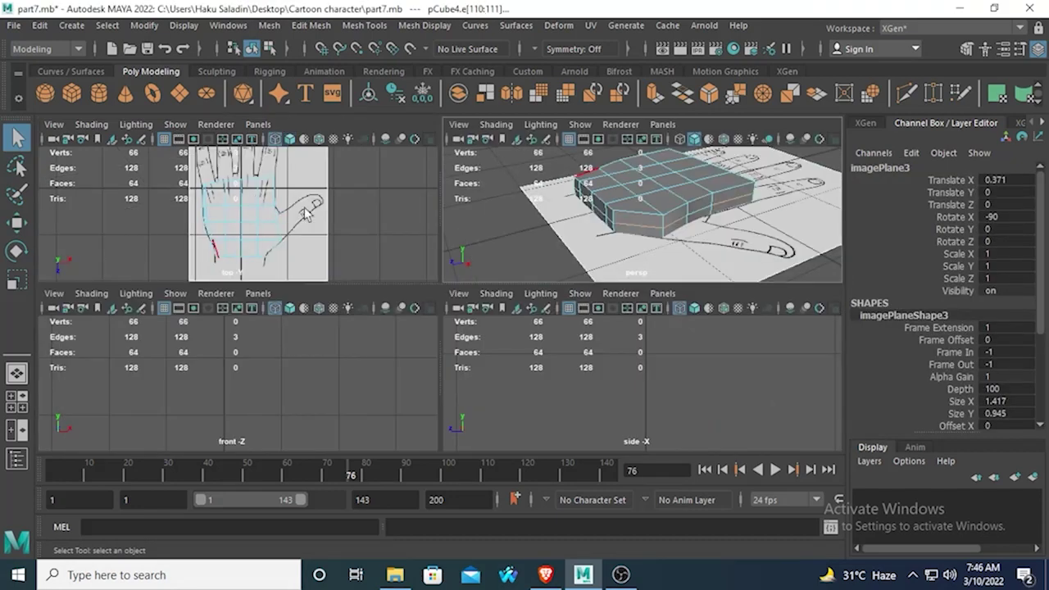
pyautogui.press('space')
pyautogui.press('w')
pyautogui.scroll(2, 426, 295)
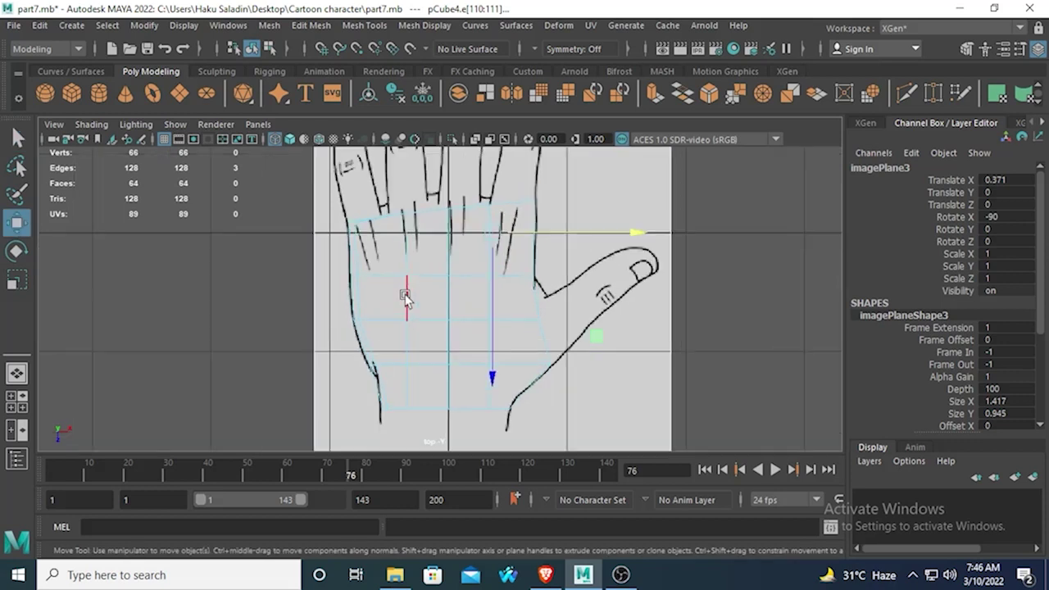
pyautogui.moveTo(637, 229); pyautogui.dragTo(641, 235)
pyautogui.hotkey('ctrl', 'z')
pyautogui.click(774, 215)
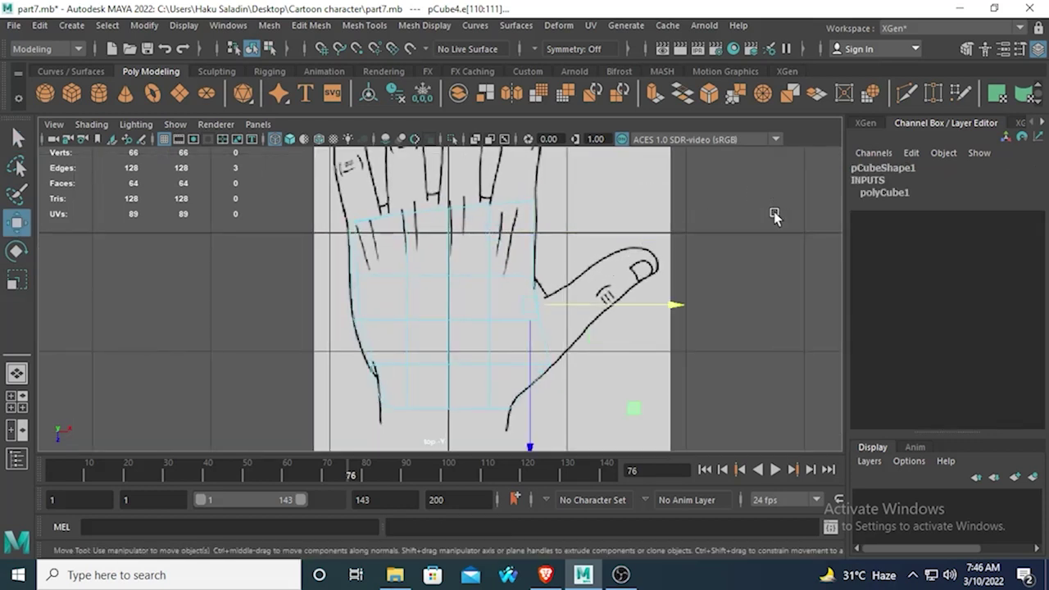
pyautogui.moveTo(675, 300); pyautogui.dragTo(679, 306)
pyautogui.press('space')
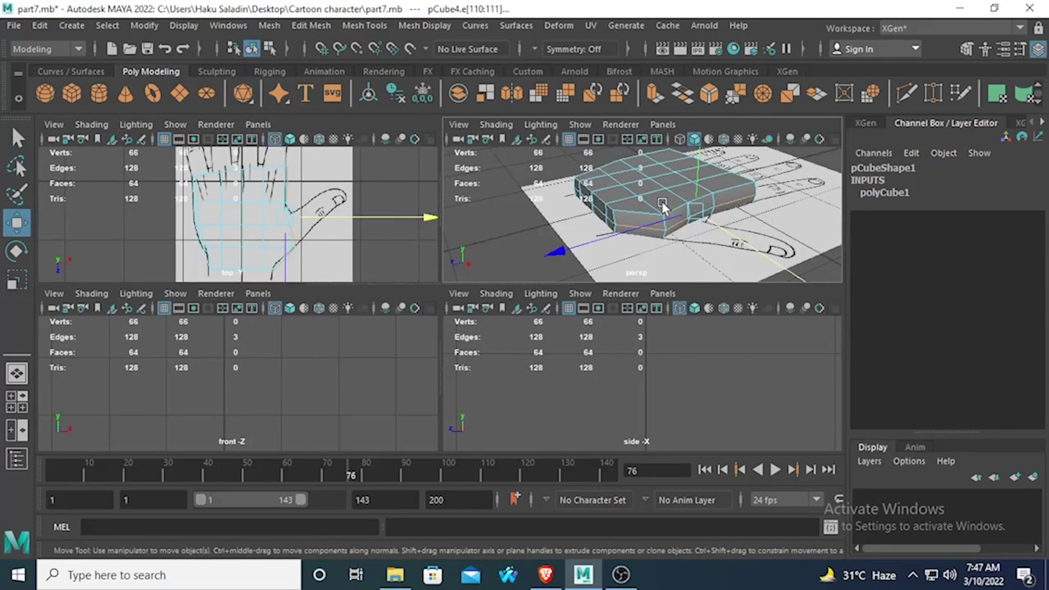
pyautogui.press('space')
# Step: Move the 12 thumb-side vertices above the wrist slightly inward in X to match the outline, and check both sides in perspective
pyautogui.press('space')
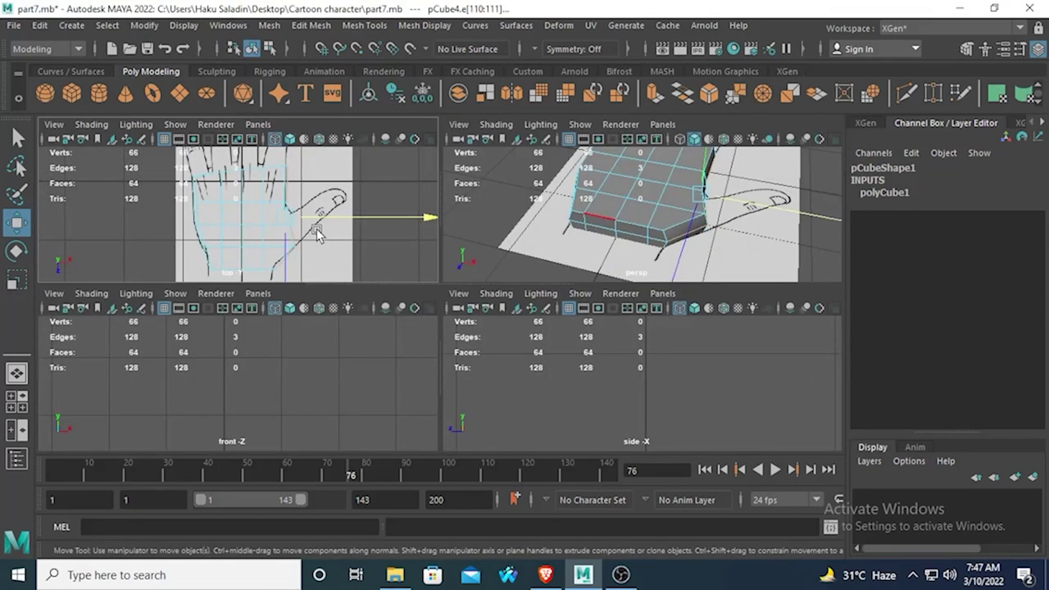
pyautogui.press('space')
pyautogui.moveTo(533, 175); pyautogui.dragTo(518, 172, button='right')
pyautogui.moveTo(592, 344); pyautogui.dragTo(593, 347)
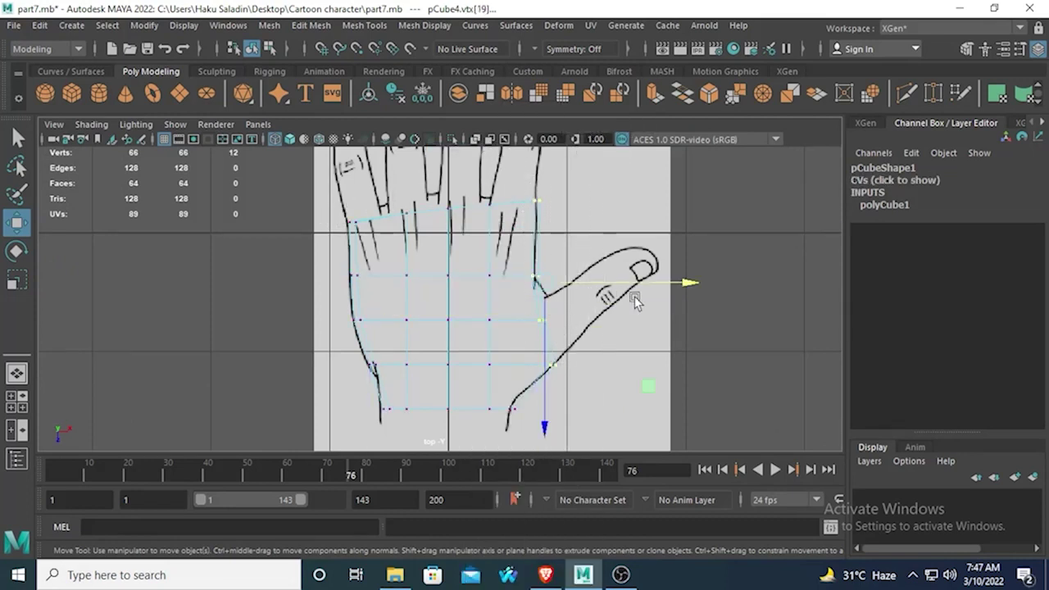
pyautogui.moveTo(686, 283); pyautogui.dragTo(682, 284)
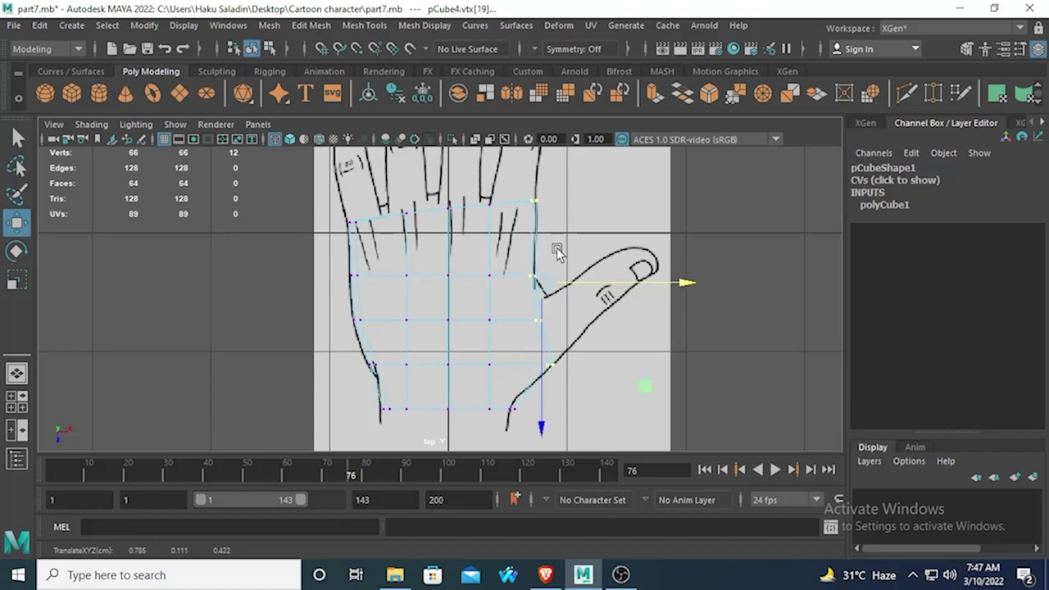
pyautogui.press('space')
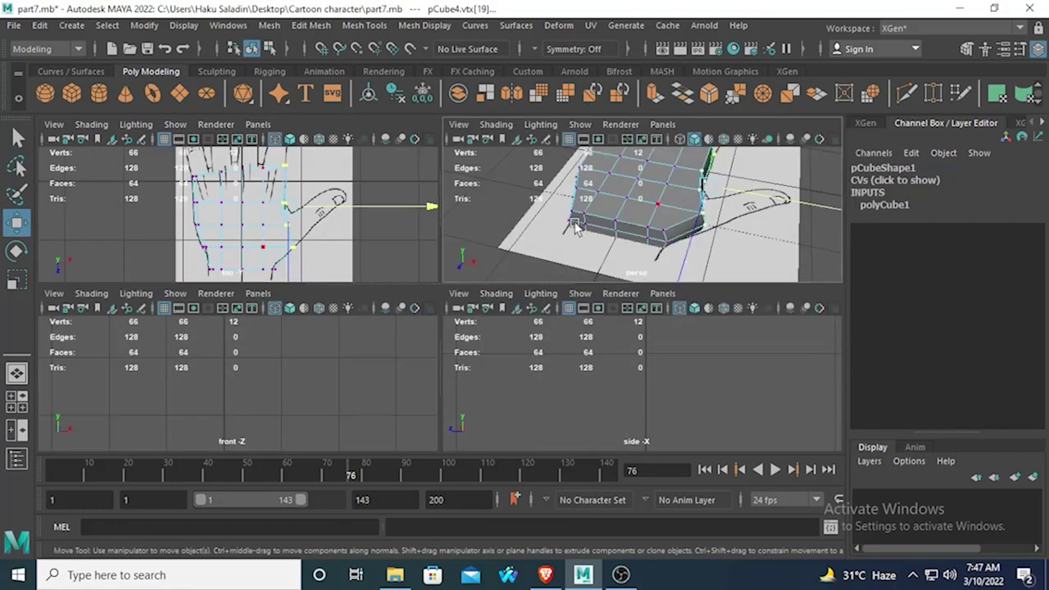
pyautogui.press('space')
pyautogui.keyDown('alt'); pyautogui.moveTo(459, 215); pyautogui.dragTo(471, 196); pyautogui.keyUp('alt')
pyautogui.keyDown('alt'); pyautogui.moveTo(464, 304); pyautogui.dragTo(552, 298); pyautogui.keyUp('alt')
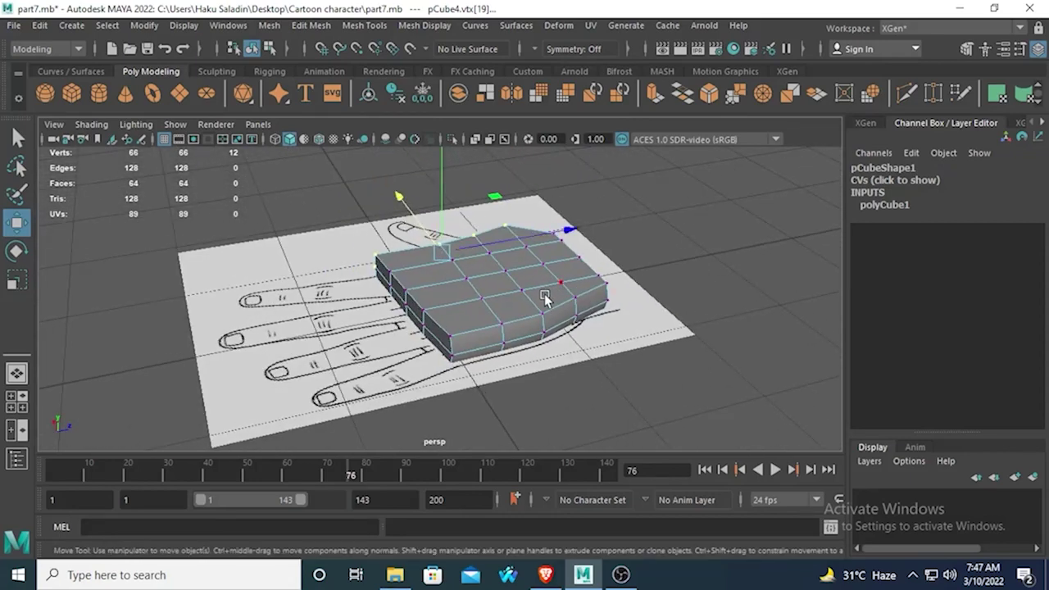
pyautogui.keyDown('alt'); pyautogui.moveTo(396, 287); pyautogui.dragTo(480, 295); pyautogui.keyUp('alt')
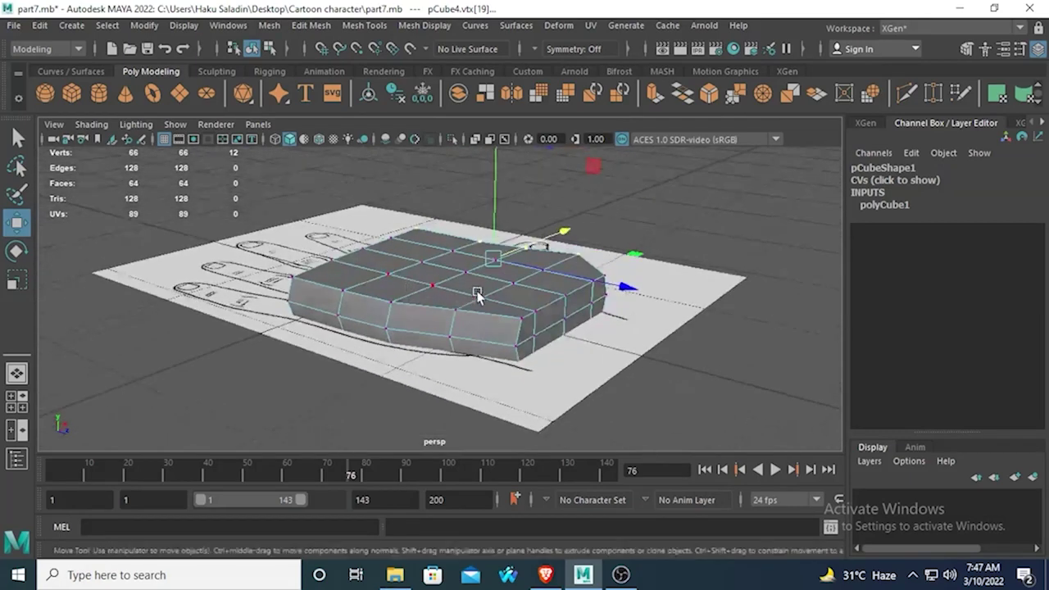
pyautogui.moveTo(535, 263); pyautogui.dragTo(443, 149, button='right')
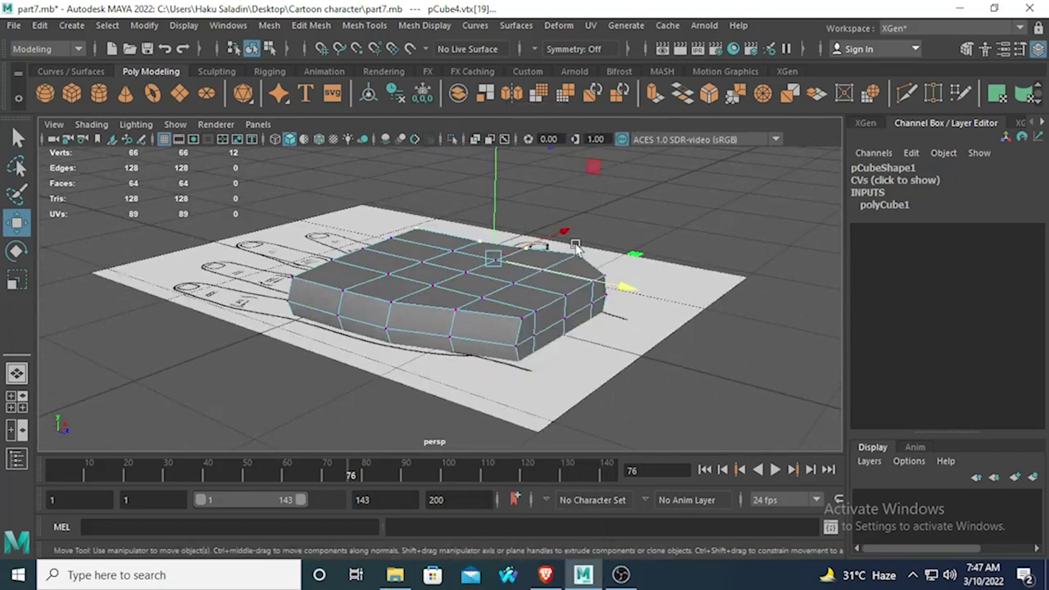
pyautogui.click(524, 282)
pyautogui.keyDown('shift'); pyautogui.click(496, 295); pyautogui.keyUp('shift')
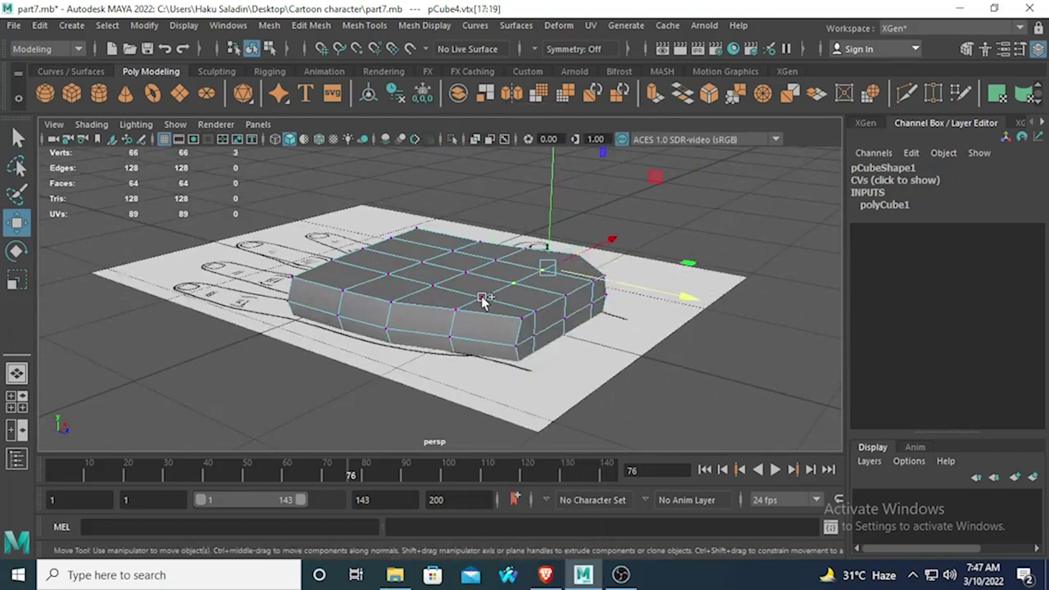
pyautogui.keyDown('shift'); pyautogui.click(465, 309); pyautogui.keyUp('shift')
pyautogui.keyDown('shift'); pyautogui.click(456, 309); pyautogui.keyUp('shift')
pyautogui.keyDown('alt'); pyautogui.moveTo(466, 307); pyautogui.dragTo(525, 248); pyautogui.keyUp('alt')
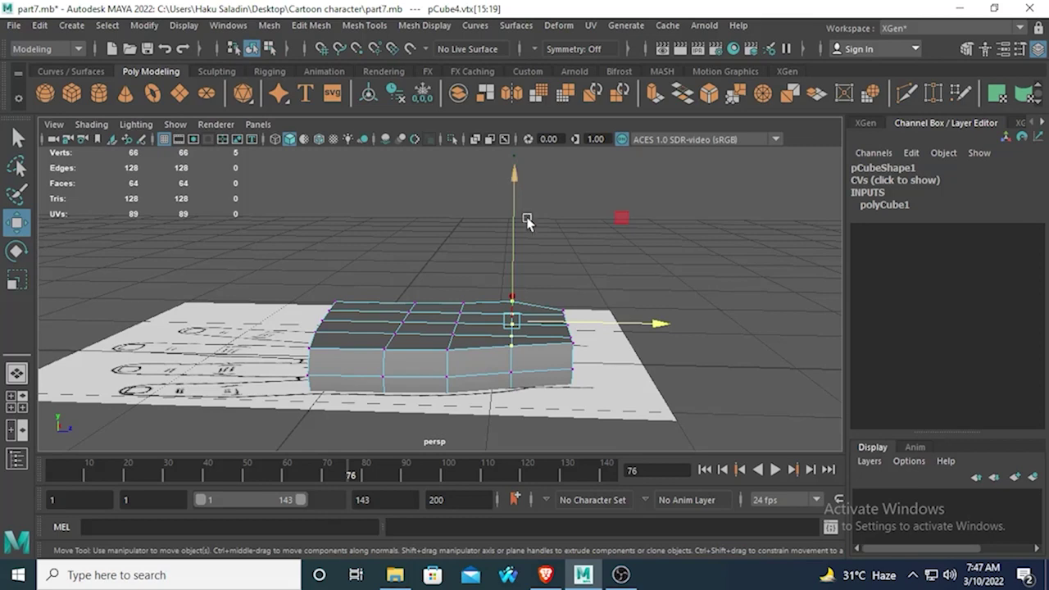
pyautogui.keyDown('alt'); pyautogui.moveTo(552, 328); pyautogui.dragTo(489, 344); pyautogui.keyUp('alt')
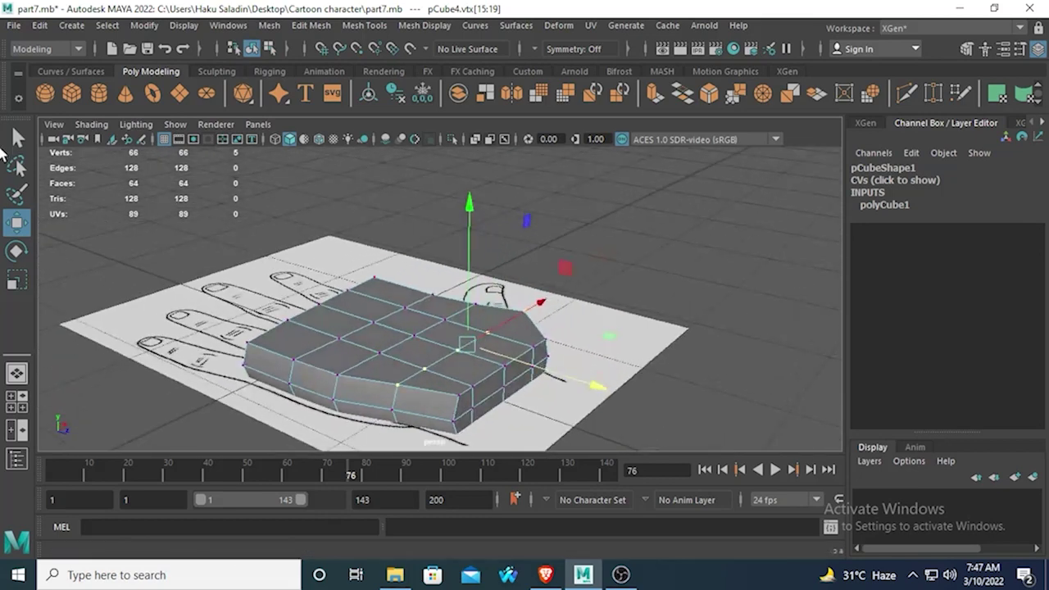
# Step: Select the five upper-surface vertices along the wrist edge and raise them in Y
pyautogui.press('q')
pyautogui.keyDown('shift'); pyautogui.click(479, 396); pyautogui.keyUp('shift')
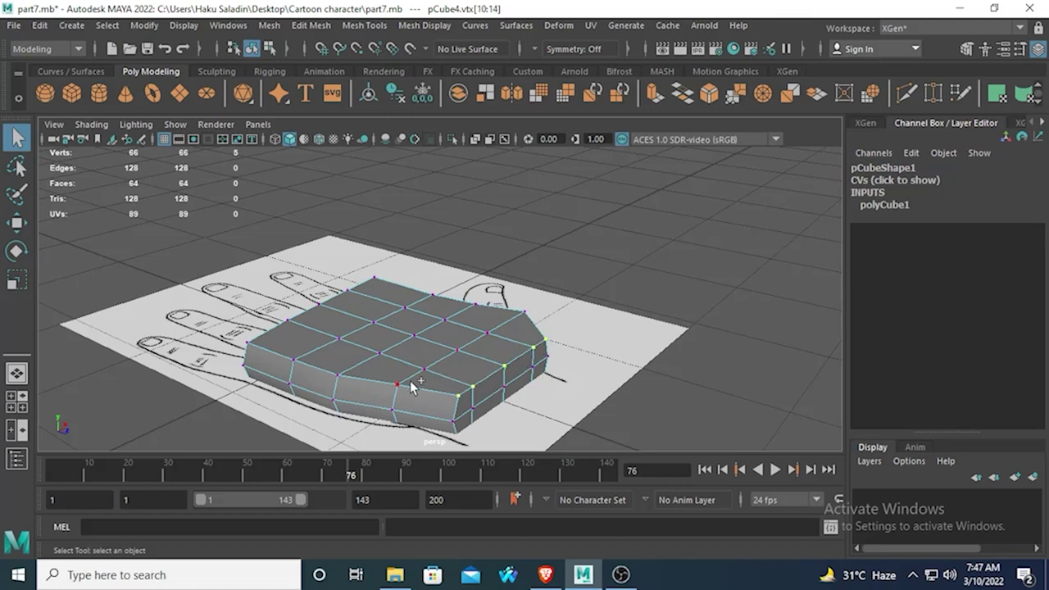
pyautogui.click(16, 222)
pyautogui.keyDown('alt'); pyautogui.moveTo(485, 356); pyautogui.dragTo(525, 334); pyautogui.keyUp('alt')
pyautogui.moveTo(564, 199); pyautogui.dragTo(568, 152)
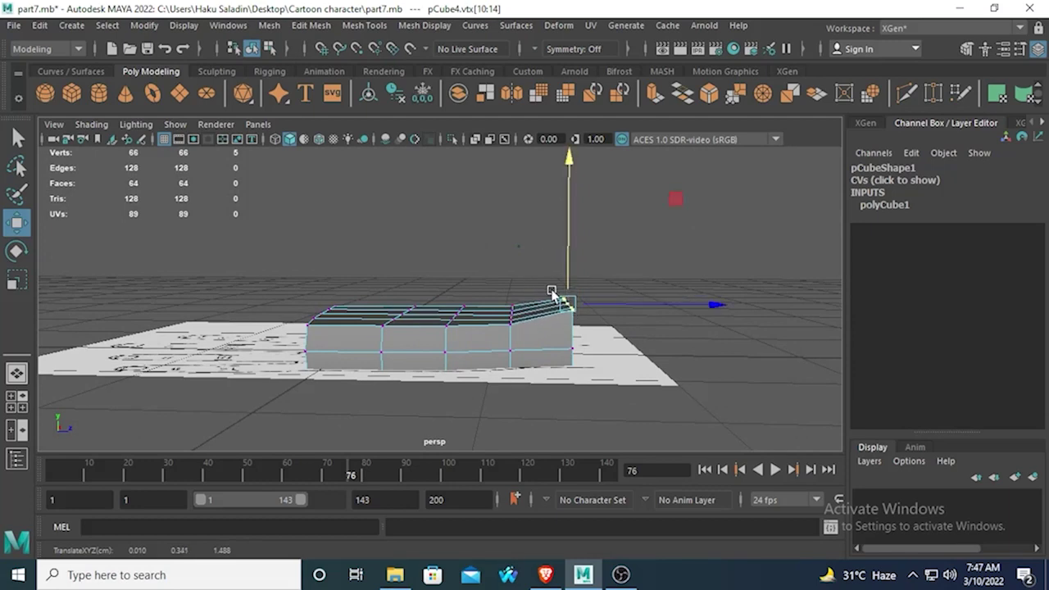
# Step: Raise the next two rows of five upper-surface vertices in Y to form a slope up to the wrist
pyautogui.keyDown('alt'); pyautogui.moveTo(557, 298); pyautogui.dragTo(480, 282); pyautogui.keyUp('alt')
pyautogui.moveTo(485, 279); pyautogui.dragTo(522, 314)
pyautogui.moveTo(508, 174); pyautogui.dragTo(511, 162)
pyautogui.keyDown('alt'); pyautogui.moveTo(407, 295); pyautogui.dragTo(462, 321); pyautogui.keyUp('alt')
pyautogui.moveTo(466, 188); pyautogui.dragTo(465, 177)
pyautogui.keyDown('alt'); pyautogui.moveTo(427, 277); pyautogui.dragTo(425, 269); pyautogui.keyUp('alt')
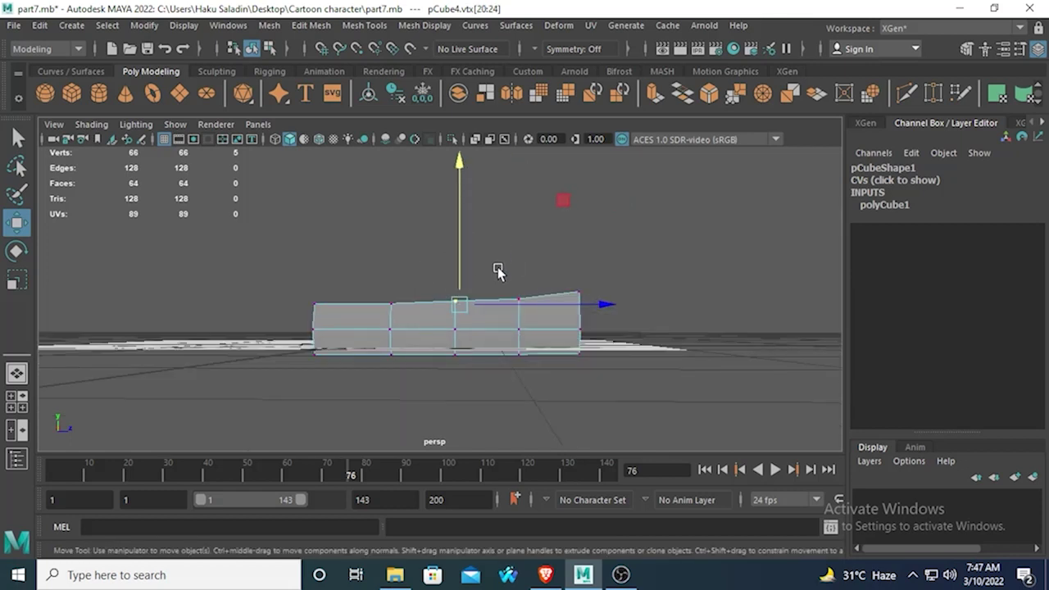
# Step: Raise the upper-surface vertex row nearest the wrist edge slightly more, and adjust the row just behind the knuckle edge in Y
pyautogui.keyDown('alt'); pyautogui.moveTo(497, 271); pyautogui.dragTo(528, 318); pyautogui.keyUp('alt')
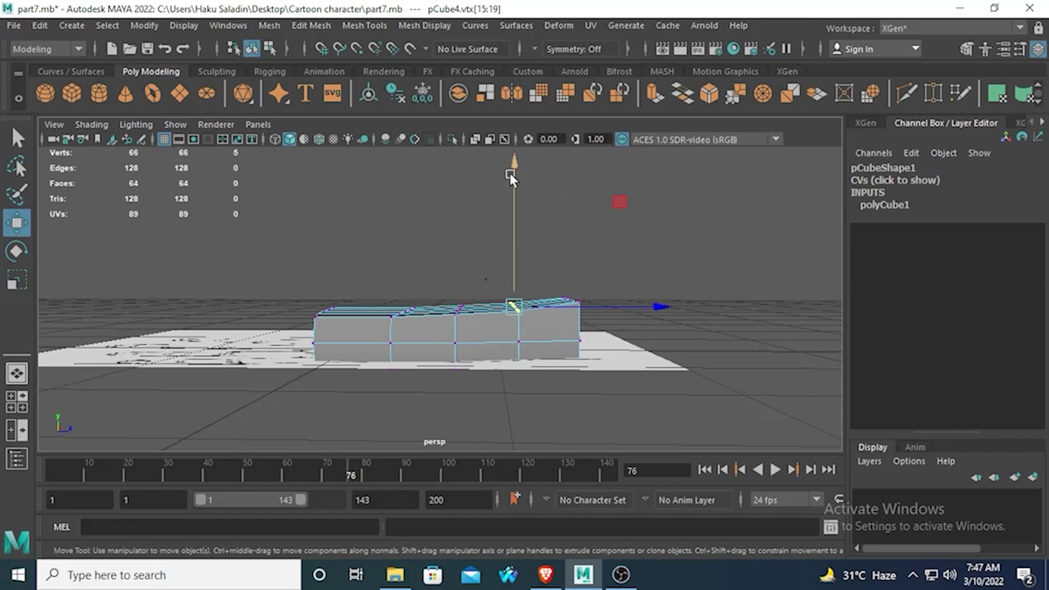
pyautogui.moveTo(510, 175); pyautogui.dragTo(512, 171)
pyautogui.keyDown('alt'); pyautogui.moveTo(455, 337); pyautogui.dragTo(553, 329, button='middle'); pyautogui.keyUp('alt')
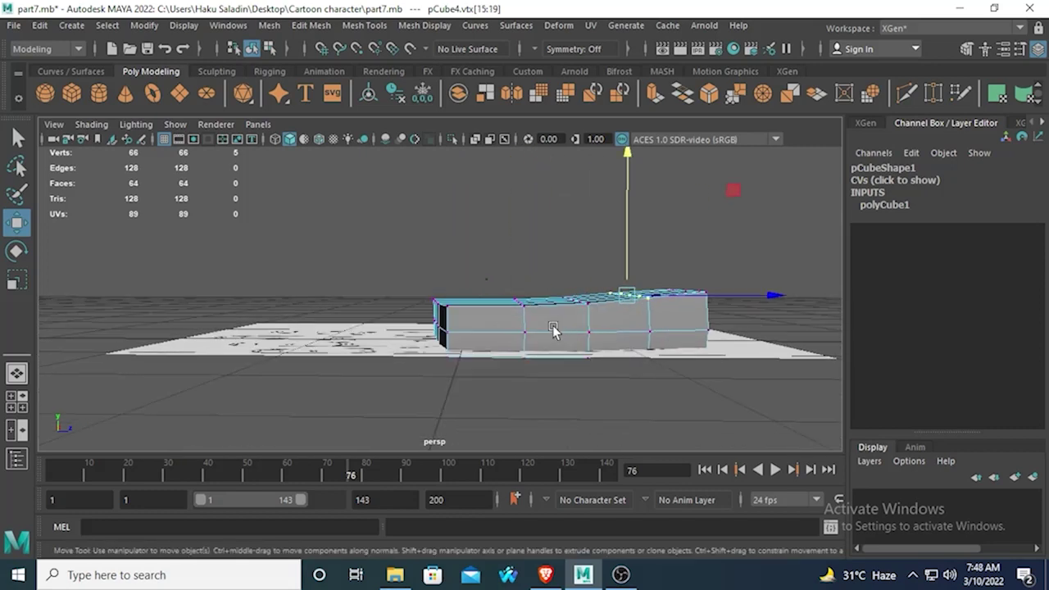
pyautogui.keyDown('alt'); pyautogui.moveTo(491, 289); pyautogui.dragTo(493, 301); pyautogui.keyUp('alt')
pyautogui.moveTo(491, 264); pyautogui.dragTo(529, 334)
pyautogui.click(512, 178)
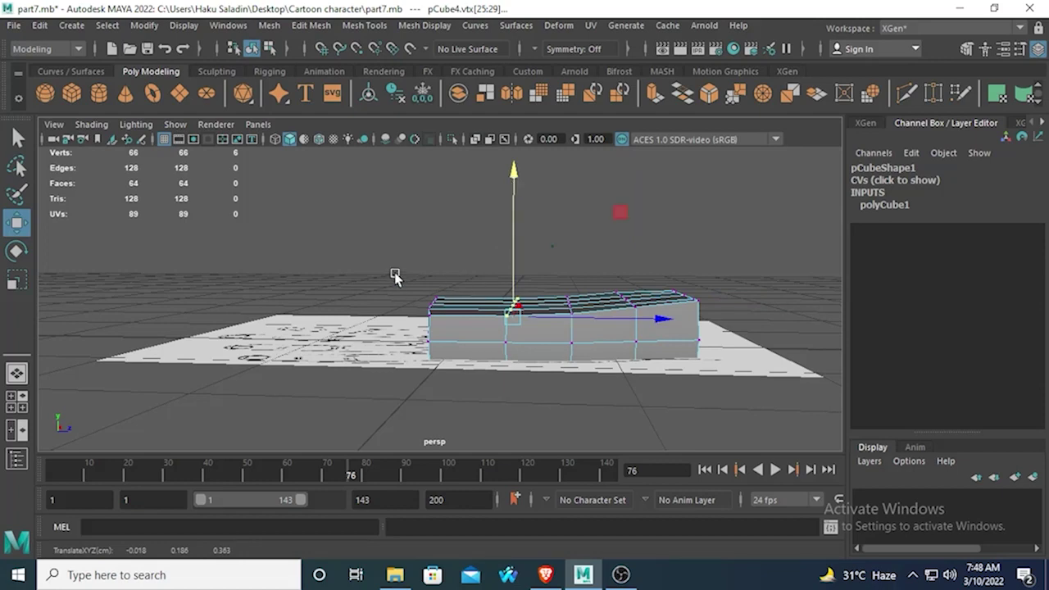
# Step: Select only the upper vertices along the knuckle edge, lower them slightly in Y, and clear the selection
pyautogui.moveTo(394, 273); pyautogui.dragTo(446, 331)
pyautogui.keyDown('alt'); pyautogui.moveTo(448, 328); pyautogui.dragTo(490, 325); pyautogui.keyUp('alt')
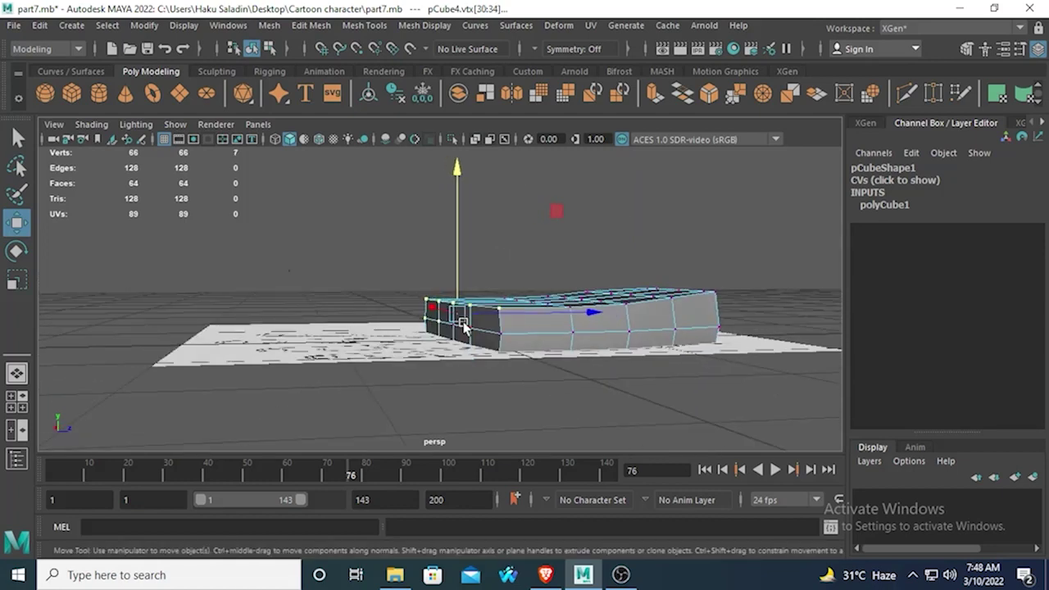
pyautogui.keyDown('ctrl'); pyautogui.moveTo(403, 315); pyautogui.dragTo(445, 330); pyautogui.keyUp('ctrl')
pyautogui.moveTo(460, 158); pyautogui.dragTo(461, 163)
pyautogui.click(382, 306)
pyautogui.keyDown('alt'); pyautogui.moveTo(381, 306); pyautogui.dragTo(435, 358); pyautogui.keyUp('alt')
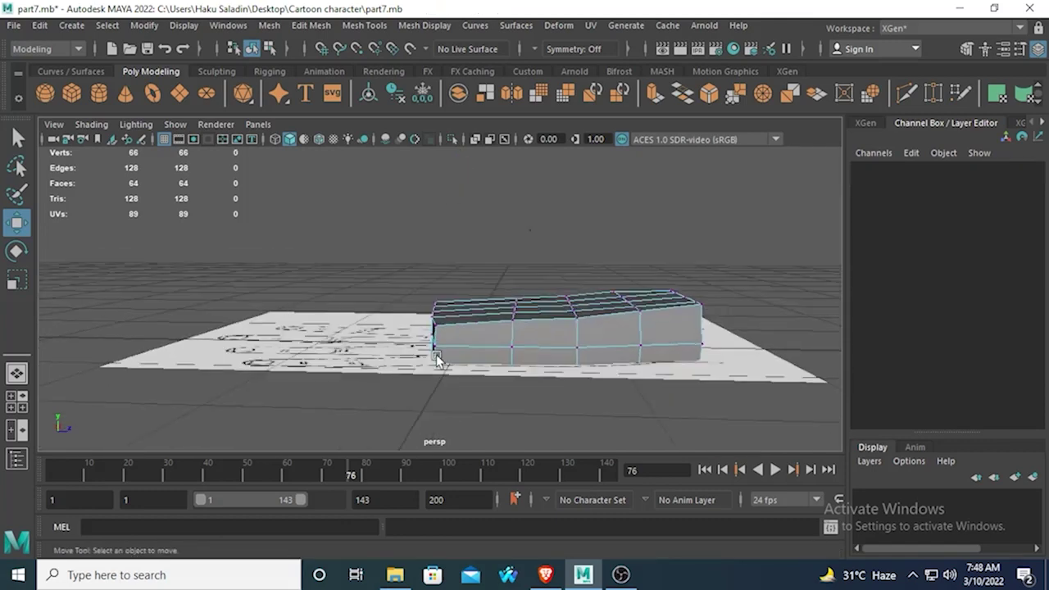
# Step: In the top view, move the knuckle-edge vertices nearest the little-finger corner in X to the gap between the little and ring fingers
pyautogui.keyDown('alt'); pyautogui.moveTo(660, 308); pyautogui.dragTo(593, 350); pyautogui.keyUp('alt')
pyautogui.keyDown('alt'); pyautogui.moveTo(489, 296); pyautogui.dragTo(533, 150); pyautogui.keyUp('alt')
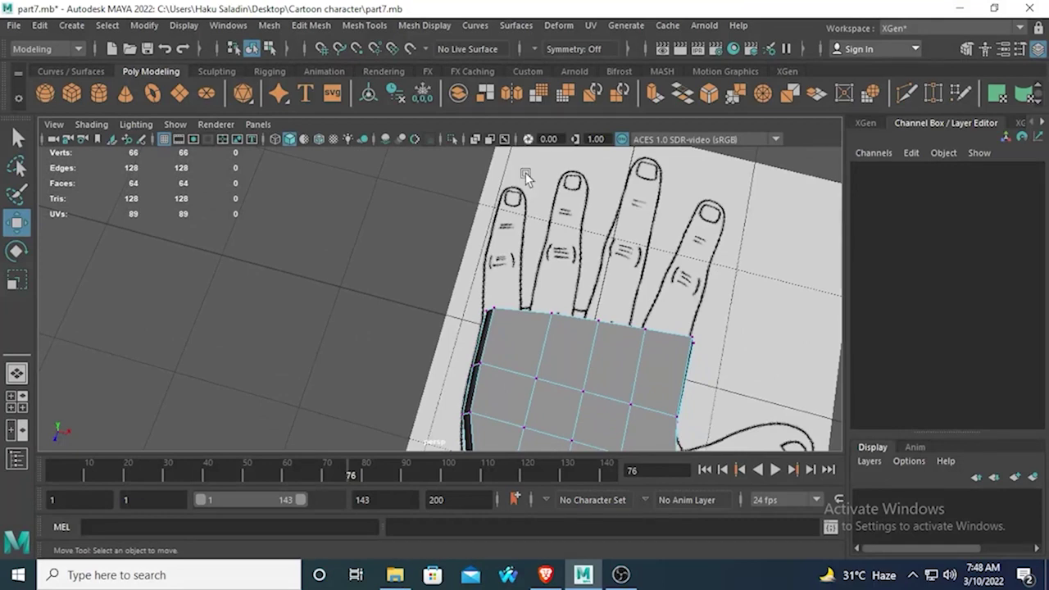
pyautogui.scroll(-5, 515, 279)
pyautogui.keyDown('alt'); pyautogui.moveTo(515, 283); pyautogui.dragTo(536, 319); pyautogui.keyUp('alt')
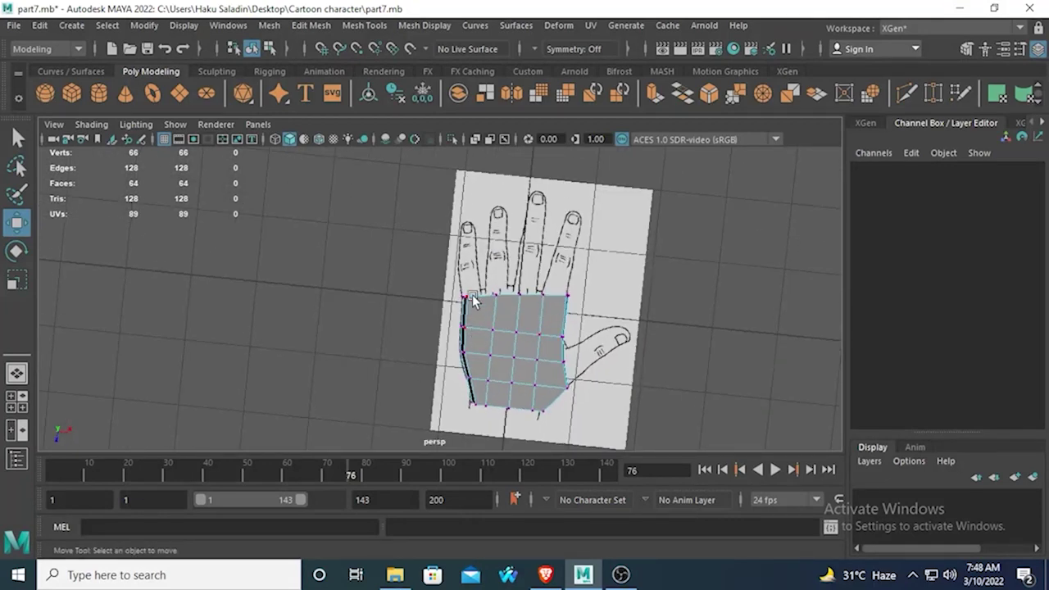
pyautogui.press('space')
pyautogui.press('space')
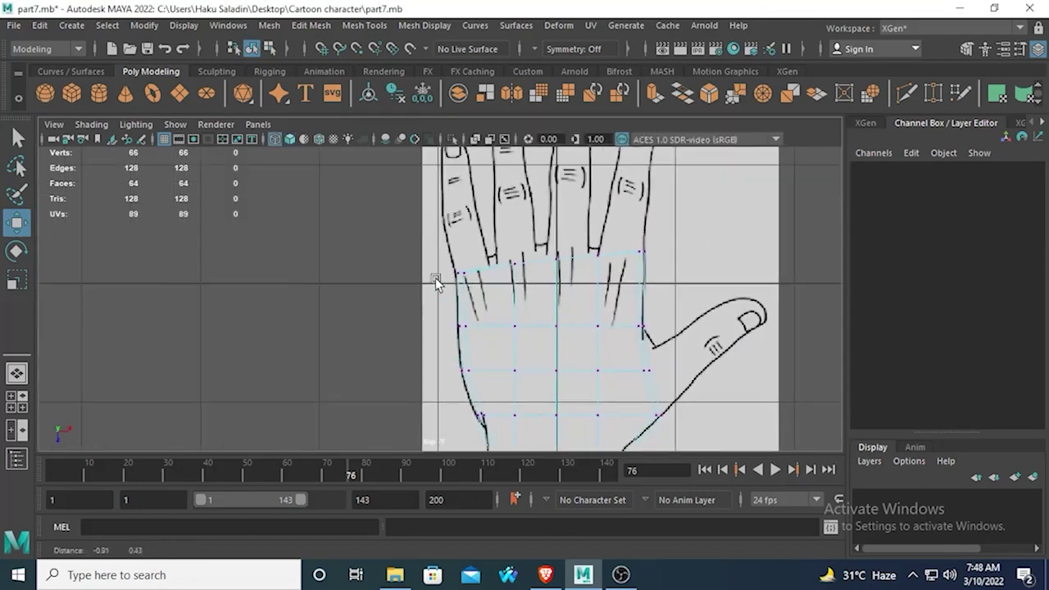
pyautogui.keyDown('alt'); pyautogui.moveTo(544, 291); pyautogui.dragTo(516, 299, button='middle'); pyautogui.keyUp('alt')
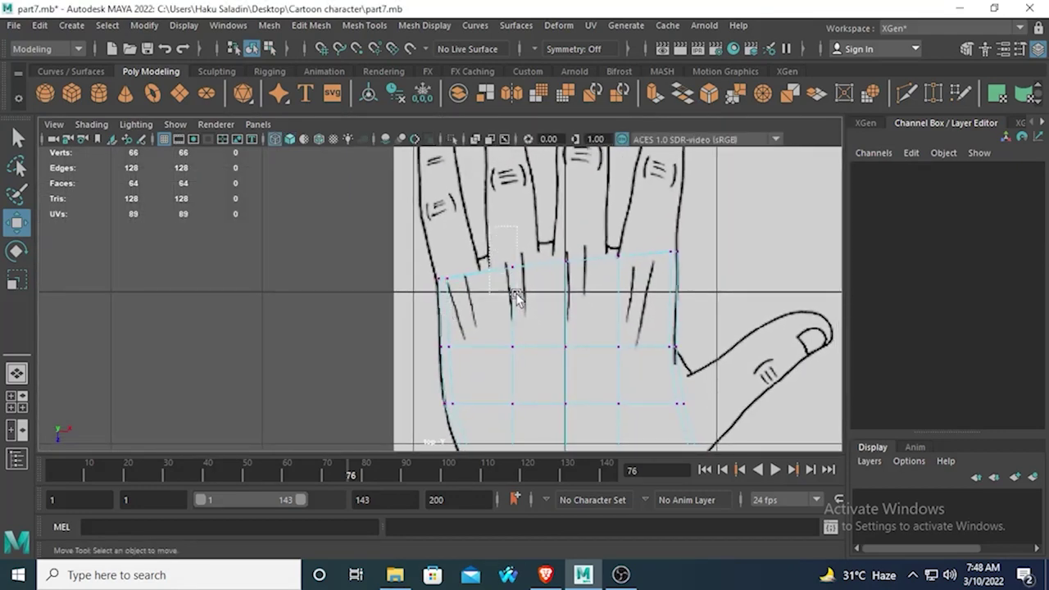
pyautogui.moveTo(516, 297); pyautogui.dragTo(517, 295)
pyautogui.moveTo(652, 270); pyautogui.dragTo(637, 273)
pyautogui.click(483, 274)
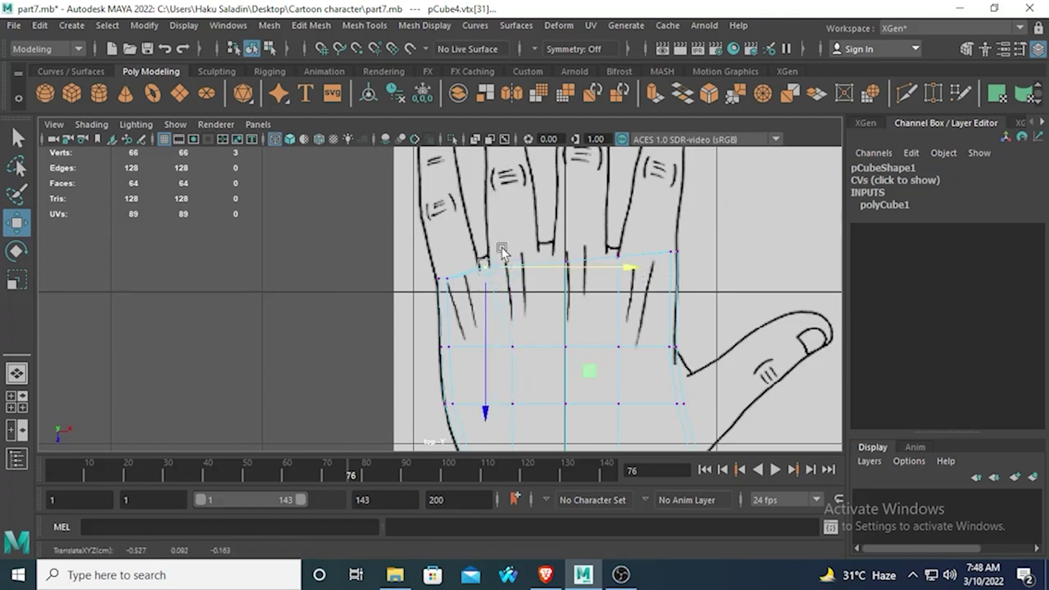
# Step: Shift the next three vertex rows of the column between the little and ring fingers in X to align with its knuckle vertices
pyautogui.click(512, 347)
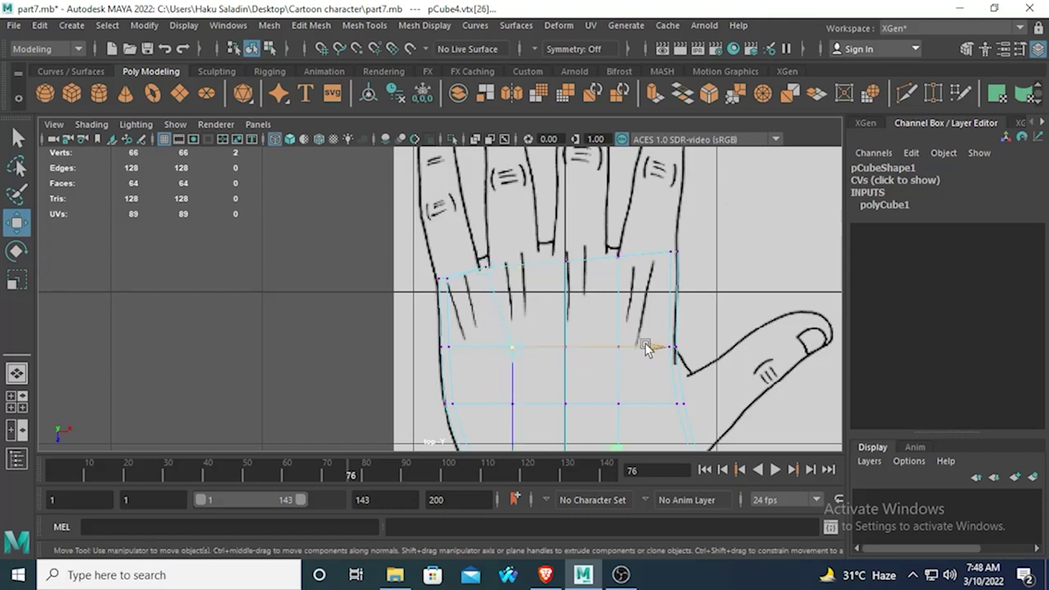
pyautogui.keyDown('alt'); pyautogui.moveTo(636, 353); pyautogui.dragTo(590, 263, button='middle'); pyautogui.keyUp('alt')
pyautogui.moveTo(446, 304); pyautogui.dragTo(485, 332)
pyautogui.hotkey('ctrl', 'z')
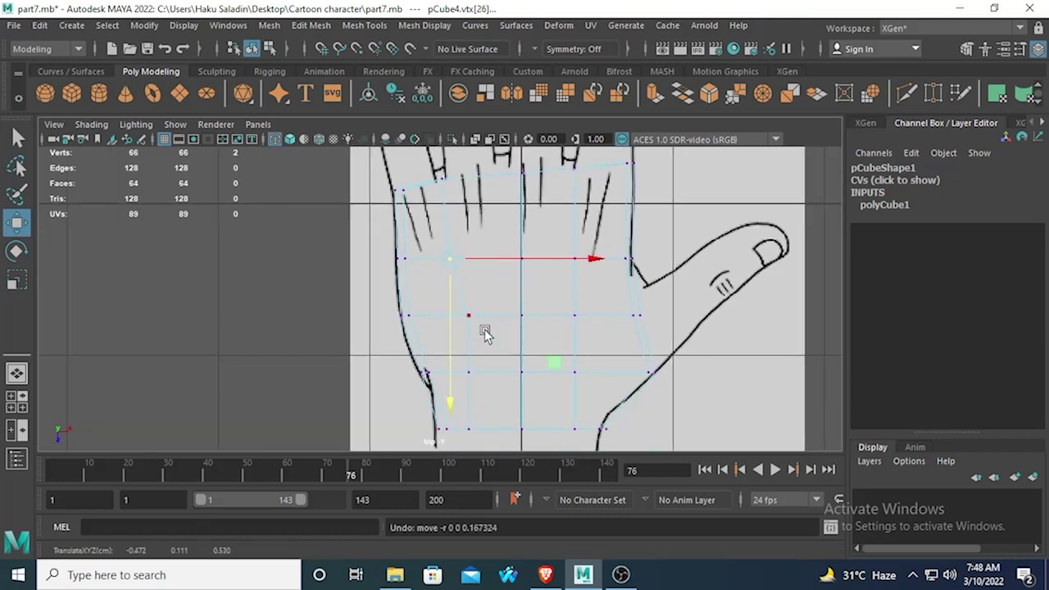
pyautogui.click(480, 321)
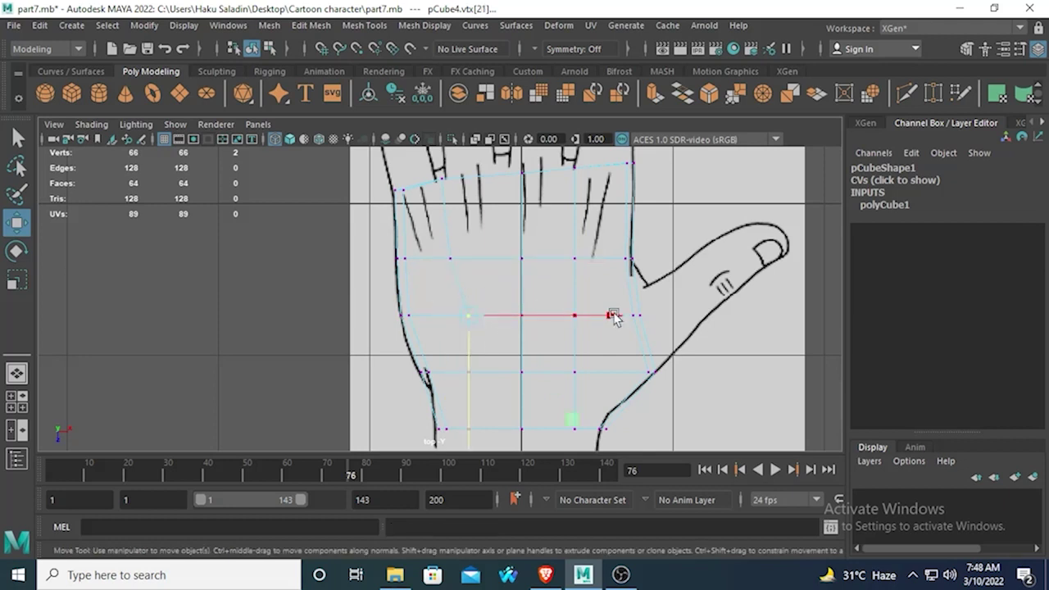
pyautogui.moveTo(611, 314); pyautogui.dragTo(596, 318)
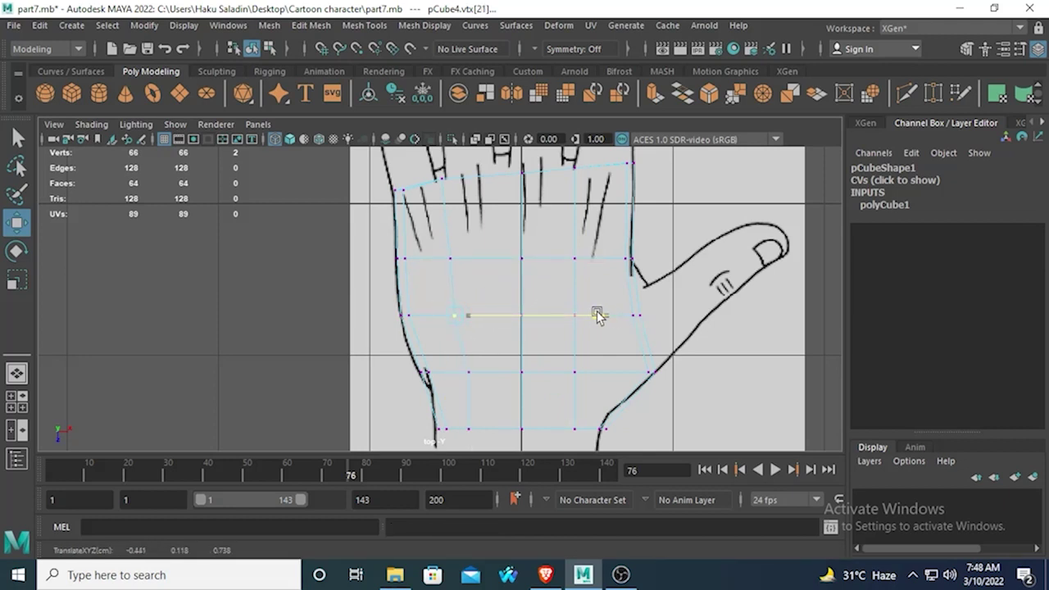
pyautogui.click(468, 373)
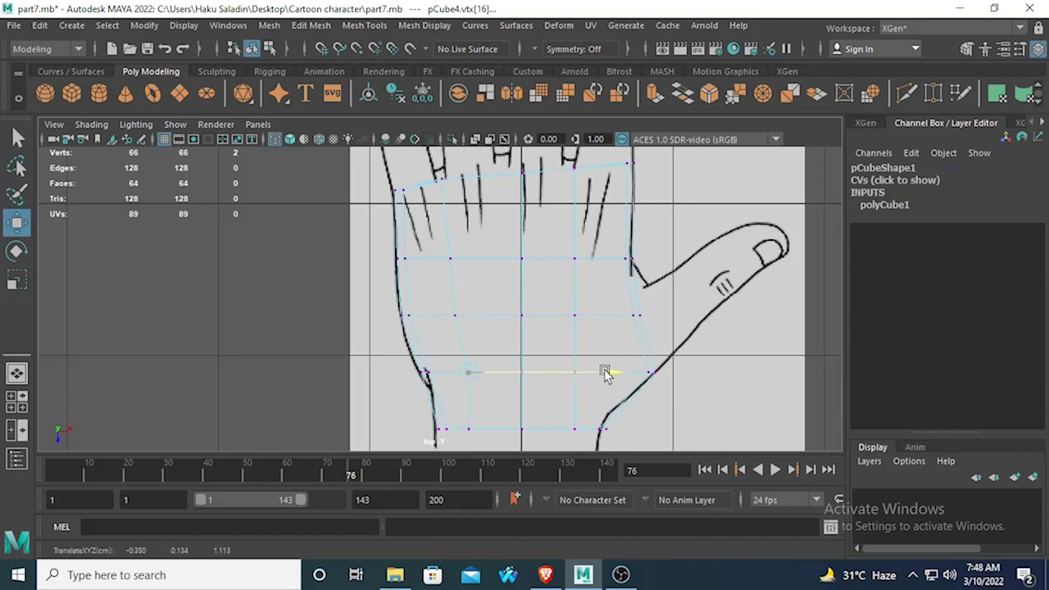
# Step: Move the centre column's knuckle-edge vertices in X to the gap between the ring and middle fingers
pyautogui.keyDown('alt'); pyautogui.moveTo(603, 374); pyautogui.dragTo(592, 445, button='middle'); pyautogui.keyUp('alt')
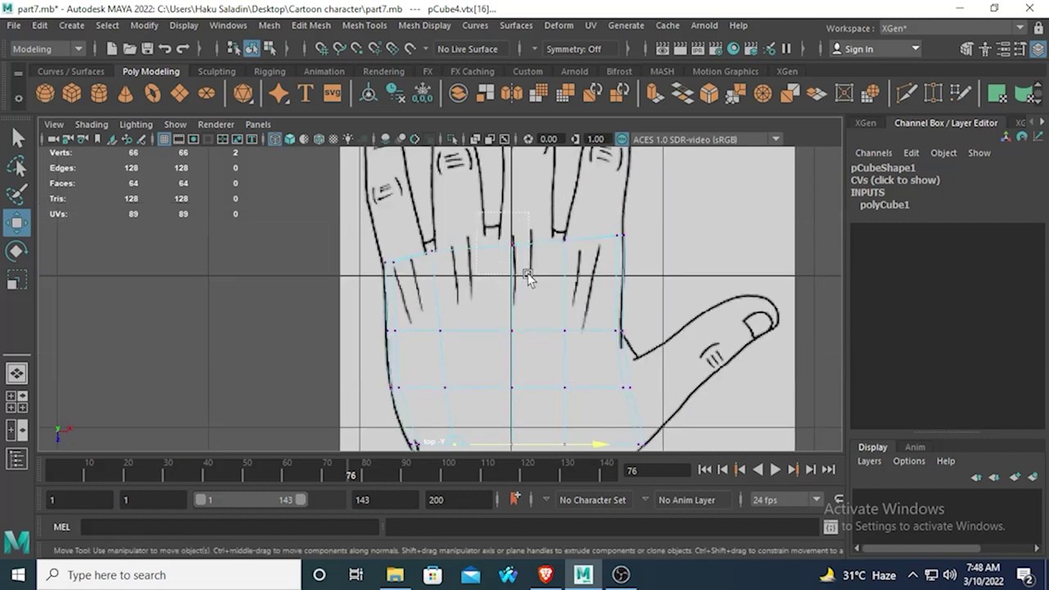
pyautogui.click(617, 242)
pyautogui.moveTo(616, 259); pyautogui.dragTo(633, 240)
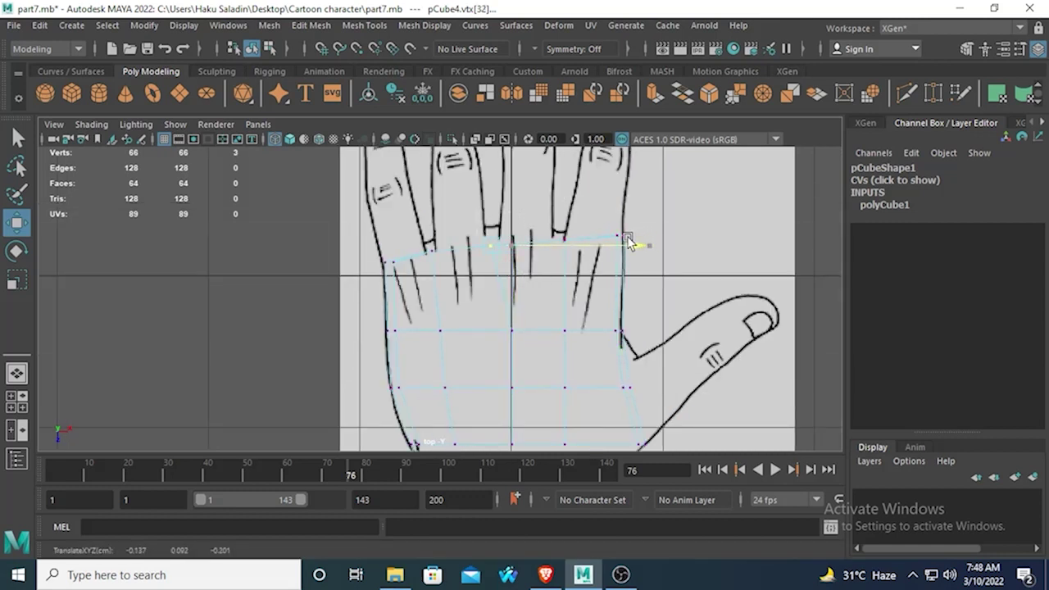
# Step: Shift the centre column's remaining vertices in X, row by row down to the wrist edge, to follow its new knuckle position
pyautogui.click(511, 330)
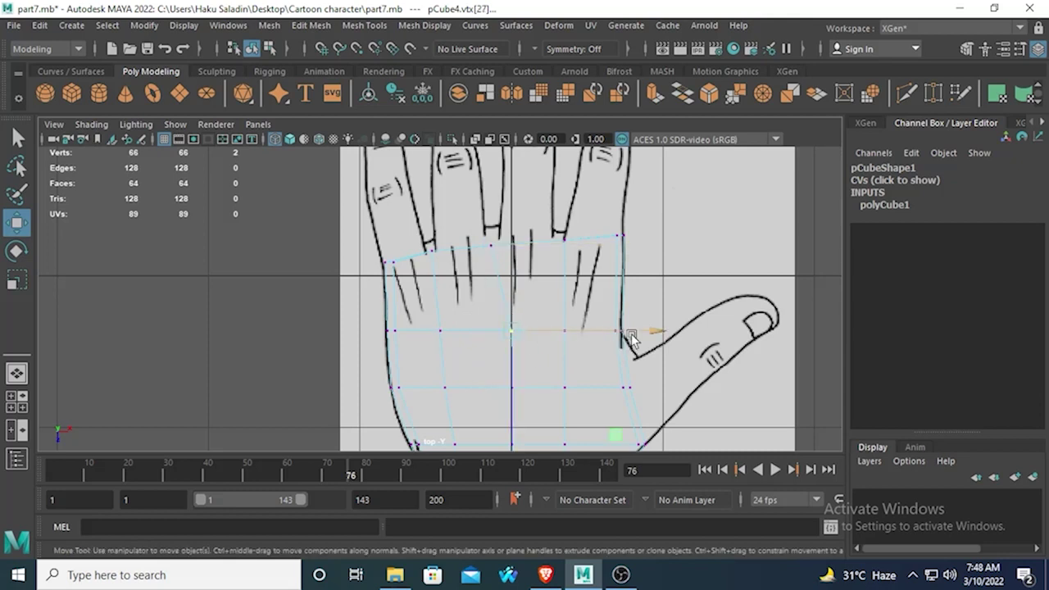
pyautogui.moveTo(632, 337); pyautogui.dragTo(589, 344)
pyautogui.keyDown('alt'); pyautogui.moveTo(590, 344); pyautogui.dragTo(476, 264, button='middle'); pyautogui.keyUp('alt')
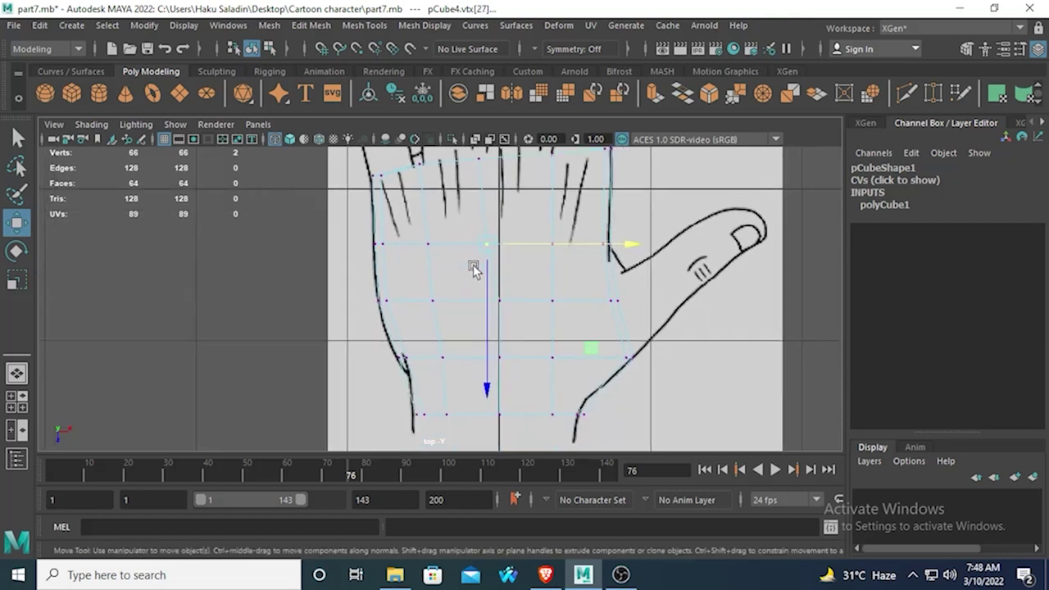
pyautogui.moveTo(638, 300); pyautogui.dragTo(631, 304)
pyautogui.click(550, 358)
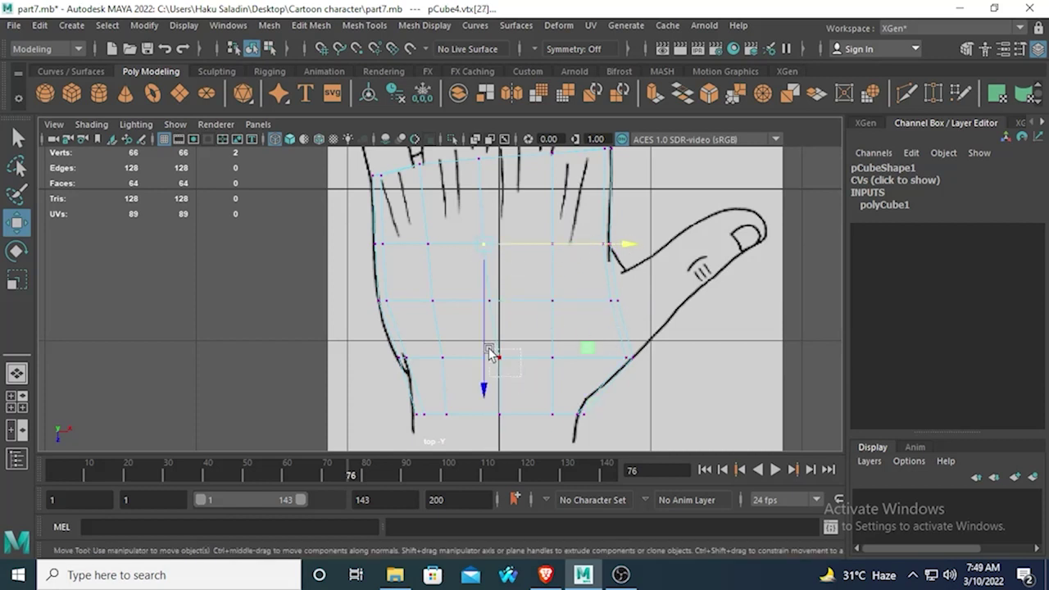
pyautogui.click(498, 357)
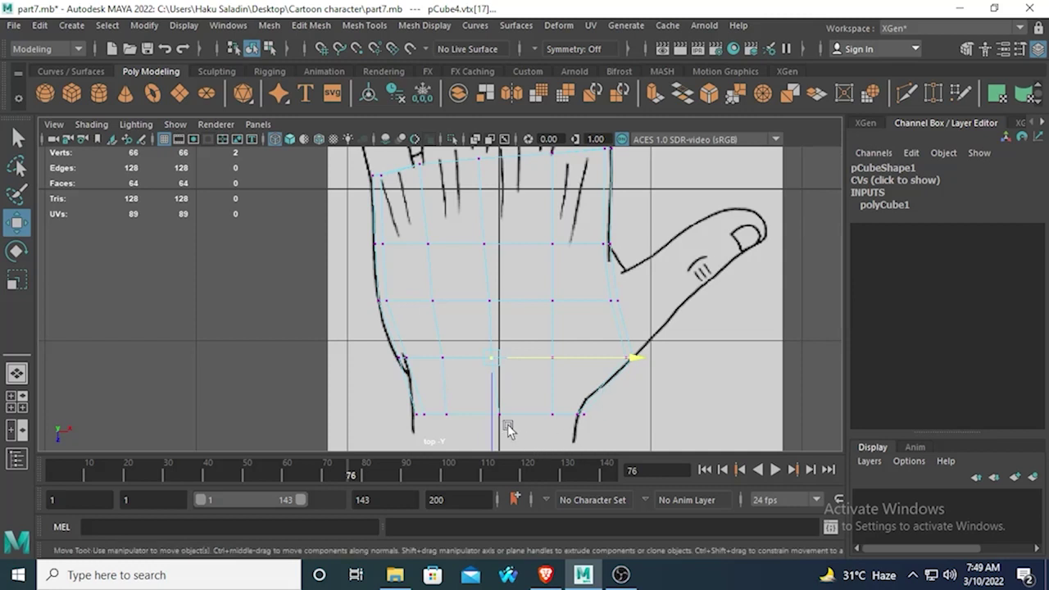
pyautogui.moveTo(503, 429); pyautogui.dragTo(481, 396)
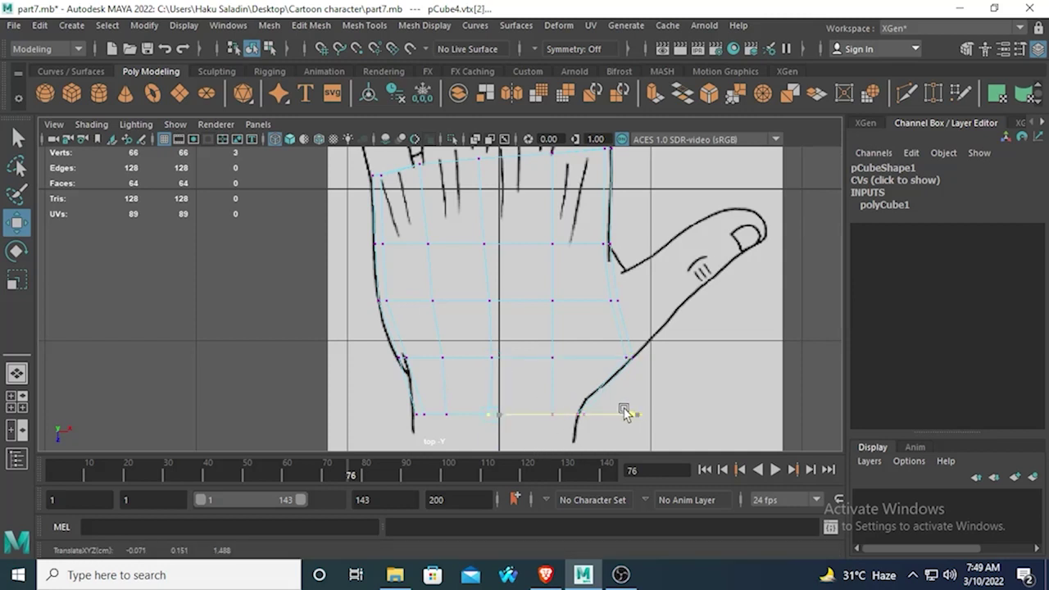
# Step: Move the knuckle-edge vertices of the column nearest the index finger in X to the gap between the middle and index fingers
pyautogui.keyDown('alt'); pyautogui.moveTo(574, 257); pyautogui.dragTo(482, 360, button='middle'); pyautogui.keyUp('alt')
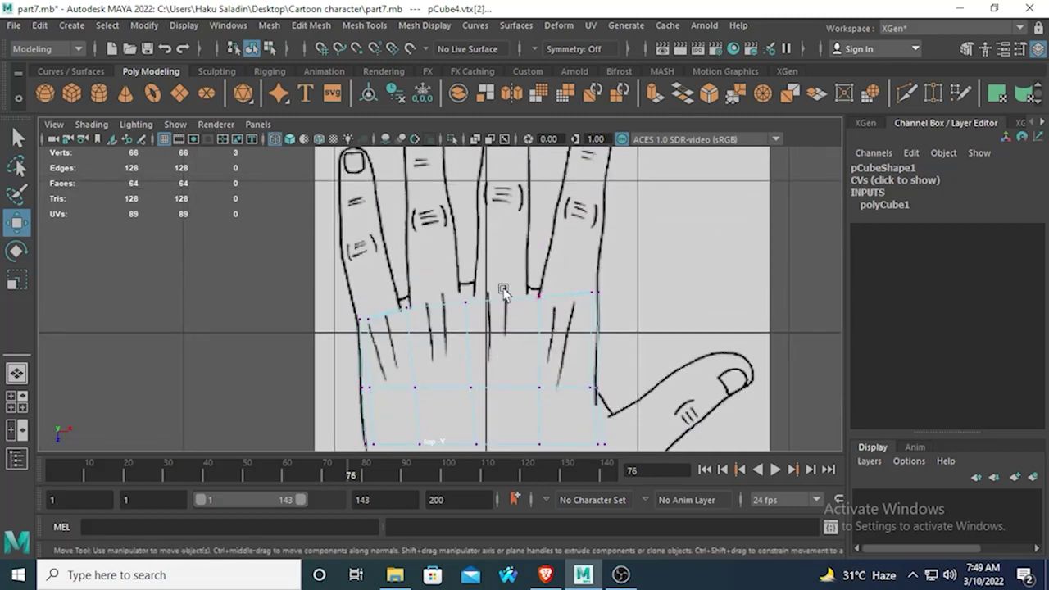
pyautogui.click(536, 293)
pyautogui.moveTo(671, 300); pyautogui.dragTo(662, 301)
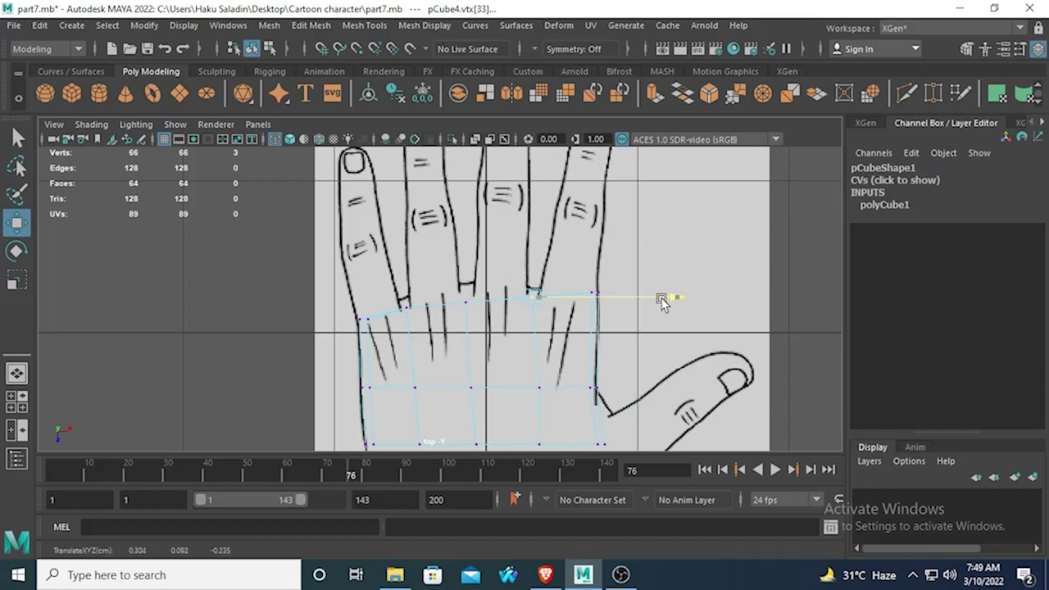
# Step: Shift the two vertex rows behind the knuckle edge in X to straighten the column between the middle and index fingers
pyautogui.keyDown('alt'); pyautogui.moveTo(546, 414); pyautogui.dragTo(511, 295, button='middle'); pyautogui.keyUp('alt')
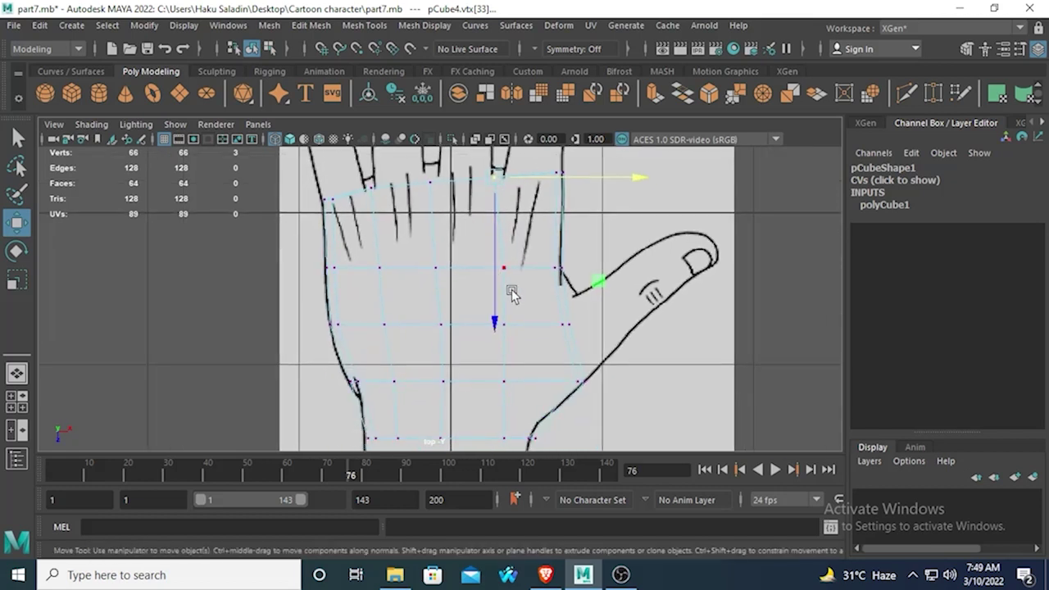
pyautogui.click(503, 267)
pyautogui.moveTo(630, 276); pyautogui.dragTo(647, 274)
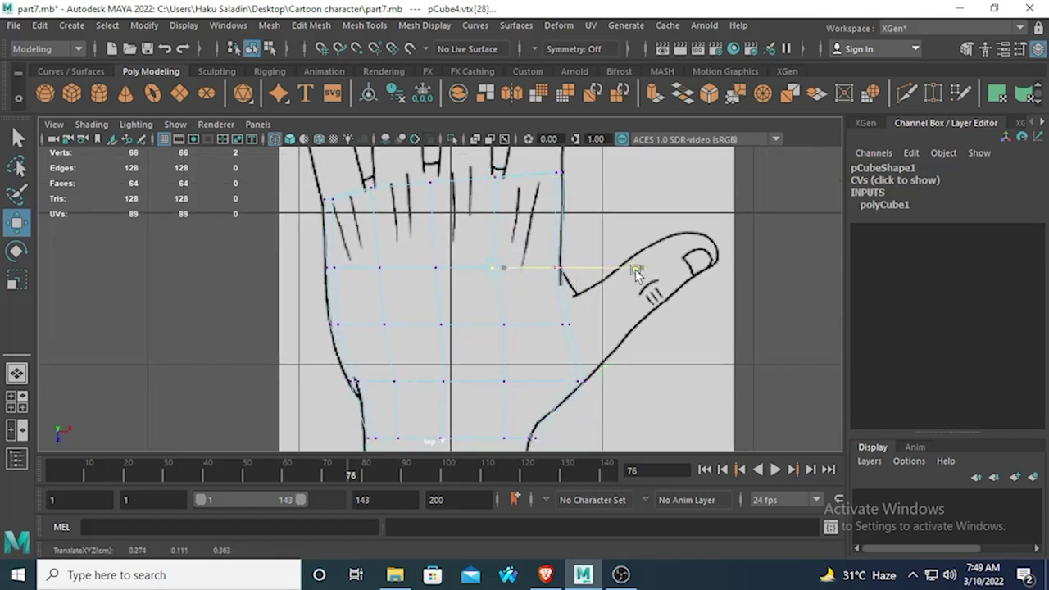
pyautogui.click(503, 325)
pyautogui.moveTo(635, 324); pyautogui.dragTo(639, 326)
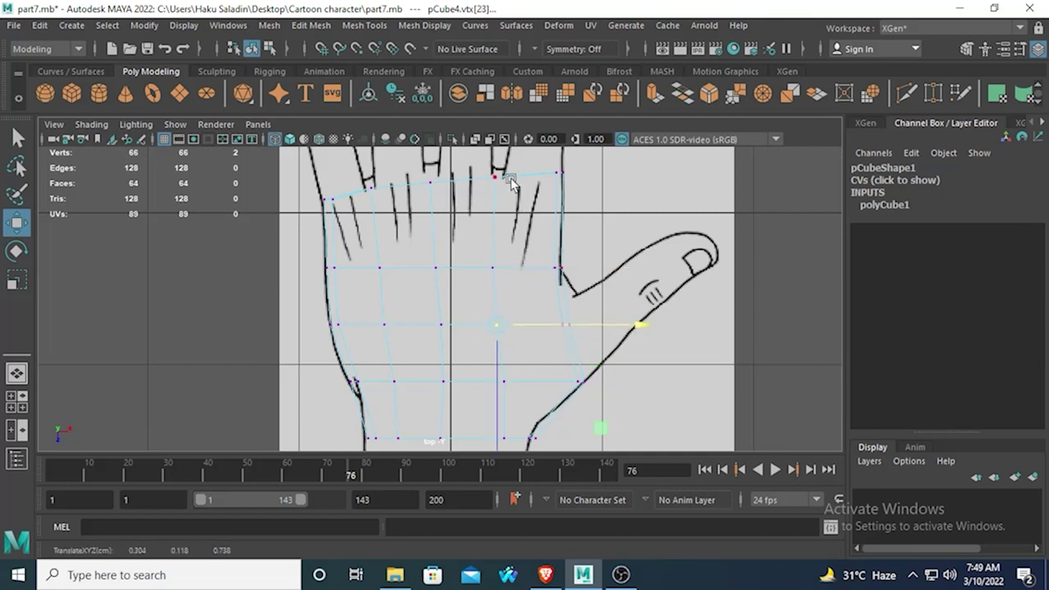
# Step: Fine-tune the knuckle-edge vertices at the gap between the middle and index fingers slightly in X
pyautogui.keyDown('alt'); pyautogui.moveTo(513, 183); pyautogui.dragTo(485, 283, button='middle'); pyautogui.keyUp('alt')
pyautogui.click(470, 276)
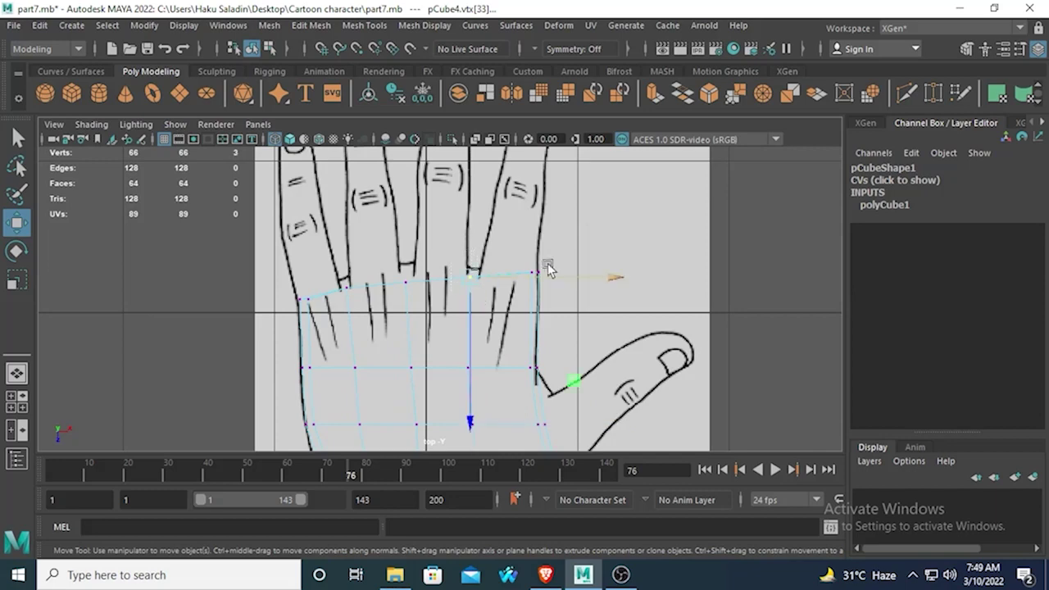
pyautogui.moveTo(613, 275); pyautogui.dragTo(615, 277)
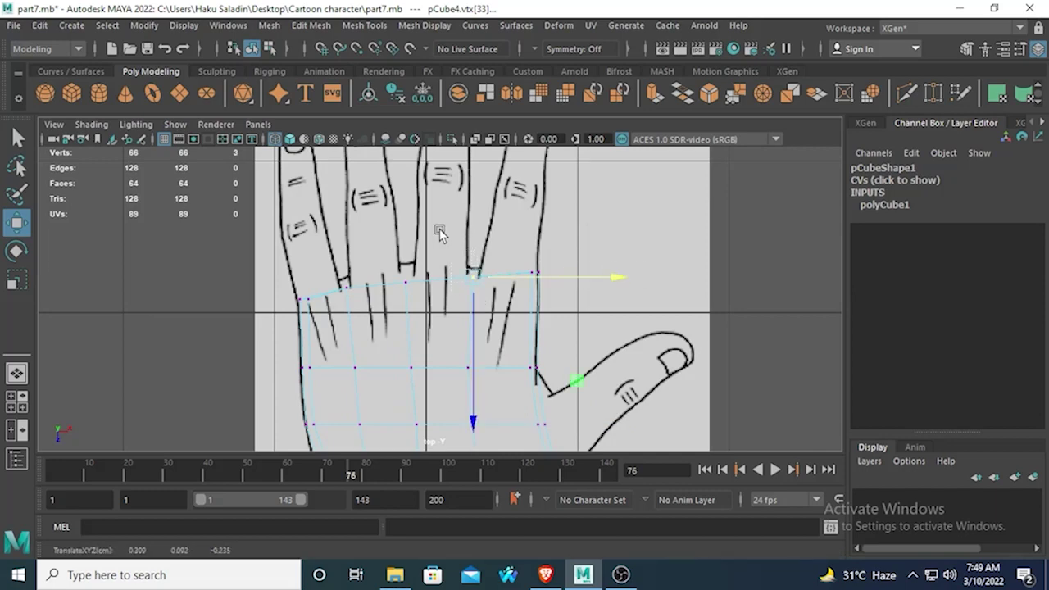
# Step: Examine the palm's knuckle face and its vertices above the finger gaps from several angles in the perspective view
pyautogui.press('space')
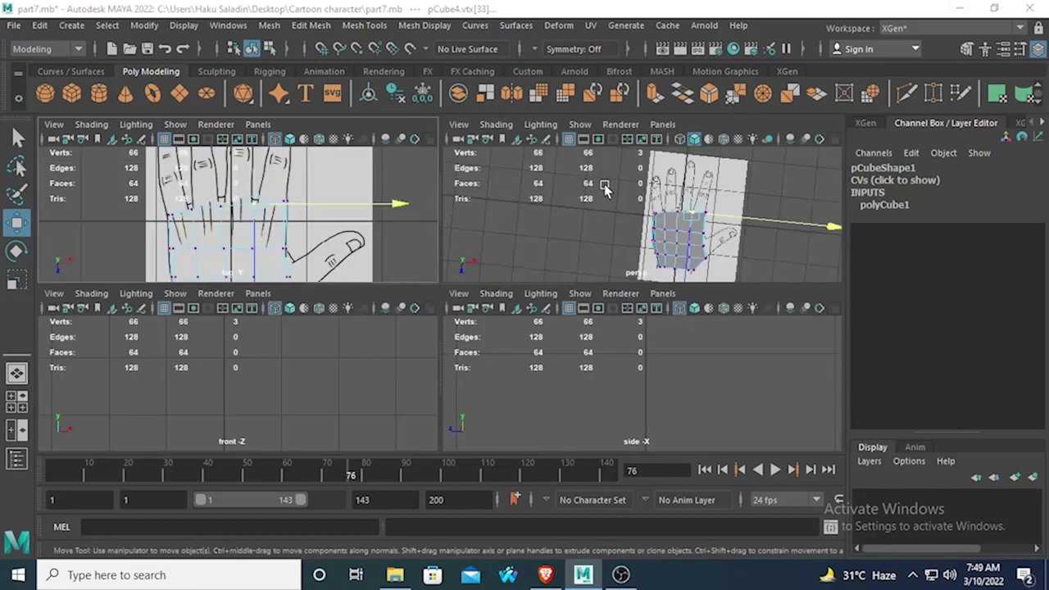
pyautogui.press('space')
pyautogui.keyDown('alt'); pyautogui.moveTo(519, 244); pyautogui.dragTo(415, 334); pyautogui.keyUp('alt')
pyautogui.scroll(8, 415, 333)
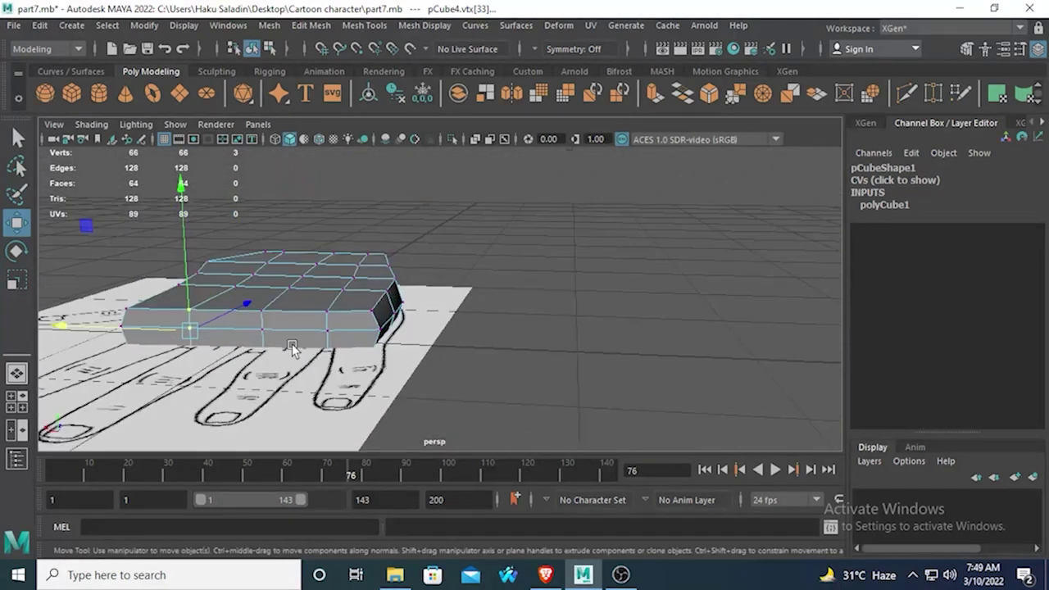
pyautogui.scroll(2, 377, 324)
pyautogui.click(395, 313)
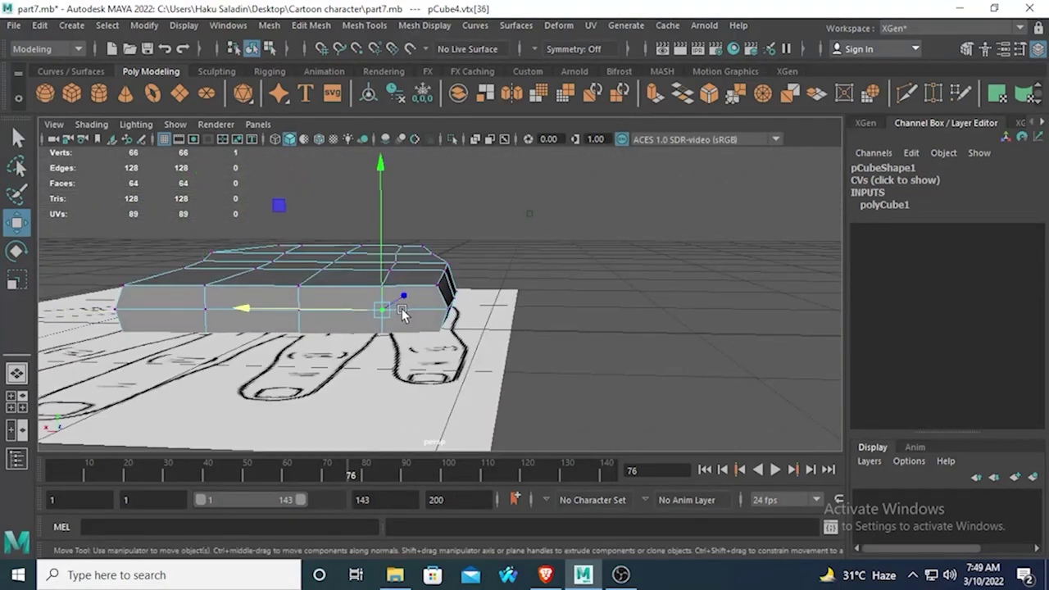
pyautogui.keyDown('alt'); pyautogui.moveTo(396, 318); pyautogui.dragTo(411, 320); pyautogui.keyUp('alt')
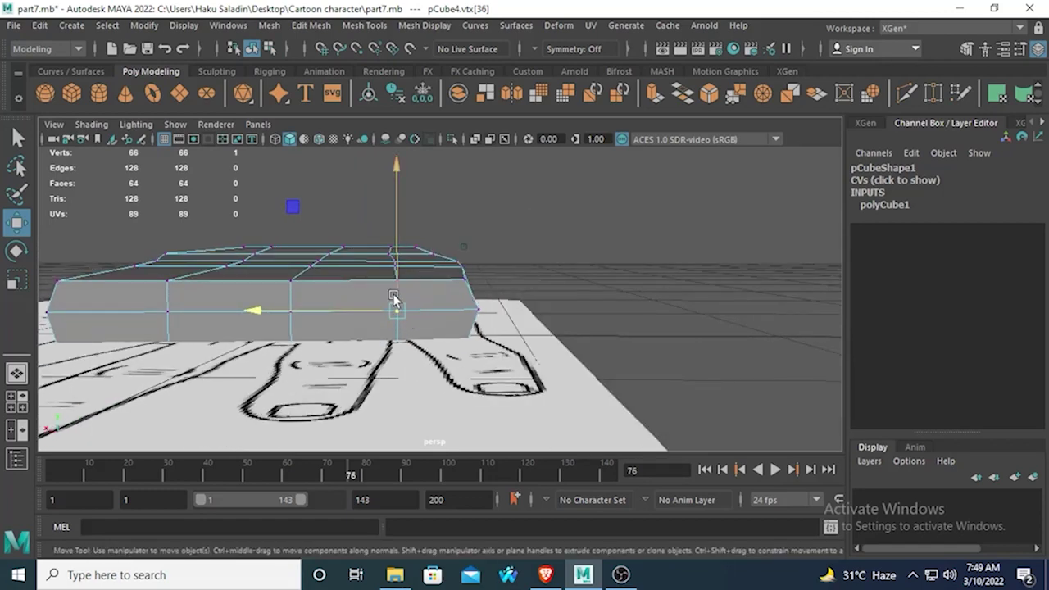
pyautogui.keyDown('alt'); pyautogui.moveTo(259, 314); pyautogui.dragTo(351, 328); pyautogui.keyUp('alt')
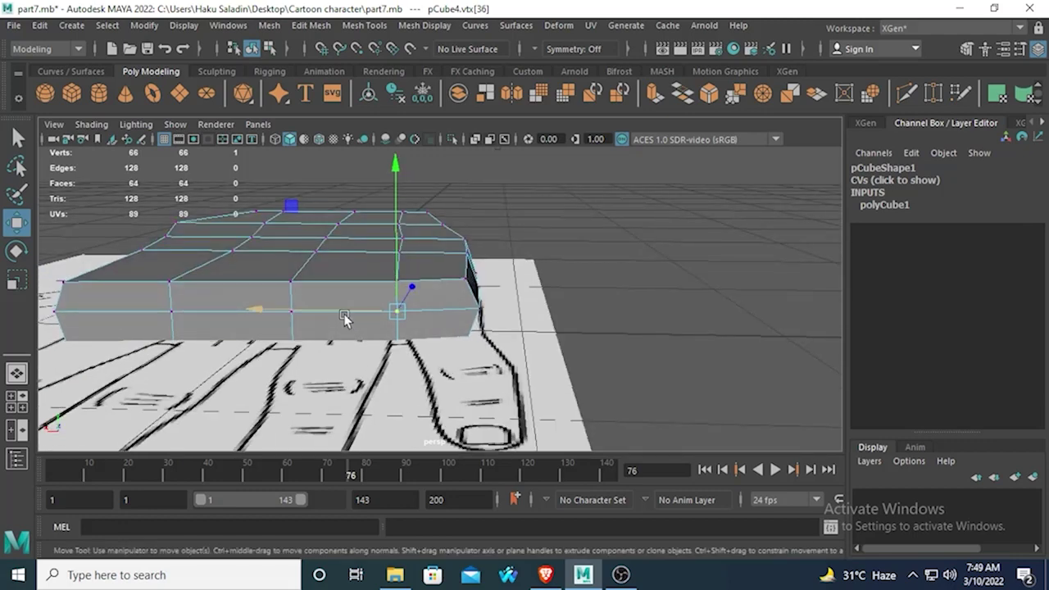
pyautogui.click(273, 312)
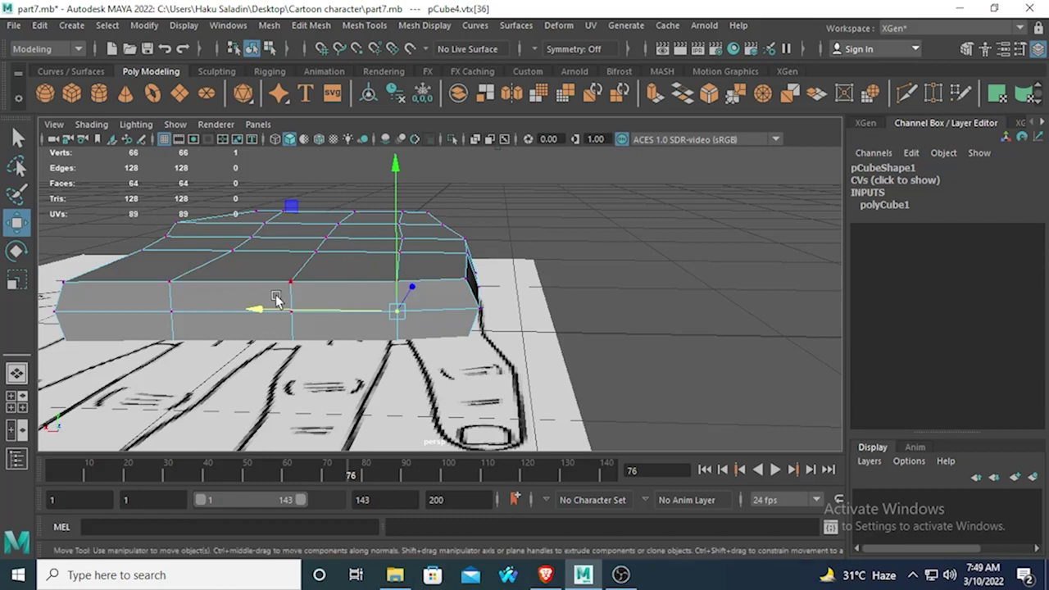
pyautogui.keyDown('alt'); pyautogui.moveTo(188, 341); pyautogui.dragTo(475, 307); pyautogui.keyUp('alt')
pyautogui.keyDown('alt'); pyautogui.moveTo(476, 306); pyautogui.dragTo(450, 350, button='middle'); pyautogui.keyUp('alt')
pyautogui.keyDown('alt'); pyautogui.moveTo(451, 350); pyautogui.dragTo(531, 288); pyautogui.keyUp('alt')
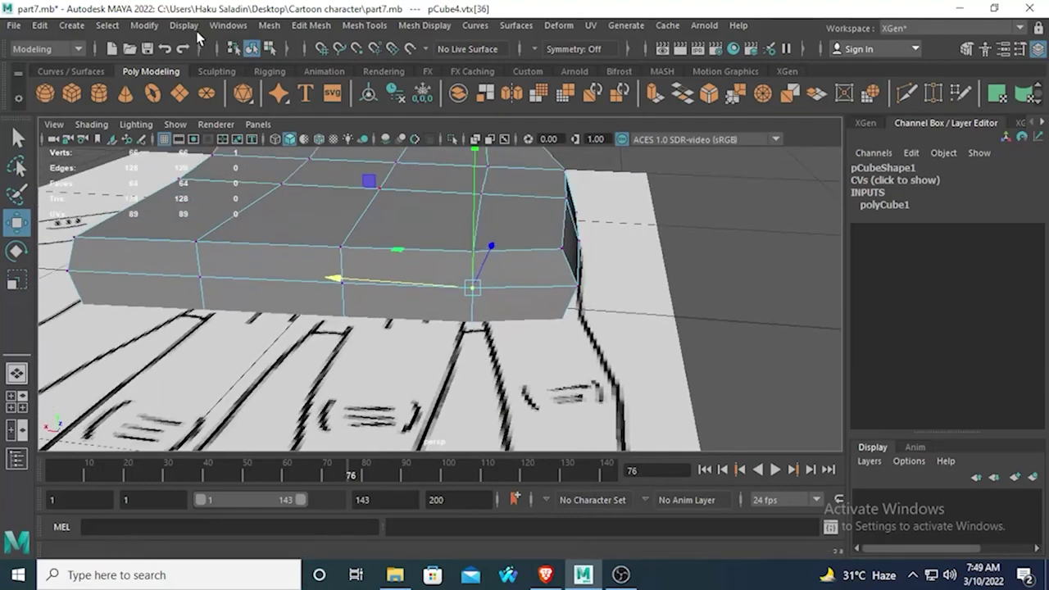
# Step: Switch to edge selection and select the upper knuckle edge above the little finger
pyautogui.click(16, 136)
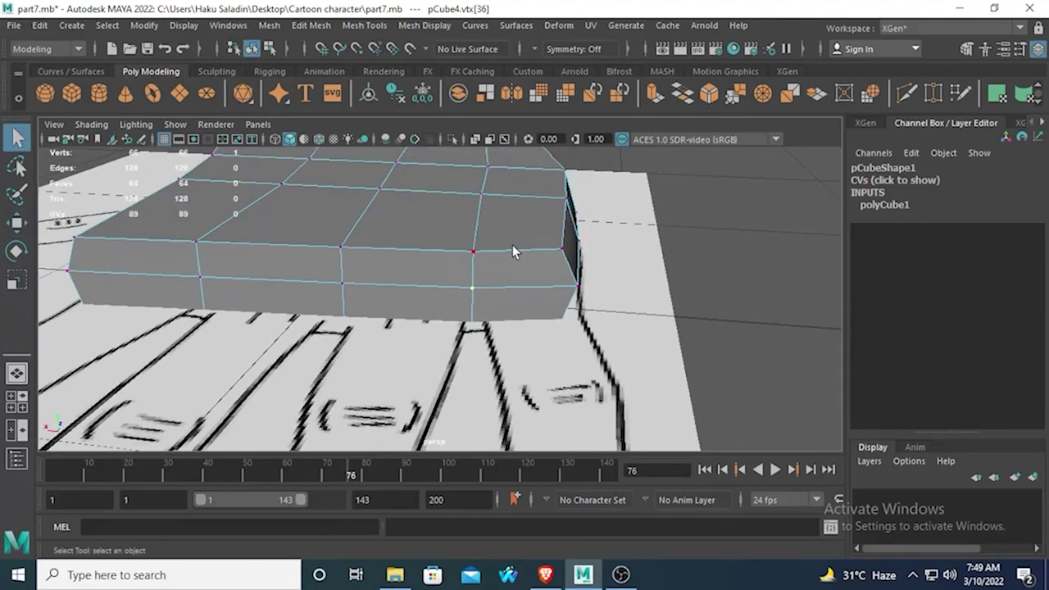
pyautogui.moveTo(513, 244); pyautogui.dragTo(510, 108, button='right')
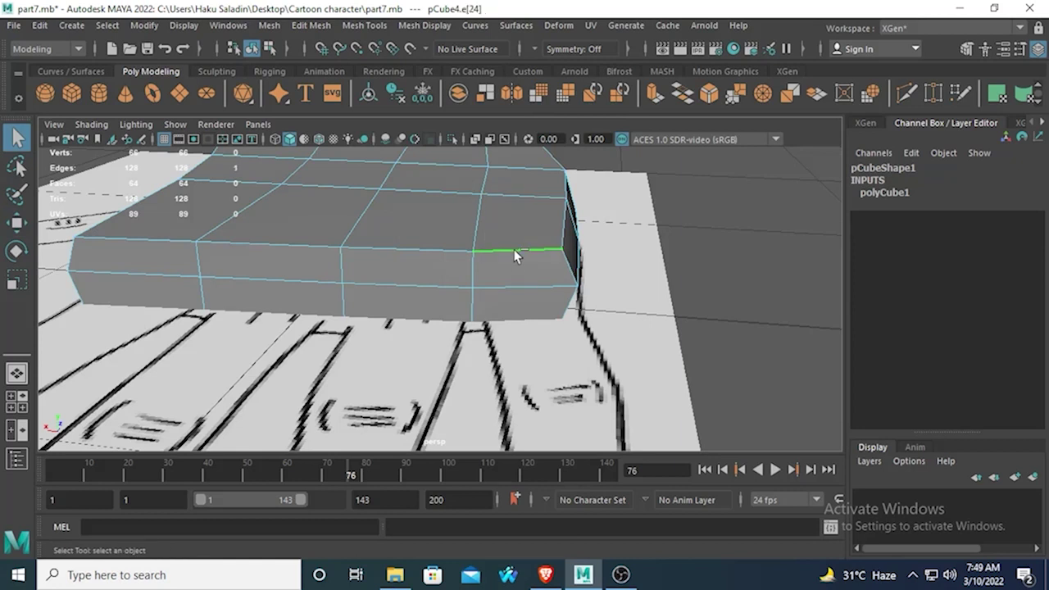
# Step: Insert one lengthwise edge loop through the middle of each of the palm mesh's four finger sections
pyautogui.keyDown('shift'); pyautogui.moveTo(513, 249); pyautogui.dragTo(484, 308, button='right'); pyautogui.keyUp('shift')
pyautogui.click(382, 249)
pyautogui.keyDown('shift'); pyautogui.moveTo(382, 249); pyautogui.dragTo(351, 287, button='right'); pyautogui.keyUp('shift')
pyautogui.keyDown('shift'); pyautogui.moveTo(267, 242); pyautogui.dragTo(295, 295, button='right'); pyautogui.keyUp('shift')
pyautogui.click(130, 238)
pyautogui.keyDown('shift'); pyautogui.moveTo(131, 237); pyautogui.dragTo(267, 281, button='right'); pyautogui.keyUp('shift')
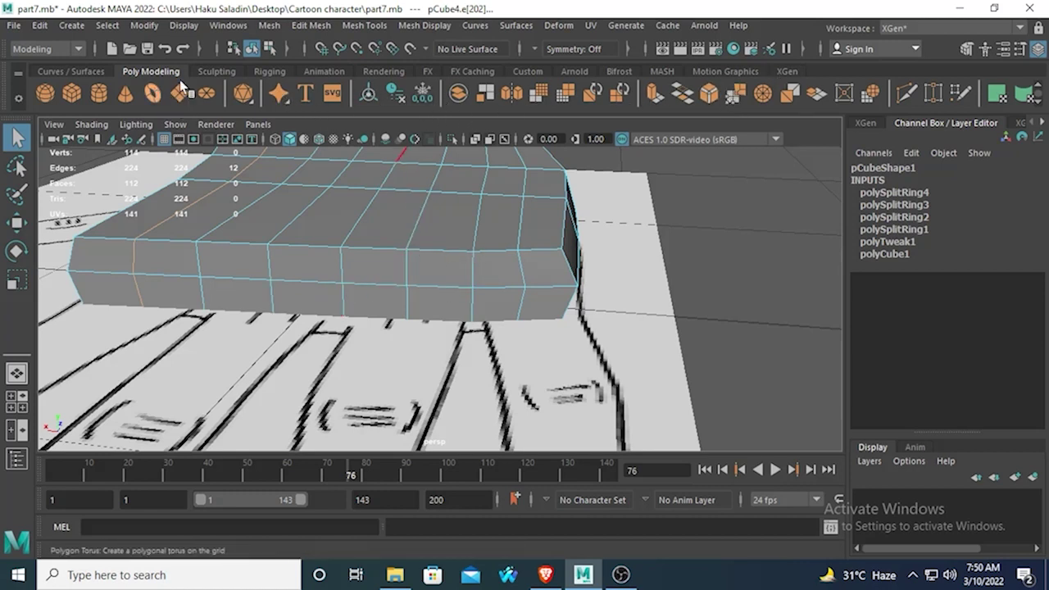
# Step: With the Insert Edge Loop tool, add a loop close beside the little–ring and the ring–middle finger dividing edges of the palm
pyautogui.click(308, 26)
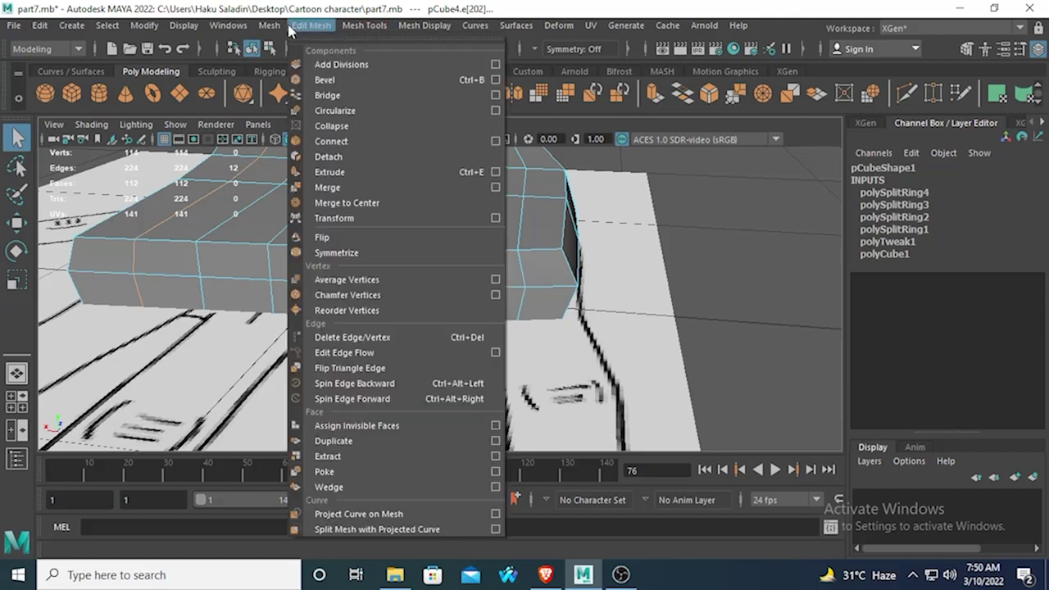
pyautogui.moveTo(352, 25)
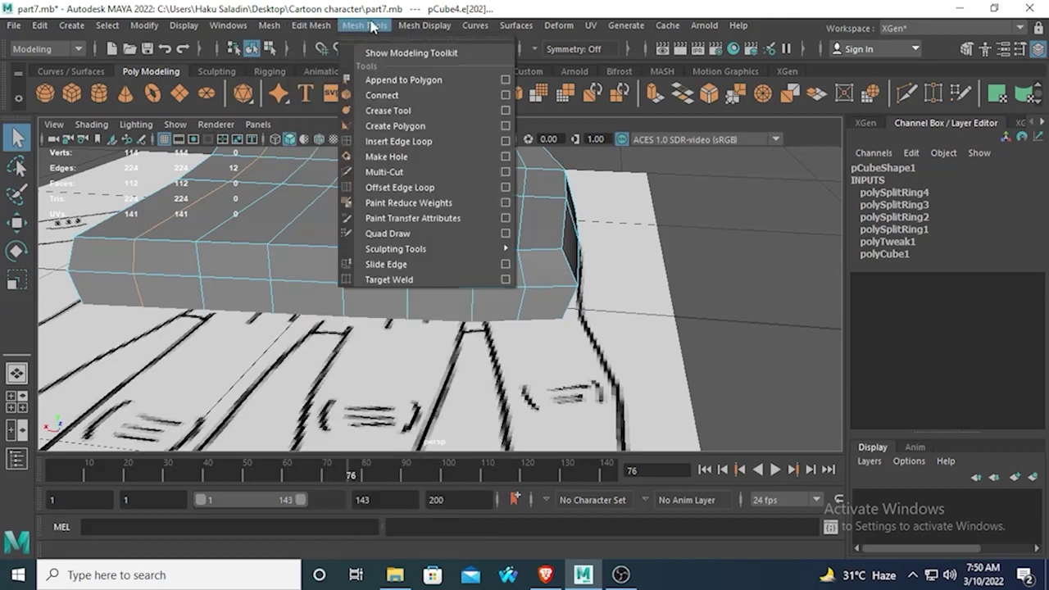
pyautogui.click(399, 141)
pyautogui.keyDown('alt'); pyautogui.moveTo(457, 249); pyautogui.dragTo(498, 292); pyautogui.keyUp('alt')
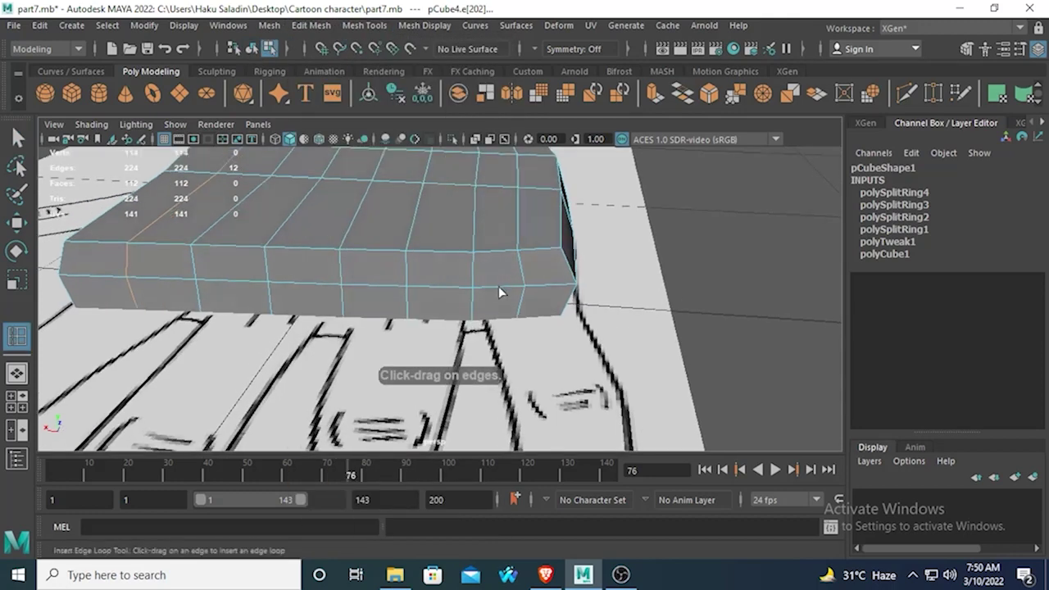
pyautogui.click(481, 254)
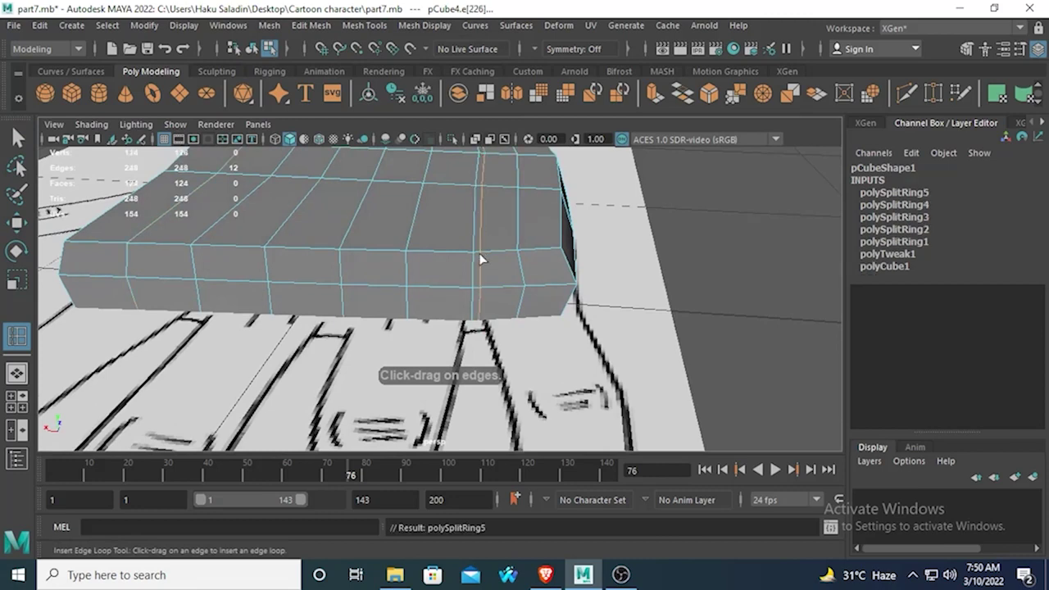
pyautogui.keyDown('alt'); pyautogui.moveTo(398, 253); pyautogui.dragTo(358, 266); pyautogui.keyUp('alt')
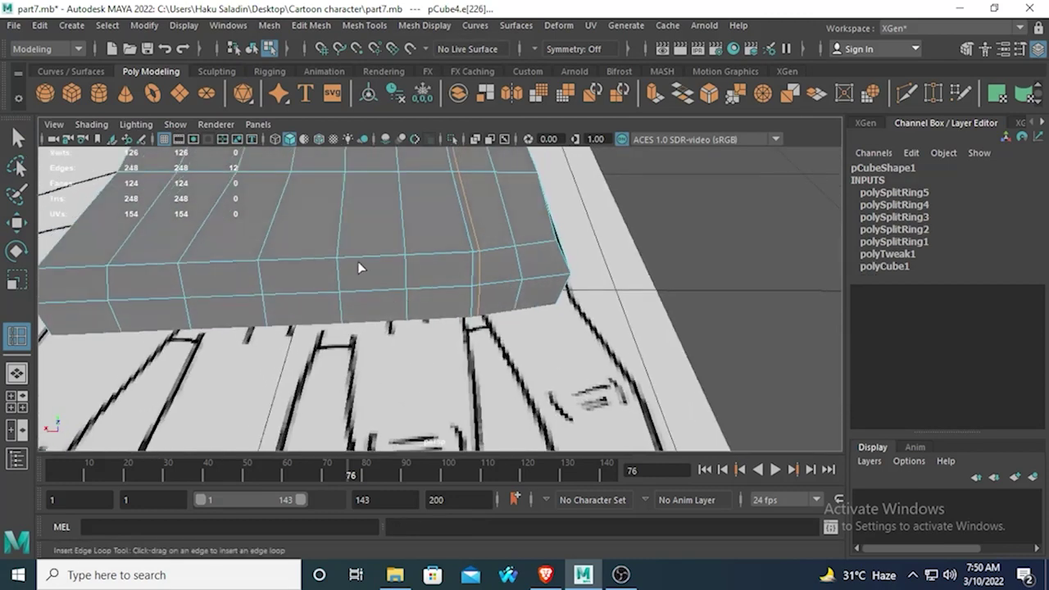
pyautogui.click(346, 261)
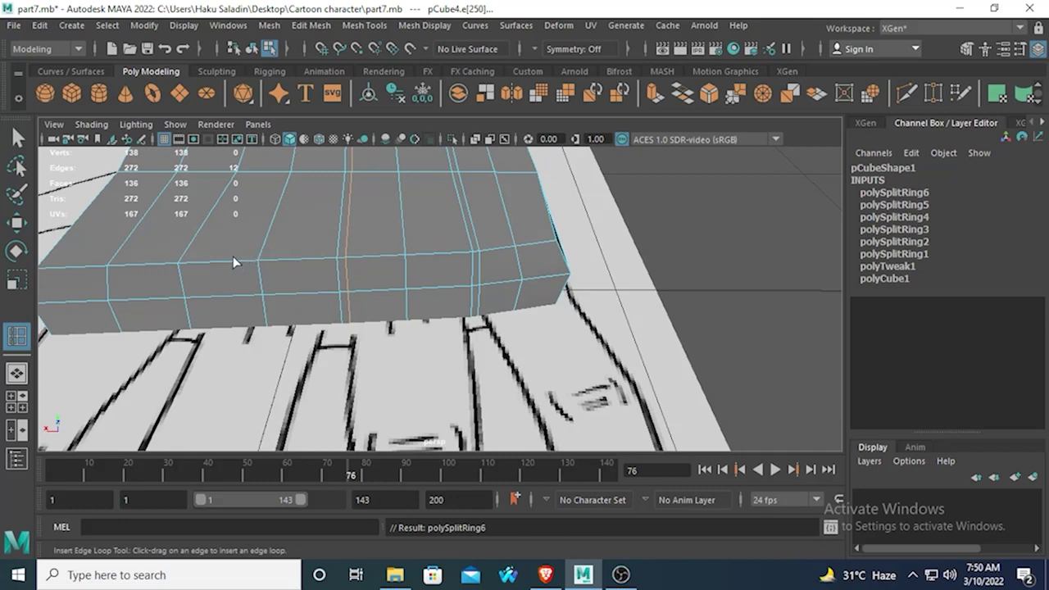
# Step: In the top view, insert an edge loop close beside the palm's index–middle finger dividing edge and leave the tool
pyautogui.press('space')
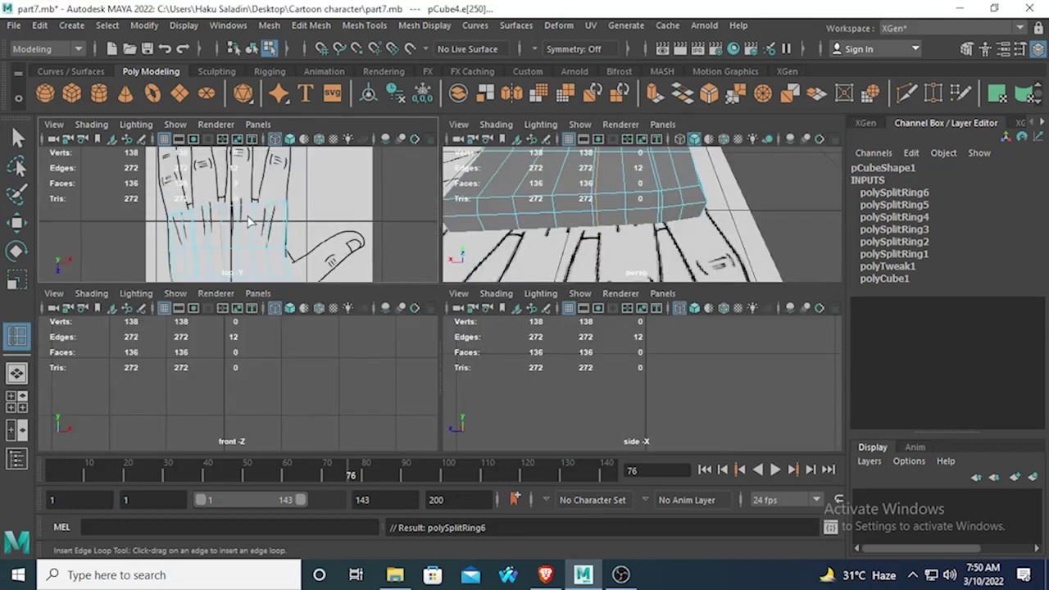
pyautogui.press('space')
pyautogui.scroll(2, 428, 276)
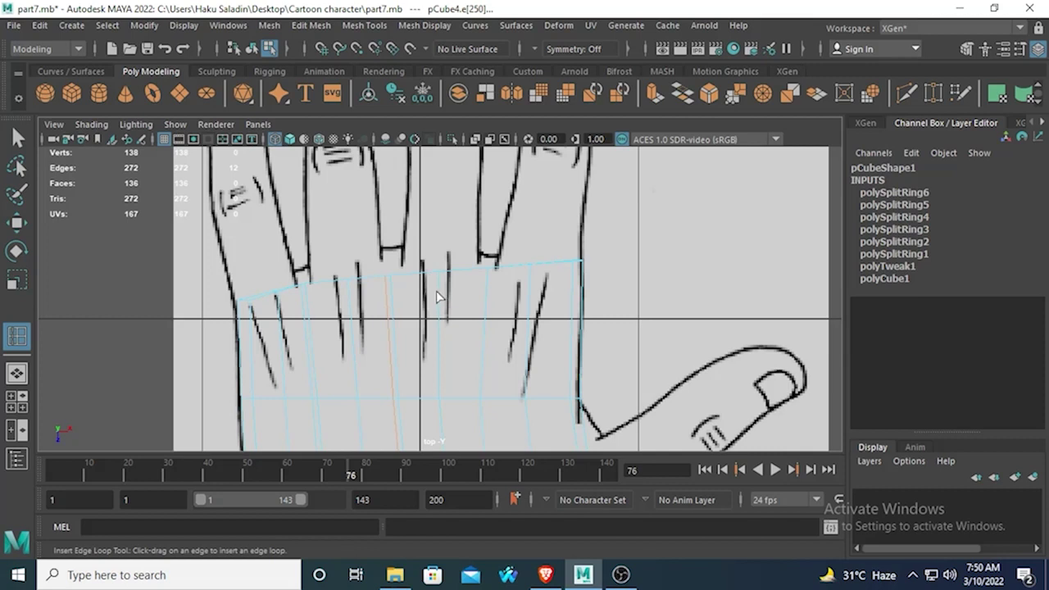
pyautogui.click(483, 270)
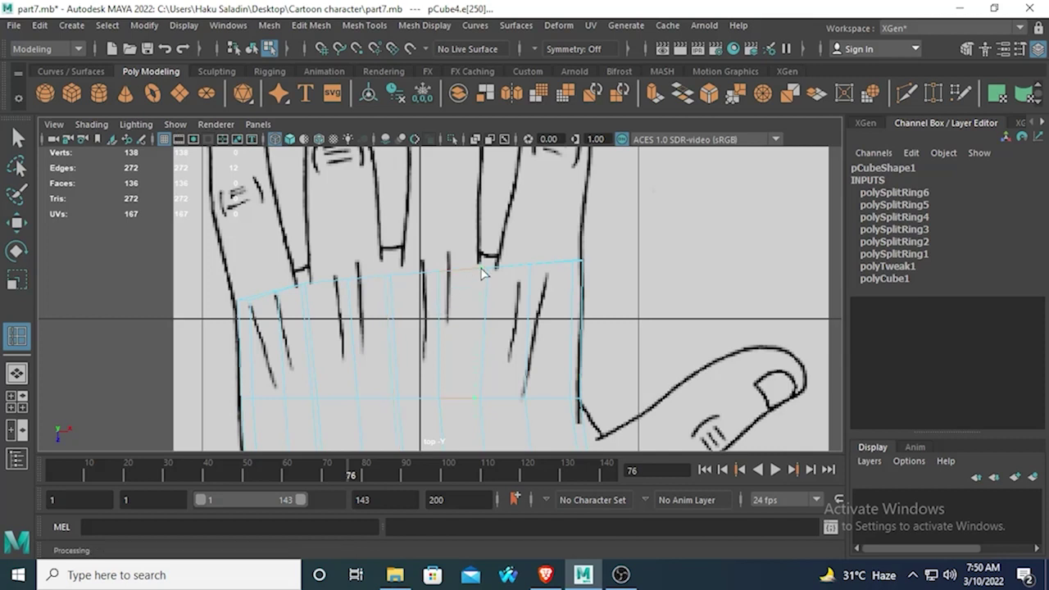
pyautogui.click(483, 271)
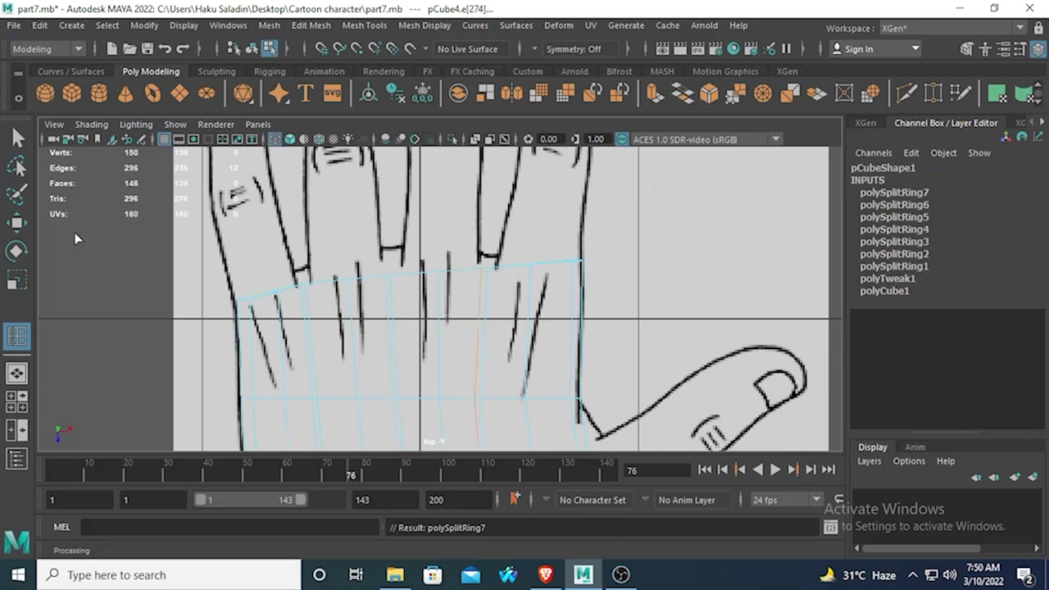
pyautogui.press('q')
pyautogui.scroll(-3, 488, 223)
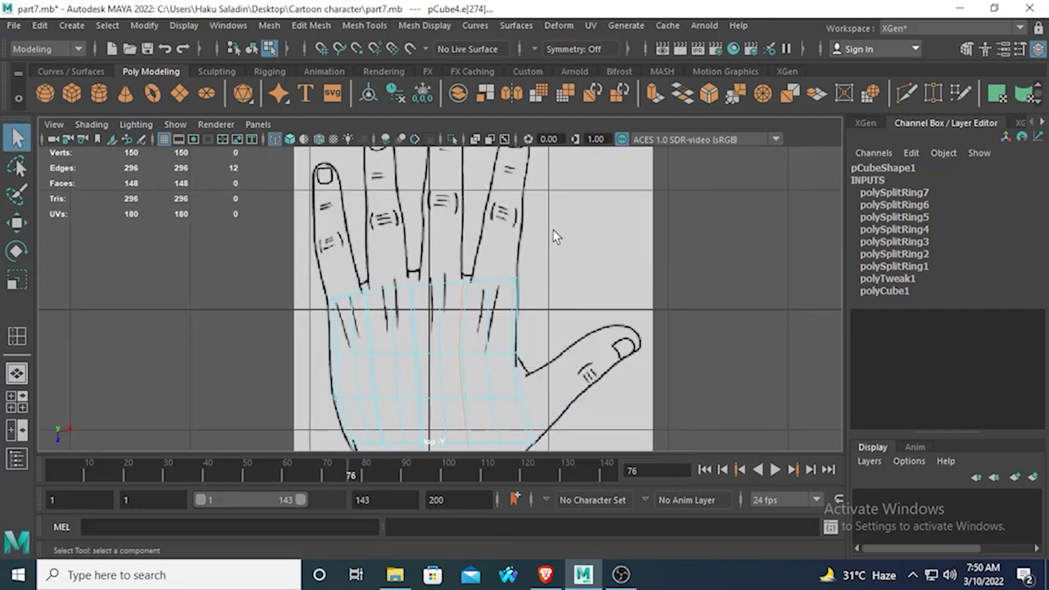
# Step: In the perspective view, try to lower the two top front corner vertices of the palm's little-finger section
pyautogui.press('space')
pyautogui.press('space')
pyautogui.keyDown('alt'); pyautogui.moveTo(590, 222); pyautogui.dragTo(518, 219); pyautogui.keyUp('alt')
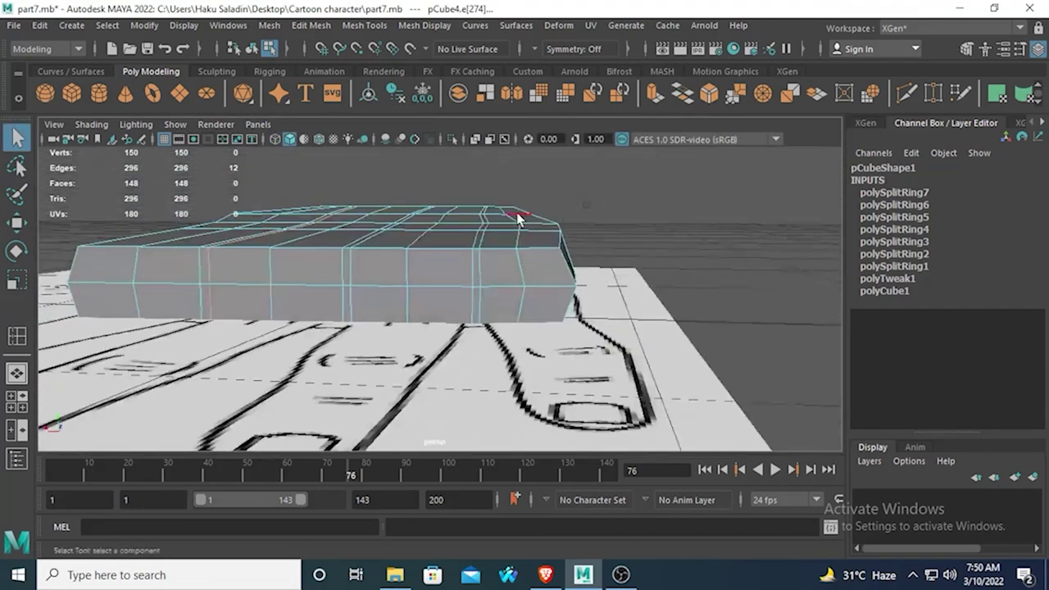
pyautogui.keyDown('alt'); pyautogui.moveTo(518, 218); pyautogui.dragTo(505, 271, button='right'); pyautogui.keyUp('alt')
pyautogui.moveTo(492, 232); pyautogui.dragTo(426, 151, button='right')
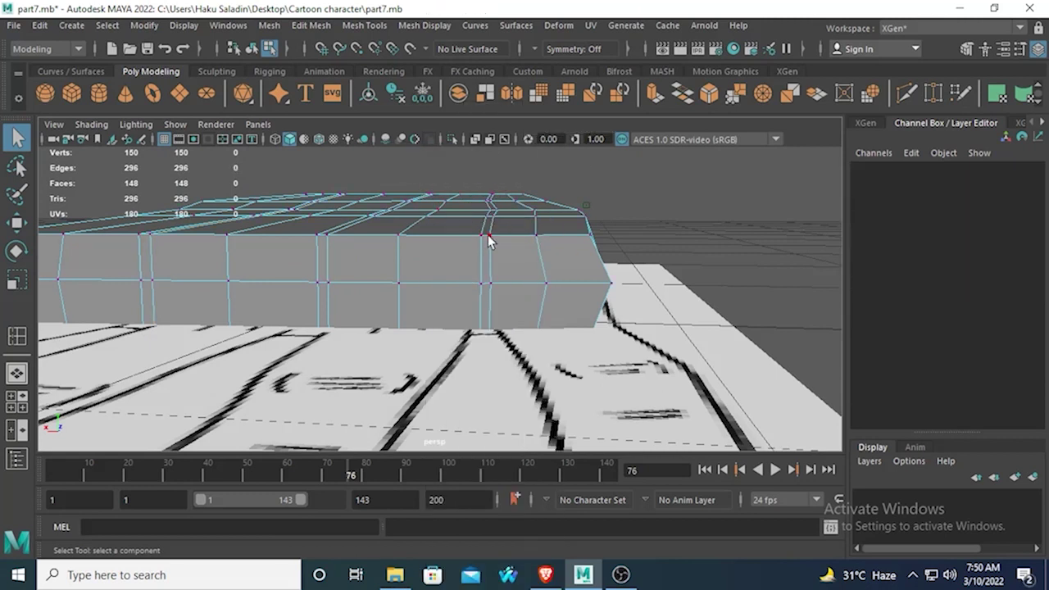
pyautogui.click(488, 236)
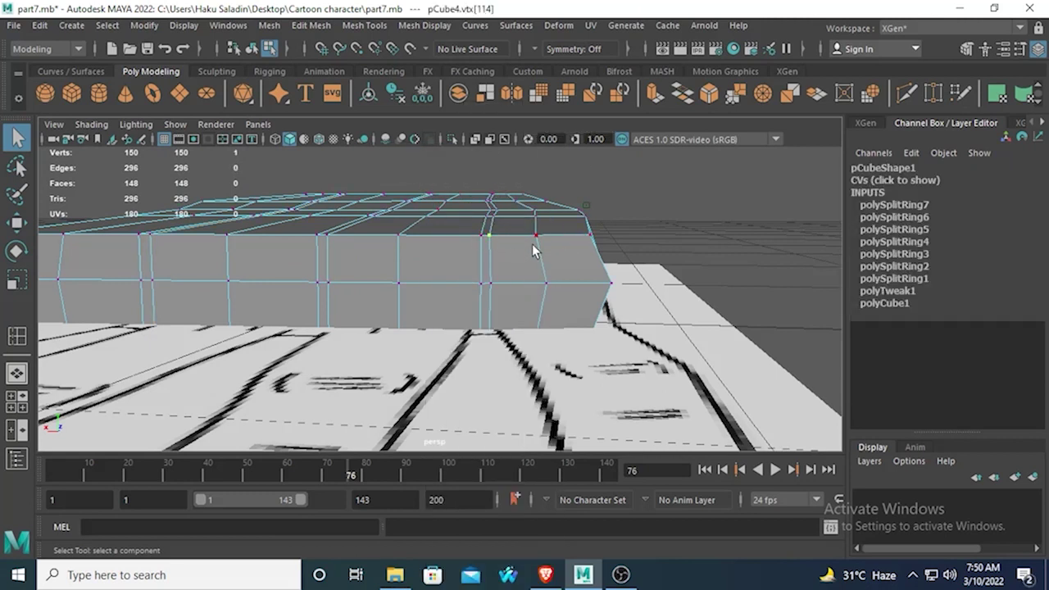
pyautogui.keyDown('shift'); pyautogui.click(585, 239); pyautogui.keyUp('shift')
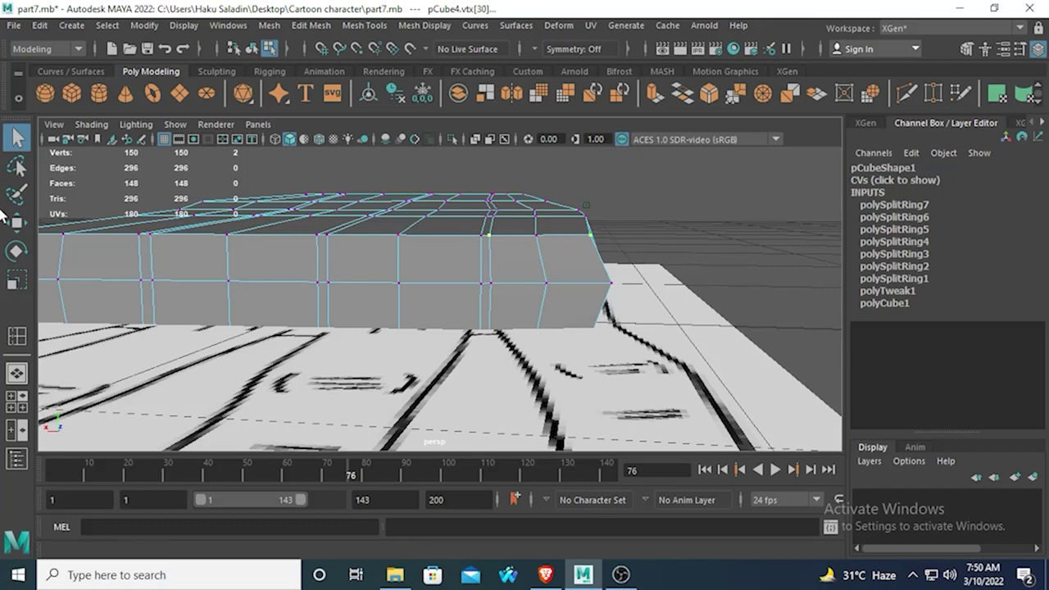
pyautogui.press('w')
pyautogui.keyDown('alt'); pyautogui.moveTo(562, 237); pyautogui.dragTo(510, 190); pyautogui.keyUp('alt')
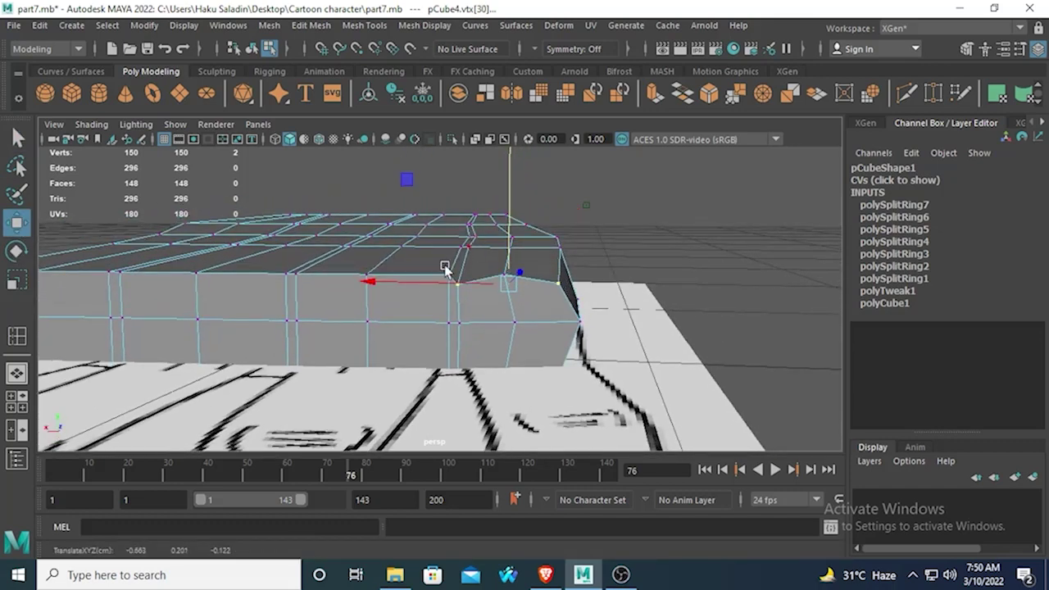
pyautogui.moveTo(447, 266); pyautogui.dragTo(547, 304)
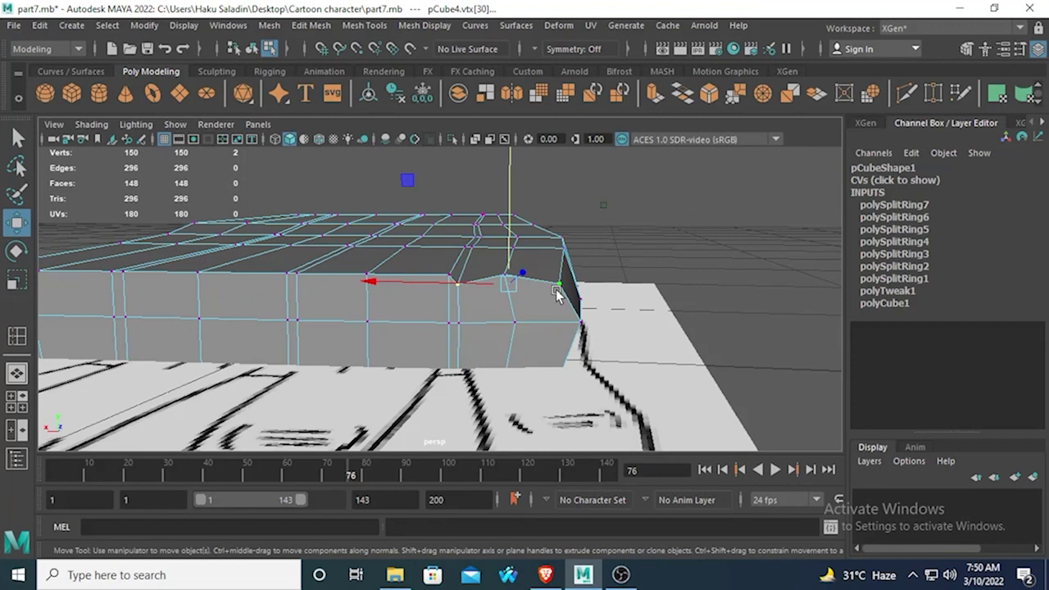
pyautogui.hotkey('ctrl', 'z')
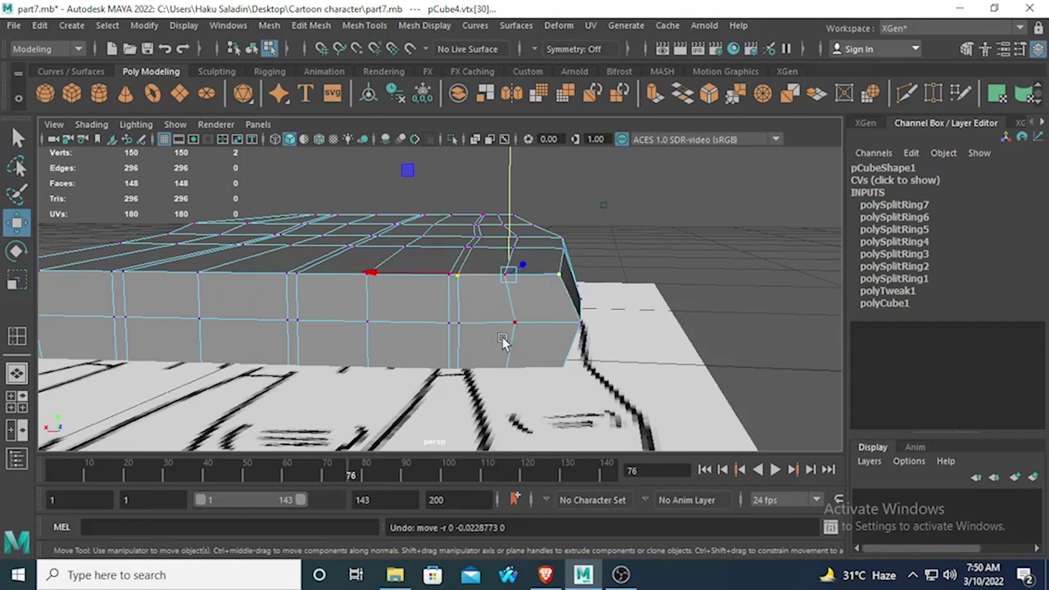
# Step: Lower the two top front corner vertices of the little-finger section slightly and select the two matching bottom vertices
pyautogui.click(461, 275)
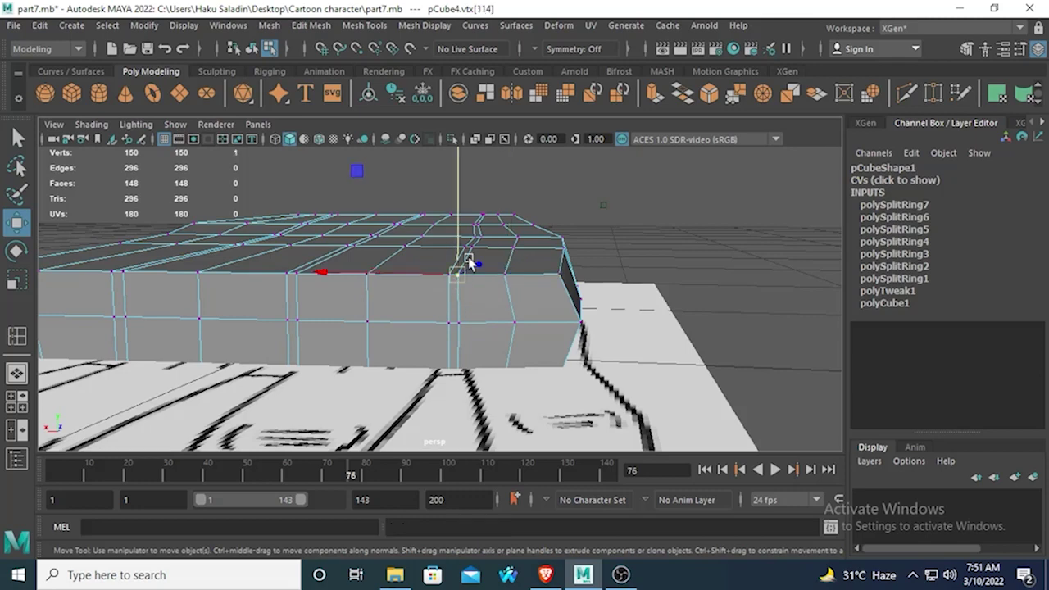
pyautogui.keyDown('shift'); pyautogui.click(549, 291); pyautogui.keyUp('shift')
pyautogui.keyDown('alt'); pyautogui.moveTo(440, 238); pyautogui.dragTo(496, 195); pyautogui.keyUp('alt')
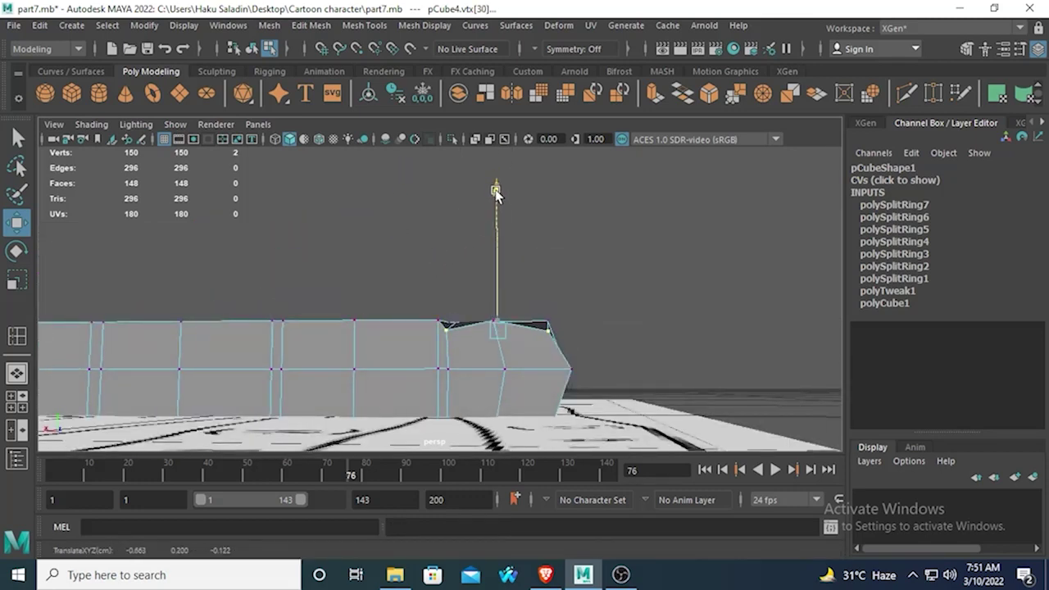
pyautogui.click(547, 409)
pyautogui.keyDown('shift'); pyautogui.click(460, 418); pyautogui.keyUp('shift')
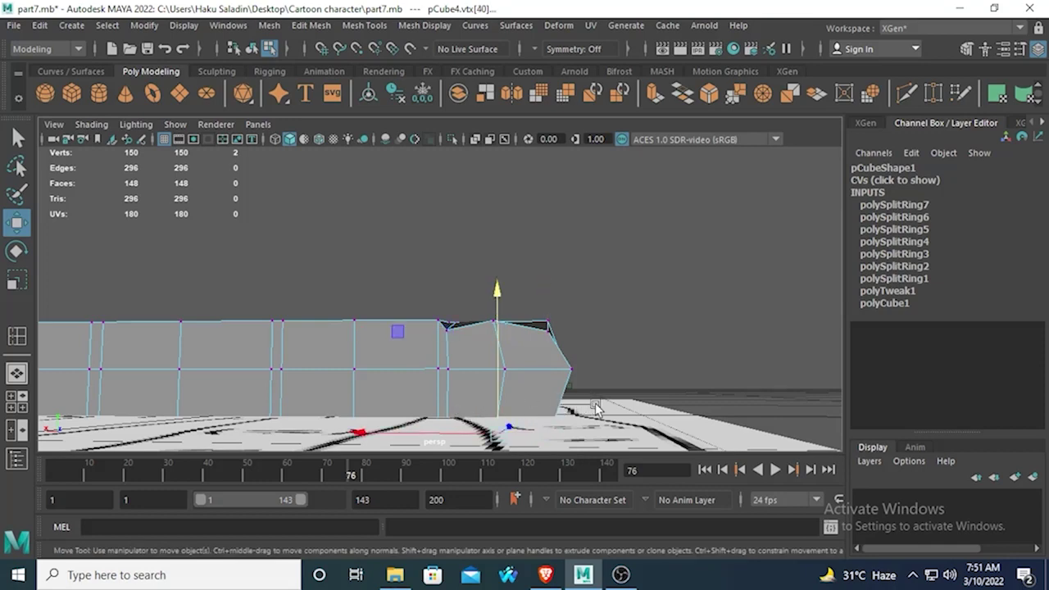
# Step: Move the hand reference image plane down out of the way to Translate Y -7.042
pyautogui.moveTo(597, 406); pyautogui.dragTo(562, 273, button='right')
pyautogui.moveTo(499, 329); pyautogui.dragTo(590, 132, button='right')
pyautogui.keyDown('alt'); pyautogui.moveTo(593, 147); pyautogui.dragTo(370, 293); pyautogui.keyUp('alt')
pyautogui.click(532, 423)
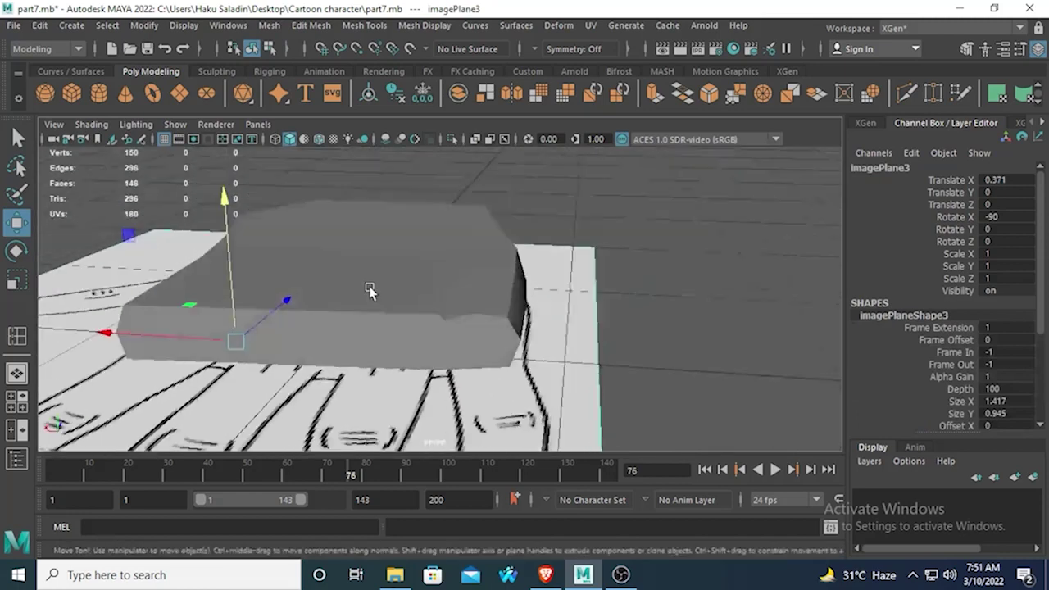
pyautogui.keyDown('alt'); pyautogui.moveTo(223, 189); pyautogui.dragTo(487, 281); pyautogui.keyUp('alt')
pyautogui.click(582, 238)
pyautogui.click(518, 376)
pyautogui.scroll(-2, 529, 377)
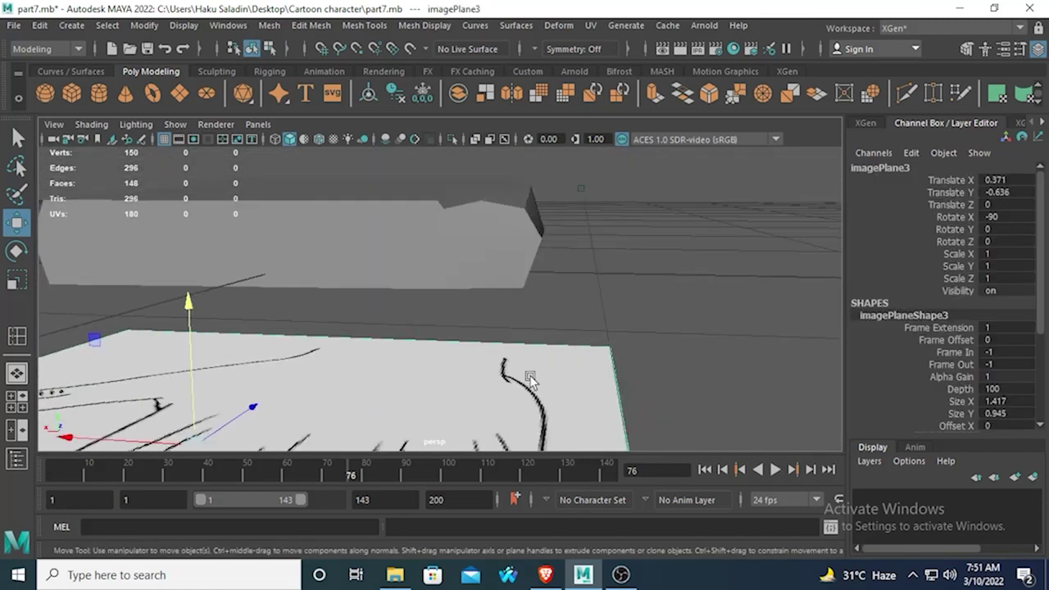
pyautogui.scroll(-6, 131, 276)
pyautogui.moveTo(383, 188); pyautogui.dragTo(470, 573)
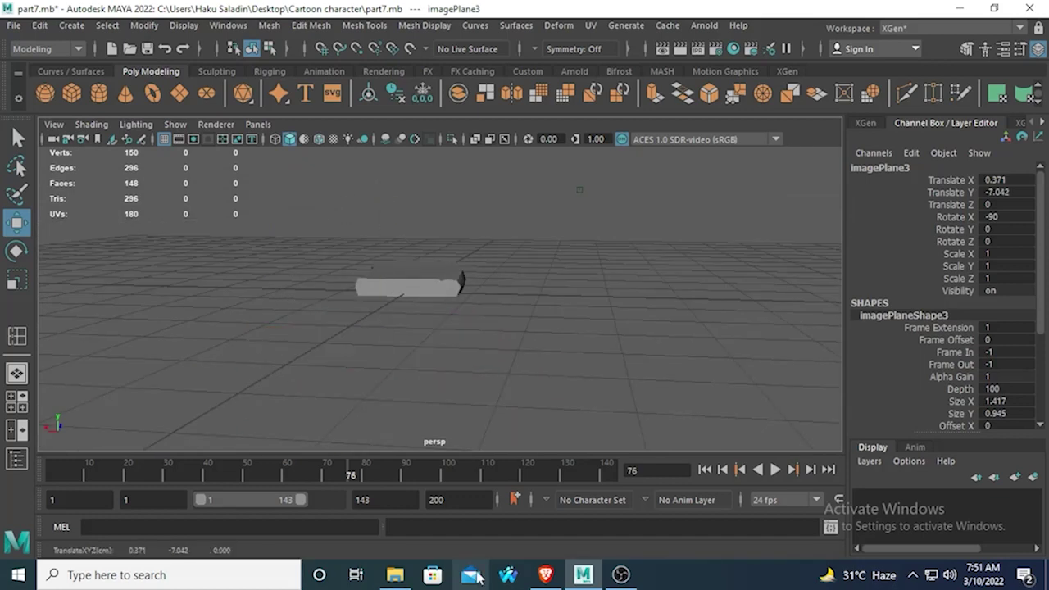
pyautogui.click(504, 326)
# Step: Return to vertex editing on the palm mesh and raise the two bottom front corner vertices of the little-finger section slightly
pyautogui.scroll(6, 504, 326)
pyautogui.click(523, 236)
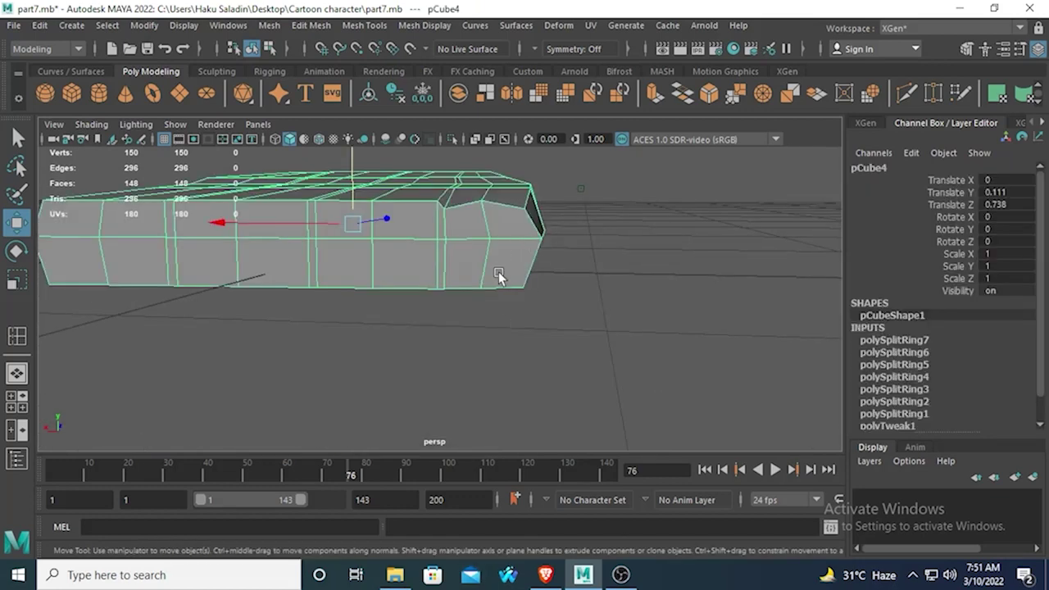
pyautogui.moveTo(450, 283); pyautogui.dragTo(358, 115, button='right')
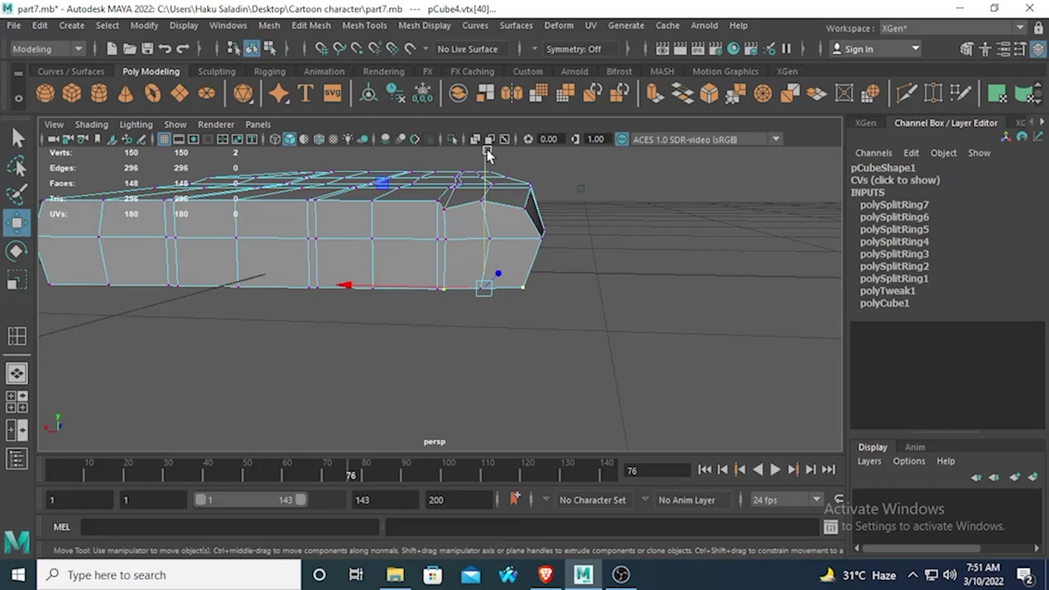
pyautogui.moveTo(487, 151); pyautogui.dragTo(484, 144)
# Step: Scale the little-finger section's bottom corner vertices closer together along X, to about 0.93, and narrow its top corner pair as well
pyautogui.keyDown('alt'); pyautogui.moveTo(478, 327); pyautogui.dragTo(460, 288); pyautogui.keyUp('alt')
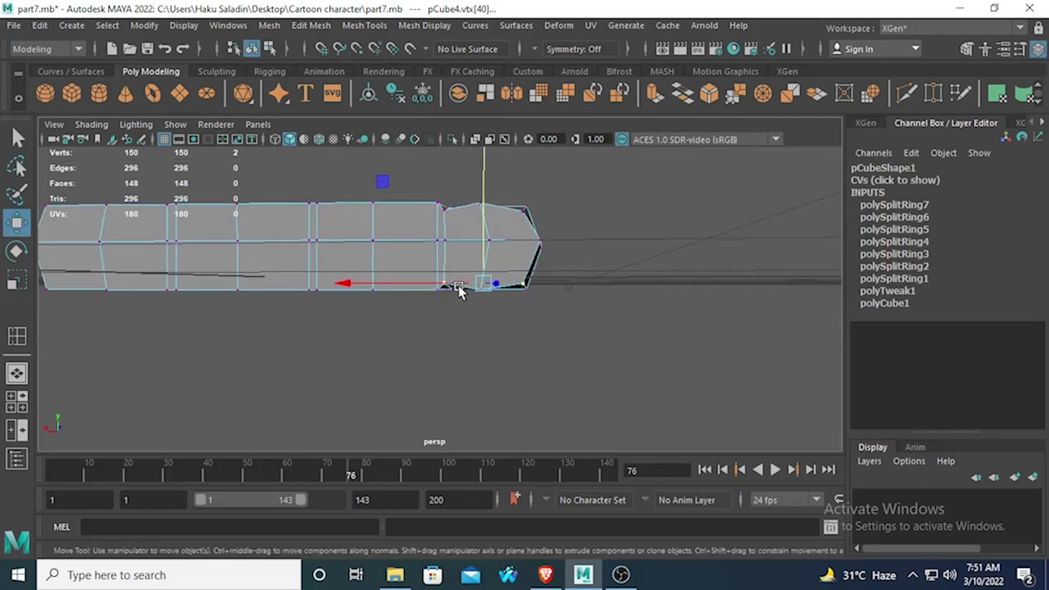
pyautogui.click(16, 278)
pyautogui.click(350, 283)
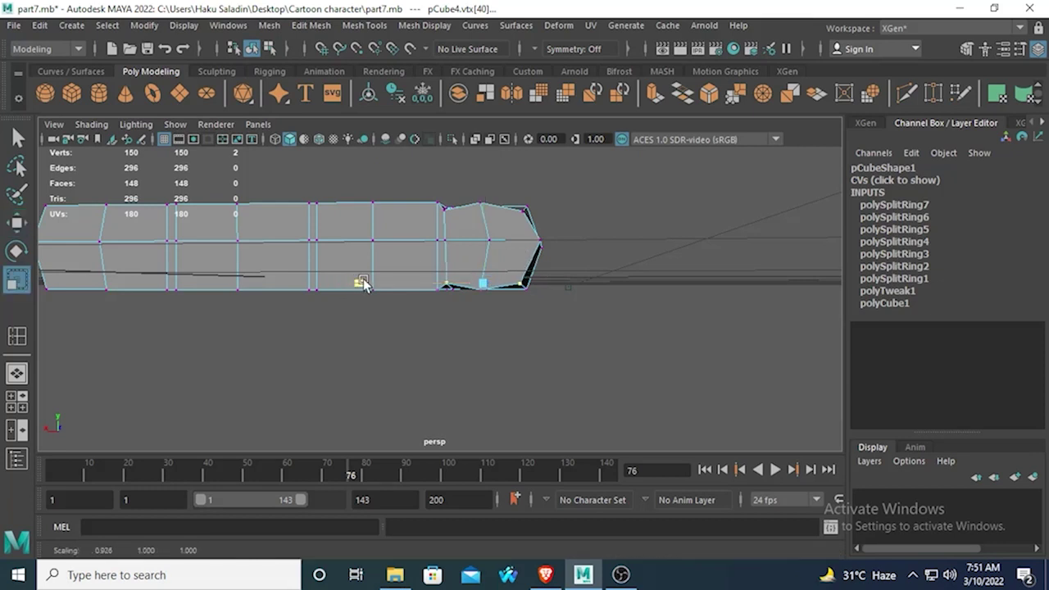
pyautogui.click(523, 211)
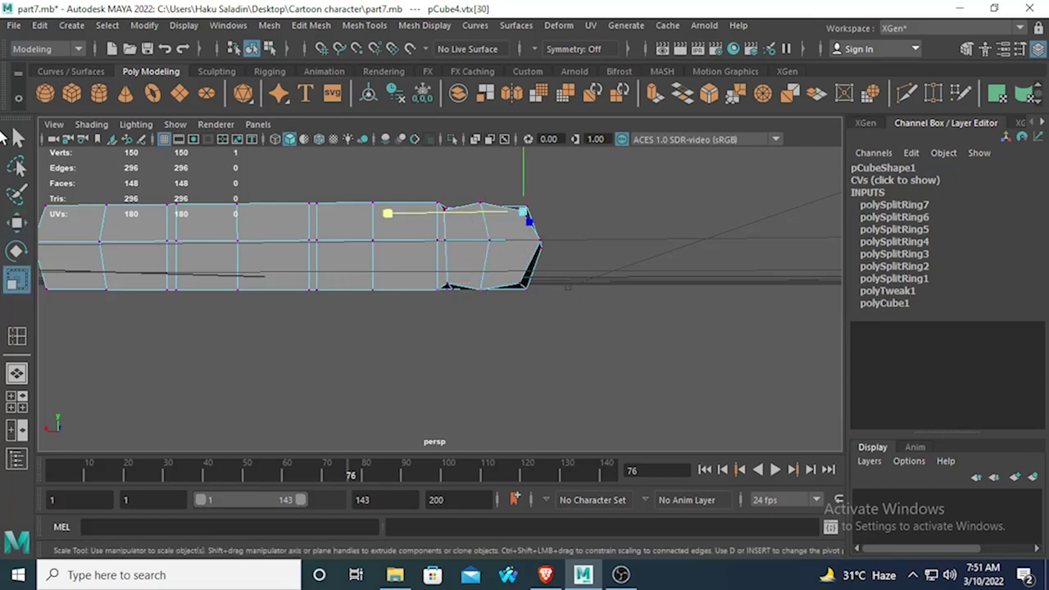
pyautogui.click(17, 137)
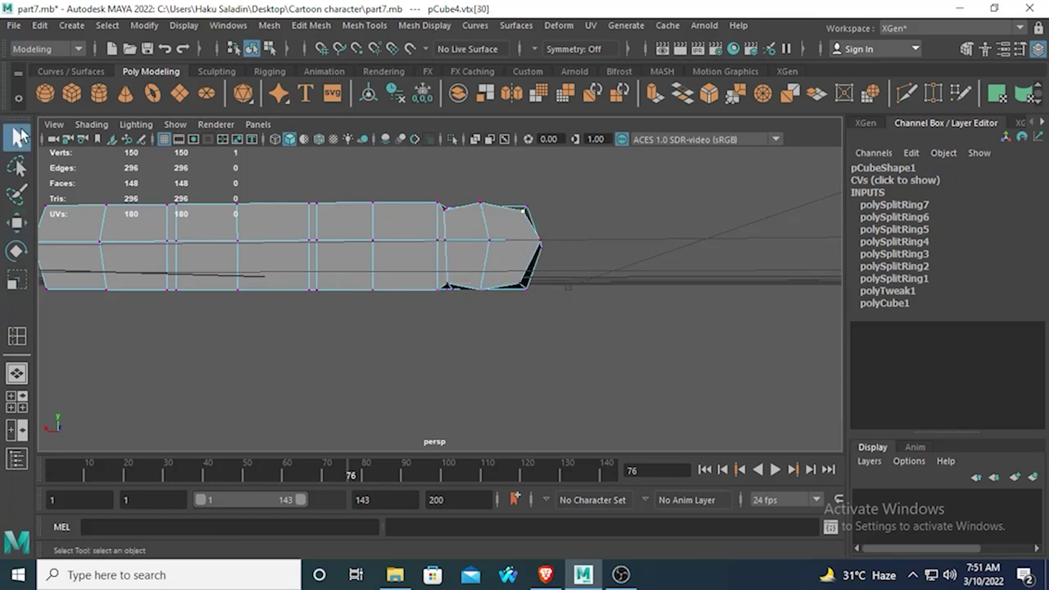
pyautogui.click(16, 279)
pyautogui.moveTo(352, 216); pyautogui.dragTo(414, 244)
# Step: Move the inner mid-height front vertex of the little-finger section along X toward the neighbouring edge loop
pyautogui.click(446, 240)
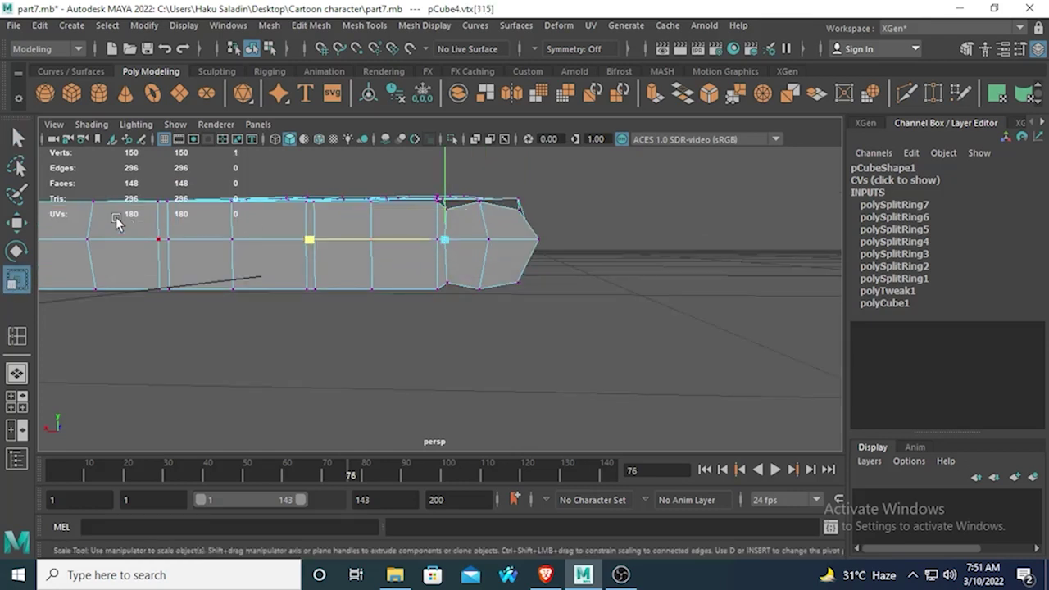
pyautogui.click(16, 222)
pyautogui.moveTo(304, 237); pyautogui.dragTo(300, 243)
pyautogui.keyDown('alt'); pyautogui.moveTo(472, 244); pyautogui.dragTo(419, 297); pyautogui.keyUp('alt')
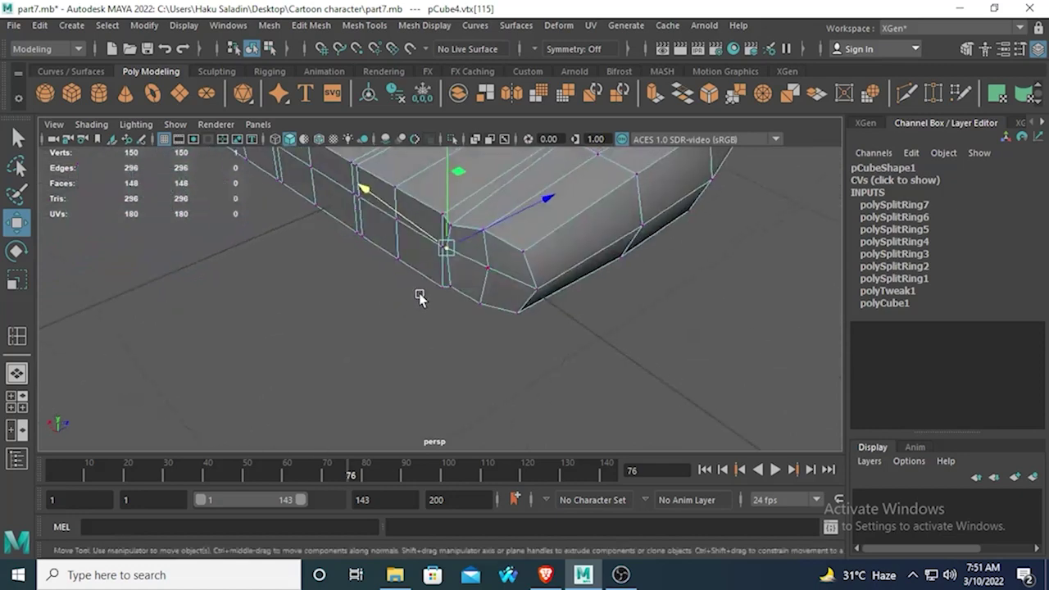
# Step: Scale the ring-finger section's two top front corner vertices closer together along X
pyautogui.click(463, 220)
pyautogui.keyDown('alt'); pyautogui.moveTo(464, 220); pyautogui.dragTo(403, 266); pyautogui.keyUp('alt')
pyautogui.moveTo(419, 225); pyautogui.dragTo(422, 226)
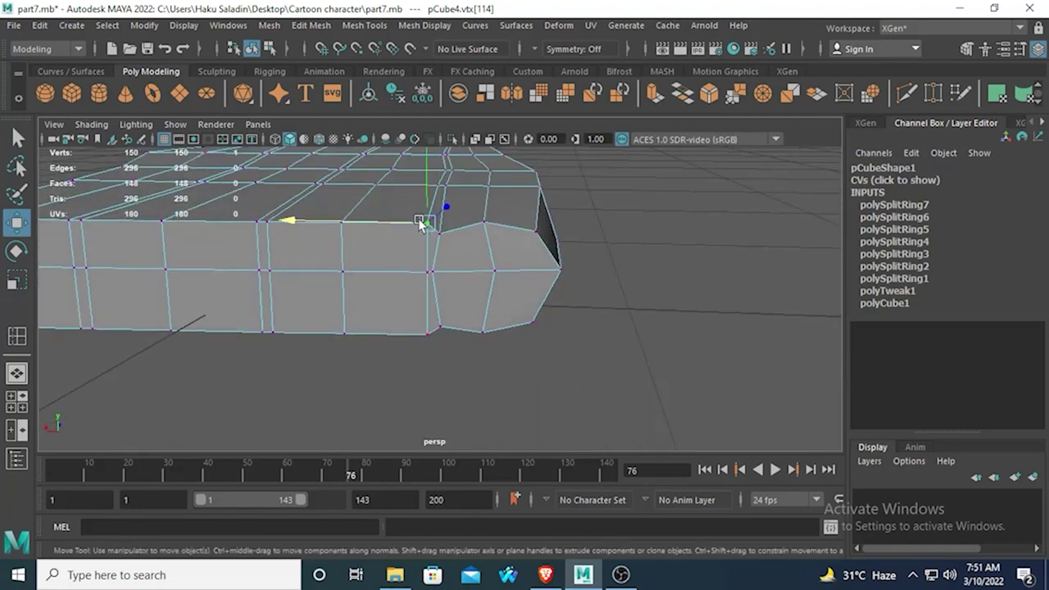
pyautogui.keyDown('shift'); pyautogui.click(273, 227); pyautogui.keyUp('shift')
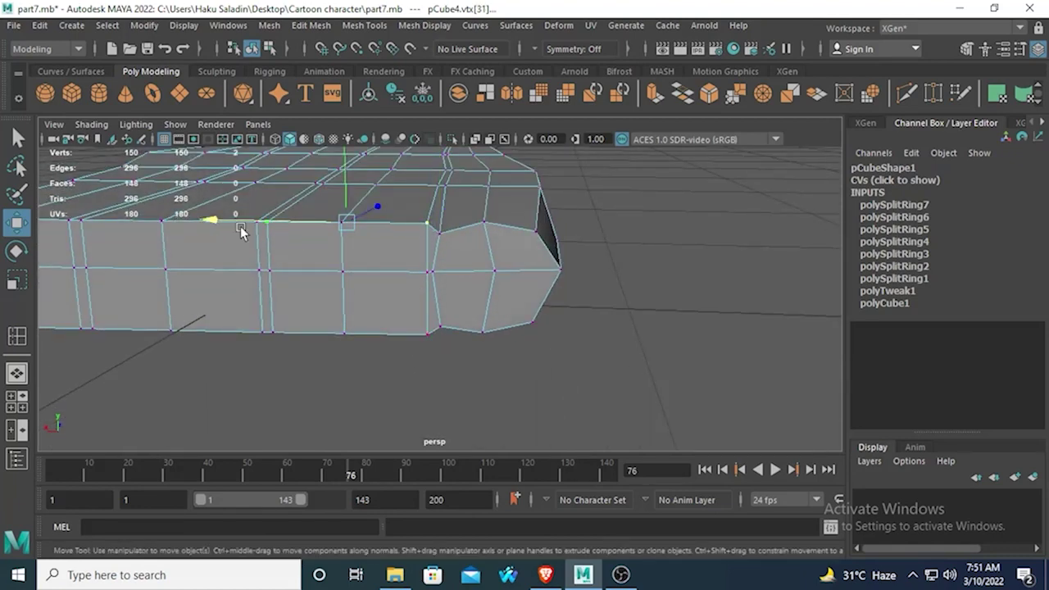
pyautogui.keyDown('alt'); pyautogui.moveTo(249, 246); pyautogui.dragTo(321, 241); pyautogui.keyUp('alt')
pyautogui.press('r')
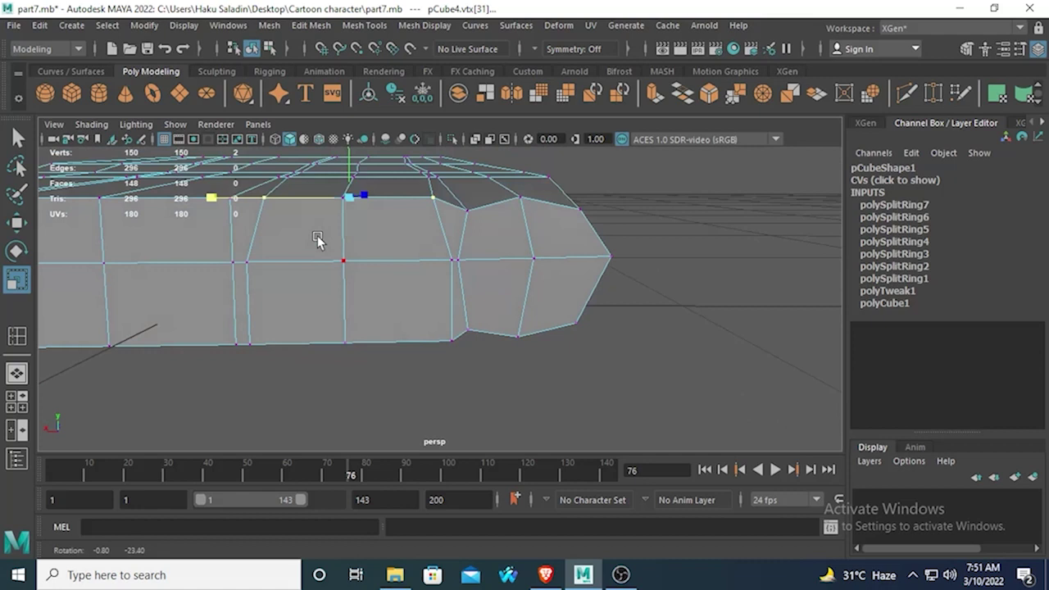
# Step: Narrow the ring-finger section's bottom corner pair along X to match, and scale all four corners closer together along Y
pyautogui.click(422, 327)
pyautogui.keyDown('shift'); pyautogui.click(276, 343); pyautogui.keyUp('shift')
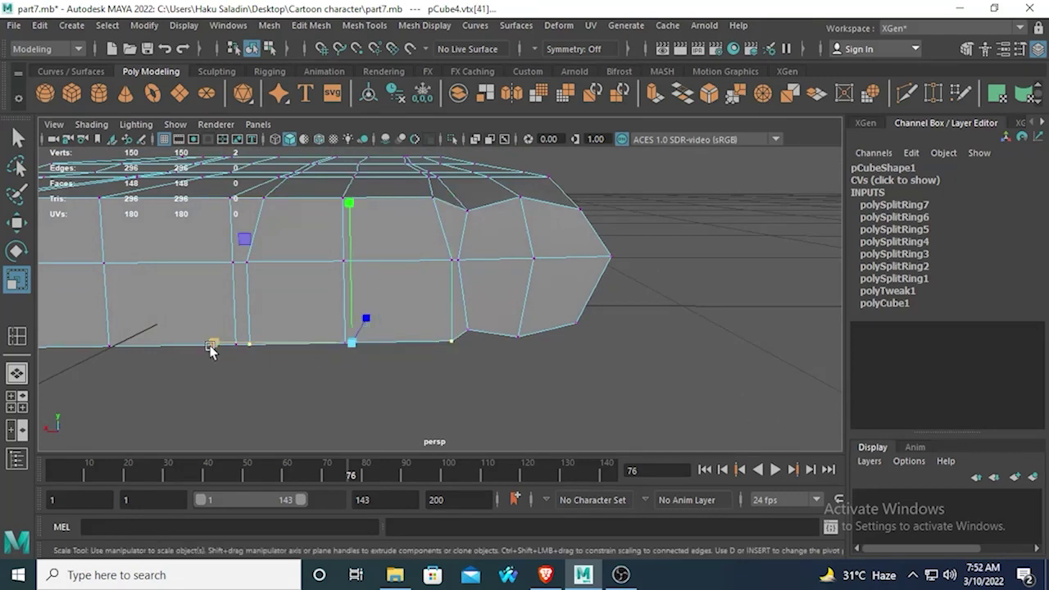
pyautogui.moveTo(211, 350); pyautogui.dragTo(237, 342)
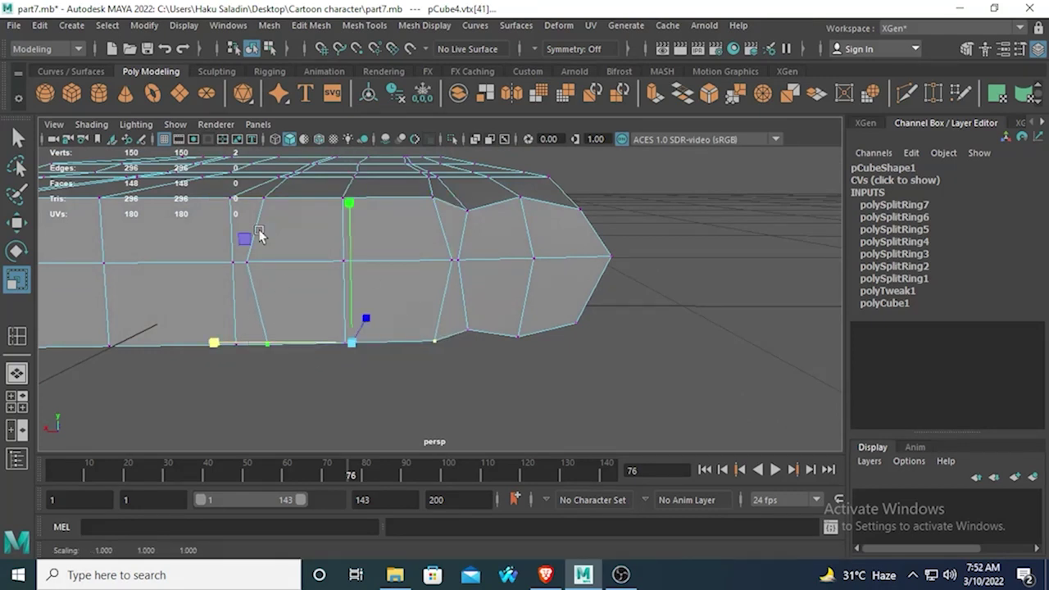
pyautogui.keyDown('shift'); pyautogui.click(256, 211); pyautogui.keyUp('shift')
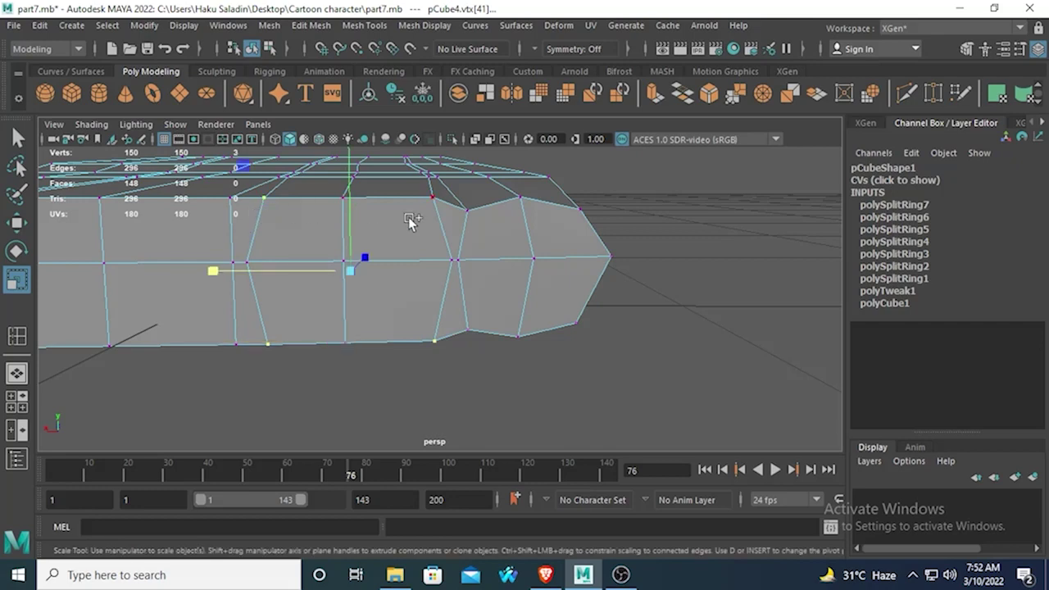
pyautogui.keyDown('alt'); pyautogui.moveTo(256, 258); pyautogui.dragTo(335, 269); pyautogui.keyUp('alt')
pyautogui.moveTo(353, 208); pyautogui.dragTo(354, 229)
# Step: Select the middle-finger section's four front corner vertices and scale them closer together along X to about 0.84
pyautogui.keyDown('alt'); pyautogui.moveTo(339, 301); pyautogui.dragTo(403, 200); pyautogui.keyUp('alt')
pyautogui.click(446, 184)
pyautogui.press('Left')
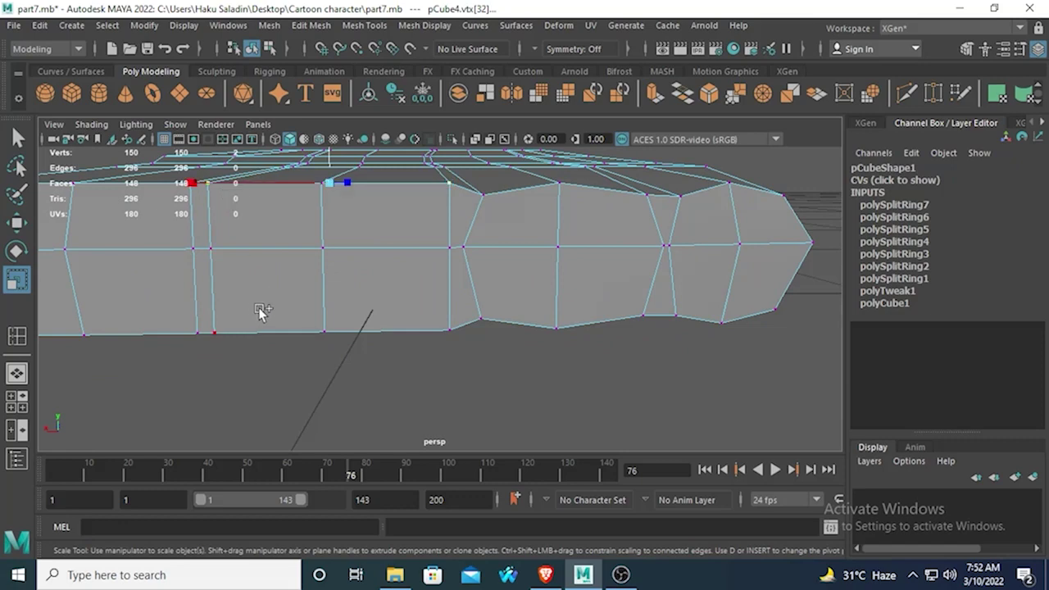
pyautogui.press('Down')
pyautogui.keyDown('alt'); pyautogui.moveTo(299, 244); pyautogui.dragTo(356, 258); pyautogui.keyUp('alt')
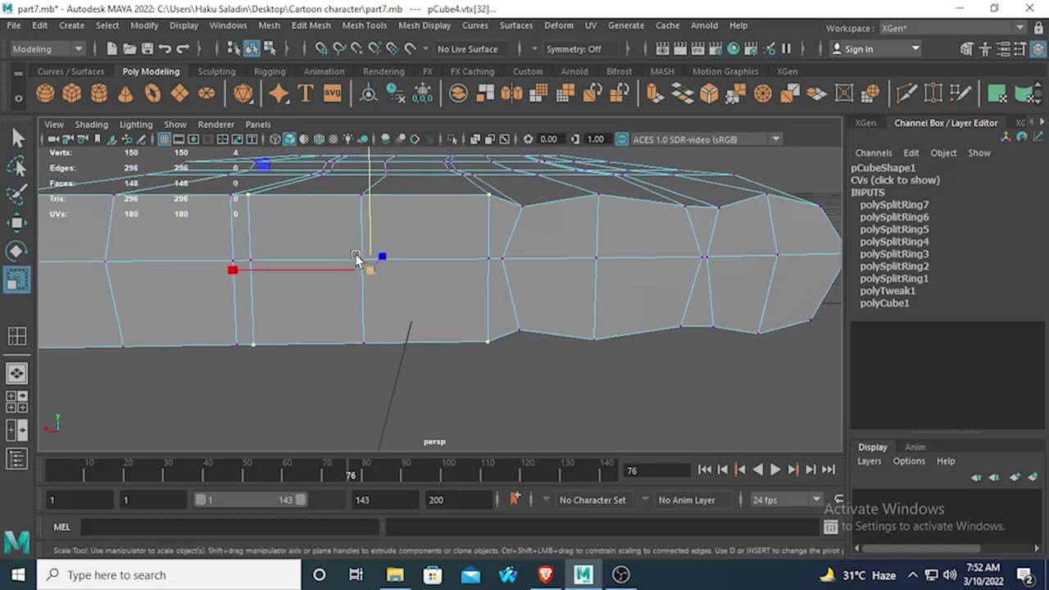
pyautogui.keyDown('alt'); pyautogui.moveTo(234, 273); pyautogui.dragTo(339, 281); pyautogui.keyUp('alt')
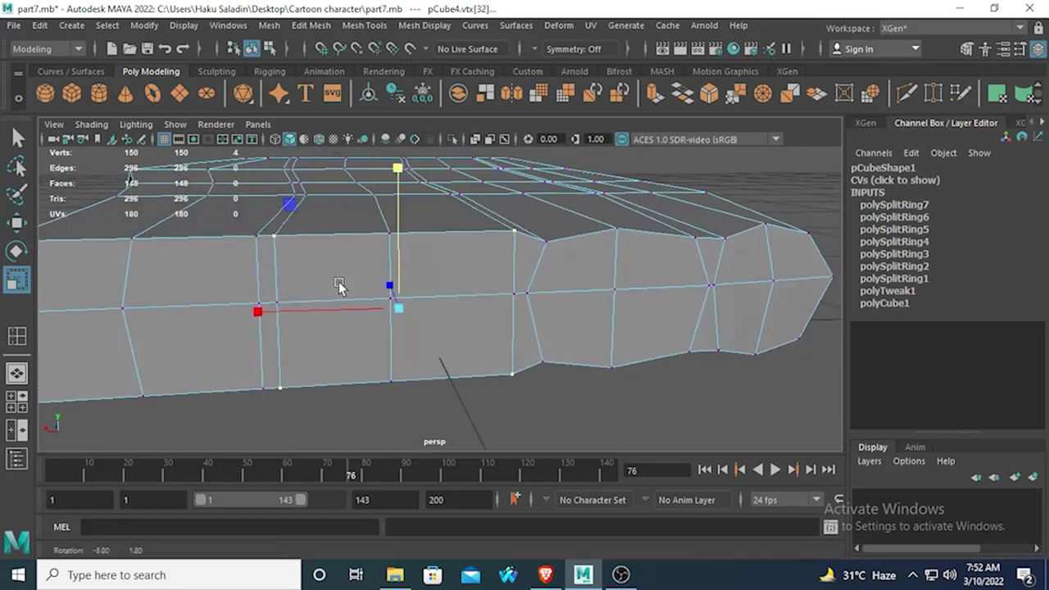
pyautogui.moveTo(255, 317); pyautogui.dragTo(277, 312)
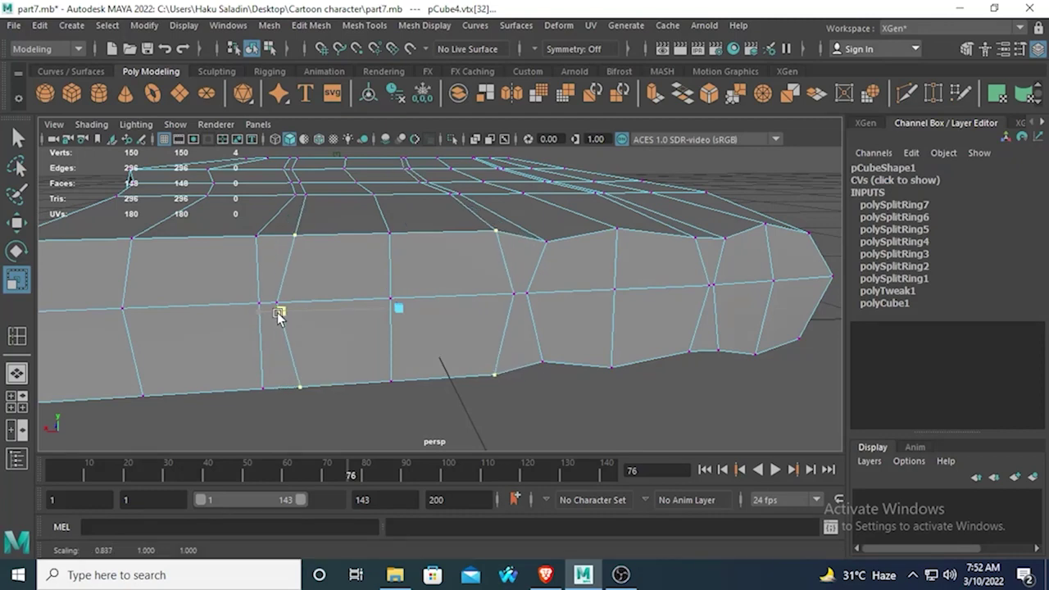
# Step: Scale the middle-finger section's four corners closer together along Y and narrow them again along X to about 0.94
pyautogui.keyDown('alt'); pyautogui.moveTo(363, 301); pyautogui.dragTo(381, 177); pyautogui.keyUp('alt')
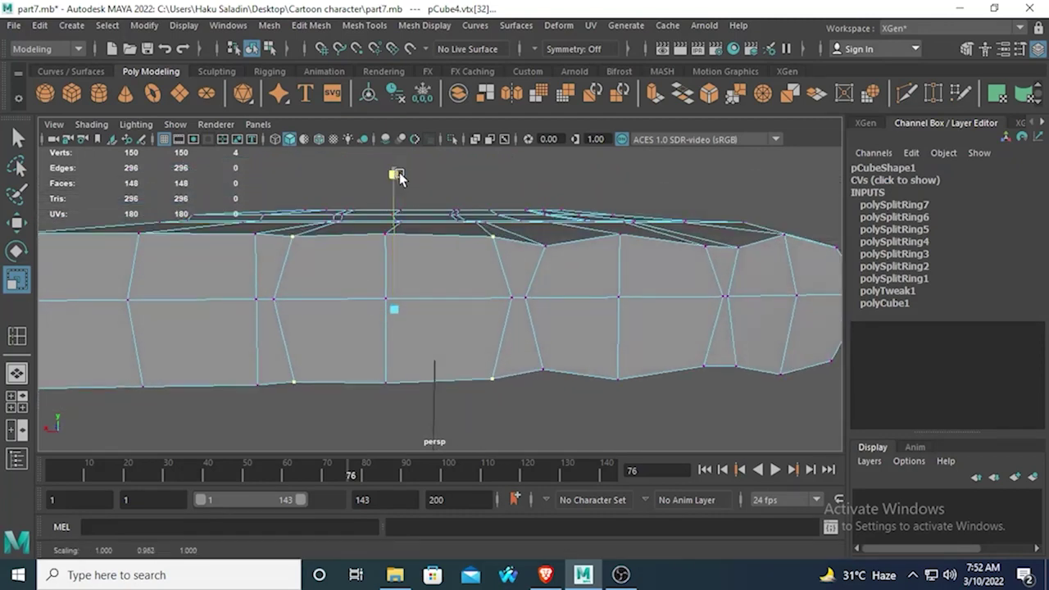
pyautogui.click(394, 171)
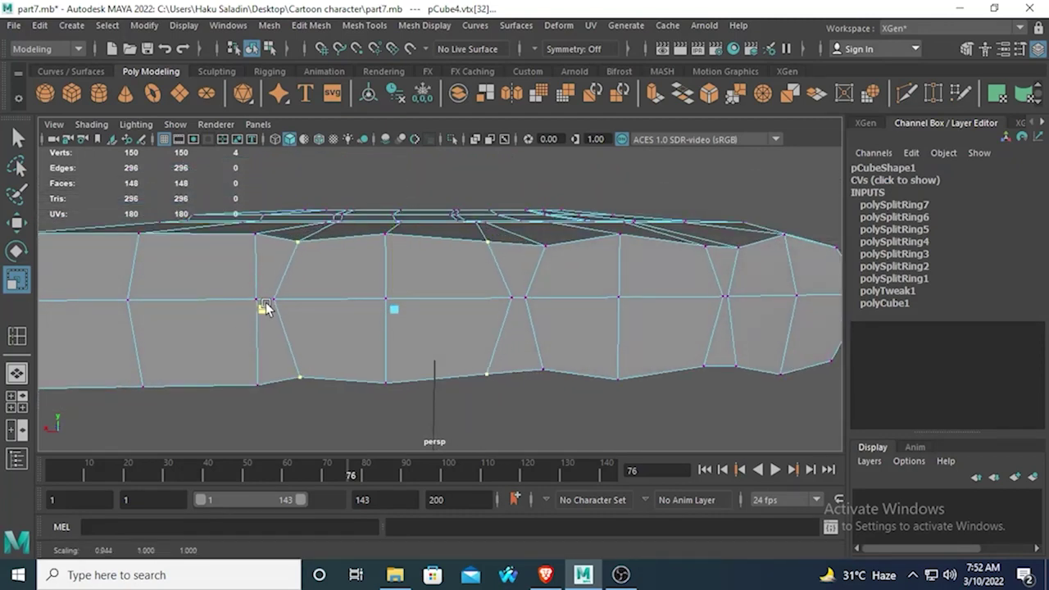
pyautogui.keyDown('alt'); pyautogui.moveTo(264, 304); pyautogui.dragTo(421, 281); pyautogui.keyUp('alt')
# Step: Scale the index-finger section's inner top and bottom corner vertices closer along Y and move them along X toward the section's centre
pyautogui.click(422, 281)
pyautogui.click(410, 220)
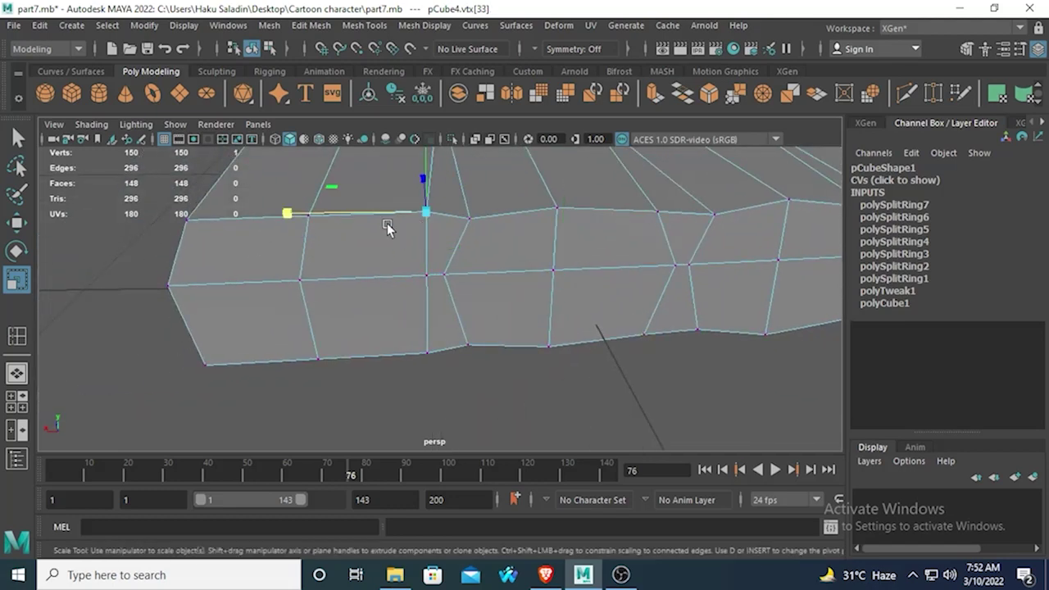
pyautogui.keyDown('shift'); pyautogui.click(425, 346); pyautogui.keyUp('shift')
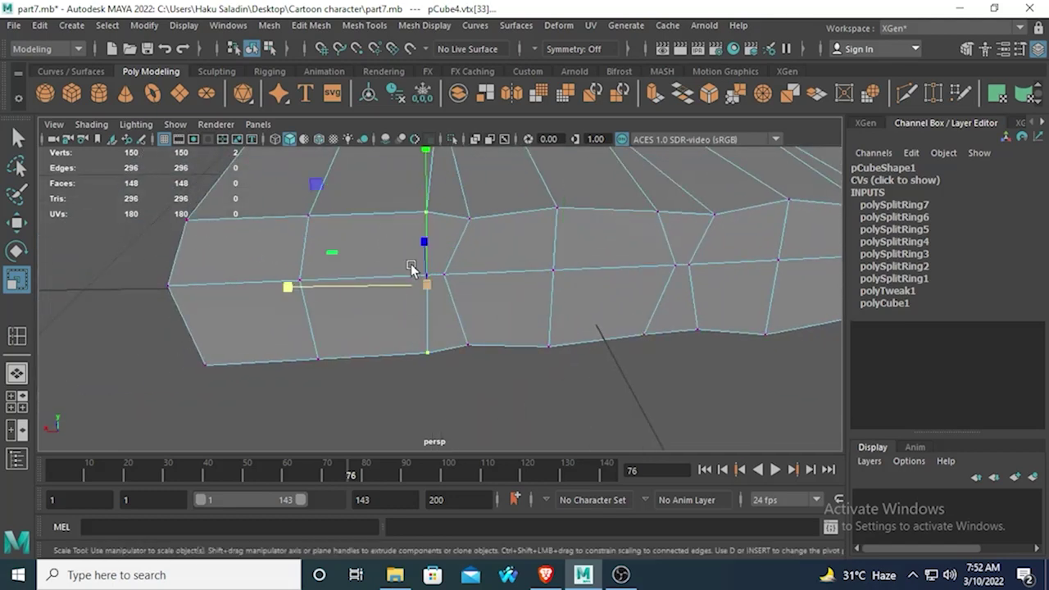
pyautogui.keyDown('alt'); pyautogui.moveTo(420, 343); pyautogui.dragTo(443, 189); pyautogui.keyUp('alt')
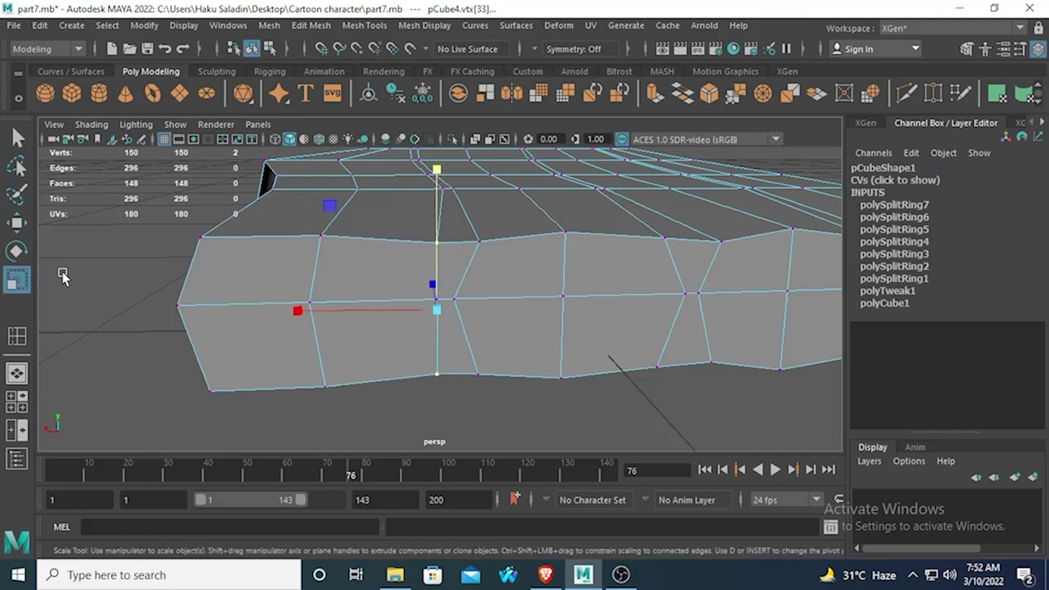
pyautogui.click(17, 222)
pyautogui.moveTo(286, 311); pyautogui.dragTo(307, 304)
# Step: Select the index-finger section's outer top and bottom corner vertices and scale them closer together along Y
pyautogui.keyDown('alt'); pyautogui.moveTo(577, 271); pyautogui.dragTo(370, 258); pyautogui.keyUp('alt')
pyautogui.click(369, 255)
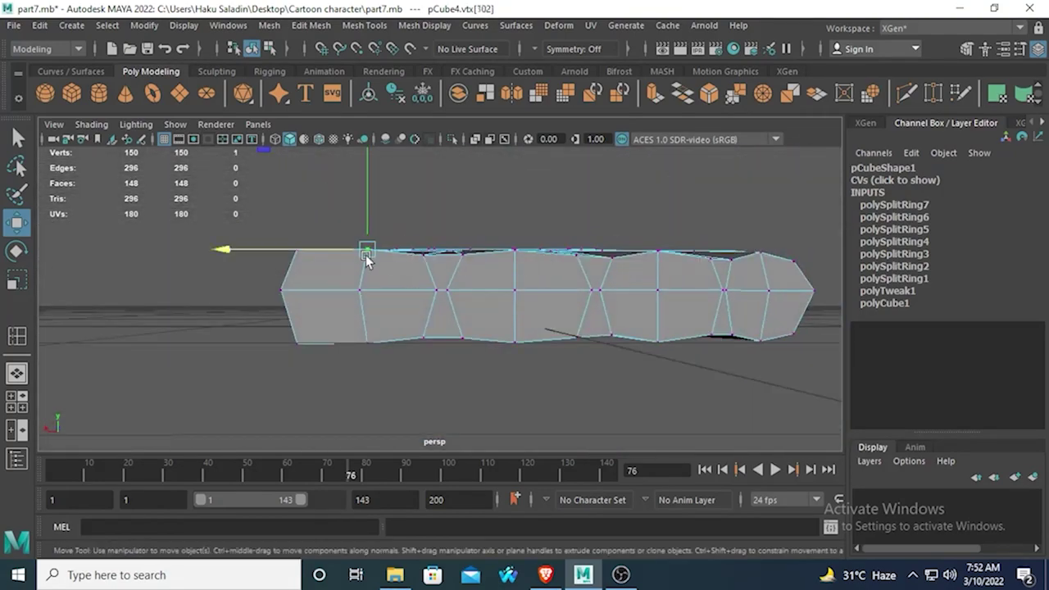
pyautogui.click(304, 261)
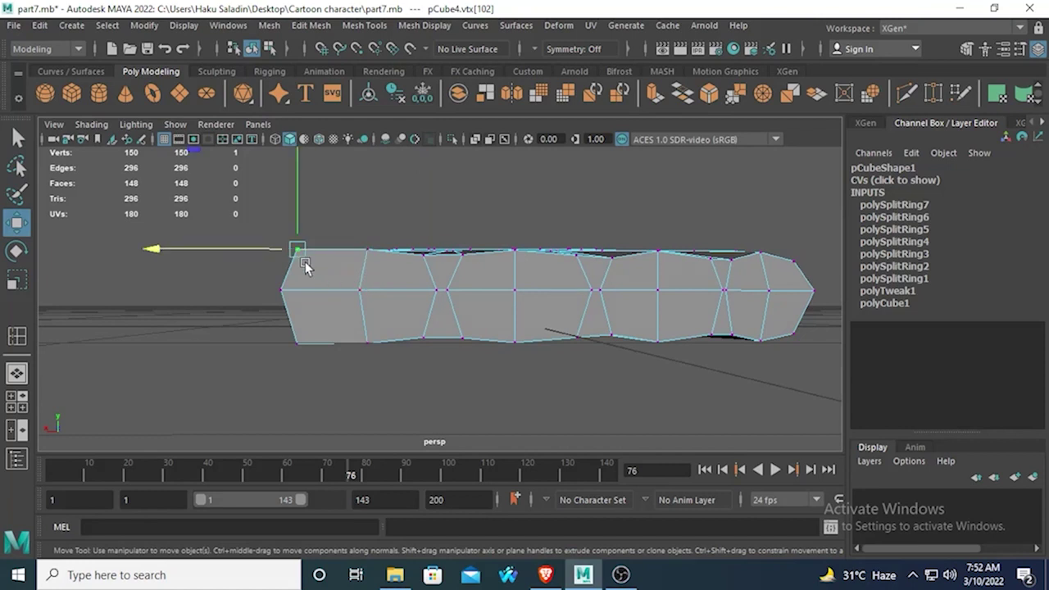
pyautogui.keyDown('shift'); pyautogui.click(293, 341); pyautogui.keyUp('shift')
pyautogui.press('r')
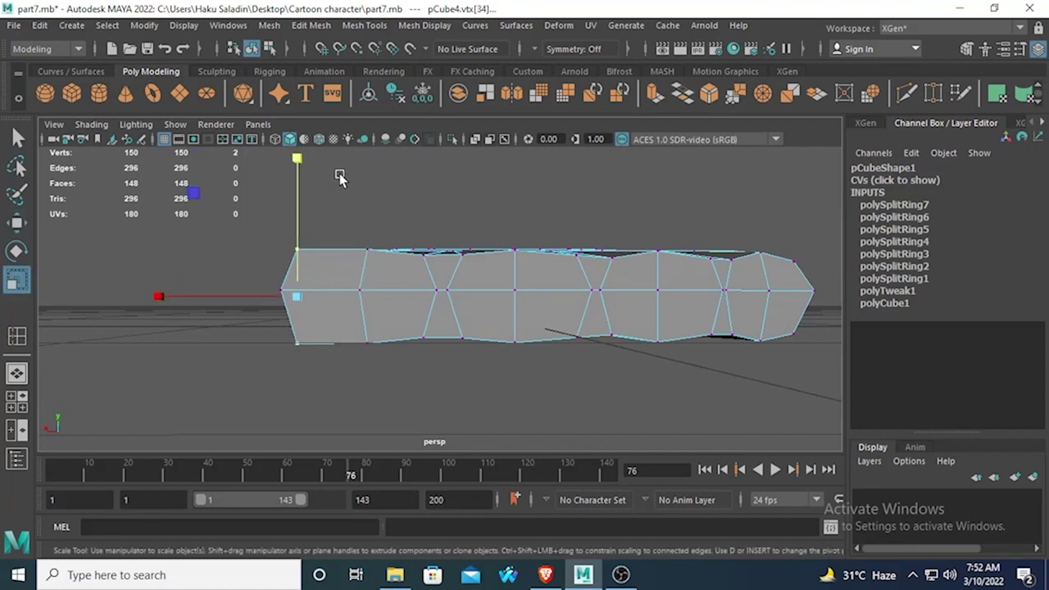
pyautogui.moveTo(293, 161); pyautogui.dragTo(295, 169)
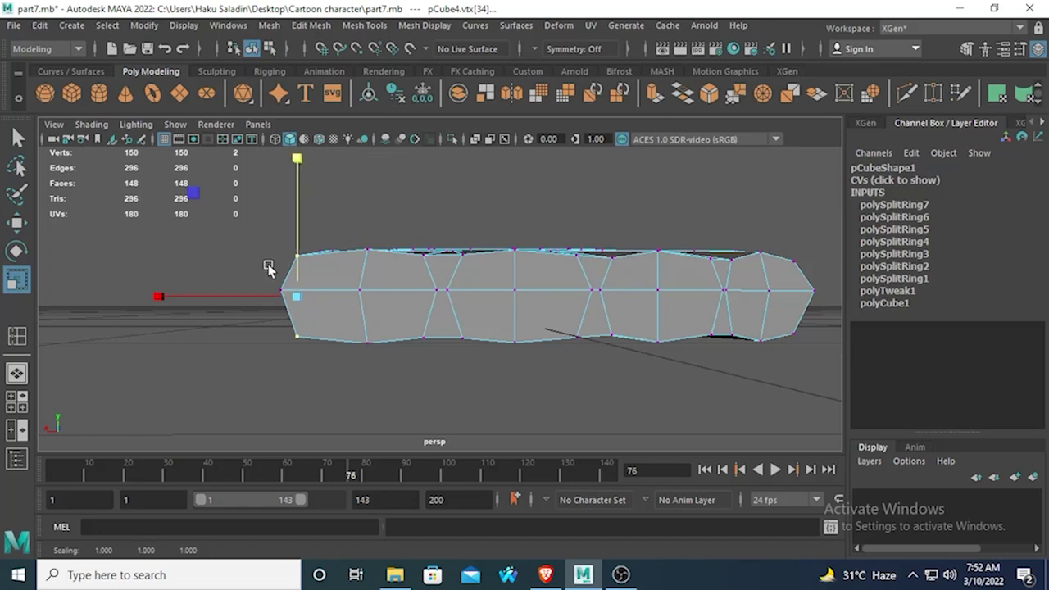
# Step: Move the index-finger section's outer corner pair slightly inward along X
pyautogui.keyDown('alt'); pyautogui.moveTo(269, 270); pyautogui.dragTo(277, 285); pyautogui.keyUp('alt')
pyautogui.keyDown('alt'); pyautogui.moveTo(369, 278); pyautogui.dragTo(368, 250); pyautogui.keyUp('alt')
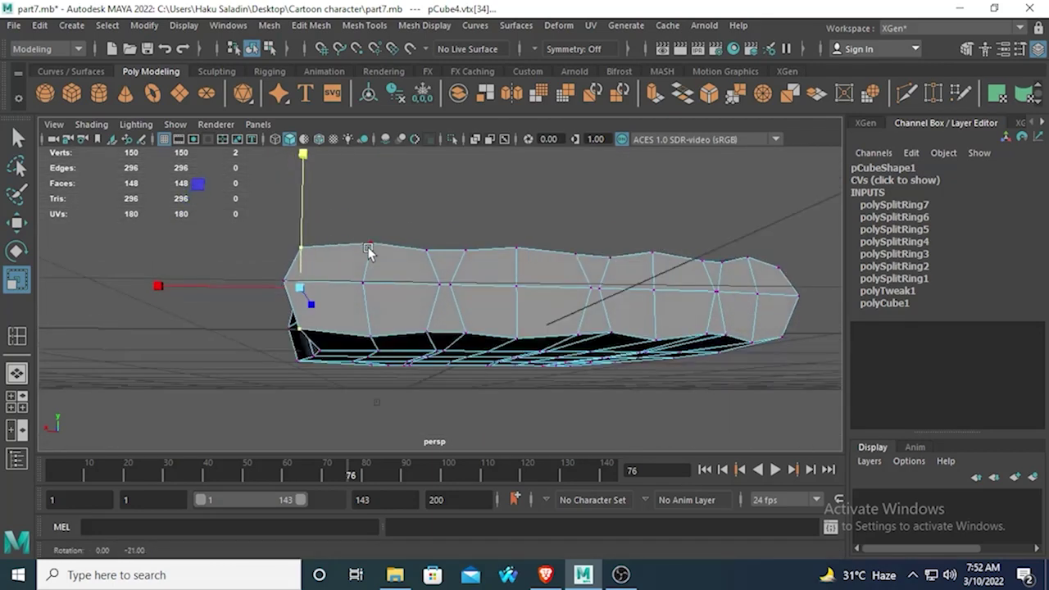
pyautogui.press('w')
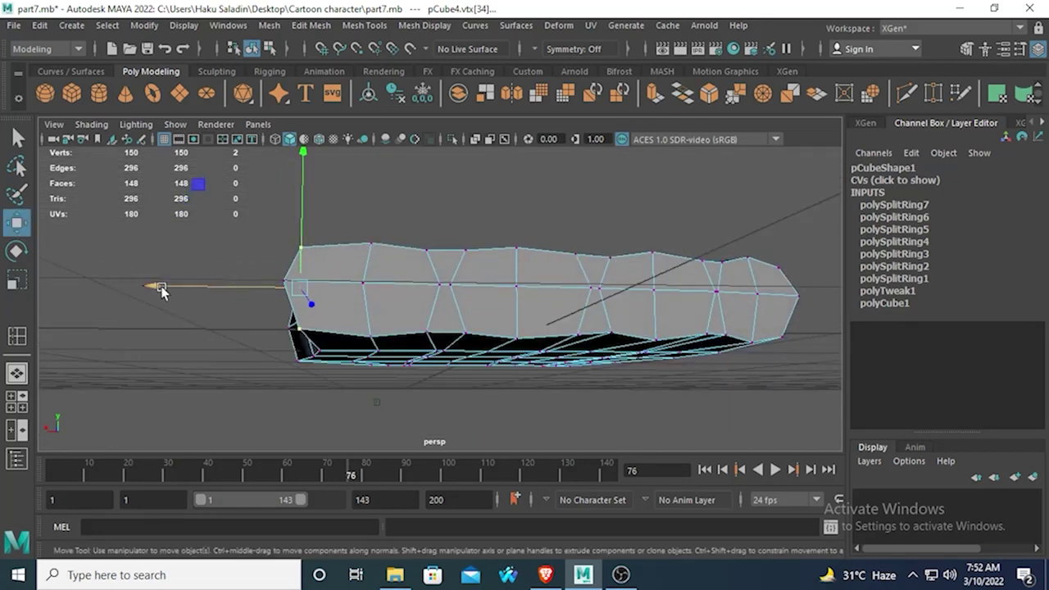
pyautogui.moveTo(158, 286)
pyautogui.mouseDown()
pyautogui.moveTo(170, 286)
pyautogui.moveTo(162, 287)
pyautogui.mouseUp()
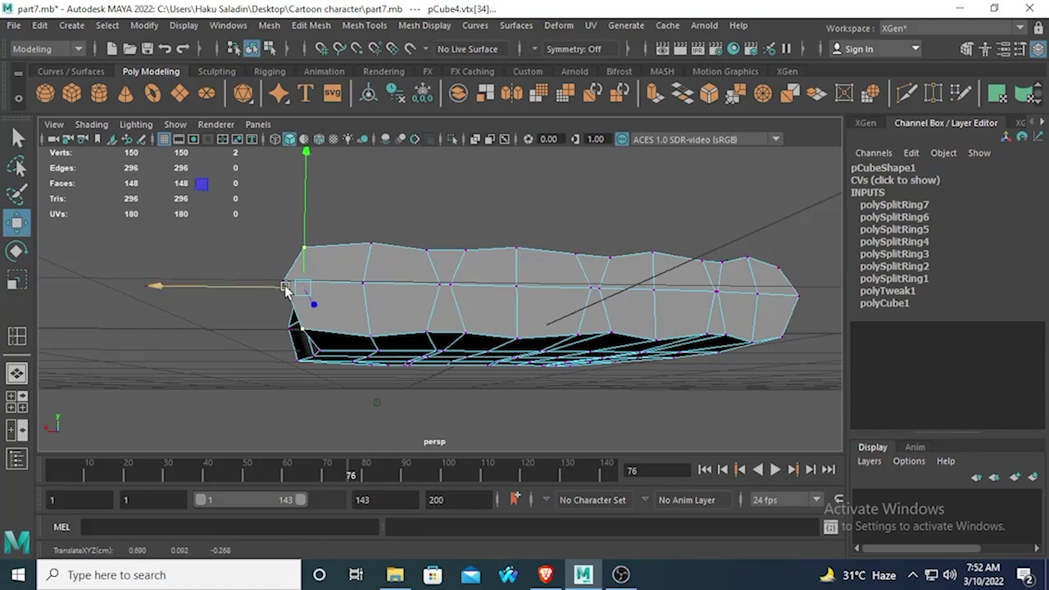
# Step: Switch the palm mesh to face selection and select the four front faces of the little-finger section
pyautogui.click(424, 248)
pyautogui.keyDown('alt'); pyautogui.moveTo(421, 246); pyautogui.dragTo(352, 374); pyautogui.keyUp('alt')
pyautogui.keyDown('alt'); pyautogui.moveTo(352, 375); pyautogui.dragTo(477, 109, button='right'); pyautogui.keyUp('alt')
pyautogui.keyDown('alt'); pyautogui.moveTo(477, 109); pyautogui.dragTo(497, 277); pyautogui.keyUp('alt')
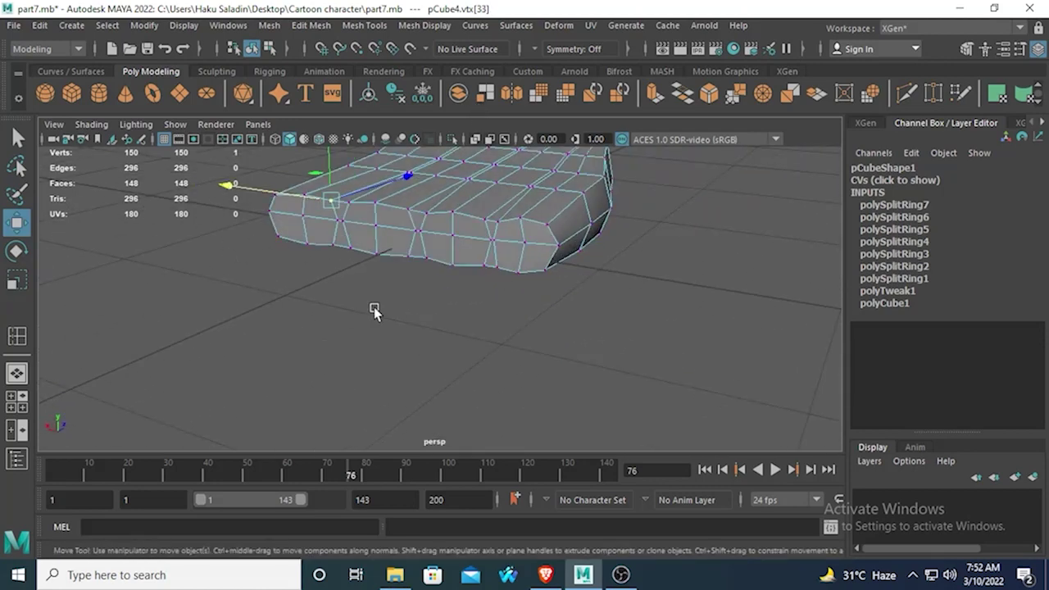
pyautogui.moveTo(524, 228); pyautogui.dragTo(525, 195, button='right')
pyautogui.click(524, 217)
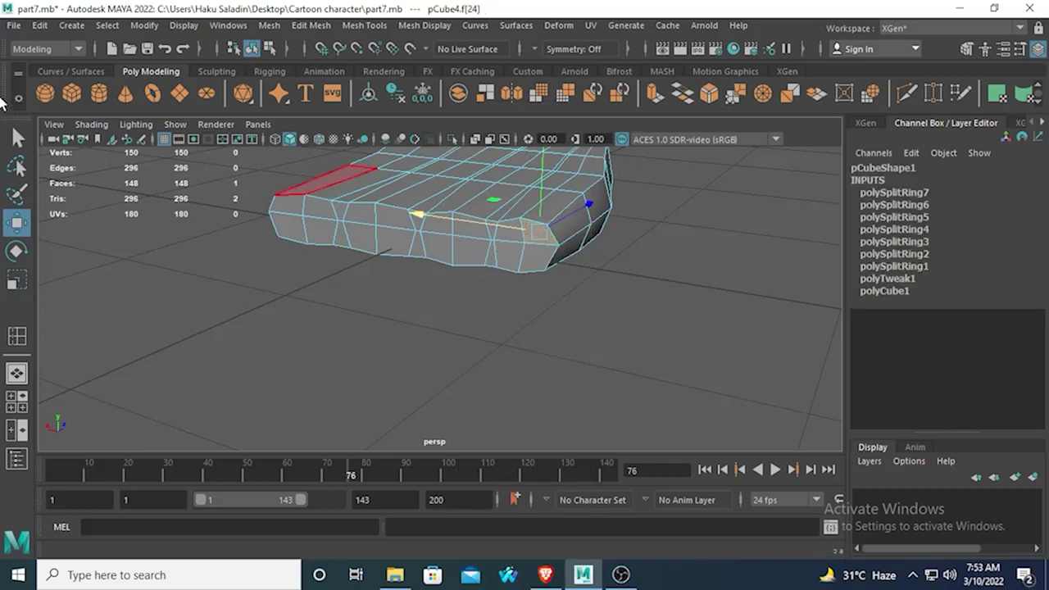
pyautogui.click(17, 137)
pyautogui.keyDown('shift'); pyautogui.click(508, 243); pyautogui.keyUp('shift')
pyautogui.keyDown('shift'); pyautogui.click(505, 216); pyautogui.keyUp('shift')
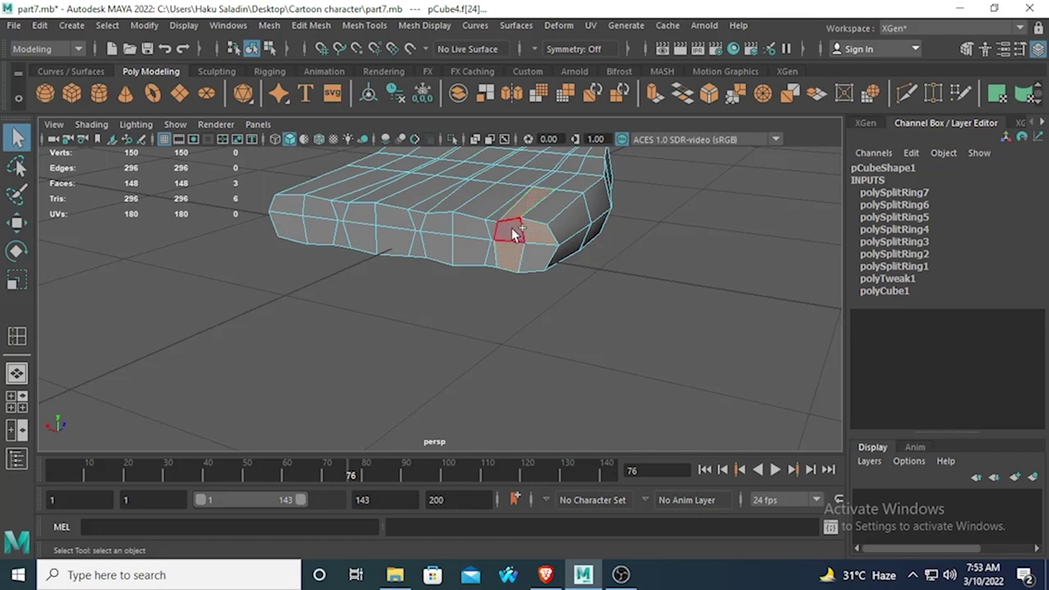
pyautogui.keyDown('shift'); pyautogui.click(537, 234); pyautogui.keyUp('shift')
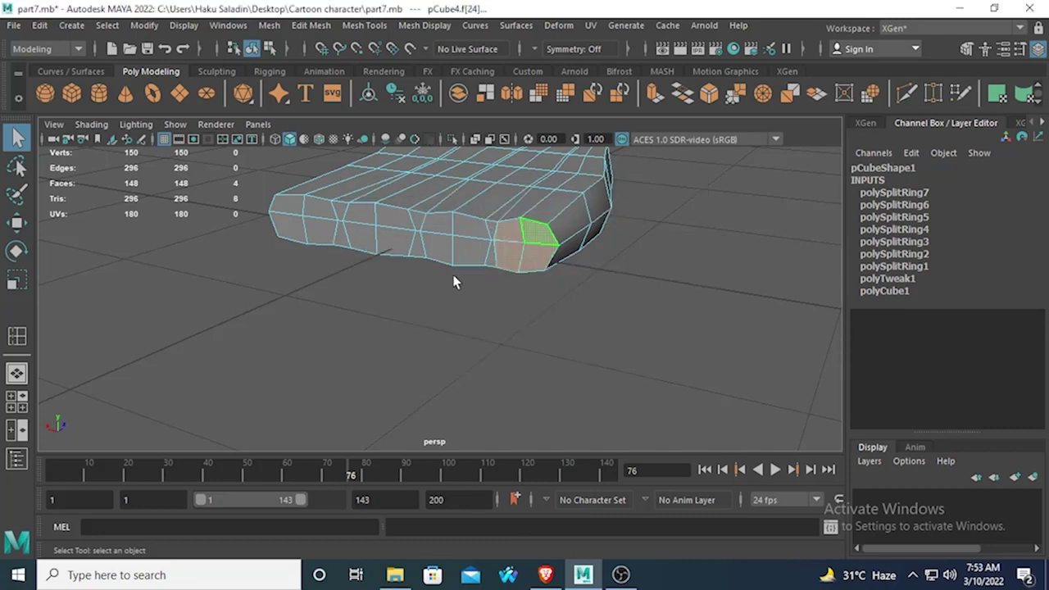
# Step: Extrude the little-finger section's four selected front faces, working in the top view over the hand reference
pyautogui.press('space')
pyautogui.press('space')
pyautogui.scroll(3, 504, 303)
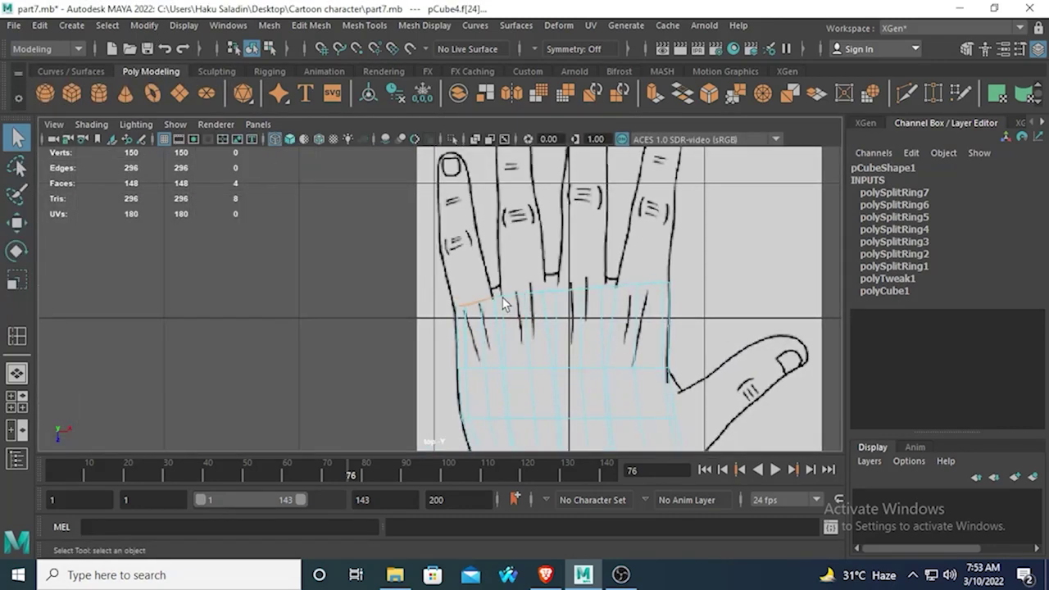
pyautogui.scroll(1, 363, 238)
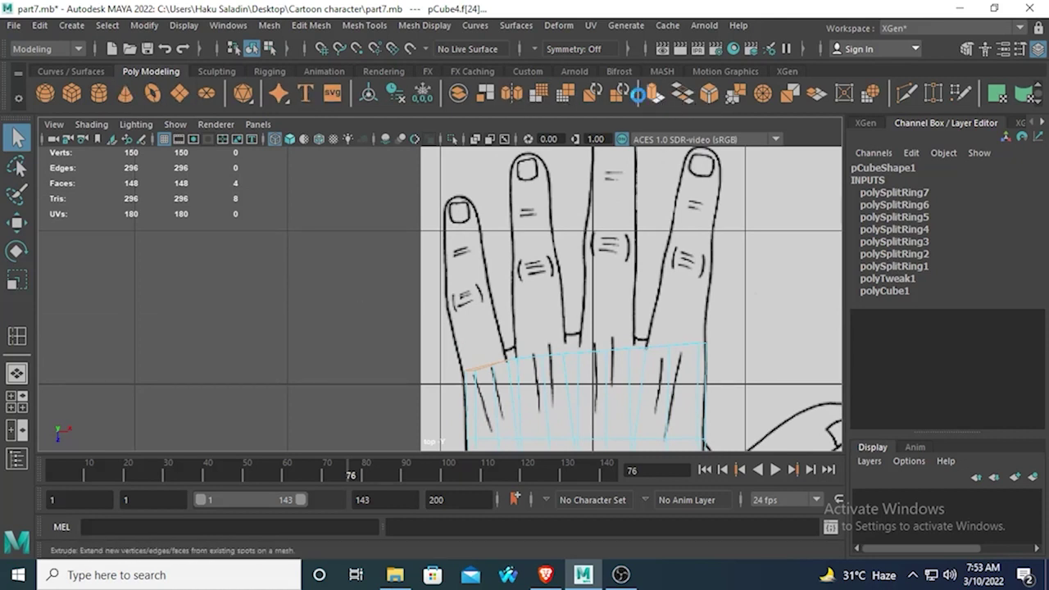
pyautogui.click(638, 93)
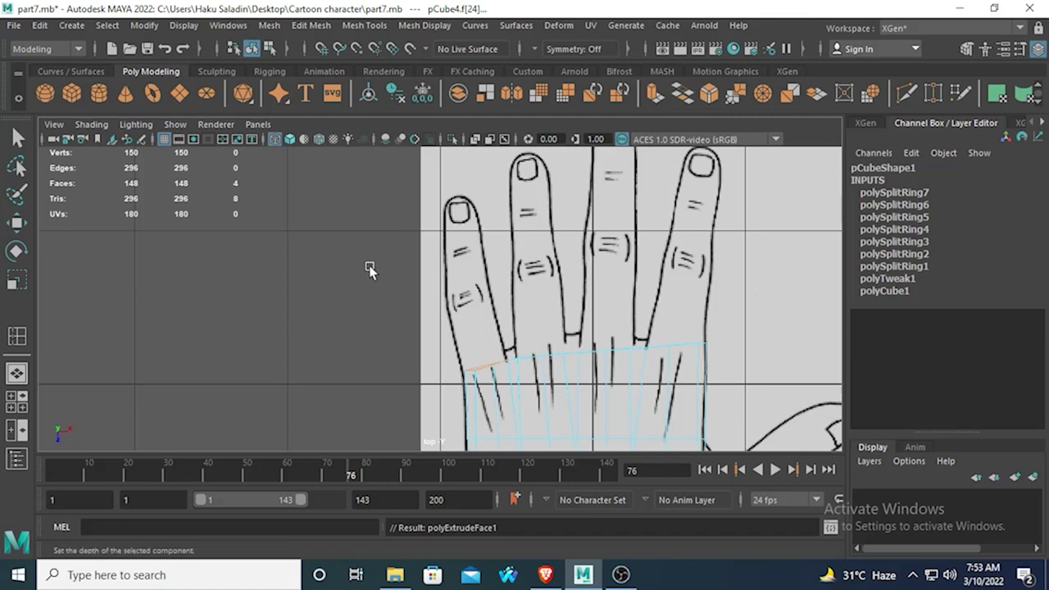
pyautogui.hotkey('ctrl', 'e')
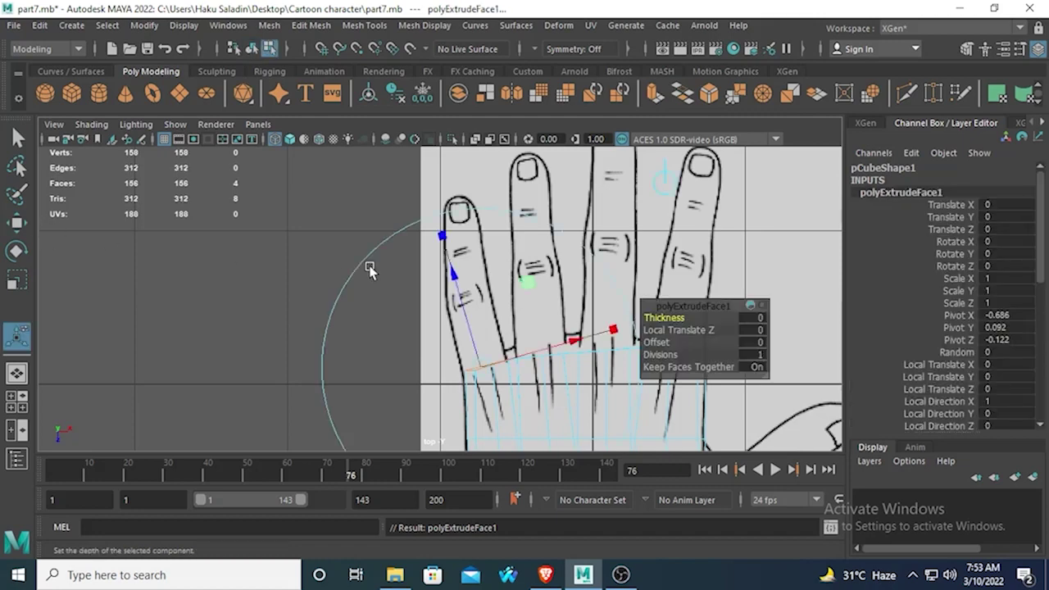
# Step: Save the scene under the new name part8.mb in the Cartoon character folder
pyautogui.click(14, 25)
pyautogui.click(50, 103)
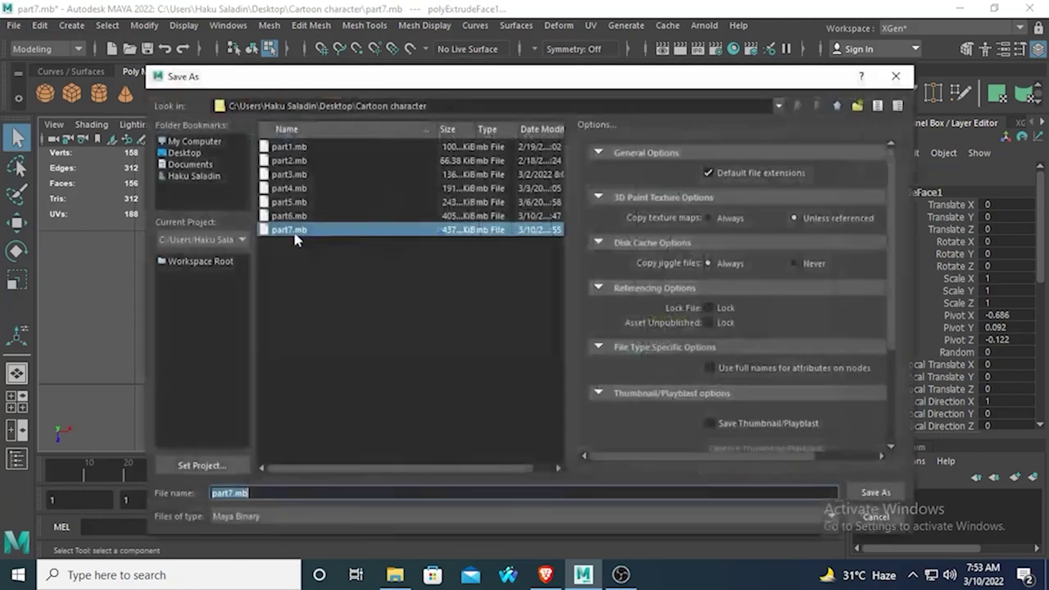
pyautogui.click(234, 493)
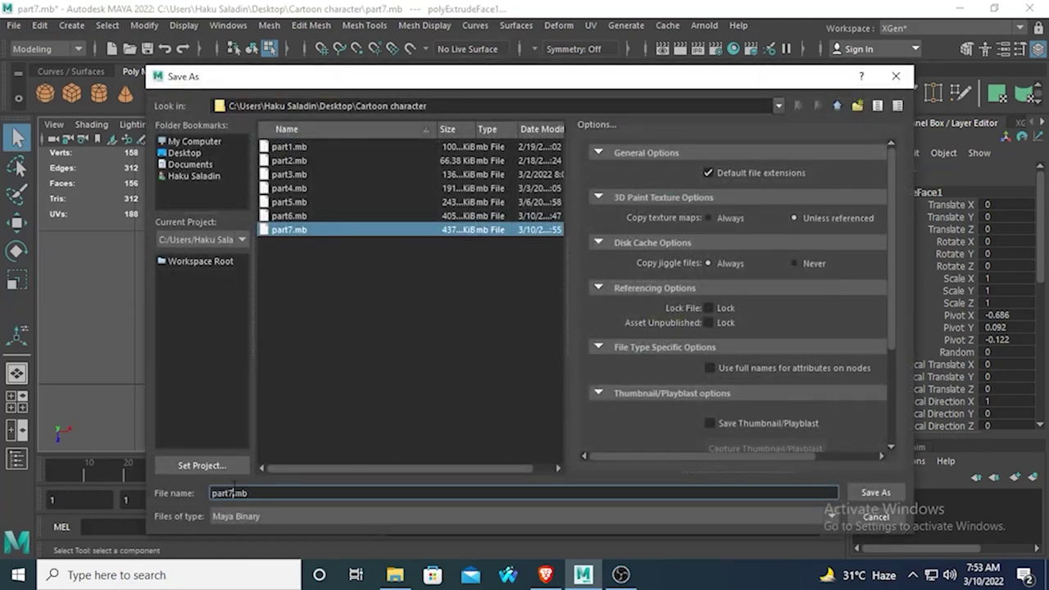
pyautogui.press('BackSpace')
pyautogui.write('8')
pyautogui.press('Return')
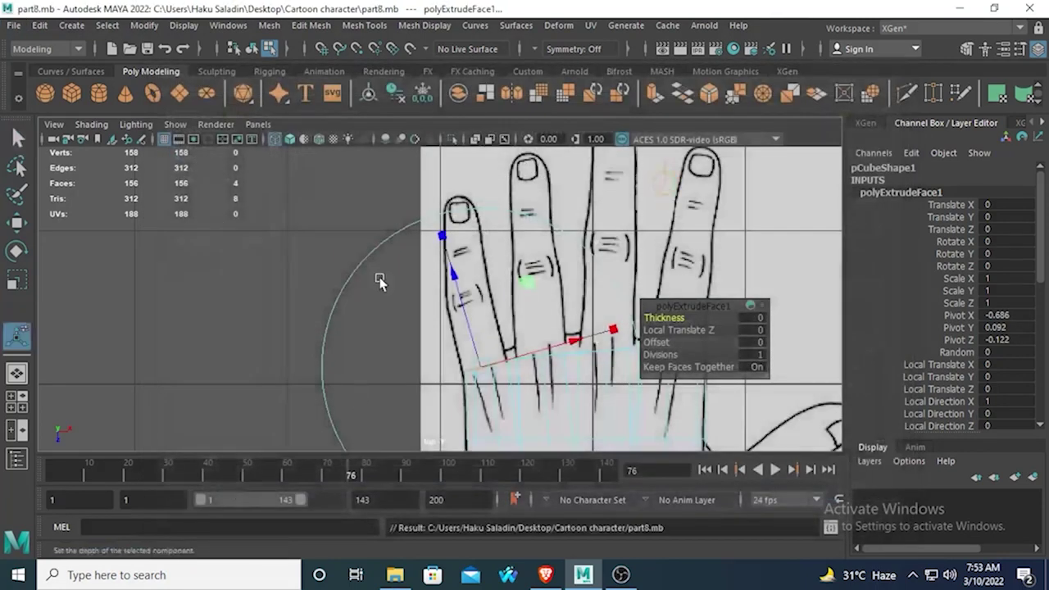
# Step: Move the little finger's extruded end faces forward along Z and outward along X to the little fingertip in the reference
pyautogui.click(16, 221)
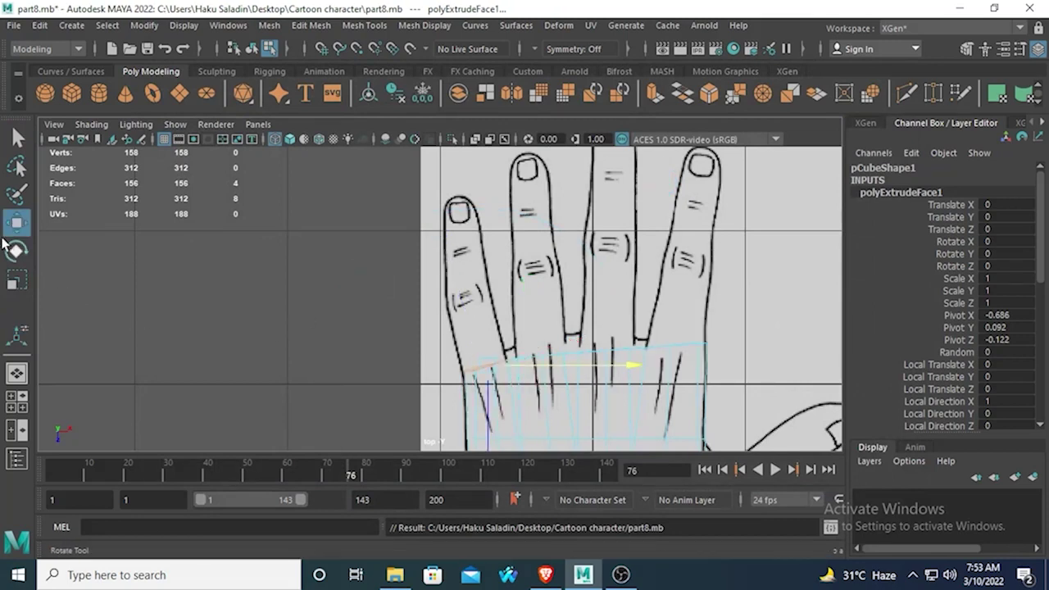
pyautogui.doubleClick(16, 223)
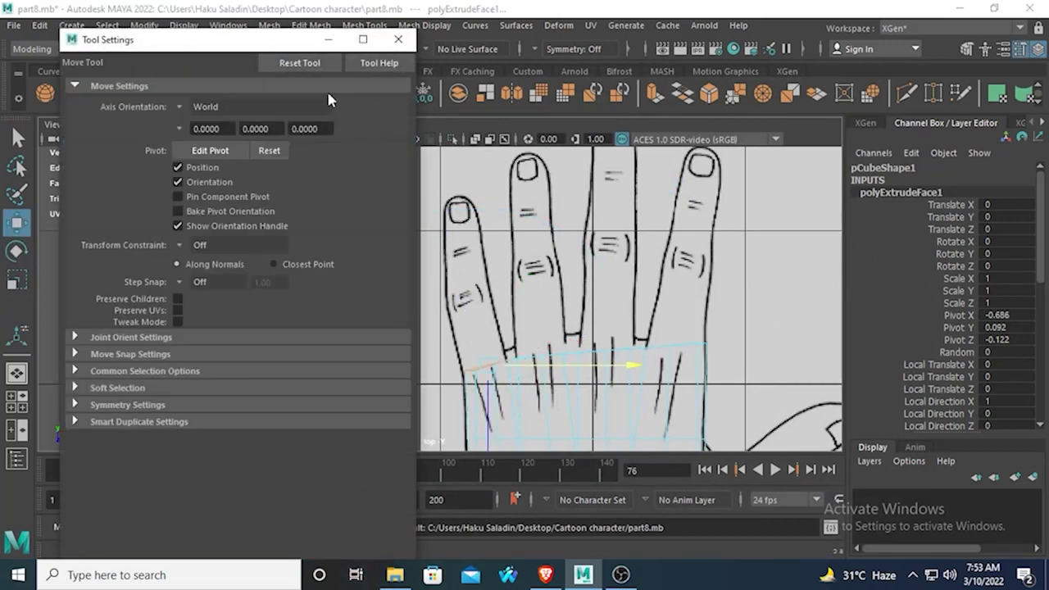
pyautogui.click(398, 39)
pyautogui.keyDown('alt'); pyautogui.moveTo(497, 390); pyautogui.dragTo(480, 304, button='middle'); pyautogui.keyUp('alt')
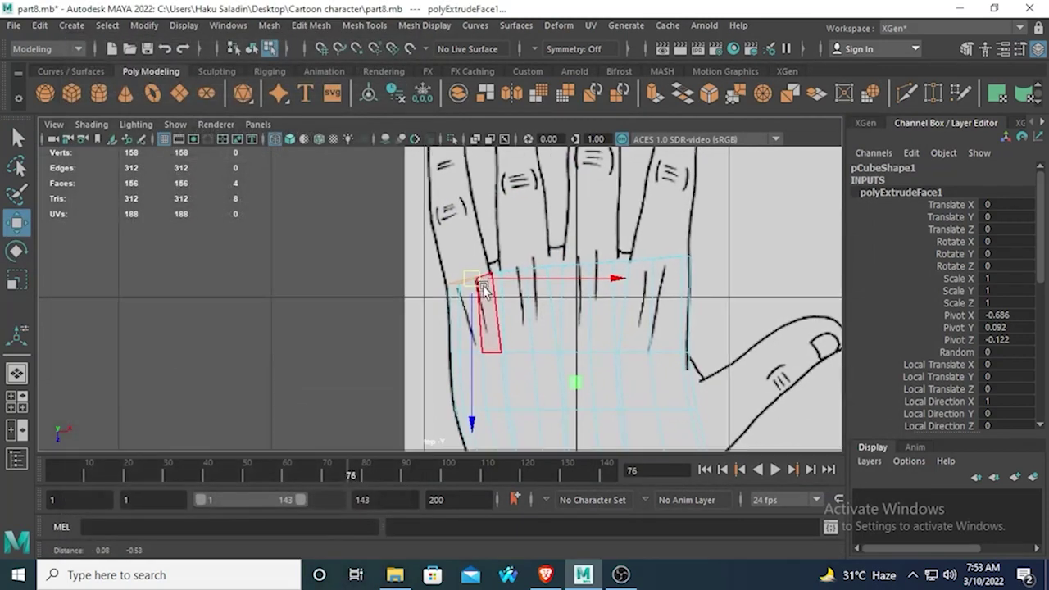
pyautogui.moveTo(472, 418); pyautogui.dragTo(461, 267)
pyautogui.keyDown('alt'); pyautogui.moveTo(459, 239); pyautogui.dragTo(460, 374, button='middle'); pyautogui.keyUp('alt')
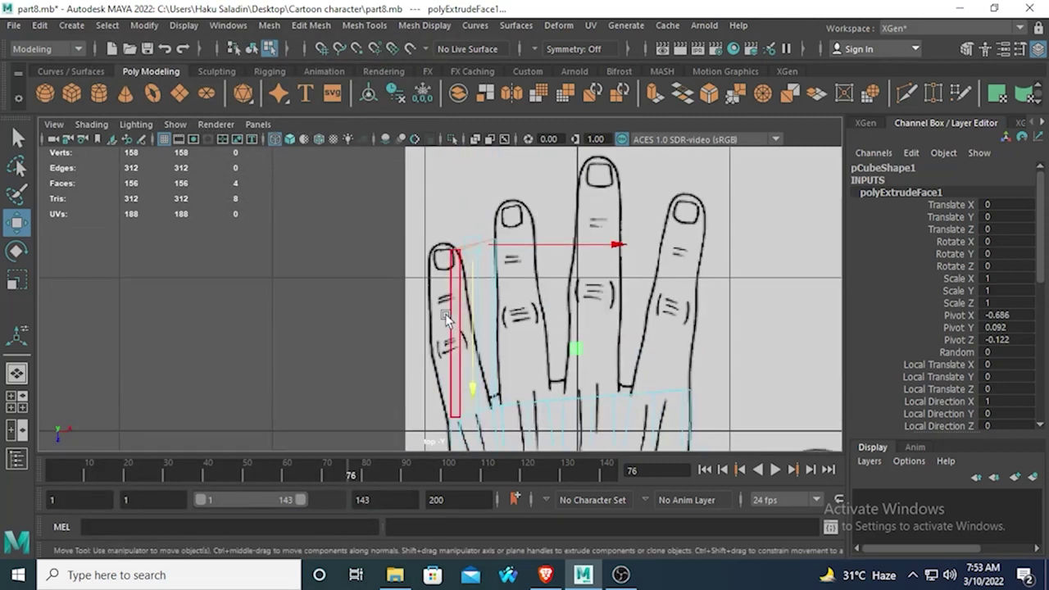
pyautogui.moveTo(610, 244); pyautogui.dragTo(593, 248)
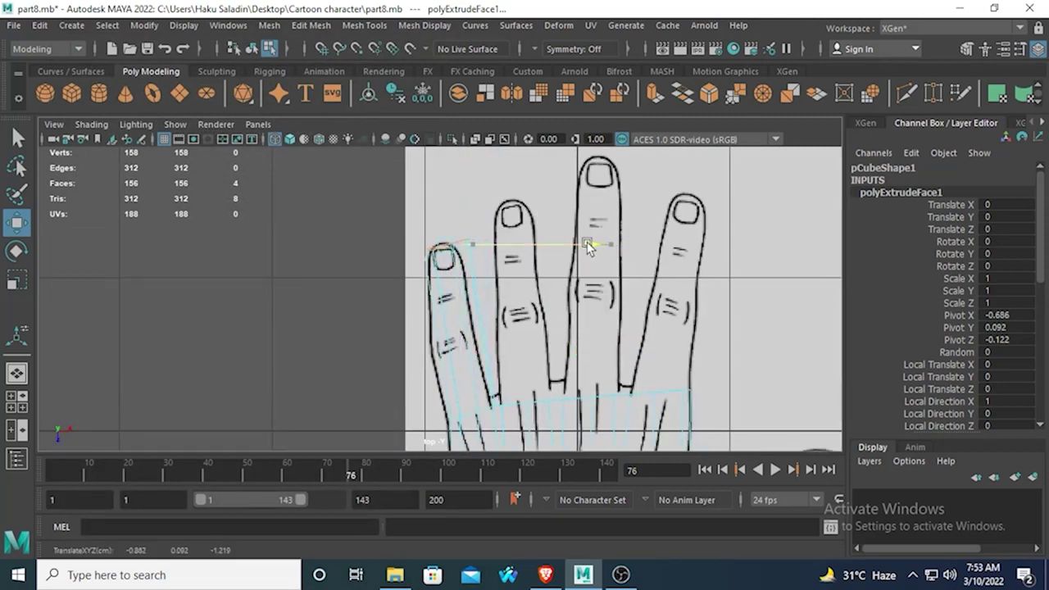
pyautogui.scroll(3, 503, 298)
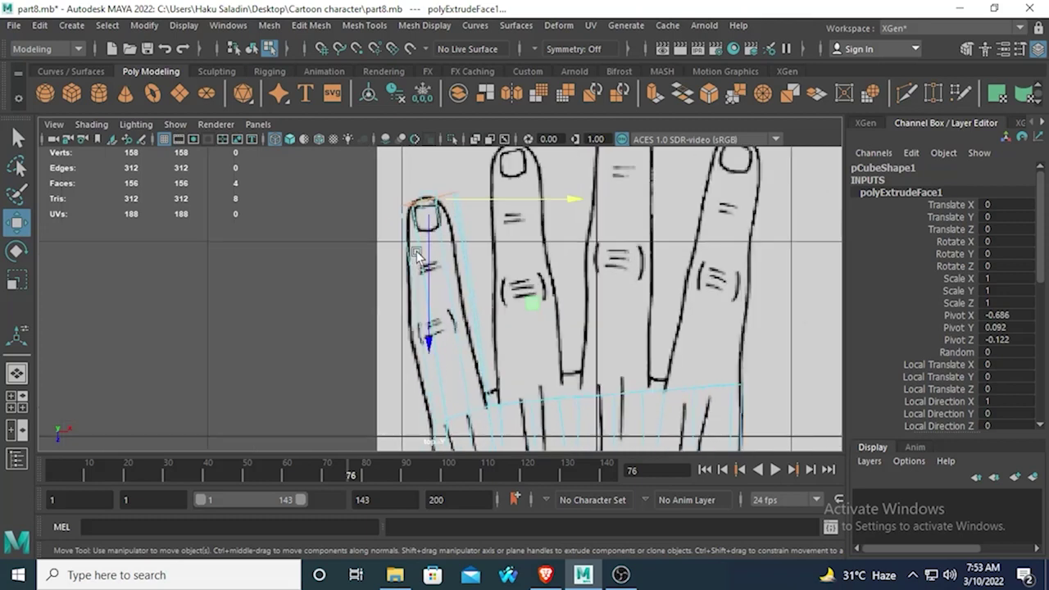
pyautogui.scroll(1, 412, 294)
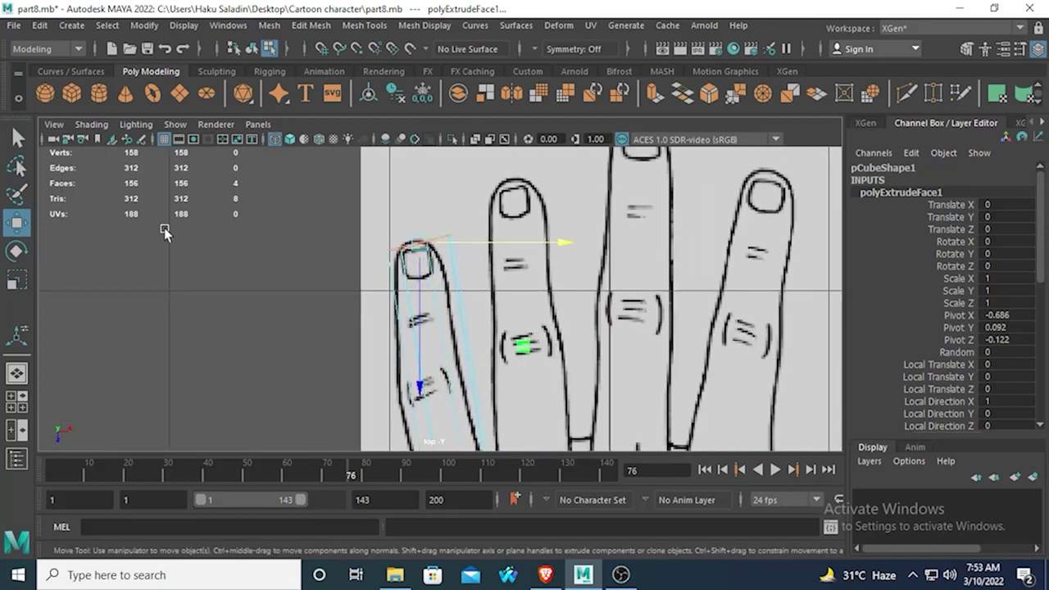
# Step: Scale the little finger's end faces narrower along X and shift them slightly outward to fit the fingertip outline
pyautogui.click(15, 277)
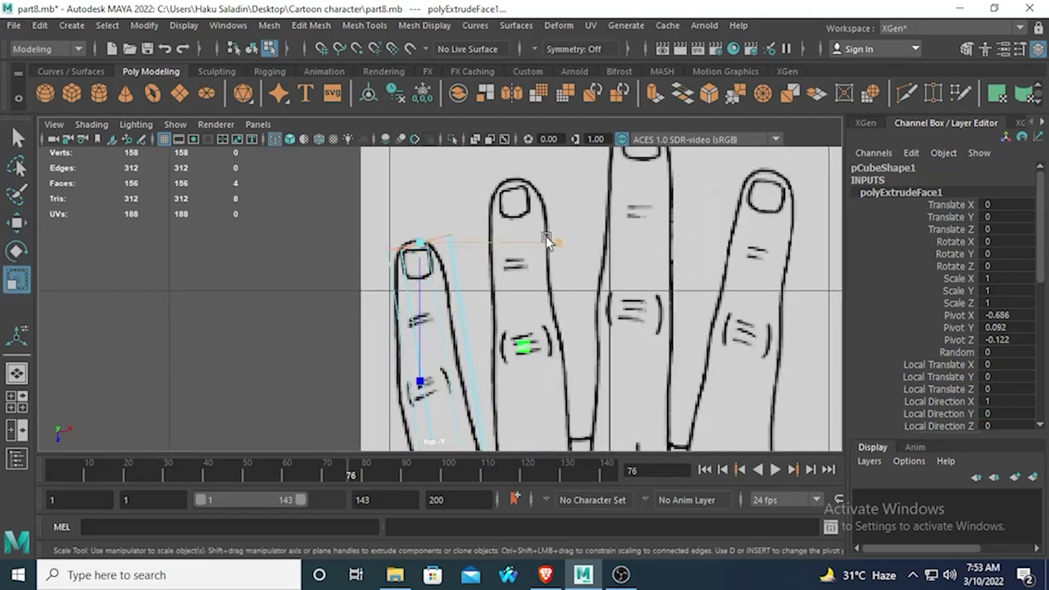
pyautogui.moveTo(548, 240); pyautogui.dragTo(509, 241)
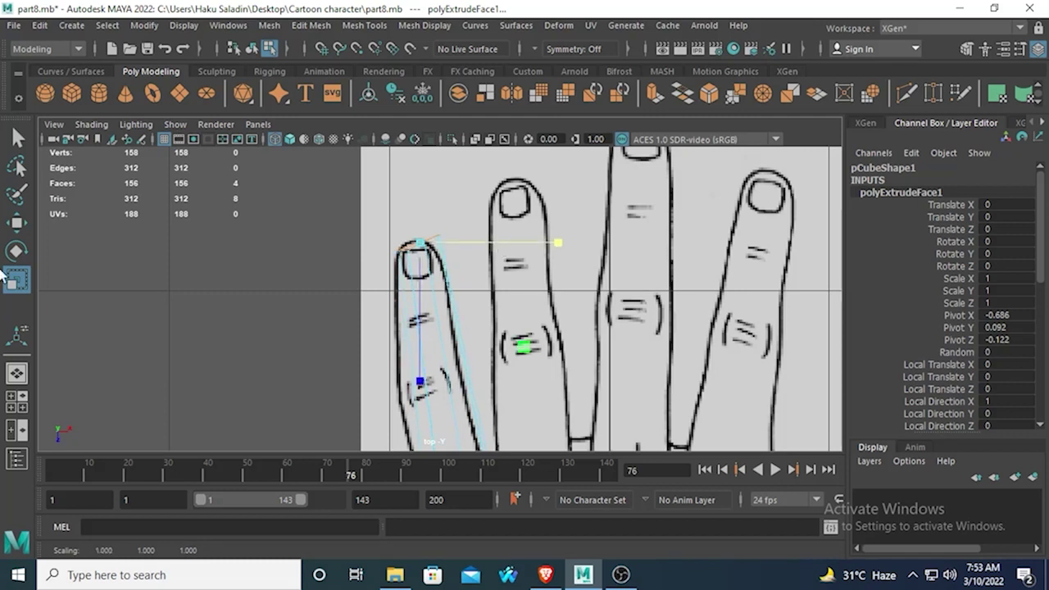
pyautogui.press('w')
pyautogui.click(562, 243)
pyautogui.moveTo(563, 242); pyautogui.dragTo(558, 241)
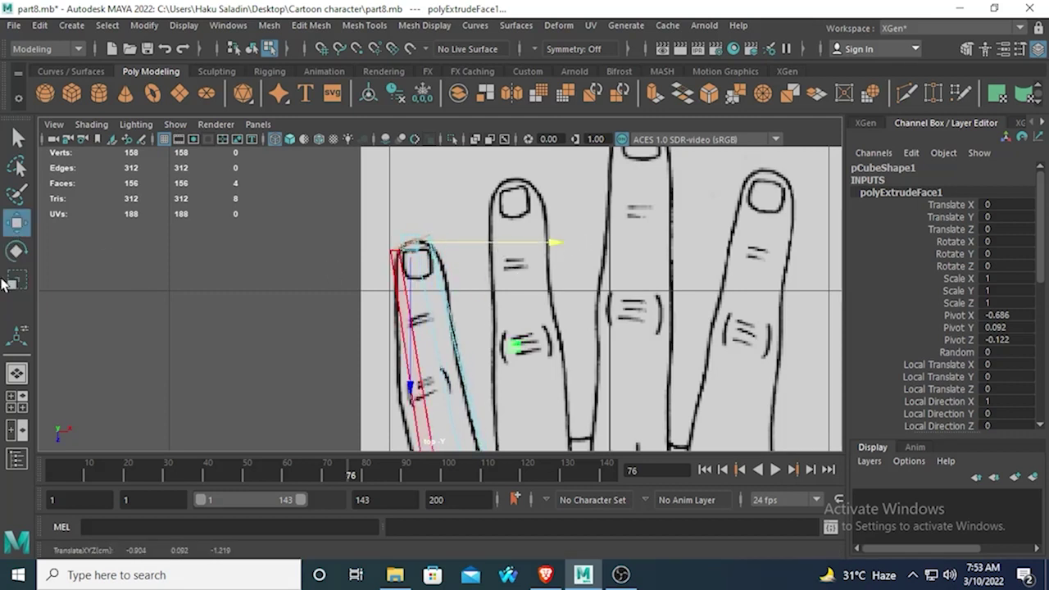
# Step: Rotate the little finger's end faces in the top view to align them with the fingertip
pyautogui.press('e')
pyautogui.moveTo(541, 195); pyautogui.dragTo(548, 238)
pyautogui.scroll(2, 453, 261)
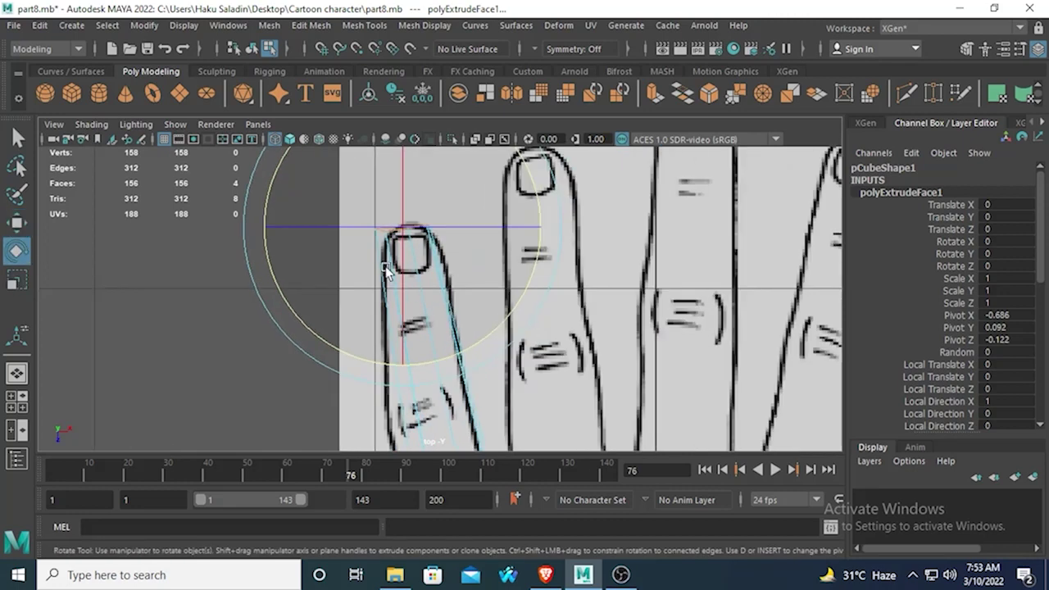
# Step: Switch the mesh to vertex selection in the perspective view and select the four corner vertices of the little finger's end
pyautogui.click(16, 228)
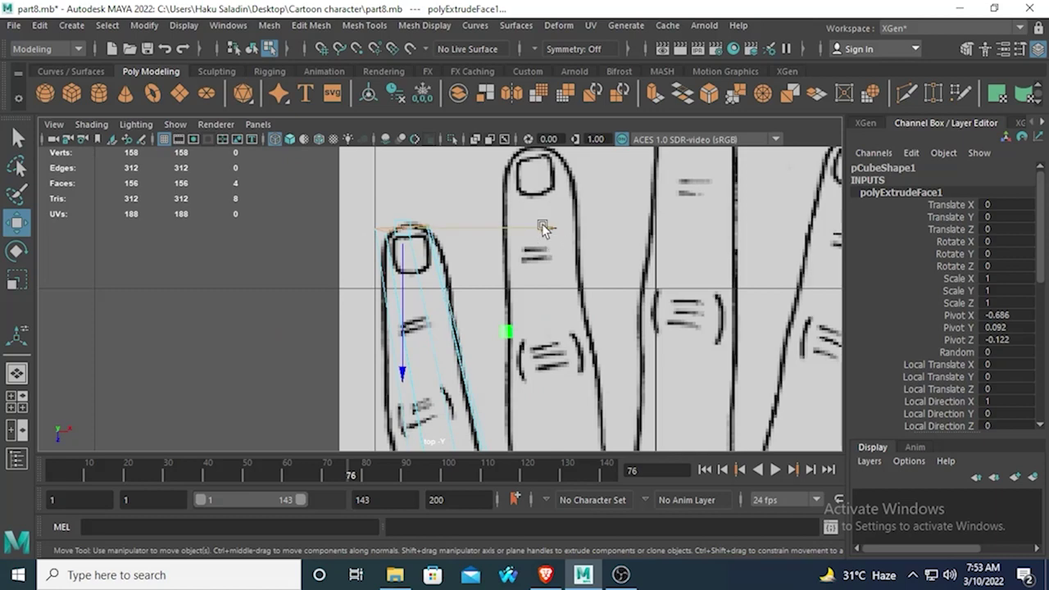
pyautogui.press('space')
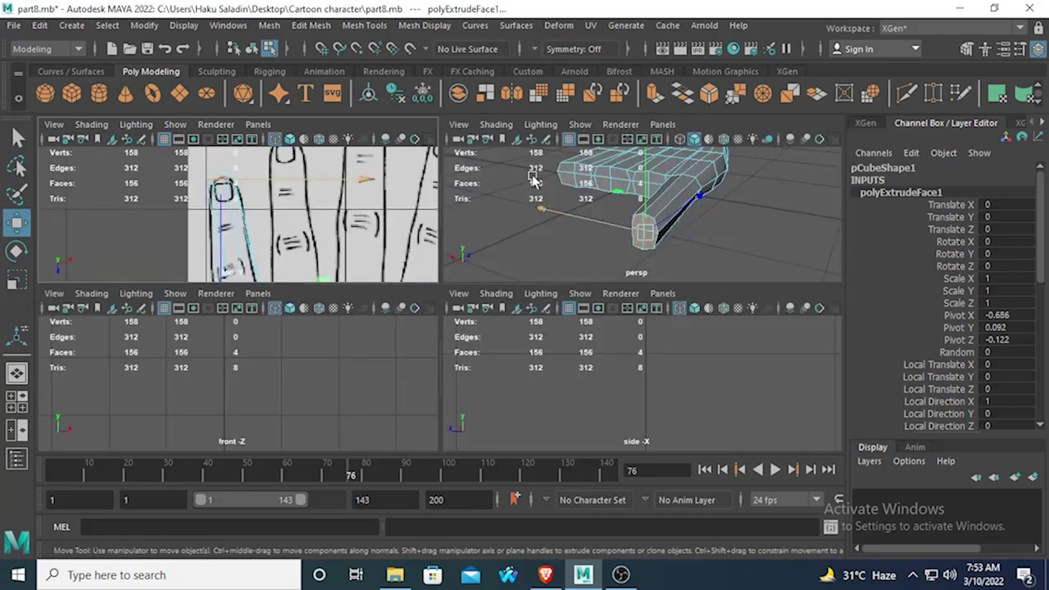
pyautogui.press('space')
pyautogui.keyDown('alt'); pyautogui.moveTo(398, 328); pyautogui.dragTo(442, 334); pyautogui.keyUp('alt')
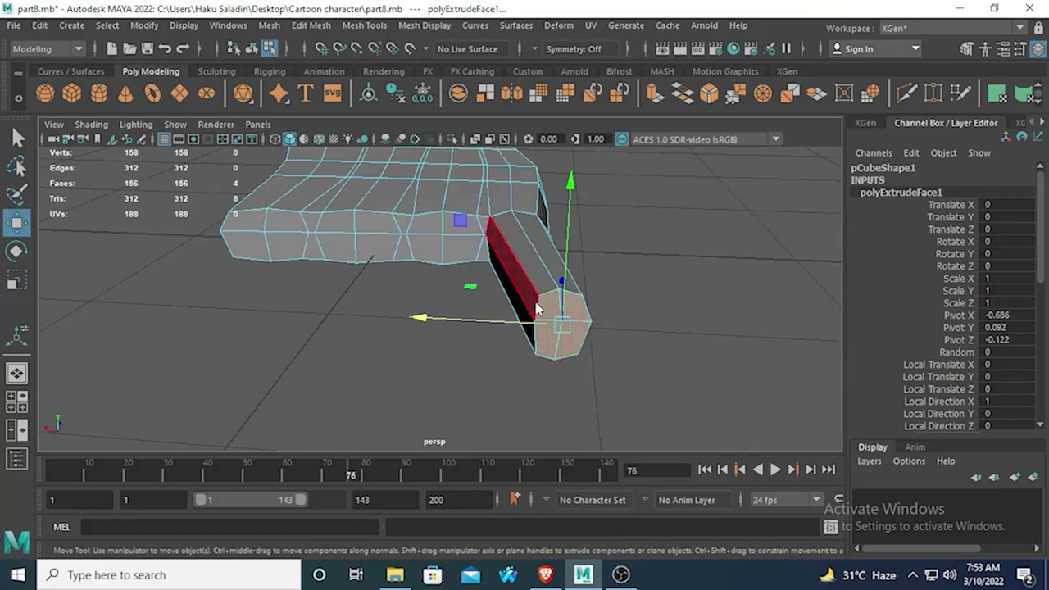
pyautogui.moveTo(537, 309); pyautogui.dragTo(461, 171, button='right')
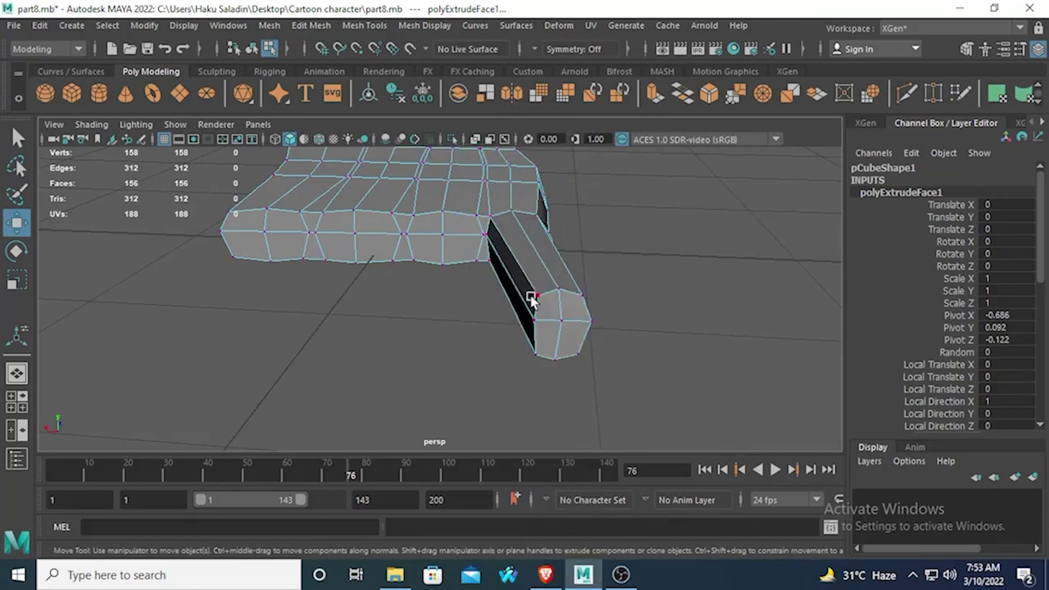
pyautogui.moveTo(524, 312); pyautogui.dragTo(542, 342)
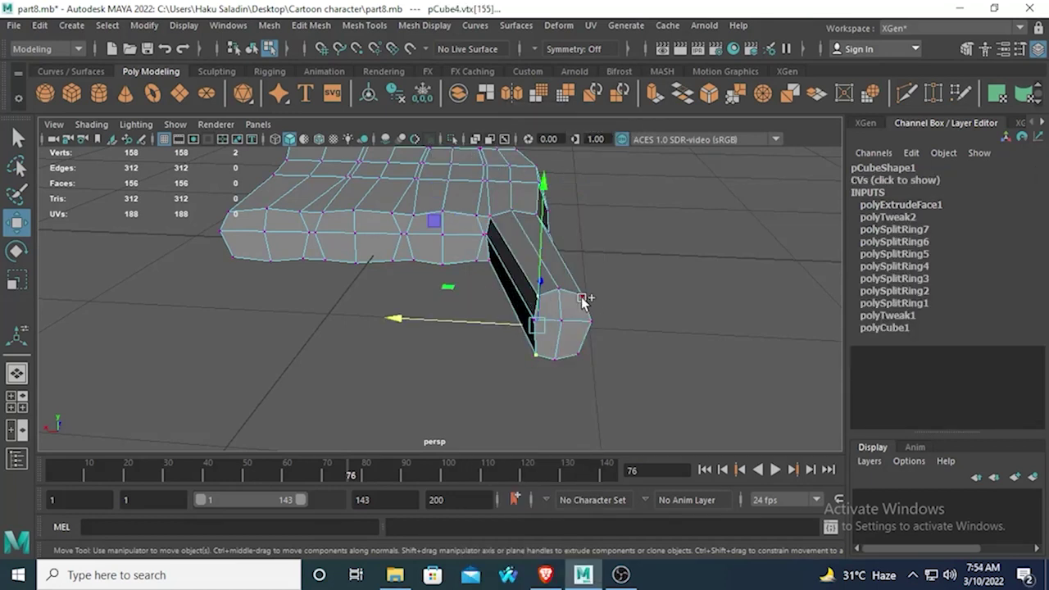
pyautogui.keyDown('shift'); pyautogui.moveTo(582, 302); pyautogui.dragTo(577, 354); pyautogui.keyUp('shift')
# Step: Adjust the little finger's end corner vertices in the top view to follow the rounded fingertip of the reference
pyautogui.press('space')
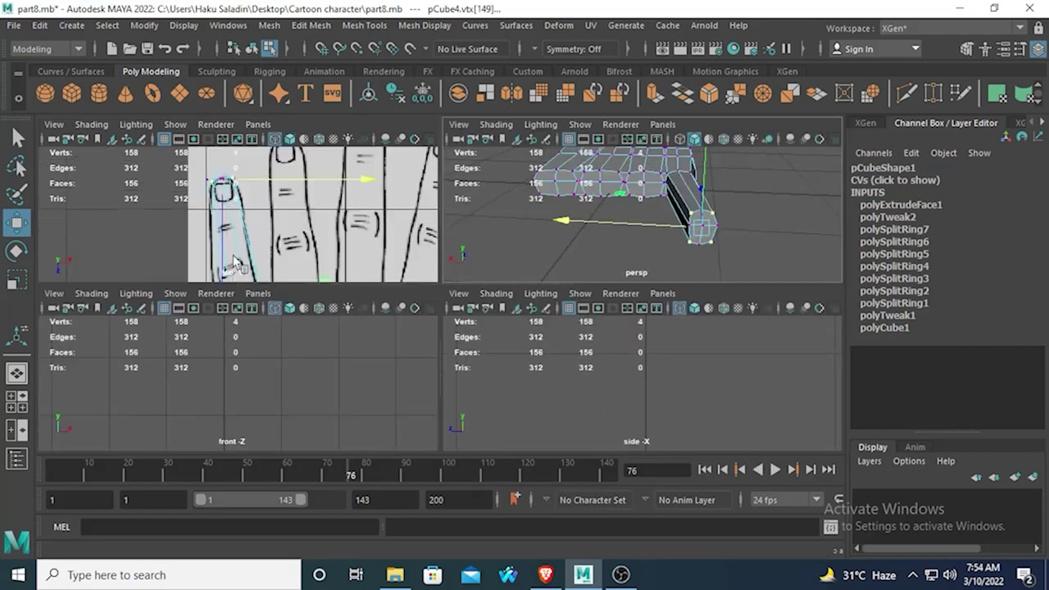
pyautogui.press('space')
pyautogui.scroll(3, 349, 262)
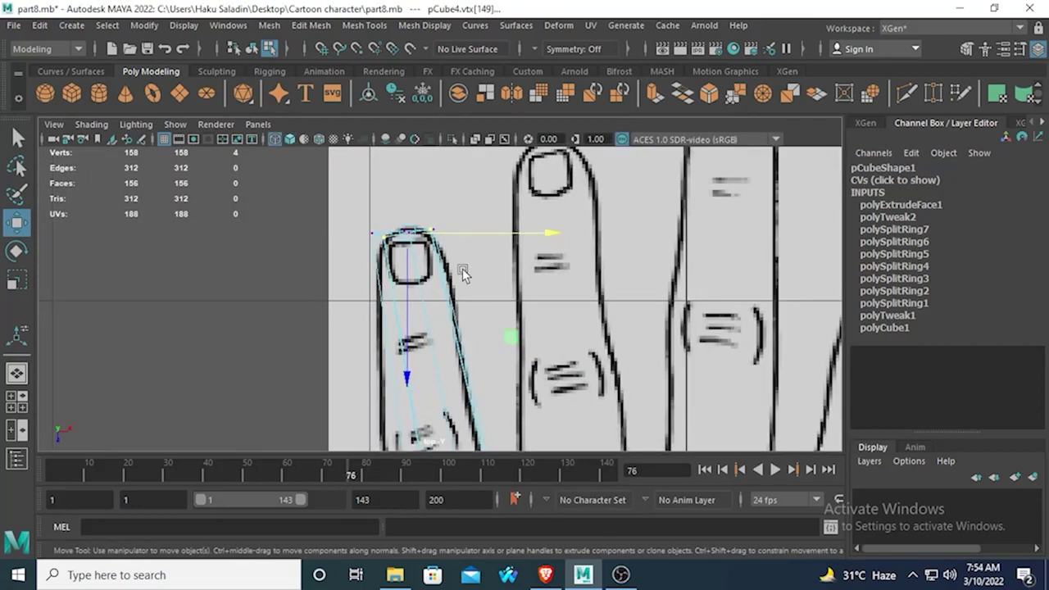
pyautogui.moveTo(407, 376); pyautogui.dragTo(409, 385)
pyautogui.click(378, 246)
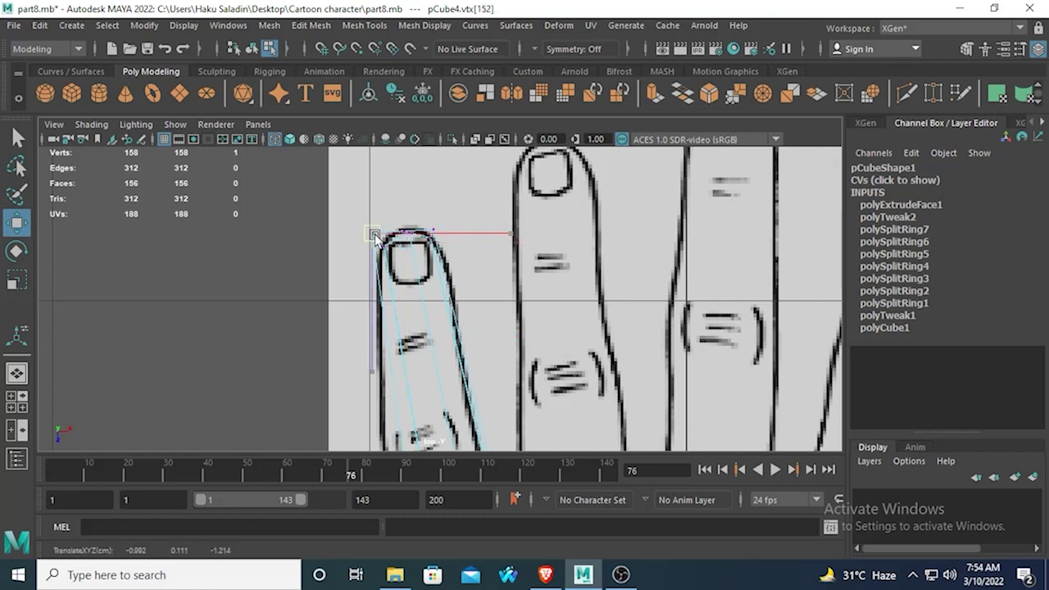
pyautogui.click(432, 232)
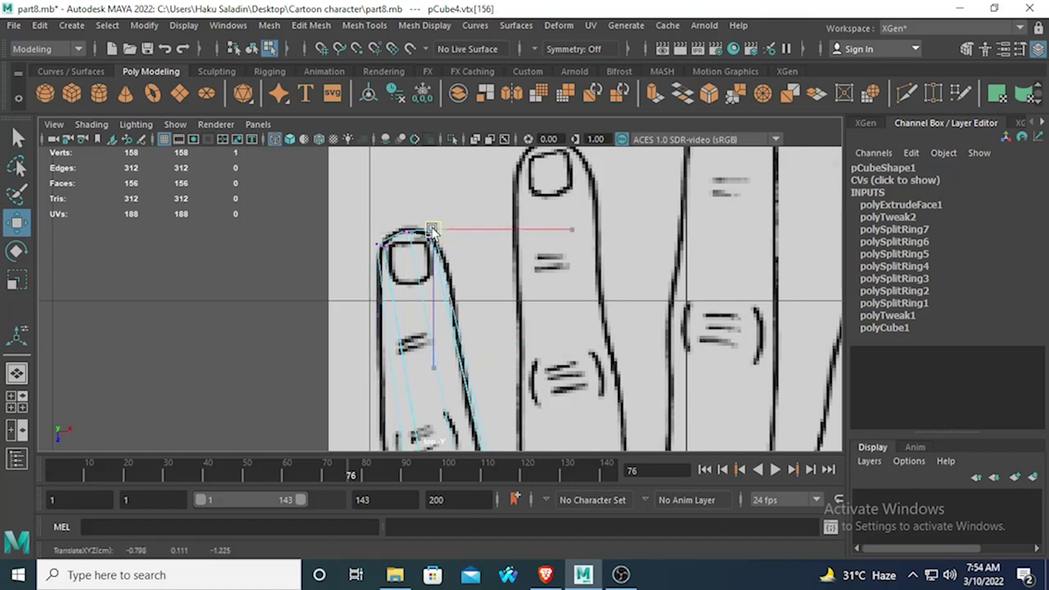
# Step: Examine the extruded little finger's shape from several angles in the perspective view
pyautogui.press('space')
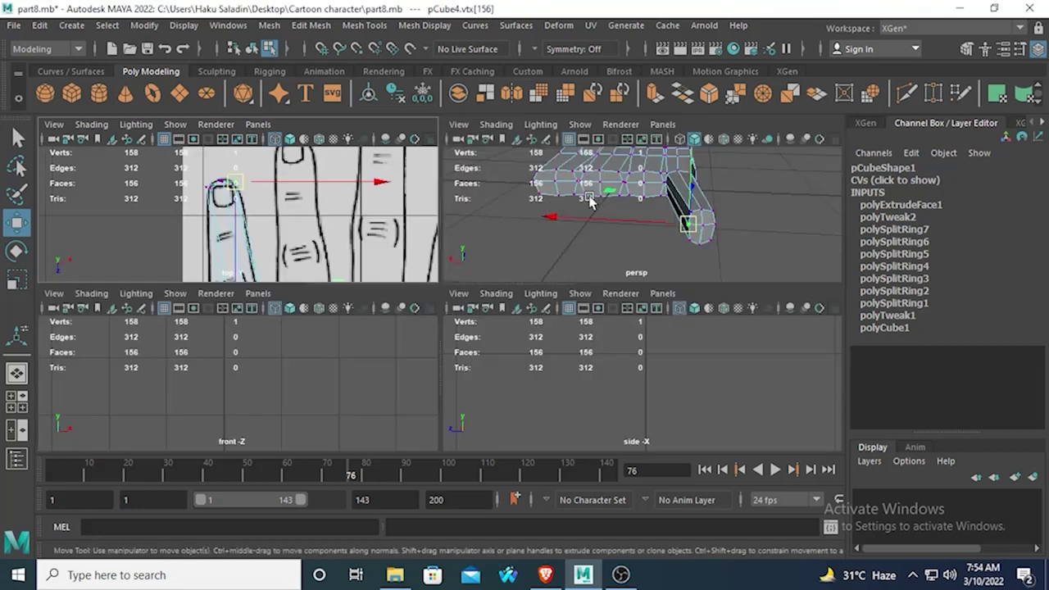
pyautogui.press('space')
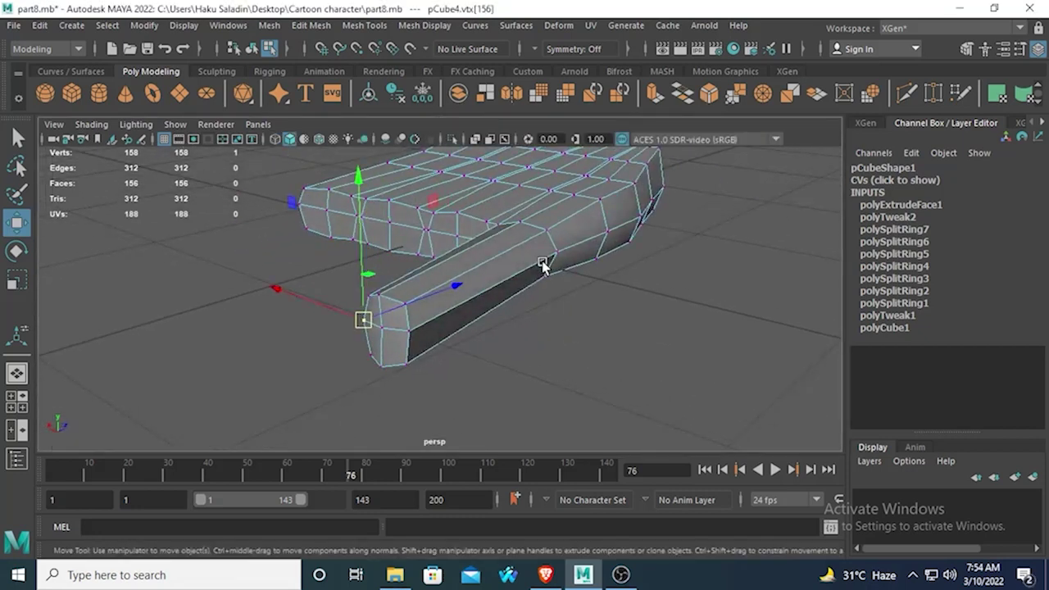
pyautogui.keyDown('alt'); pyautogui.moveTo(551, 274); pyautogui.dragTo(565, 254); pyautogui.keyUp('alt')
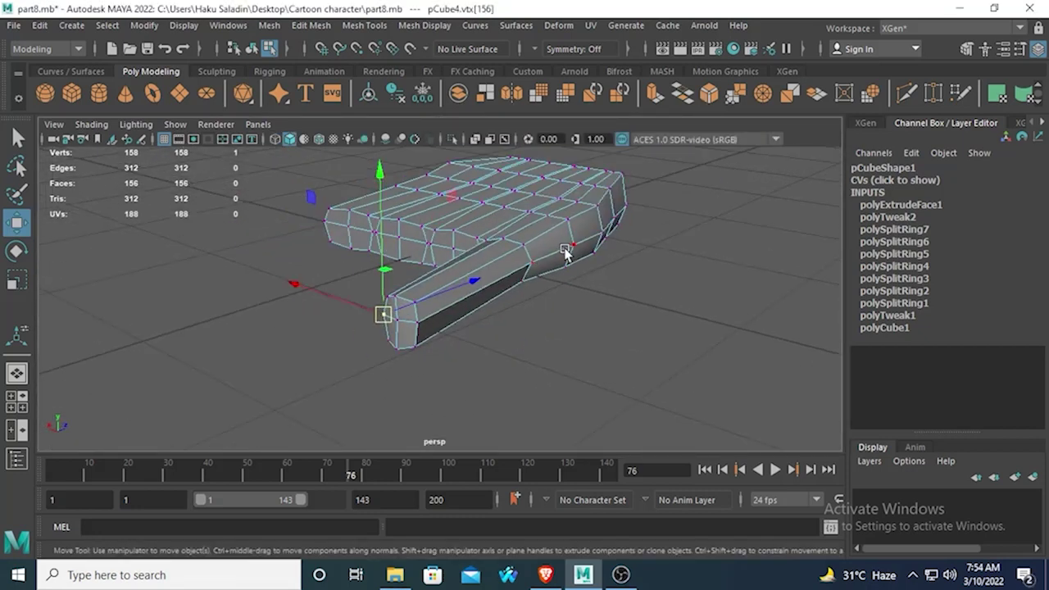
pyautogui.keyDown('alt'); pyautogui.moveTo(500, 279); pyautogui.dragTo(492, 317); pyautogui.keyUp('alt')
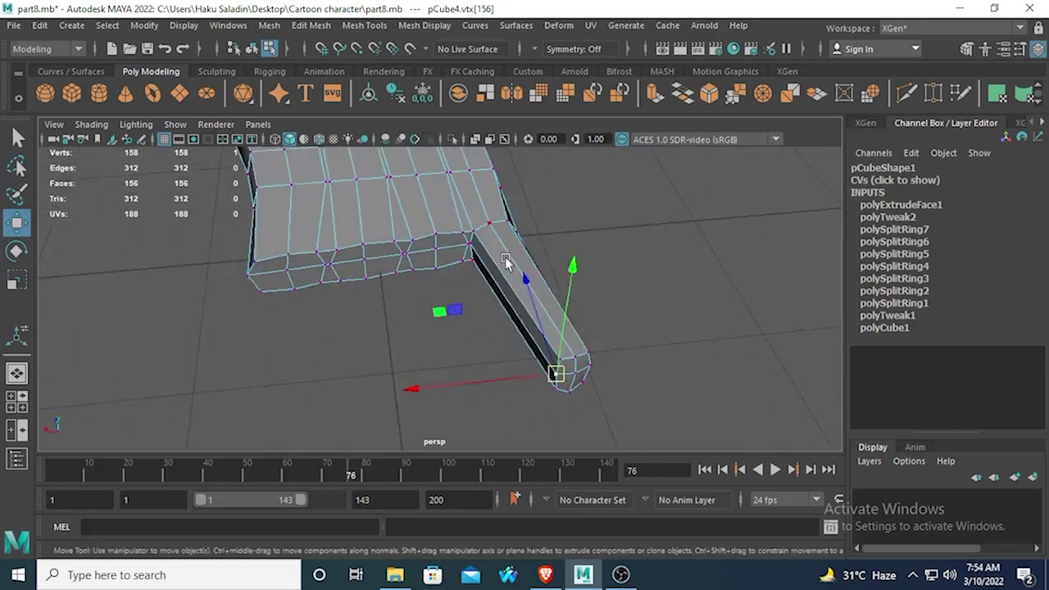
pyautogui.keyDown('alt'); pyautogui.moveTo(505, 257); pyautogui.dragTo(347, 218); pyautogui.keyUp('alt')
pyautogui.press('space')
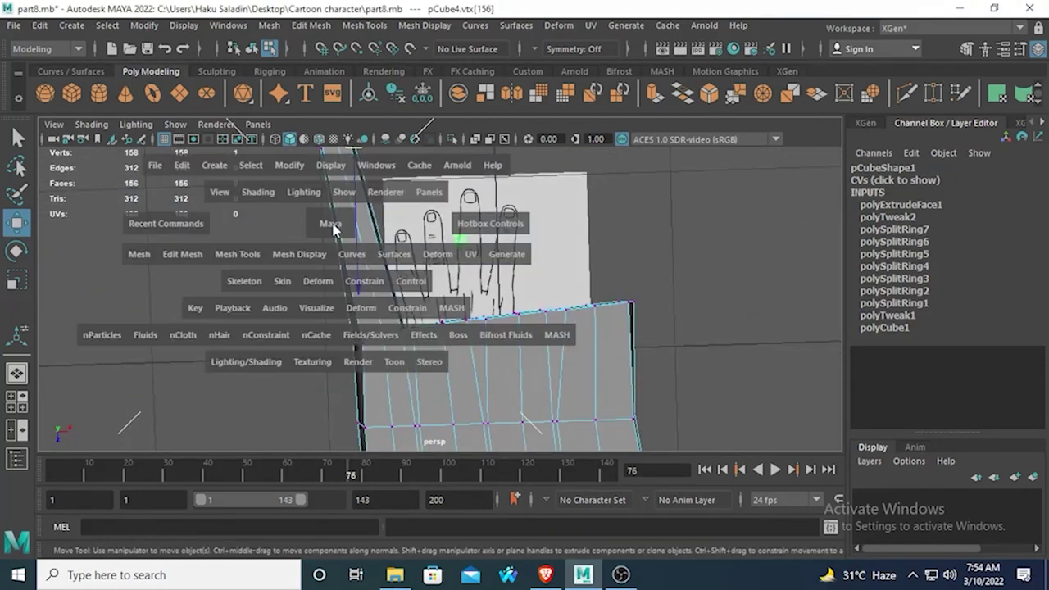
pyautogui.press('space')
# Step: Select a lengthwise edge of the little finger and add an edge loop around its middle with To Edge Ring and Split
pyautogui.scroll(3, 426, 258)
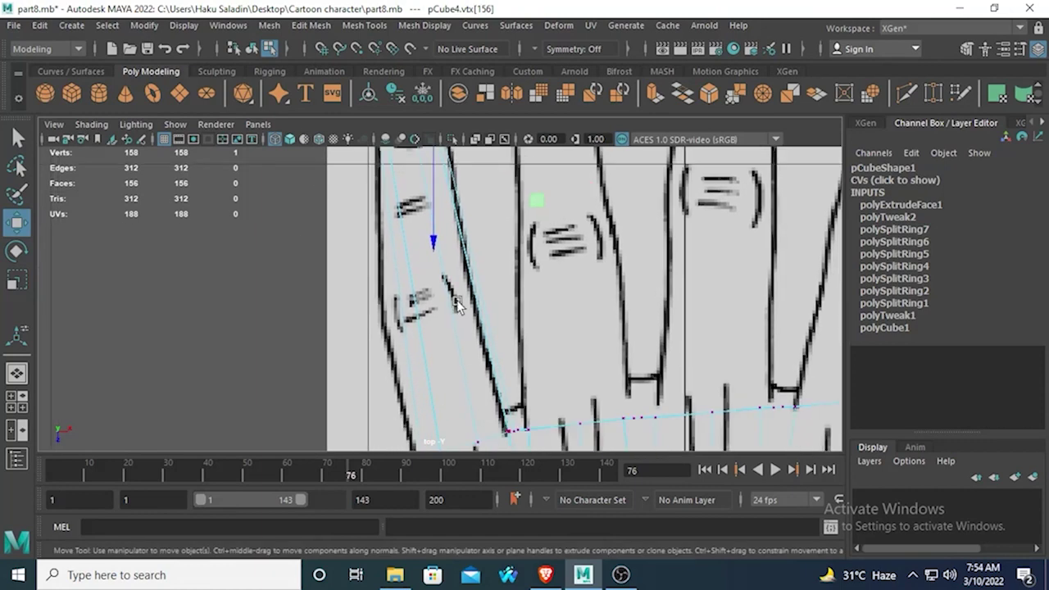
pyautogui.click(412, 251)
pyautogui.press('q')
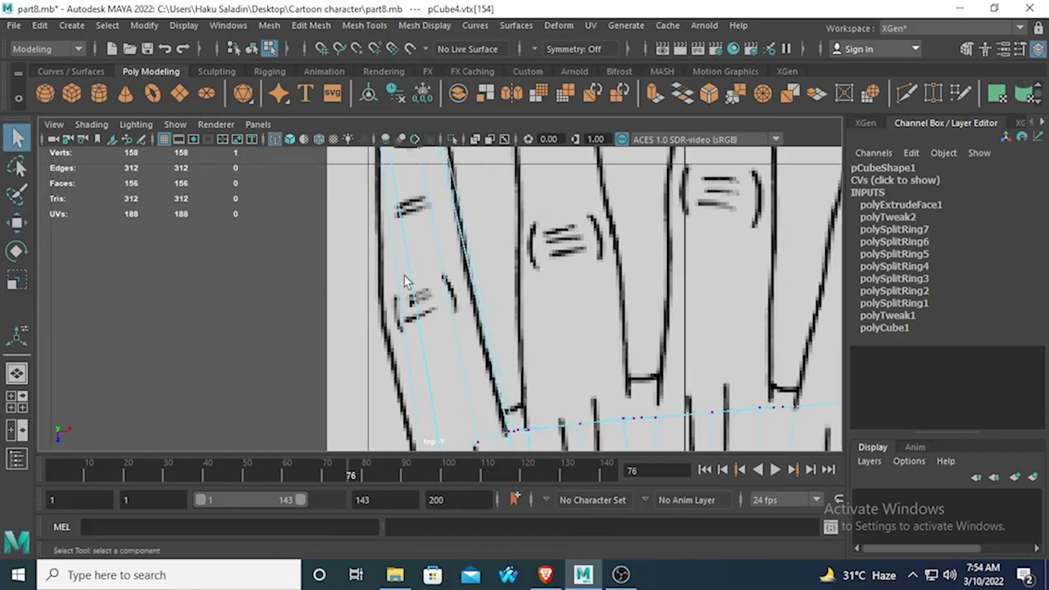
pyautogui.rightClick(407, 270)
pyautogui.click(403, 211)
pyautogui.moveTo(403, 219); pyautogui.dragTo(402, 192, button='right')
pyautogui.click(409, 250)
pyautogui.keyDown('ctrl'); pyautogui.rightClick(410, 252); pyautogui.keyUp('ctrl')
pyautogui.moveTo(325, 275)
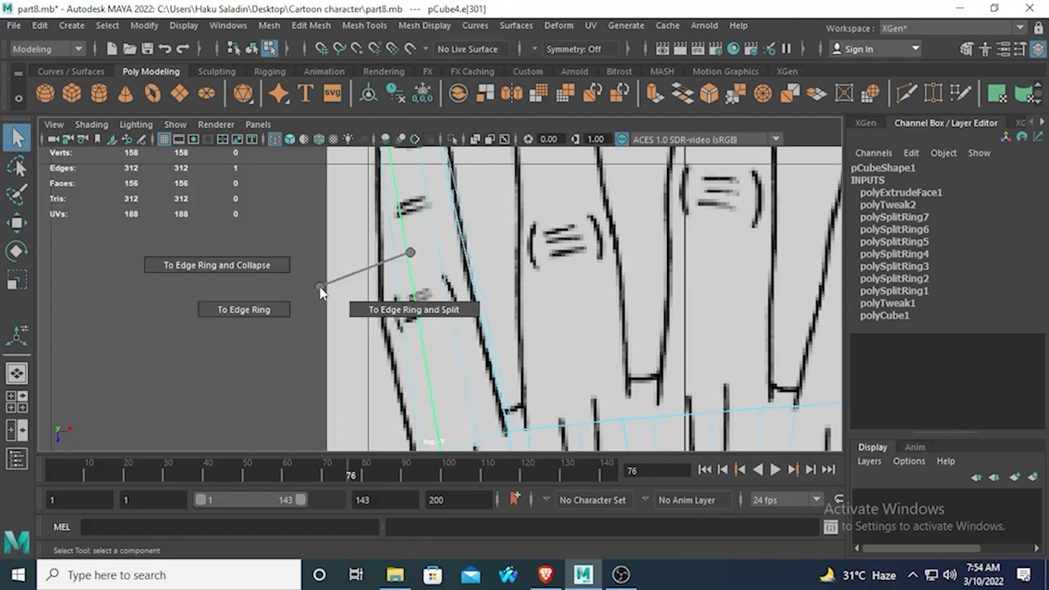
pyautogui.click(421, 301)
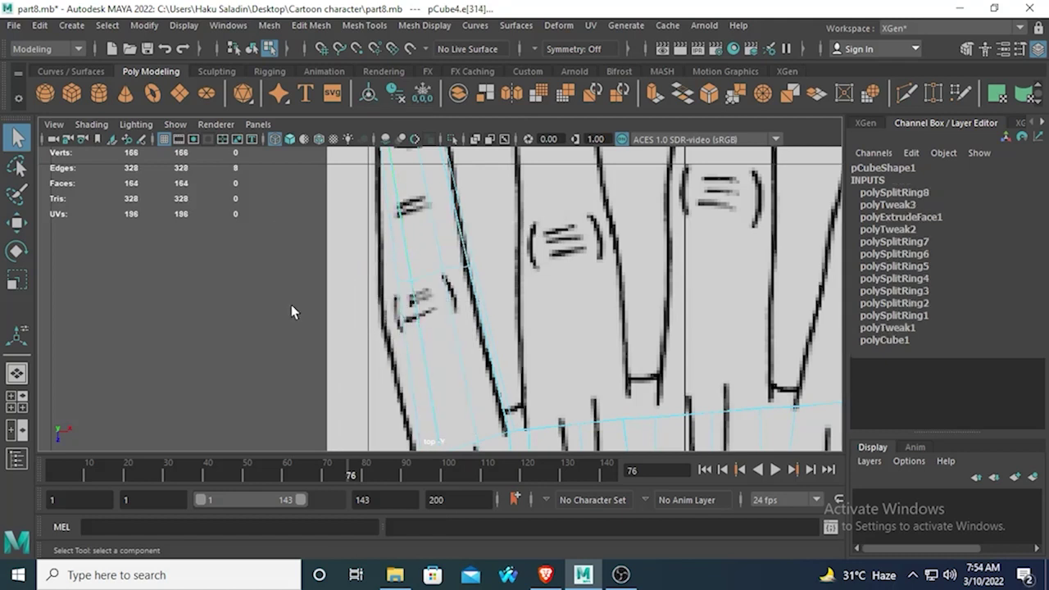
# Step: Move the little finger's middle edge loop outward along X and scale it slightly wider to match the finger outline
pyautogui.click(15, 223)
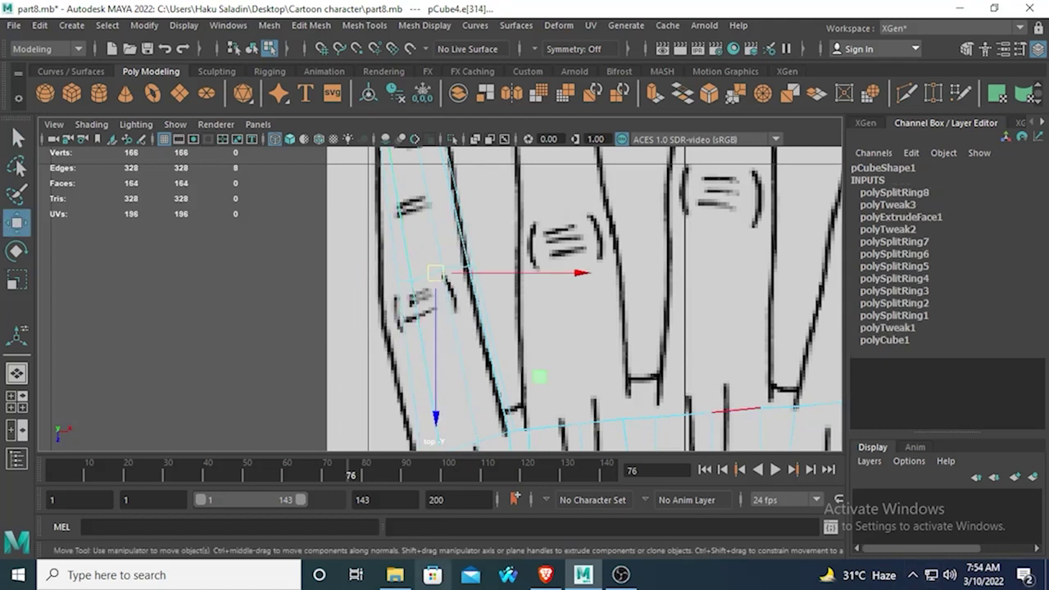
pyautogui.moveTo(571, 267); pyautogui.dragTo(563, 268)
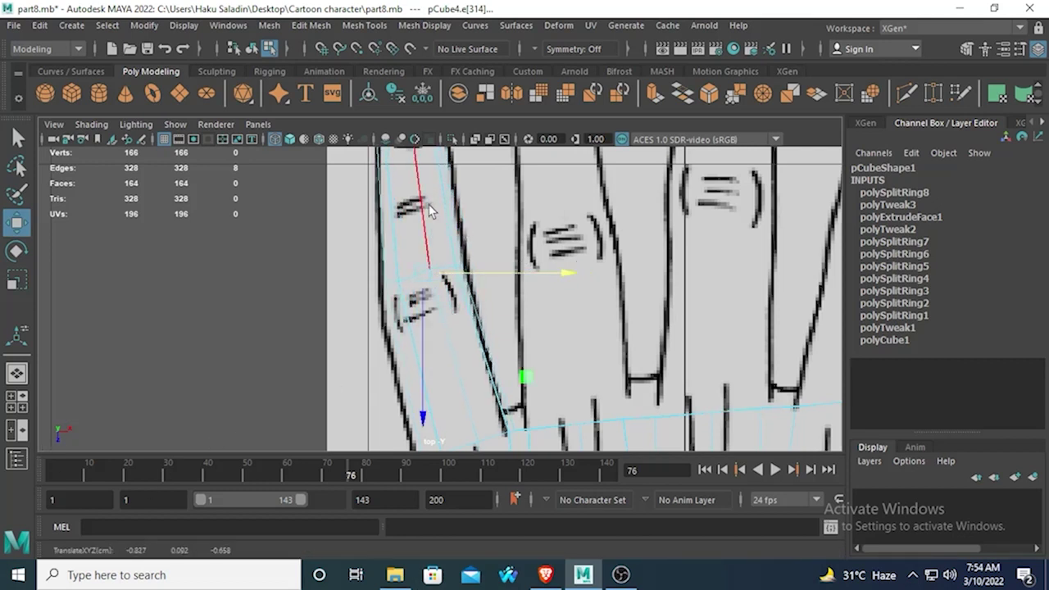
pyautogui.click(27, 282)
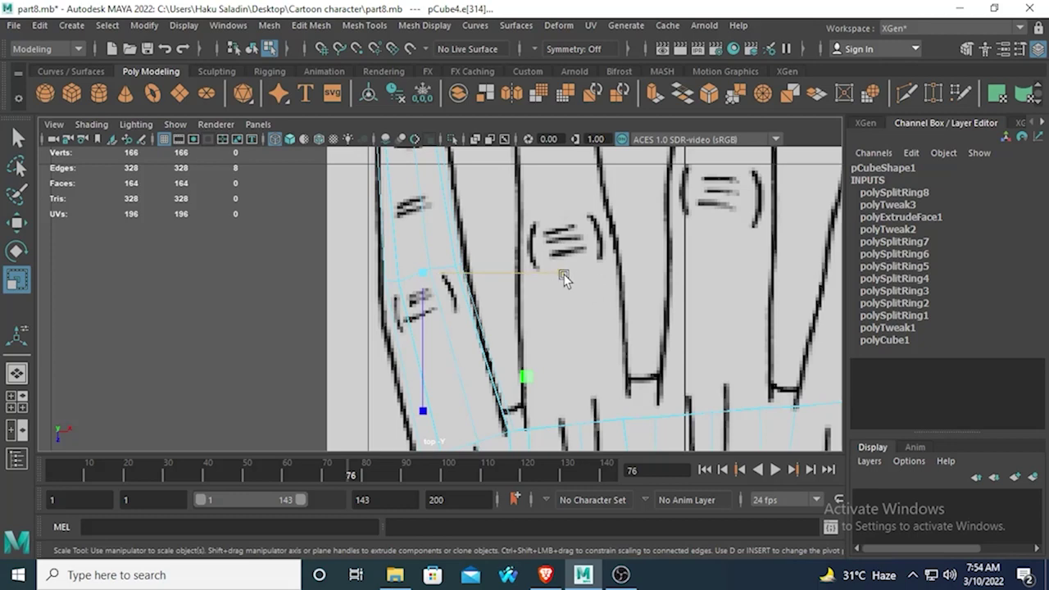
pyautogui.moveTo(563, 275); pyautogui.dragTo(574, 276)
# Step: Examine the little finger's middle loop and thickness from the top and in perspective, and switch the mesh to vertex selection
pyautogui.keyDown('alt'); pyautogui.moveTo(467, 298); pyautogui.dragTo(427, 188, button='middle'); pyautogui.keyUp('alt')
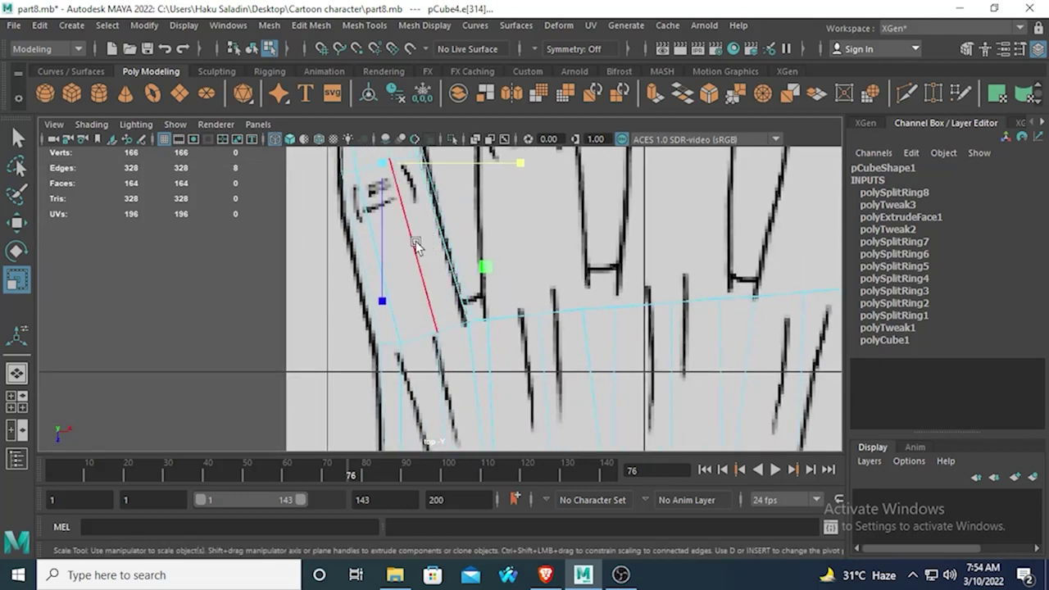
pyautogui.scroll(-5, 505, 421)
pyautogui.scroll(-5, 472, 286)
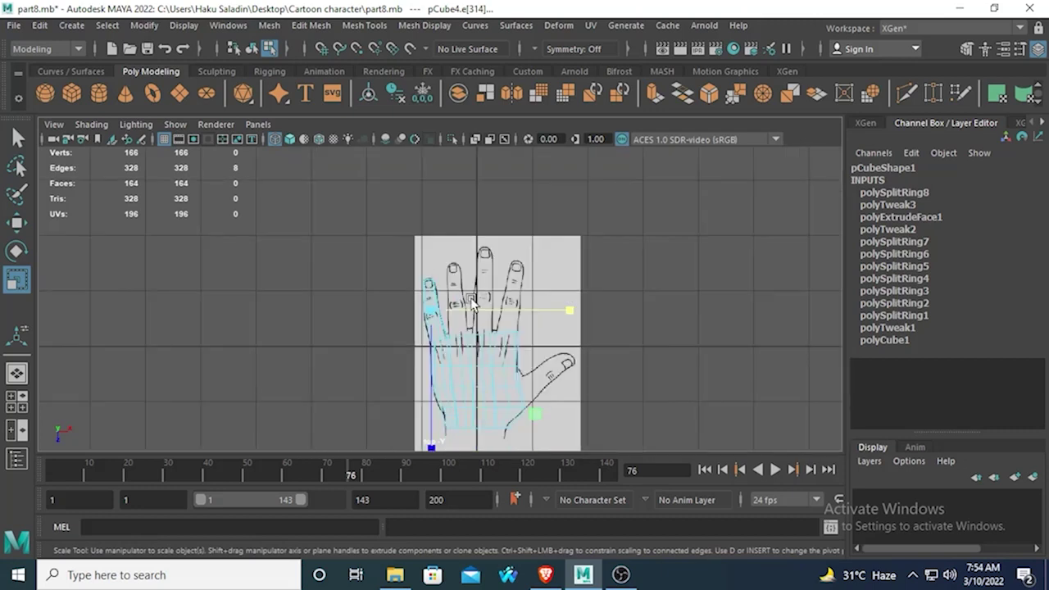
pyautogui.scroll(2, 469, 291)
pyautogui.press('space')
pyautogui.press('space')
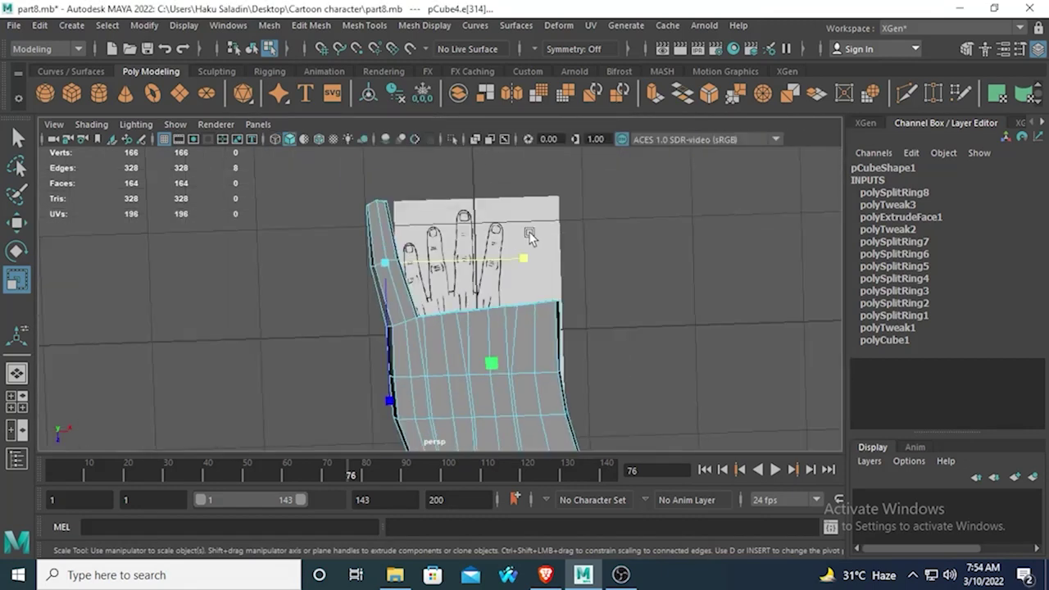
pyautogui.keyDown('alt'); pyautogui.moveTo(517, 208); pyautogui.dragTo(372, 304); pyautogui.keyUp('alt')
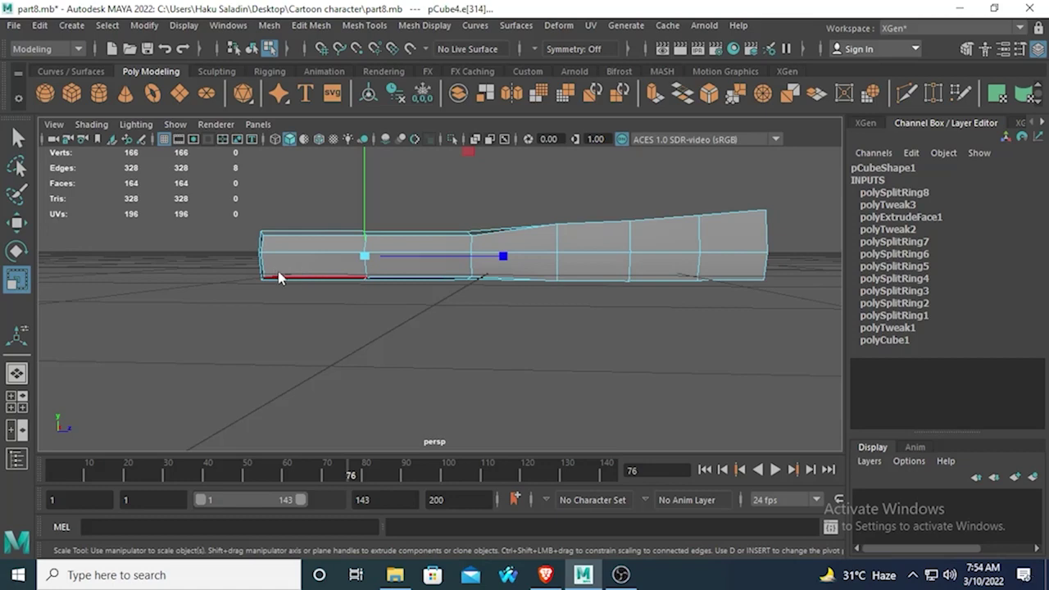
pyautogui.moveTo(279, 277); pyautogui.dragTo(234, 322, button='right')
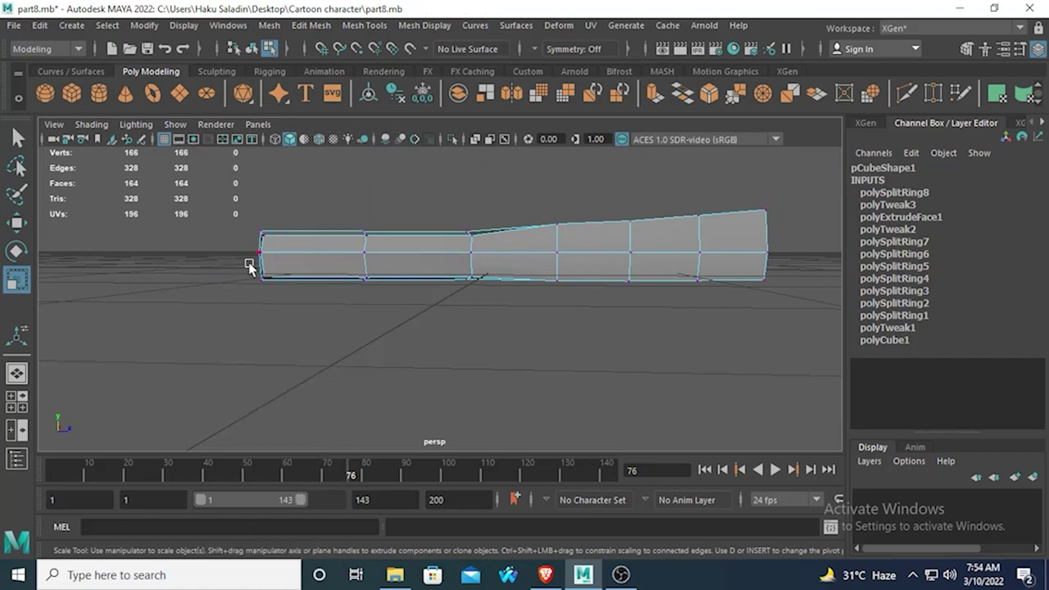
pyautogui.keyDown('alt'); pyautogui.moveTo(250, 267); pyautogui.dragTo(289, 270); pyautogui.keyUp('alt')
pyautogui.keyDown('alt'); pyautogui.moveTo(547, 259); pyautogui.dragTo(496, 263); pyautogui.keyUp('alt')
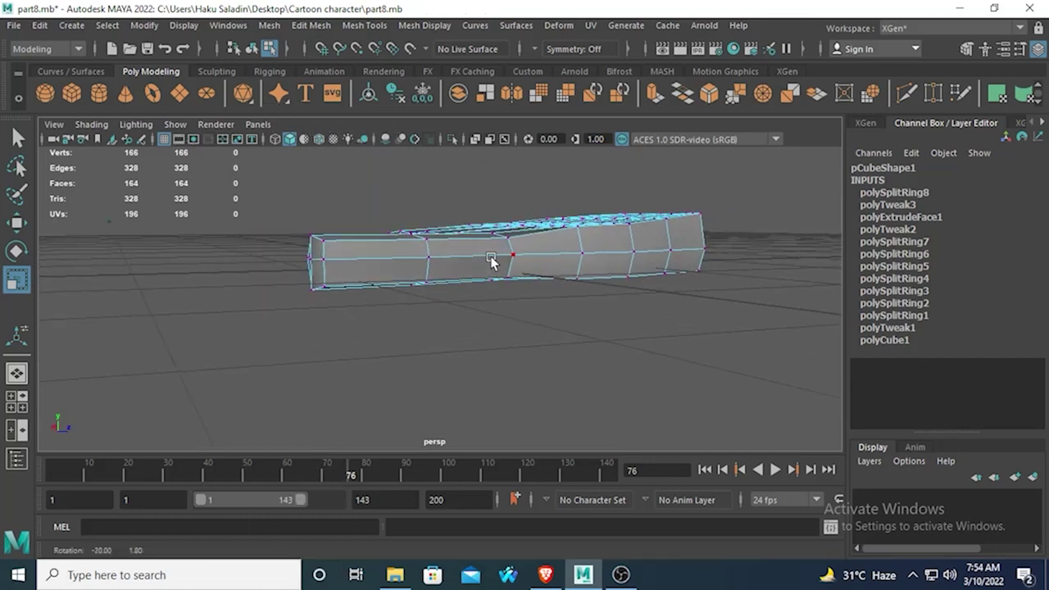
pyautogui.keyDown('alt'); pyautogui.moveTo(426, 253); pyautogui.dragTo(341, 316); pyautogui.keyUp('alt')
# Step: Select the whole bottom row of the hand's vertices in the side view and move it slightly up along Y
pyautogui.press('space')
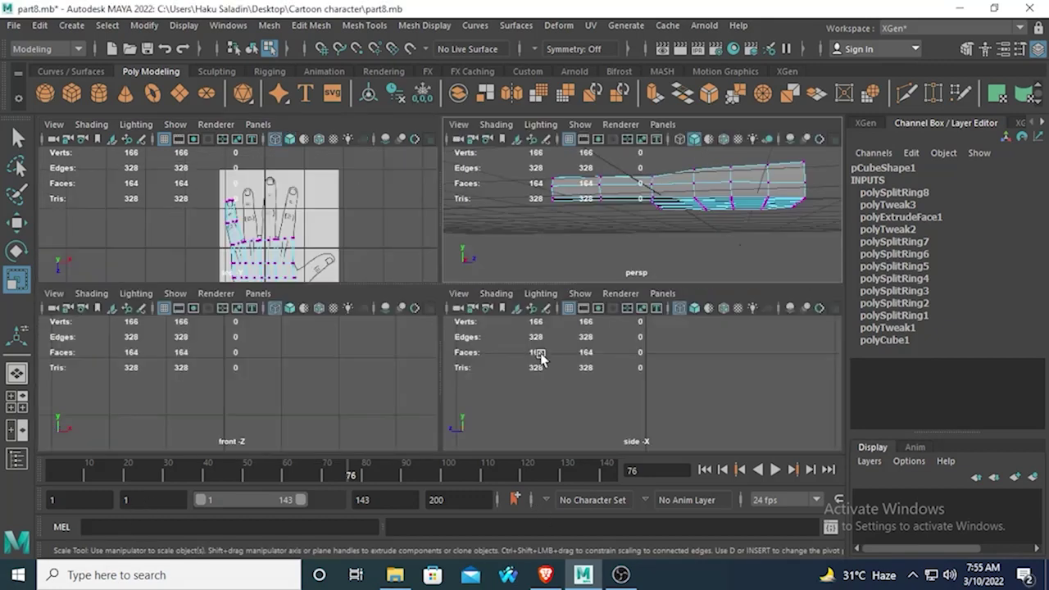
pyautogui.press('space')
pyautogui.scroll(5, 500, 301)
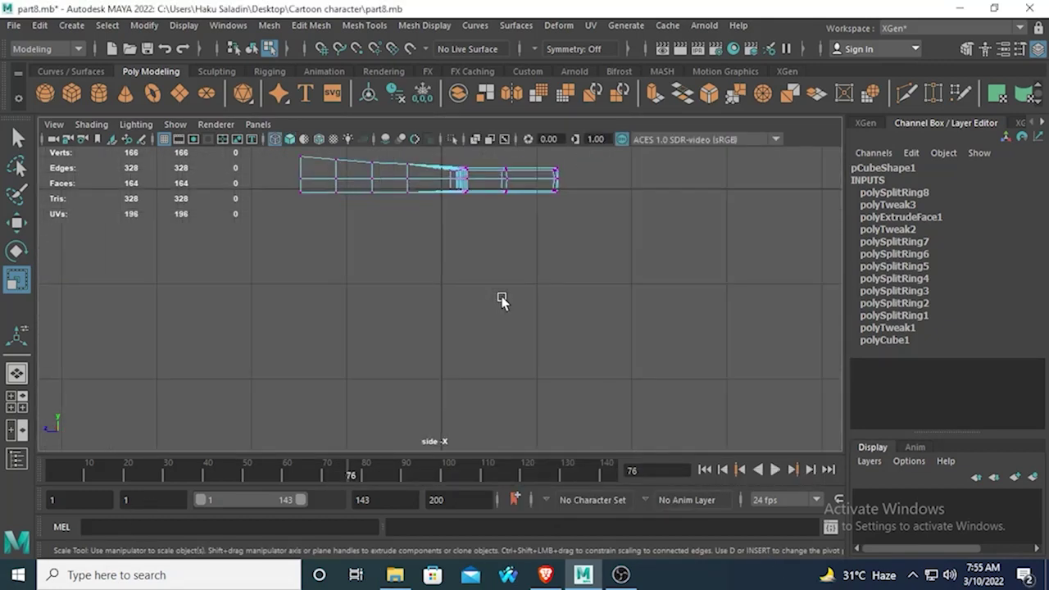
pyautogui.scroll(2, 506, 211)
pyautogui.keyDown('alt'); pyautogui.moveTo(507, 211); pyautogui.dragTo(523, 311, button='middle'); pyautogui.keyUp('alt')
pyautogui.moveTo(123, 241); pyautogui.dragTo(758, 321)
pyautogui.keyDown('alt'); pyautogui.moveTo(440, 227); pyautogui.dragTo(444, 261, button='middle'); pyautogui.keyUp('alt')
pyautogui.moveTo(443, 259); pyautogui.dragTo(443, 169)
pyautogui.keyDown('alt'); pyautogui.moveTo(458, 175); pyautogui.dragTo(455, 208, button='middle'); pyautogui.keyUp('alt')
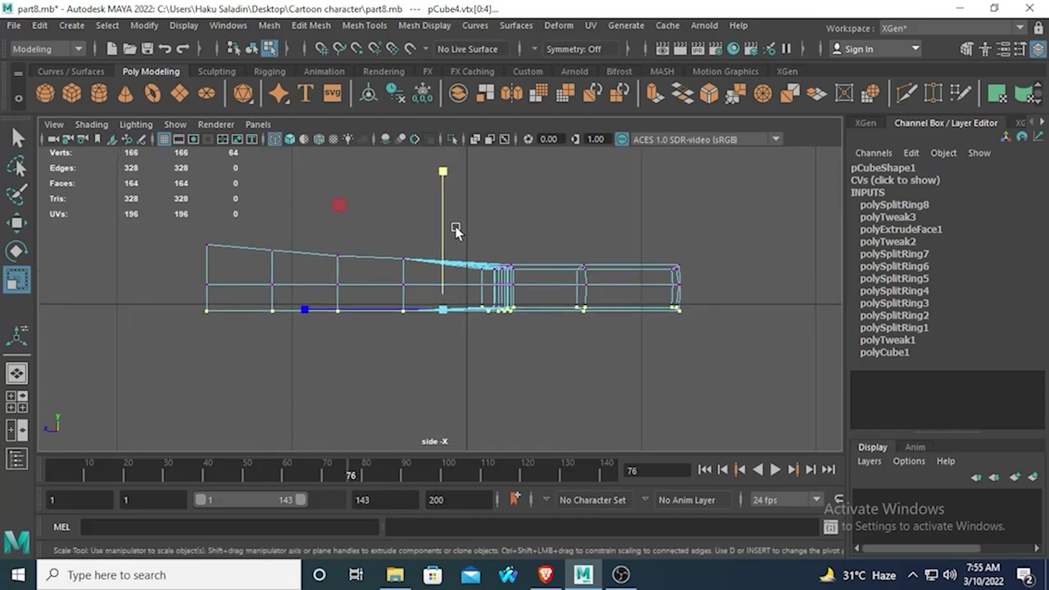
pyautogui.click(15, 220)
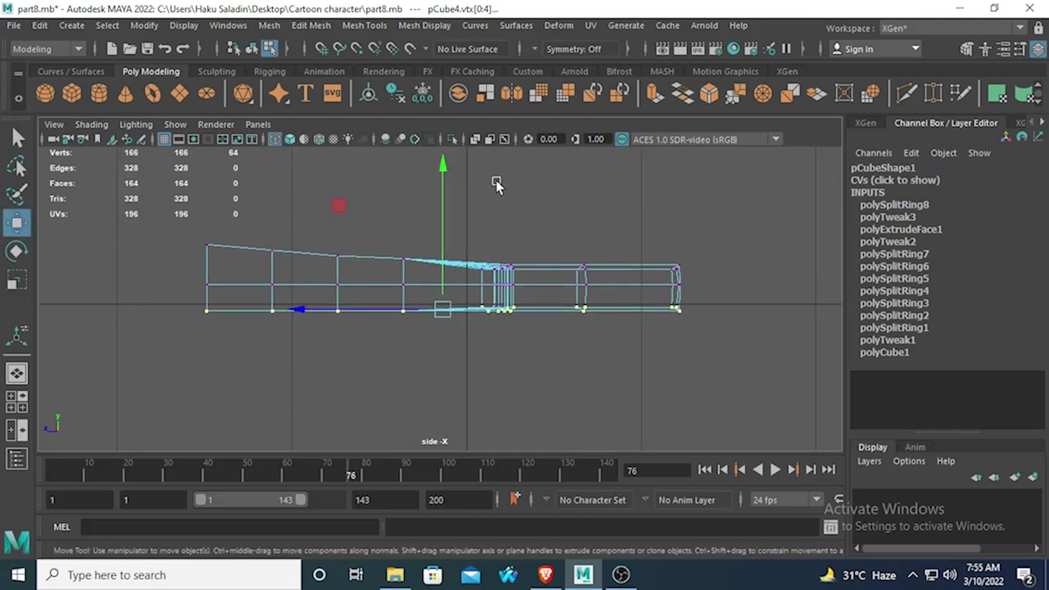
pyautogui.moveTo(439, 170)
pyautogui.mouseDown()
pyautogui.moveTo(437, 159)
pyautogui.moveTo(427, 166)
pyautogui.moveTo(438, 161)
pyautogui.mouseUp()
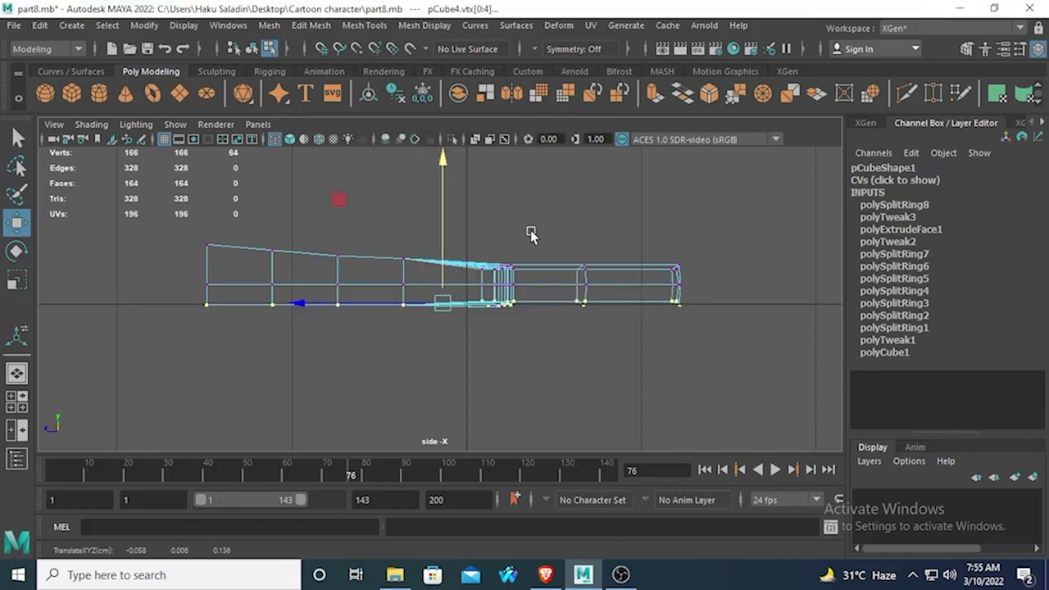
# Step: Select the four faces on the palm's front end that form the ring finger's base, in the perspective view
pyautogui.press('space')
pyautogui.press('space')
pyautogui.keyDown('alt'); pyautogui.moveTo(510, 286); pyautogui.dragTo(484, 321); pyautogui.keyUp('alt')
pyautogui.click(358, 324)
pyautogui.scroll(2, 358, 323)
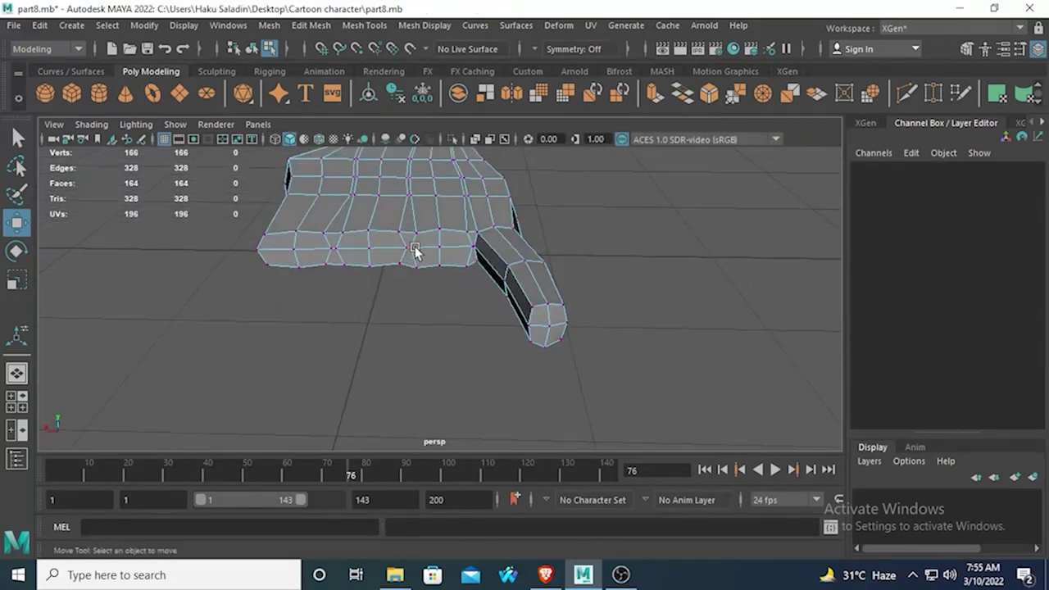
pyautogui.moveTo(459, 239); pyautogui.dragTo(450, 191, button='right')
pyautogui.click(448, 247)
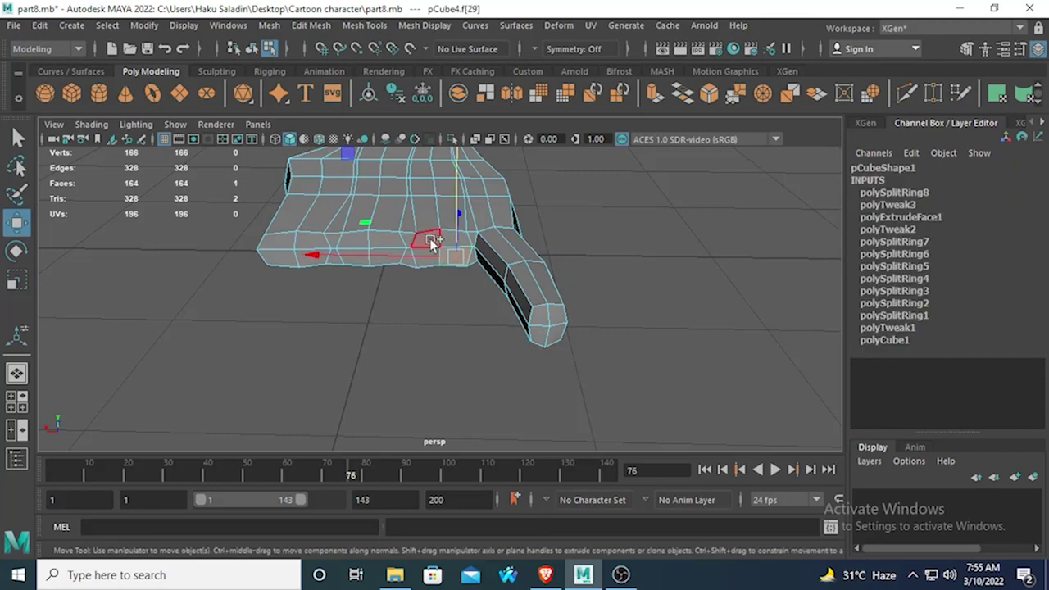
pyautogui.keyDown('shift'); pyautogui.click(432, 241); pyautogui.keyUp('shift')
pyautogui.press('q')
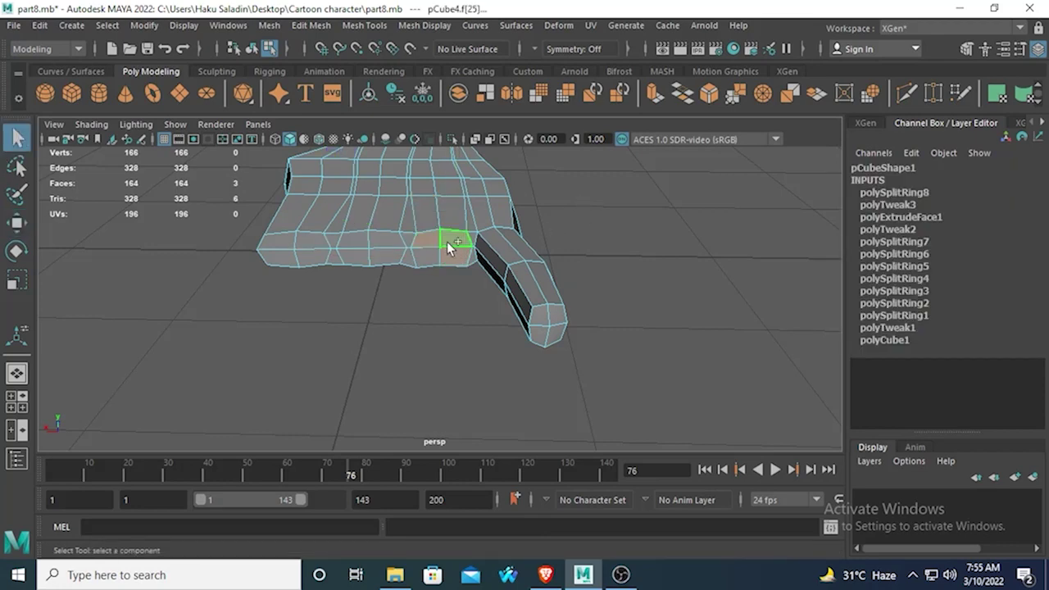
pyautogui.keyDown('shift'); pyautogui.click(426, 252); pyautogui.keyUp('shift')
# Step: Extrude the ring finger's base faces to the reference fingertip with Local Translate Z 1.317, and switch to vertex selection
pyautogui.press('space')
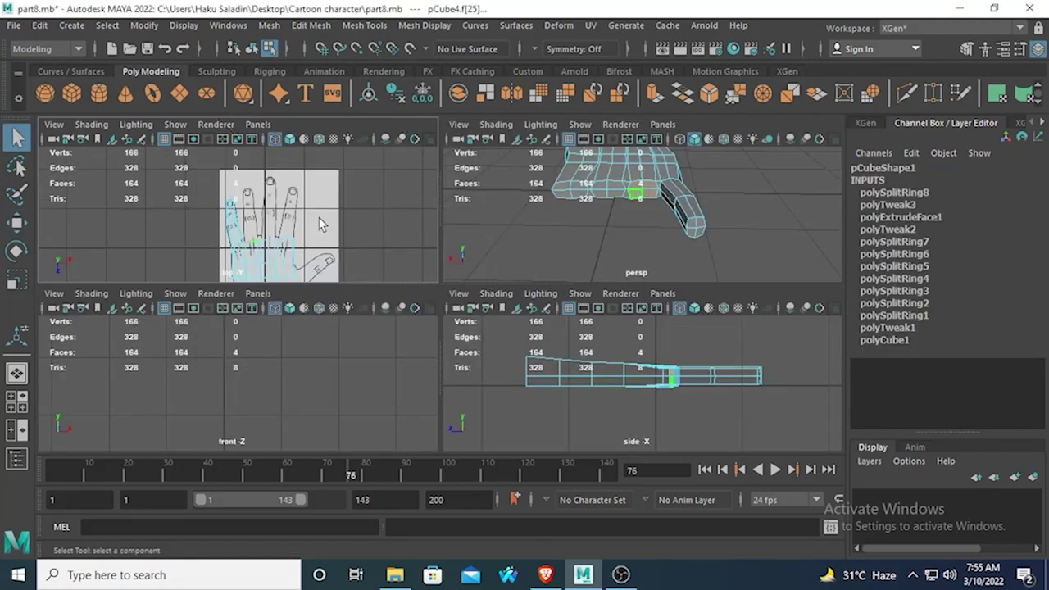
pyautogui.press('space')
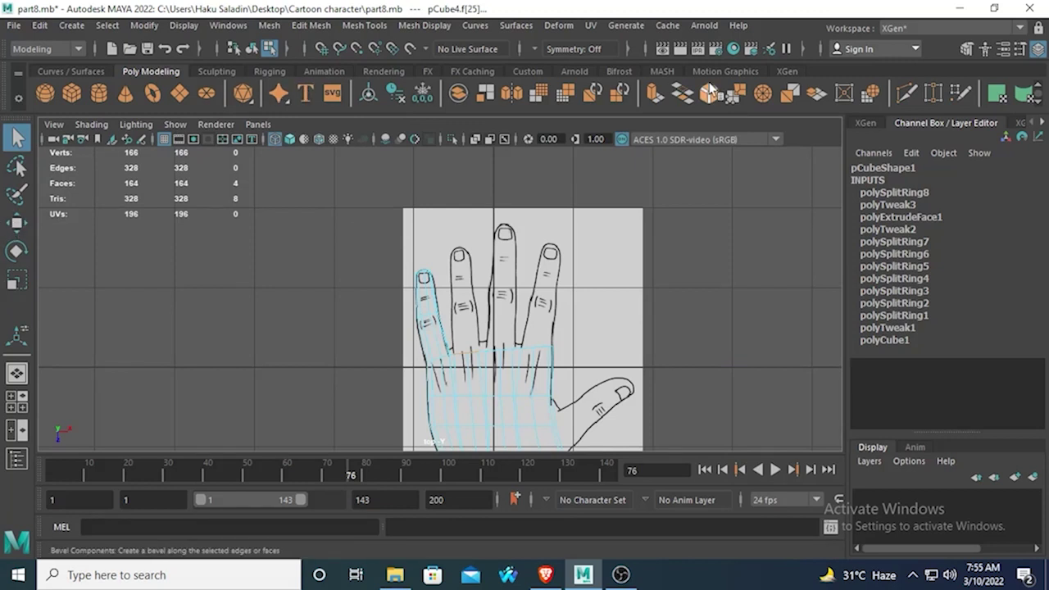
pyautogui.click(654, 92)
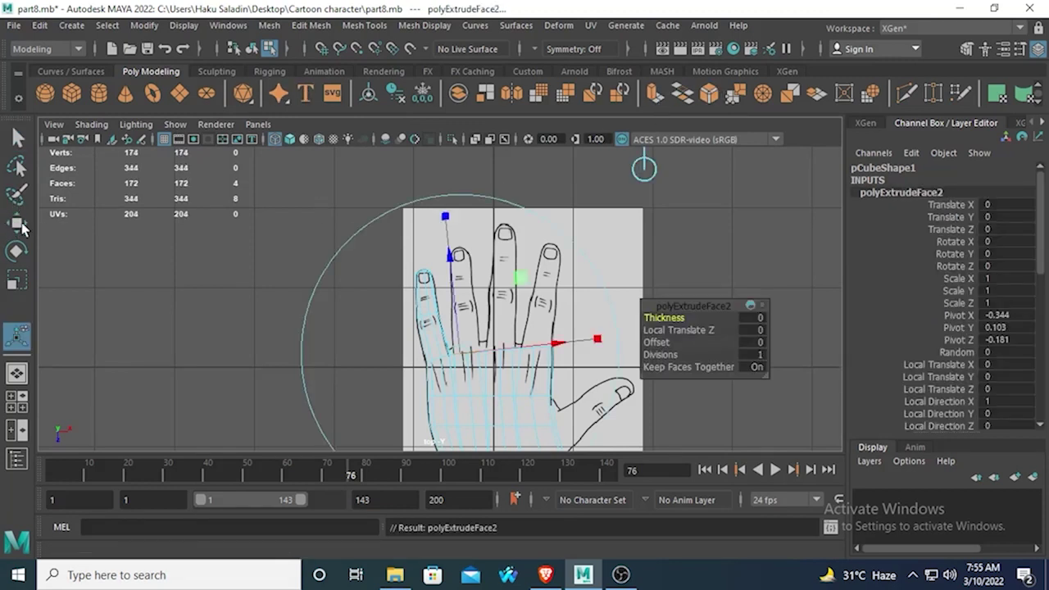
pyautogui.moveTo(447, 256); pyautogui.dragTo(408, 156)
pyautogui.scroll(5, 325, 304)
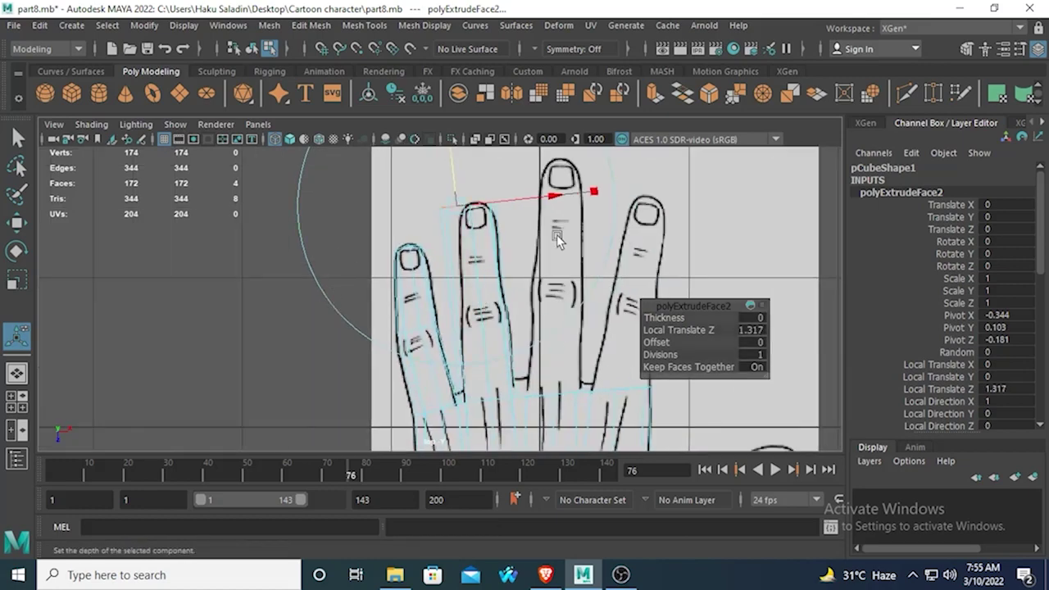
pyautogui.rightClick(483, 206)
pyautogui.moveTo(441, 151); pyautogui.dragTo(367, 152, button='right')
# Step: Try to narrow the ring finger's tip by scaling its end corner vertices along X
pyautogui.moveTo(421, 176); pyautogui.dragTo(447, 220)
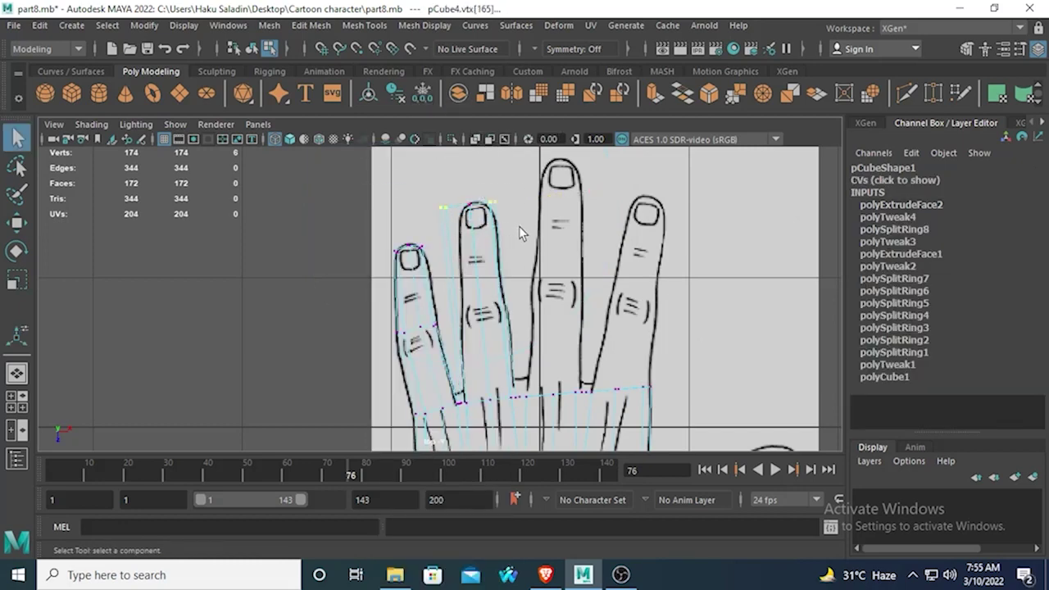
pyautogui.press('r')
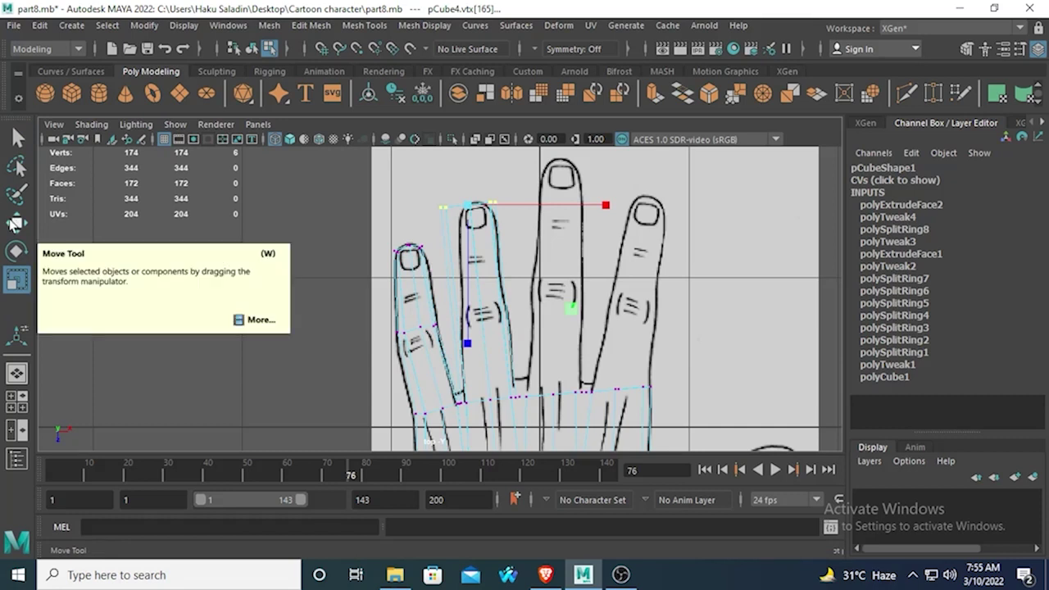
pyautogui.moveTo(602, 208); pyautogui.dragTo(566, 209)
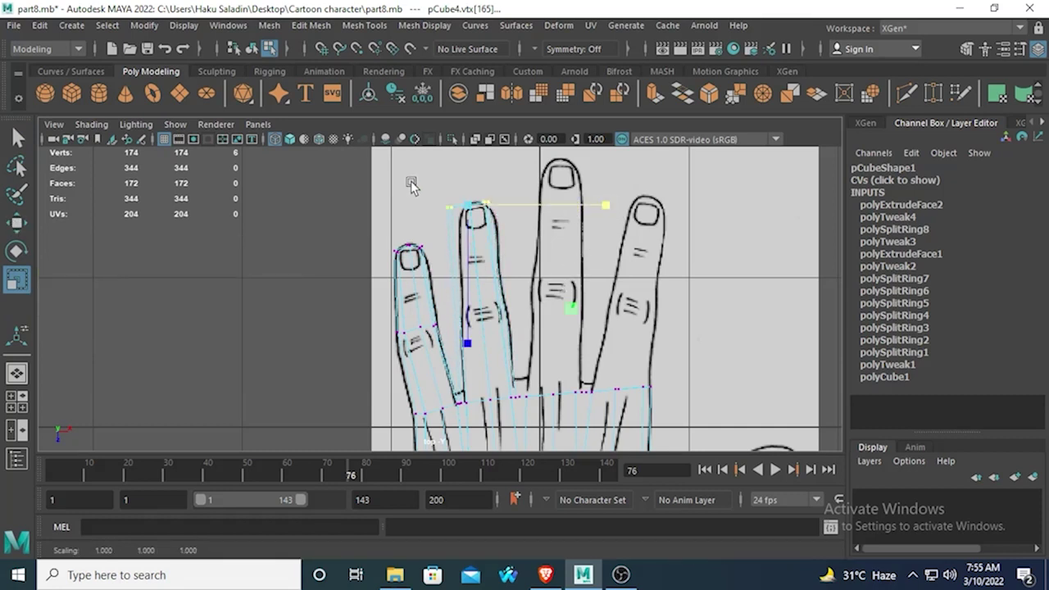
pyautogui.hotkey('ctrl', 'z')
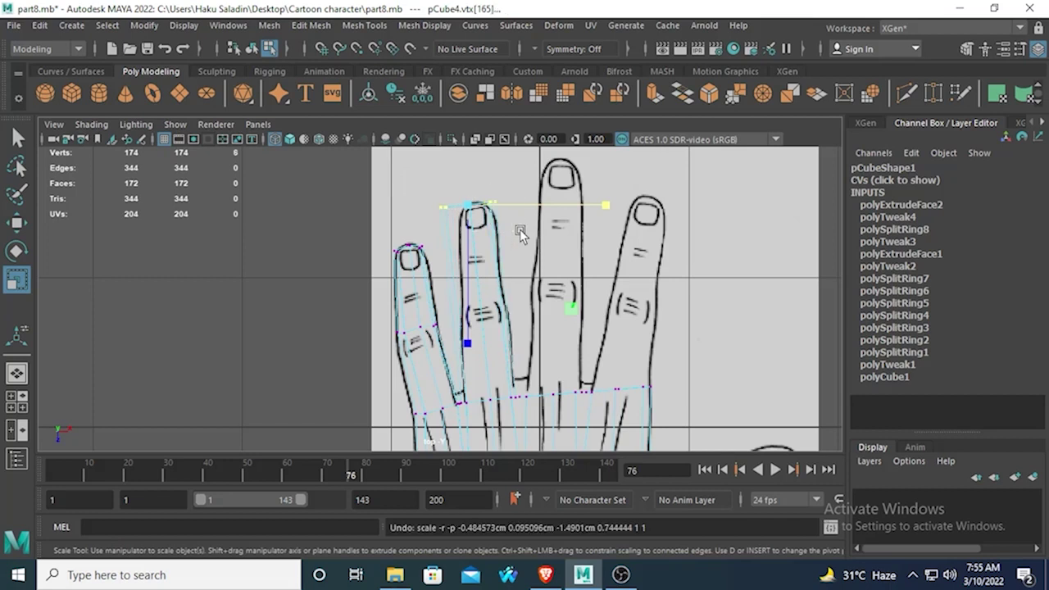
pyautogui.hotkey('ctrl', 'z')
# Step: Select all end vertices of the ring finger and move them slightly along X towards the reference fingertip
pyautogui.scroll(1, 451, 229)
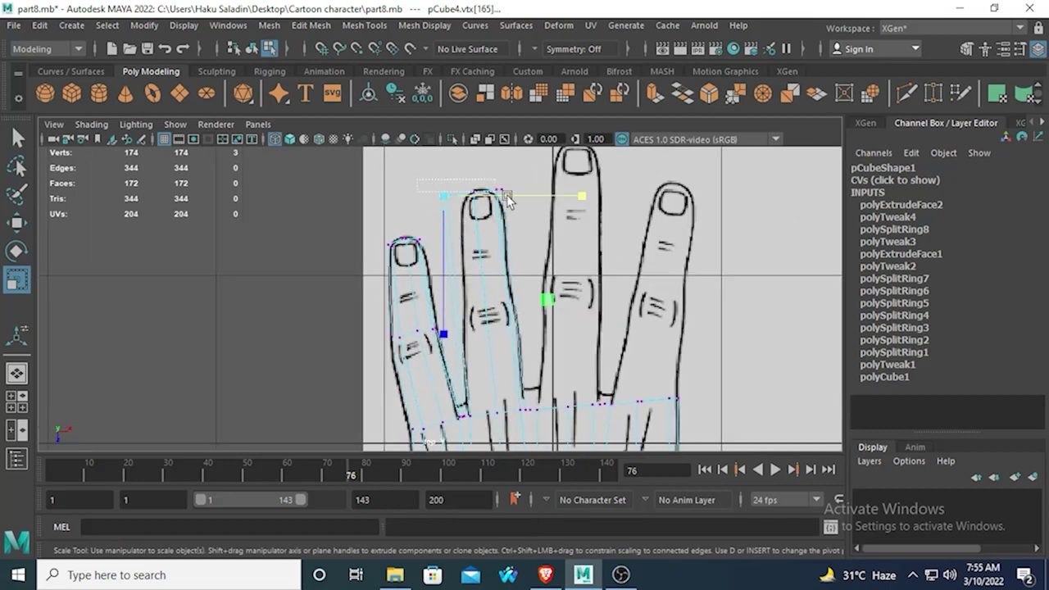
pyautogui.moveTo(507, 200); pyautogui.dragTo(436, 191)
pyautogui.click(16, 222)
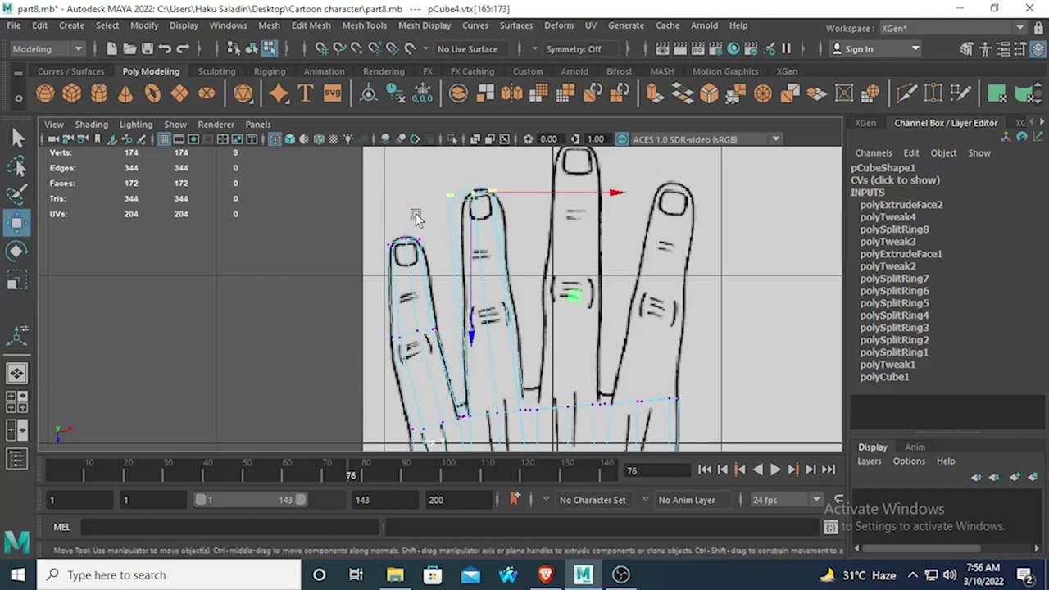
pyautogui.moveTo(614, 192); pyautogui.dragTo(623, 193)
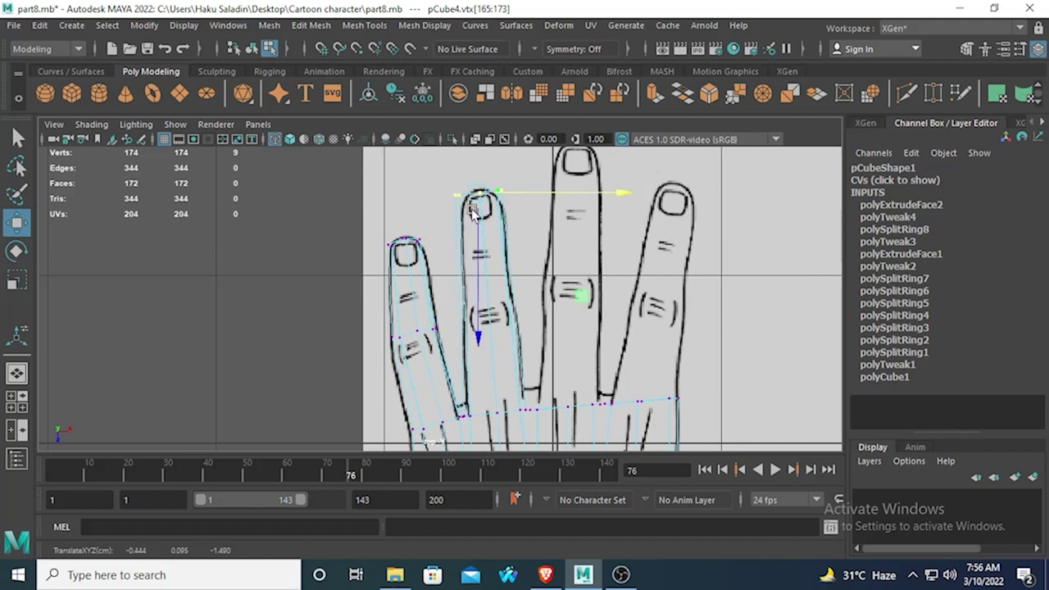
# Step: Move the ring finger's end corner vertices slightly back along Z and scale them along X to follow the rounded fingertip
pyautogui.moveTo(430, 180); pyautogui.dragTo(525, 197)
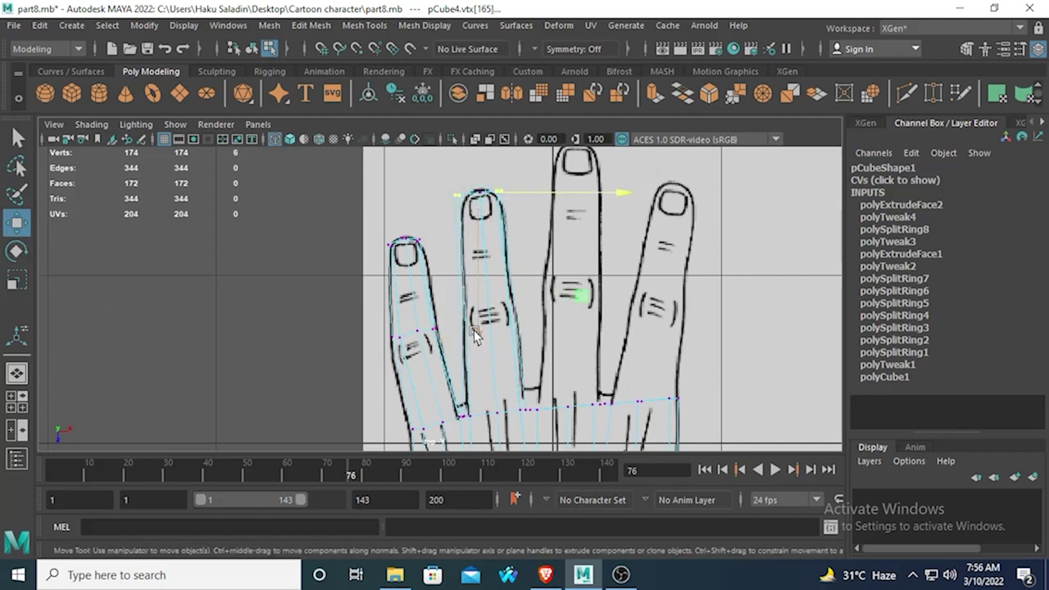
pyautogui.moveTo(474, 329)
pyautogui.mouseDown()
pyautogui.moveTo(481, 341)
pyautogui.moveTo(489, 333)
pyautogui.mouseUp()
pyautogui.press('1')
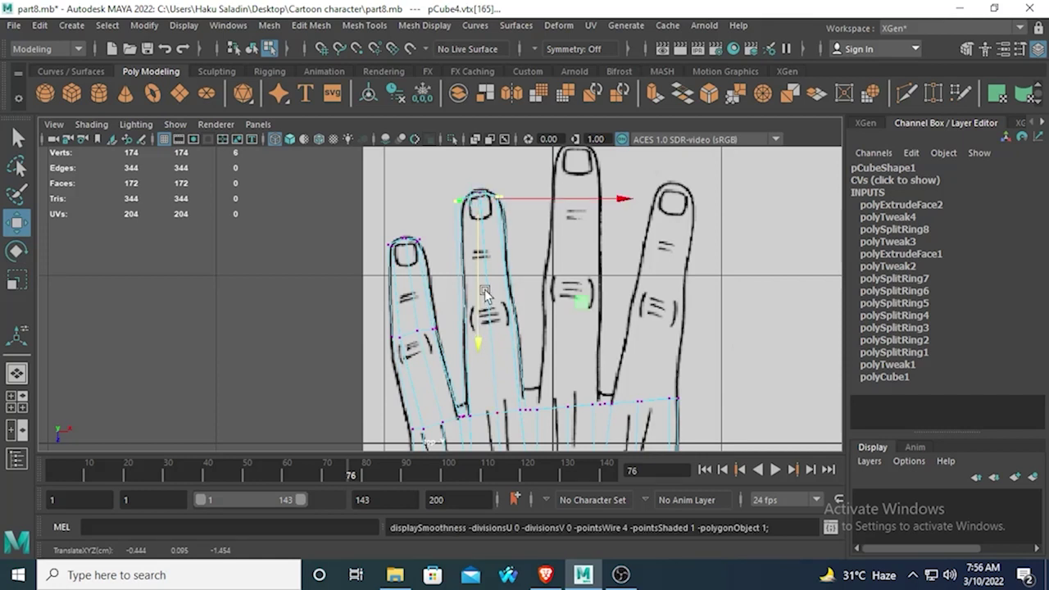
pyautogui.scroll(5, 348, 277)
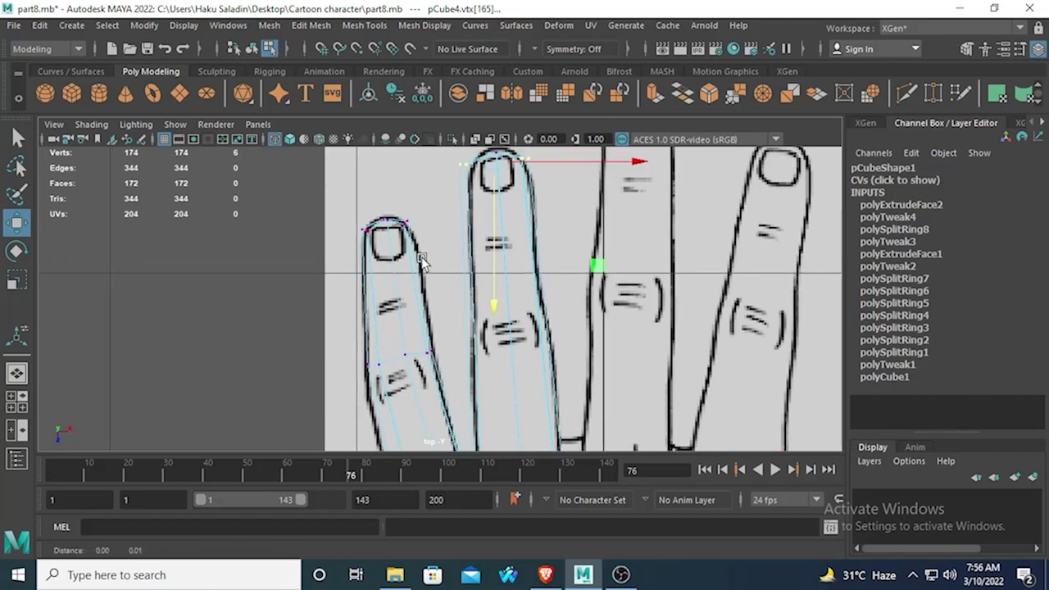
pyautogui.scroll(2, 451, 226)
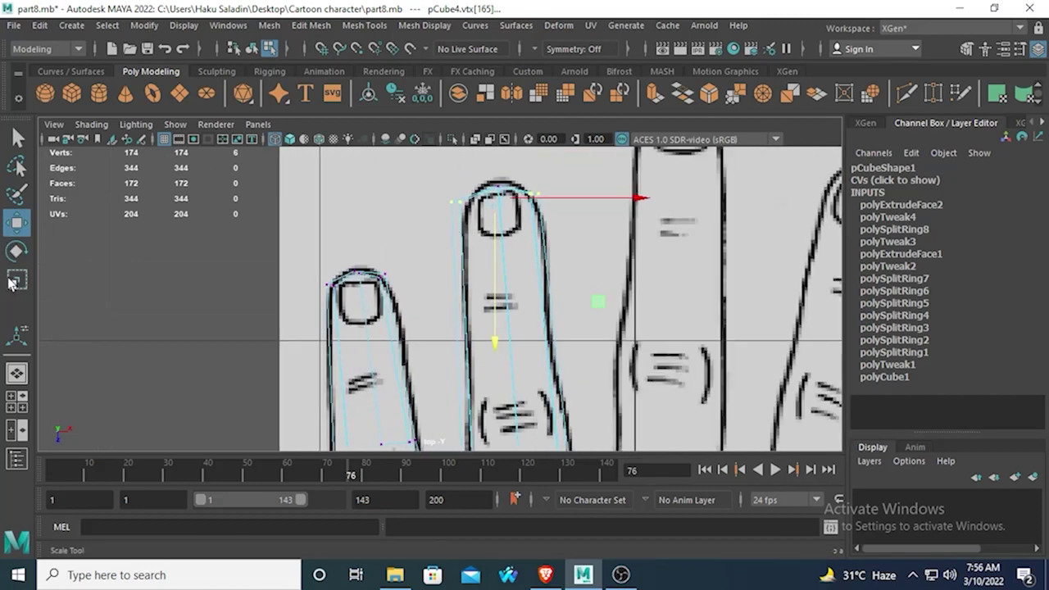
pyautogui.press('r')
pyautogui.moveTo(629, 202)
pyautogui.mouseDown()
pyautogui.moveTo(621, 197)
pyautogui.moveTo(642, 198)
pyautogui.mouseUp()
pyautogui.click(18, 224)
pyautogui.scroll(-5, 545, 281)
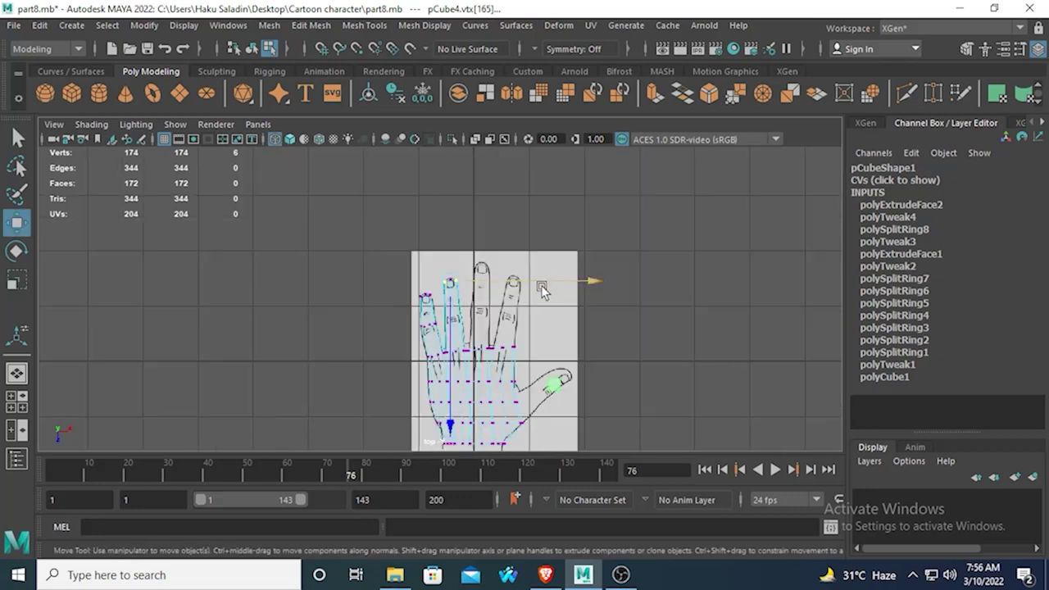
# Step: Select a lengthwise edge of the ring finger and add an edge loop around its middle with To Edge Ring and Split
pyautogui.scroll(4, 455, 323)
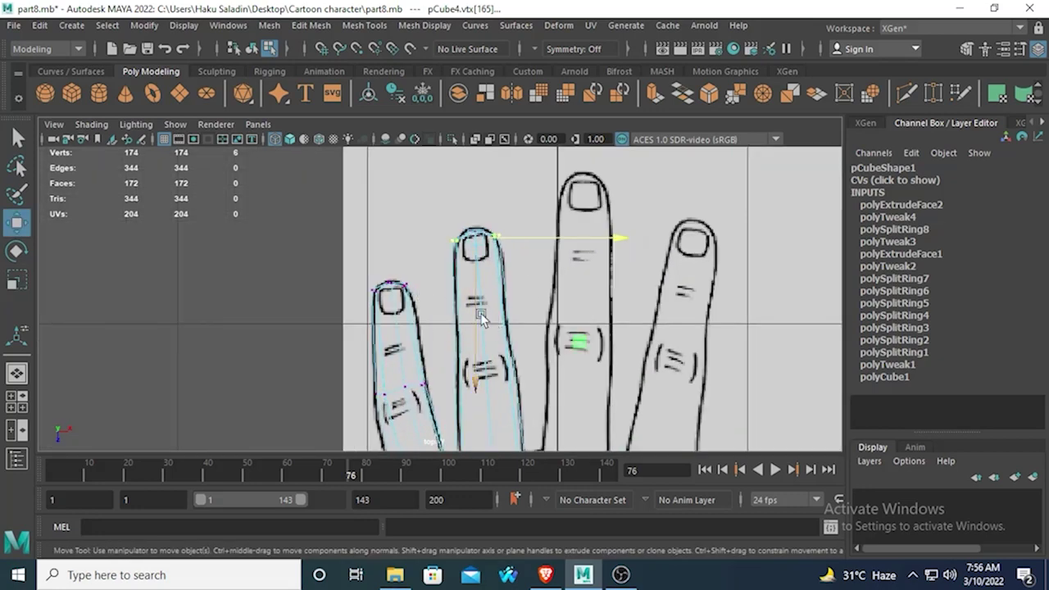
pyautogui.moveTo(477, 164); pyautogui.dragTo(480, 106, button='right')
pyautogui.click(486, 346)
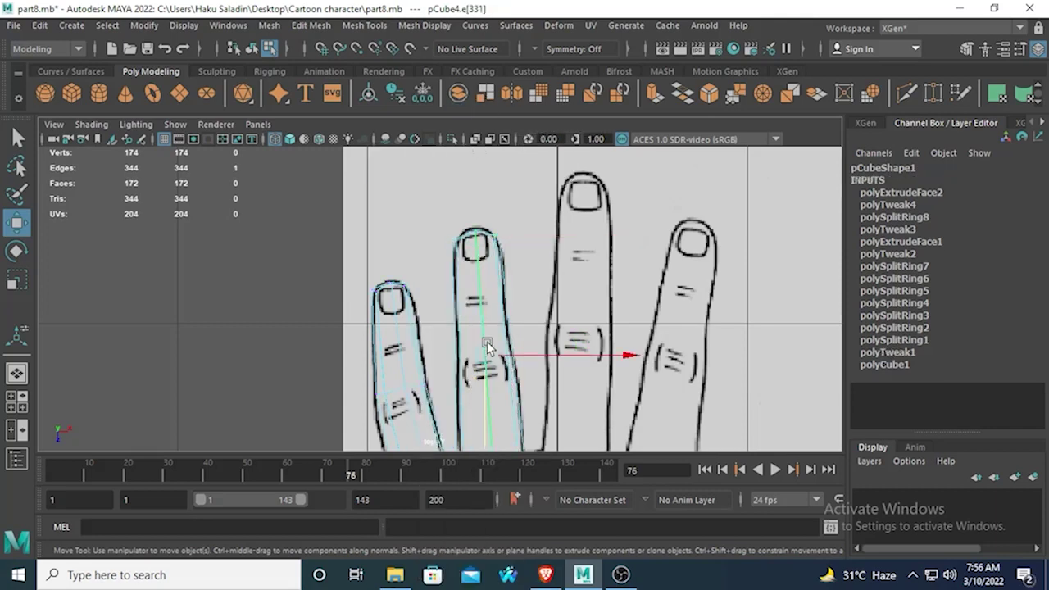
pyautogui.keyDown('shift'); pyautogui.moveTo(487, 346); pyautogui.dragTo(475, 378, button='right'); pyautogui.keyUp('shift')
pyautogui.scroll(3, 477, 371)
pyautogui.keyDown('alt'); pyautogui.moveTo(477, 371); pyautogui.dragTo(419, 207, button='middle'); pyautogui.keyUp('alt')
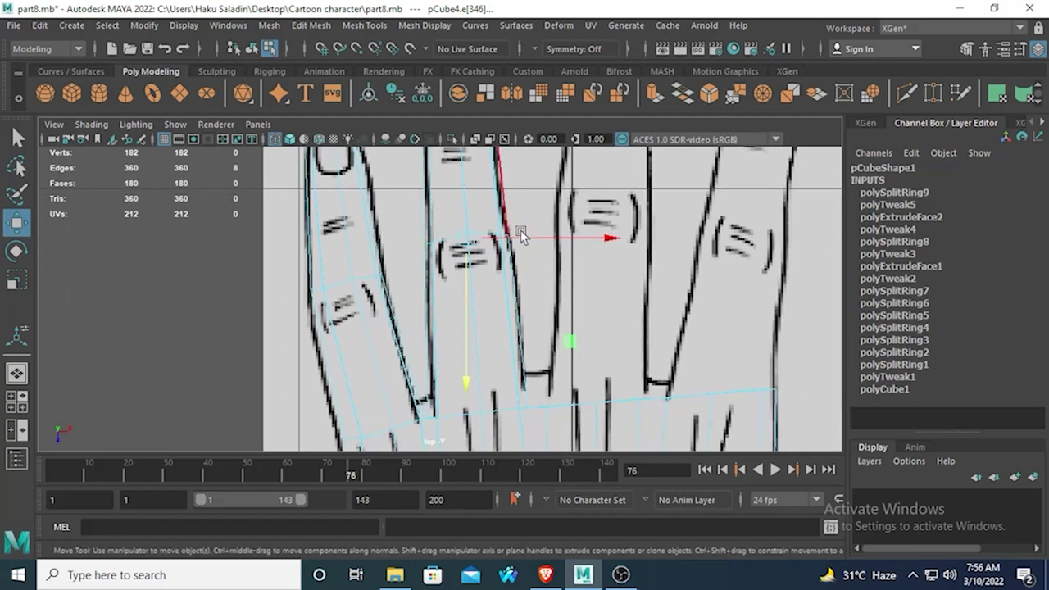
# Step: Try to move the ring finger's middle edge loop slightly along X
pyautogui.click(504, 297)
pyautogui.moveTo(595, 241); pyautogui.dragTo(601, 243)
pyautogui.hotkey('ctrl', 'z')
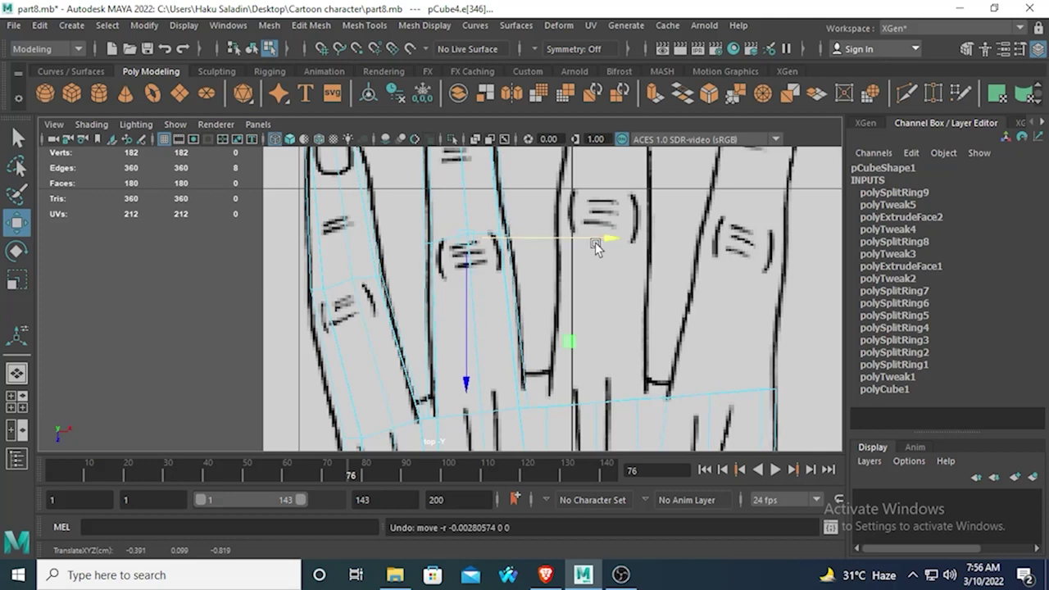
pyautogui.click(16, 166)
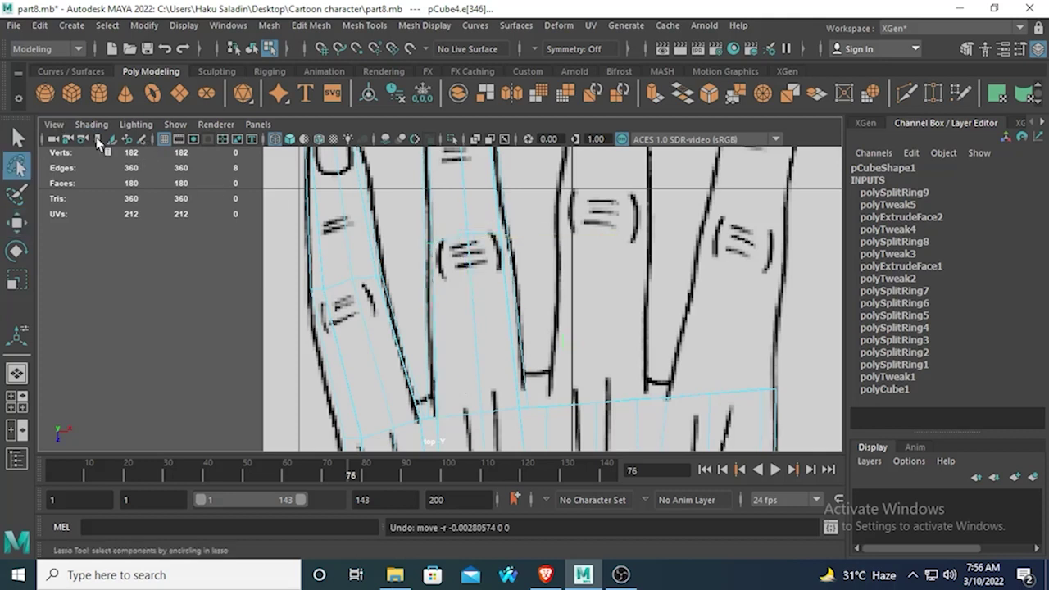
pyautogui.click(16, 138)
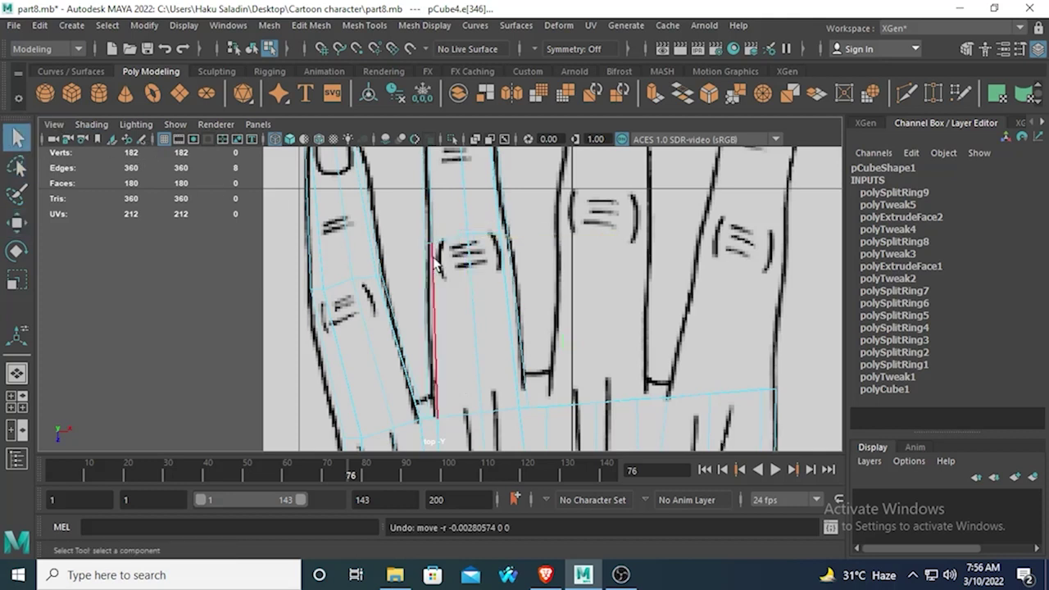
pyautogui.click(479, 245)
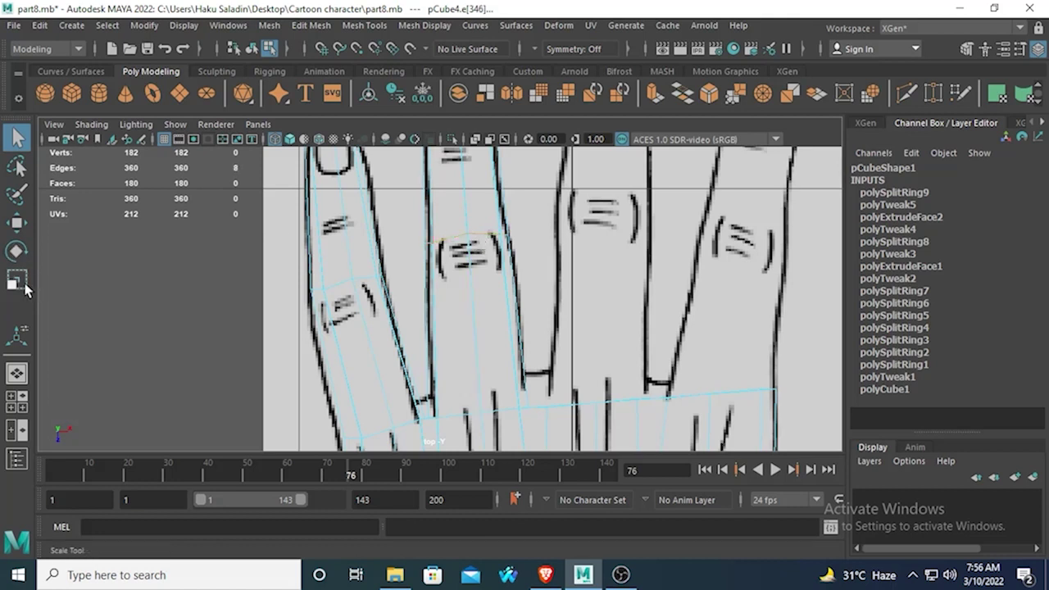
pyautogui.press('w')
pyautogui.click(17, 224)
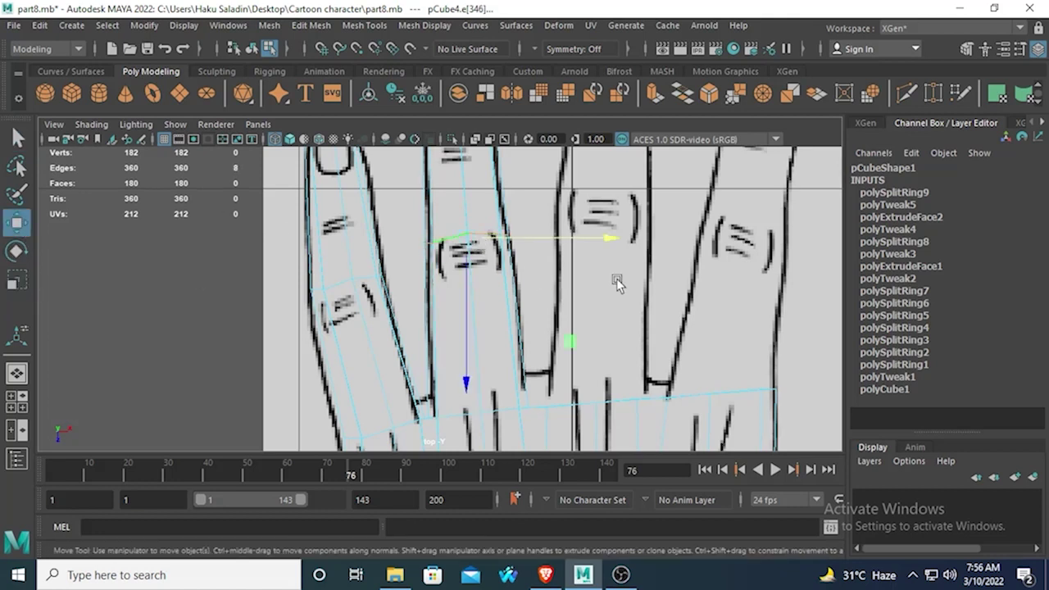
pyautogui.click(384, 245)
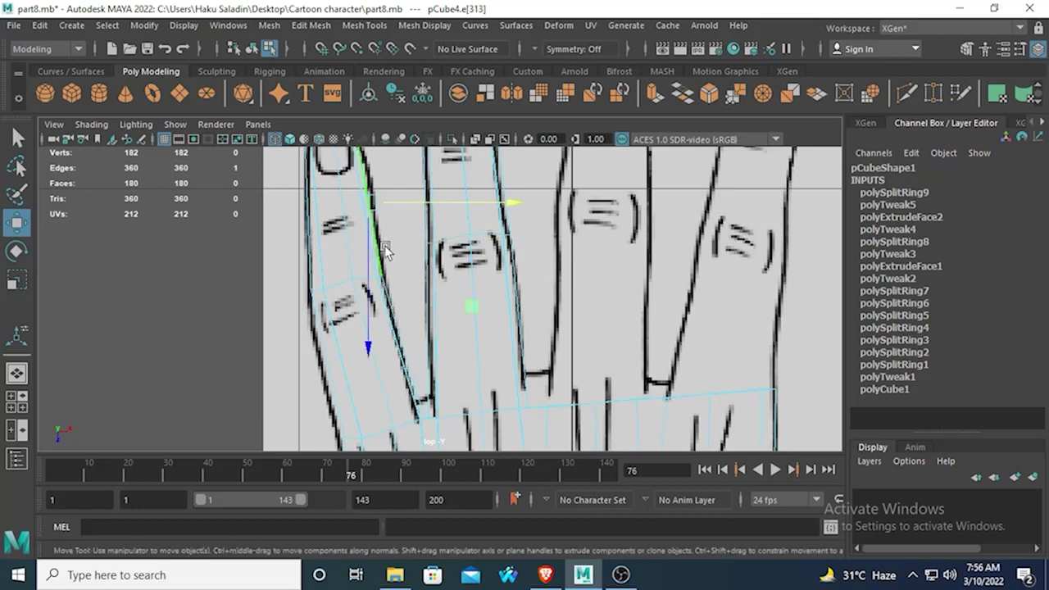
# Step: Select the three vertices along the ring finger's upper side edge facing the little finger
pyautogui.scroll(-4, 409, 250)
pyautogui.press('space')
pyautogui.press('space')
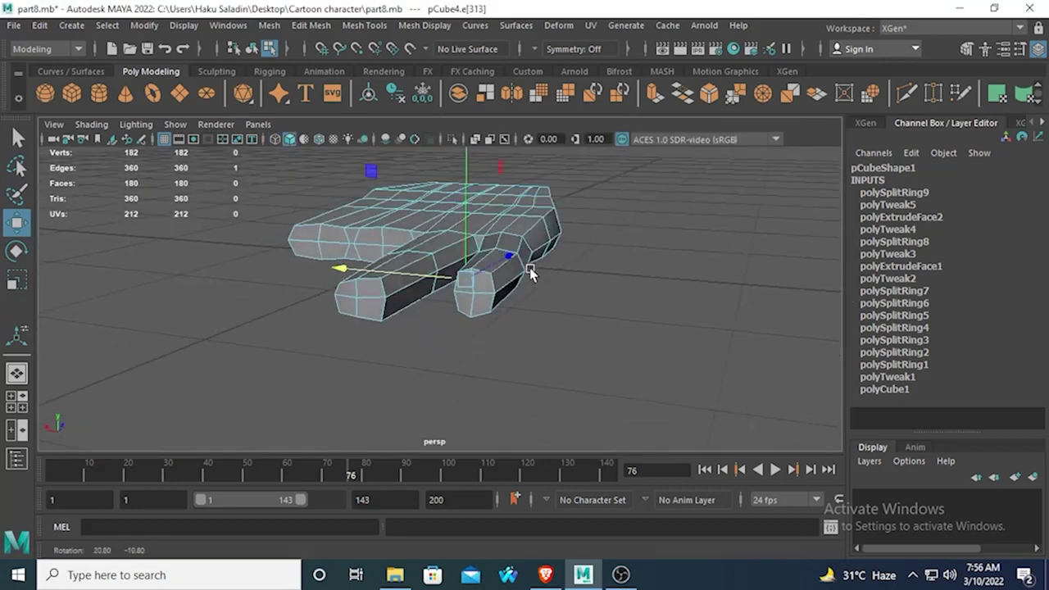
pyautogui.keyDown('alt'); pyautogui.moveTo(530, 272); pyautogui.dragTo(557, 243); pyautogui.keyUp('alt')
pyautogui.moveTo(509, 237); pyautogui.dragTo(496, 233, button='right')
pyautogui.click(496, 234)
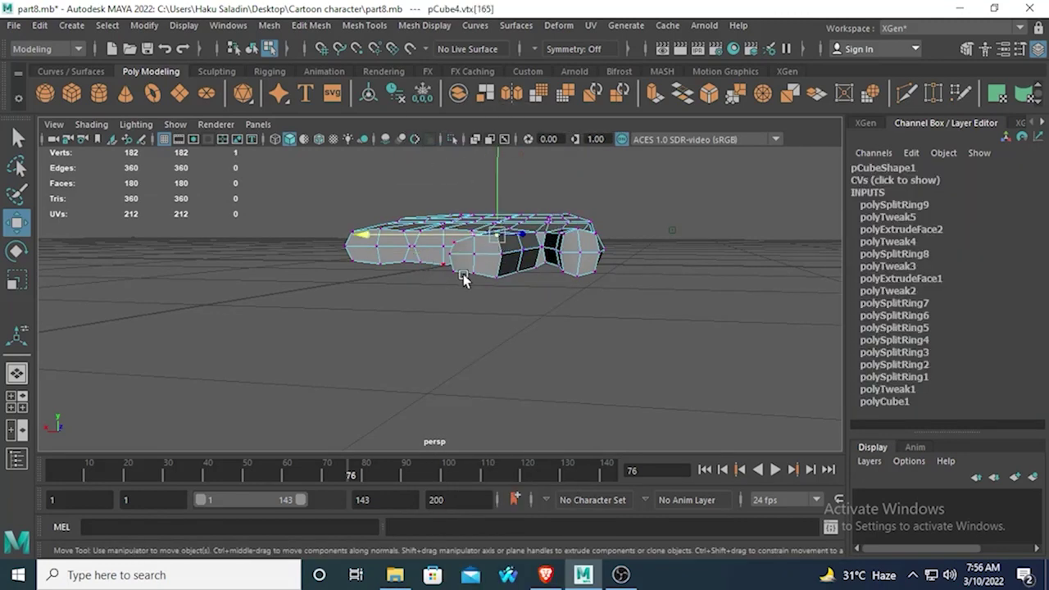
pyautogui.keyDown('alt'); pyautogui.moveTo(465, 277); pyautogui.dragTo(541, 244); pyautogui.keyUp('alt')
pyautogui.click(18, 137)
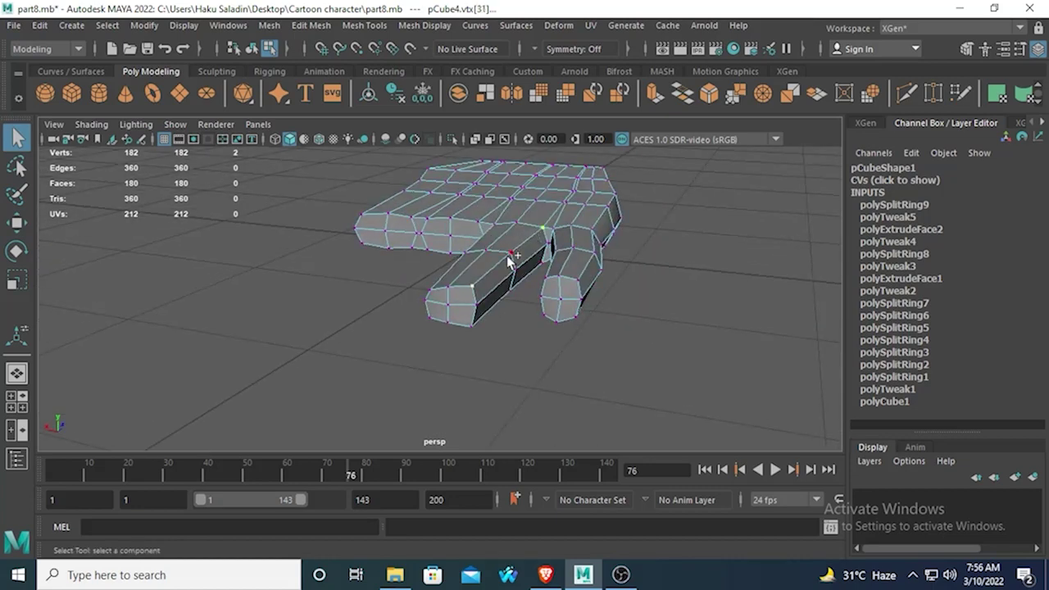
pyautogui.keyDown('shift'); pyautogui.click(510, 254); pyautogui.keyUp('shift')
pyautogui.keyDown('alt'); pyautogui.moveTo(381, 300); pyautogui.dragTo(103, 262); pyautogui.keyUp('alt')
pyautogui.click(16, 222)
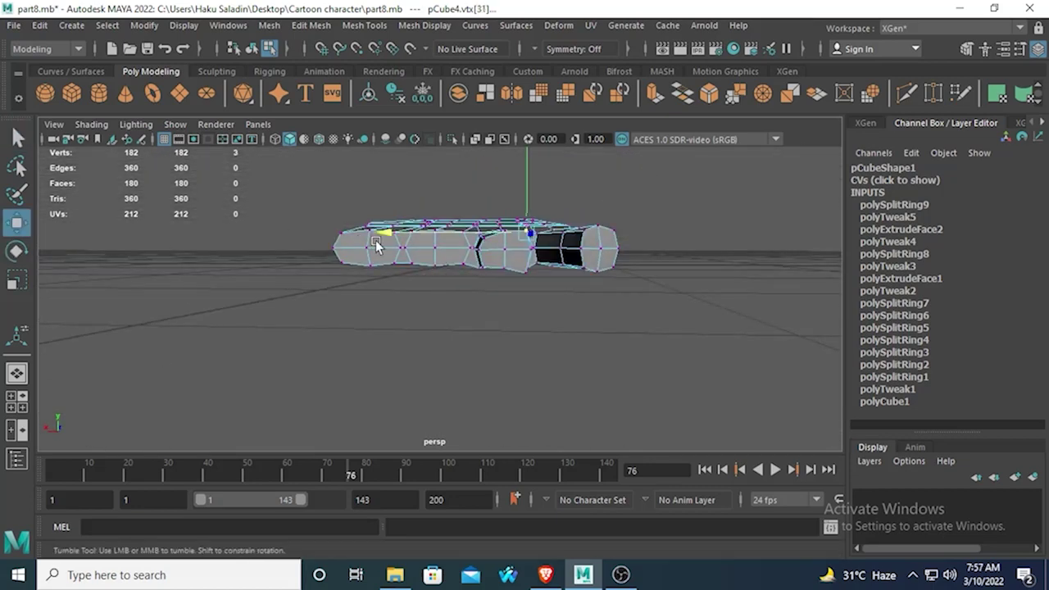
# Step: Set the front view to shaded display and examine the hand's profile there
pyautogui.press('space')
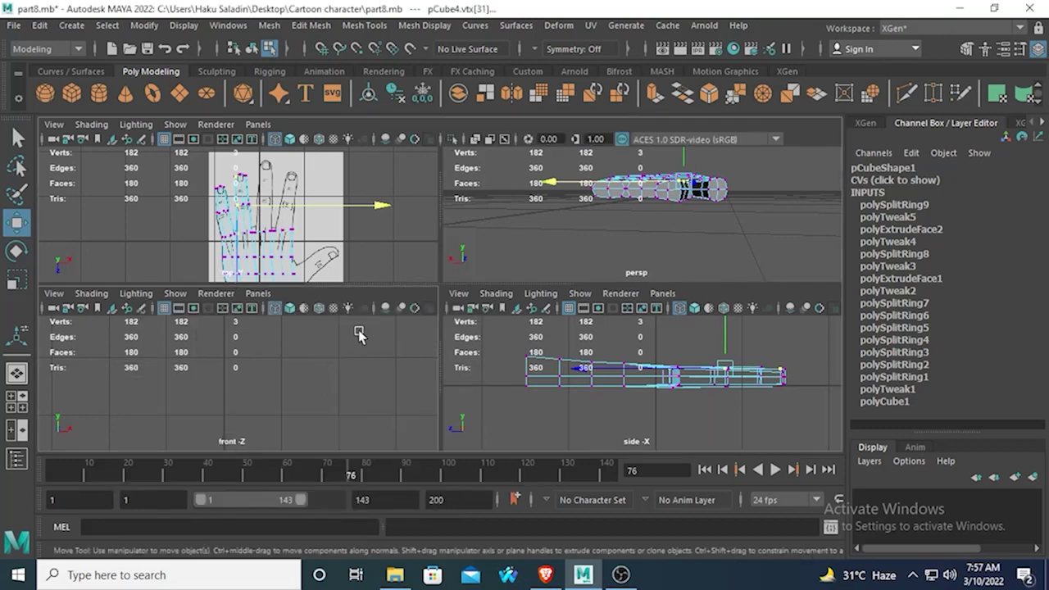
pyautogui.press('space')
pyautogui.scroll(-4, 435, 310)
pyautogui.scroll(4, 440, 308)
pyautogui.keyDown('alt'); pyautogui.moveTo(326, 182); pyautogui.dragTo(397, 342, button='middle'); pyautogui.keyUp('alt')
pyautogui.scroll(3, 397, 342)
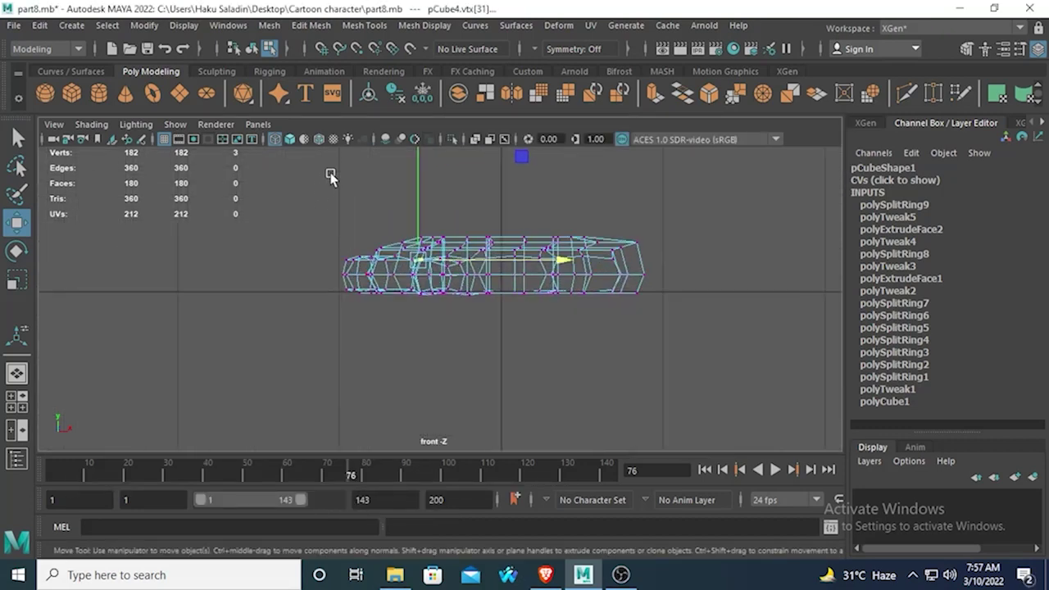
pyautogui.click(289, 139)
pyautogui.scroll(-4, 365, 226)
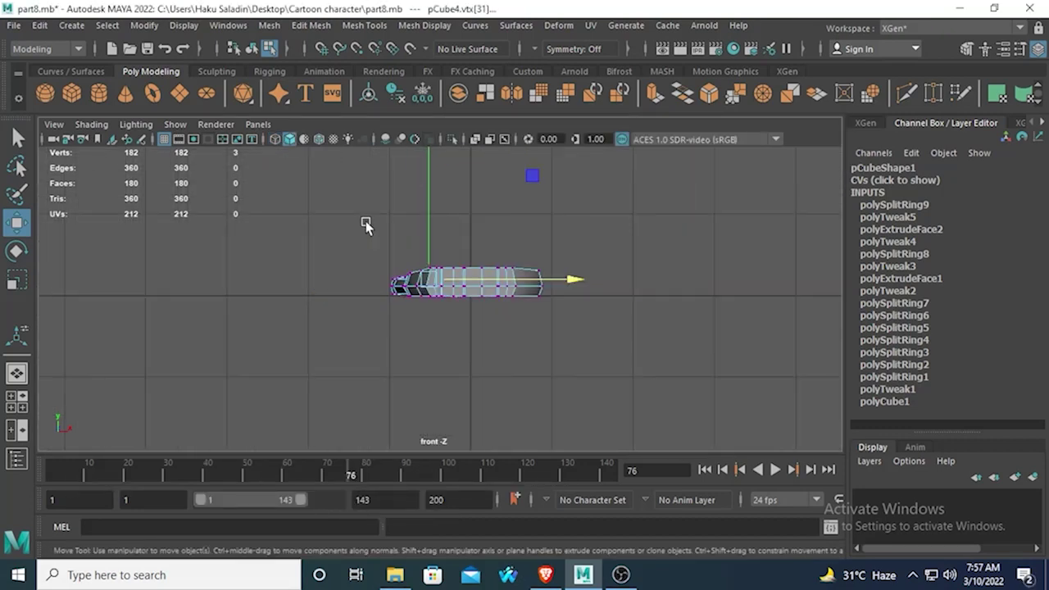
pyautogui.scroll(2, 365, 226)
# Step: Move the three selected ring finger vertices slightly down to round the finger's upper edge
pyautogui.press('space')
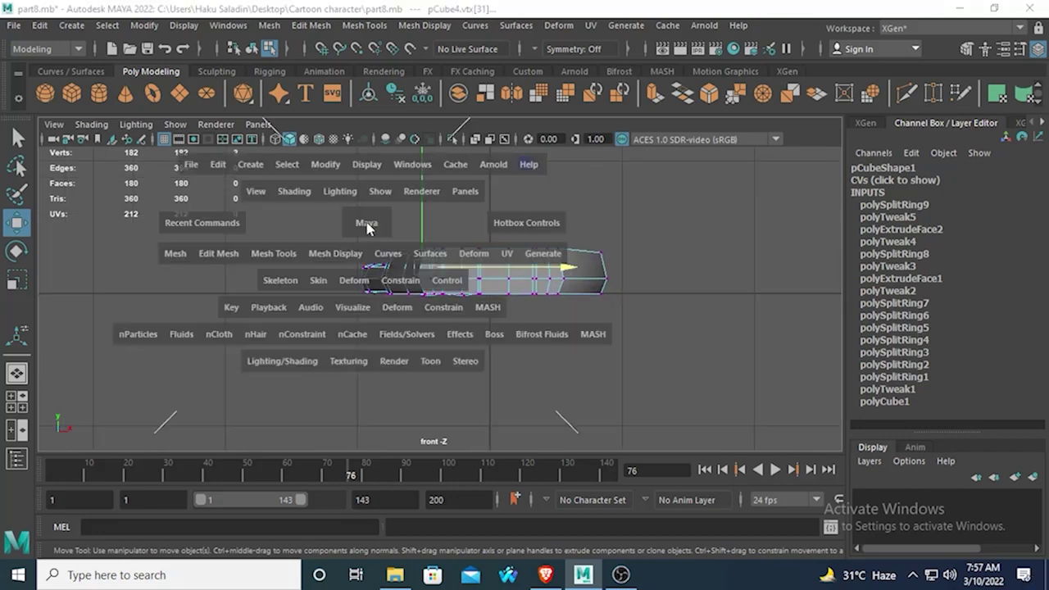
pyautogui.press('space')
pyautogui.keyDown('alt'); pyautogui.moveTo(521, 281); pyautogui.dragTo(388, 208); pyautogui.keyUp('alt')
pyautogui.keyDown('alt'); pyautogui.moveTo(388, 208); pyautogui.dragTo(391, 211, button='middle'); pyautogui.keyUp('alt')
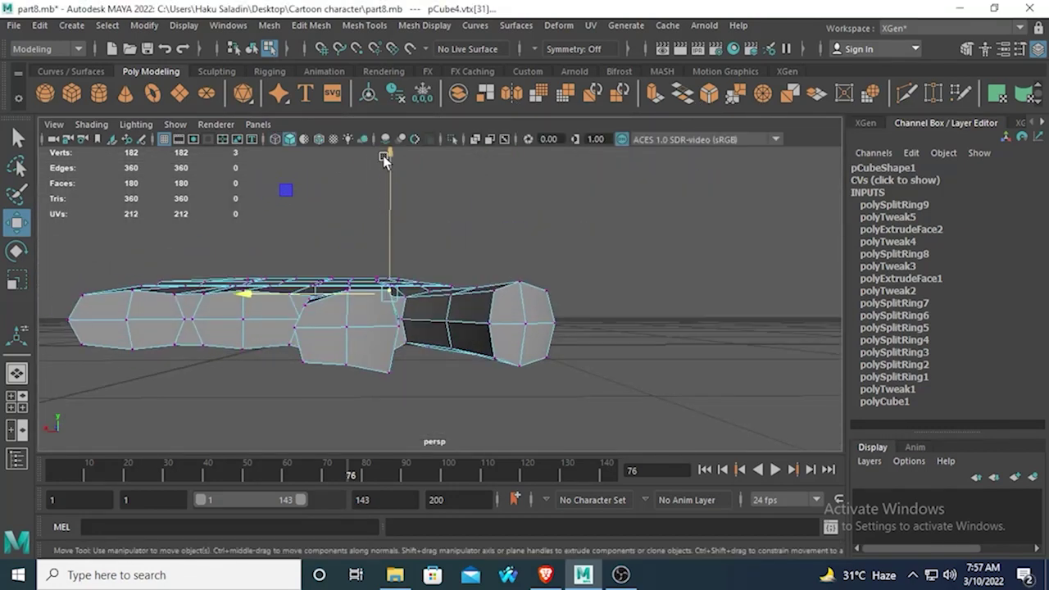
pyautogui.moveTo(385, 156); pyautogui.dragTo(381, 162)
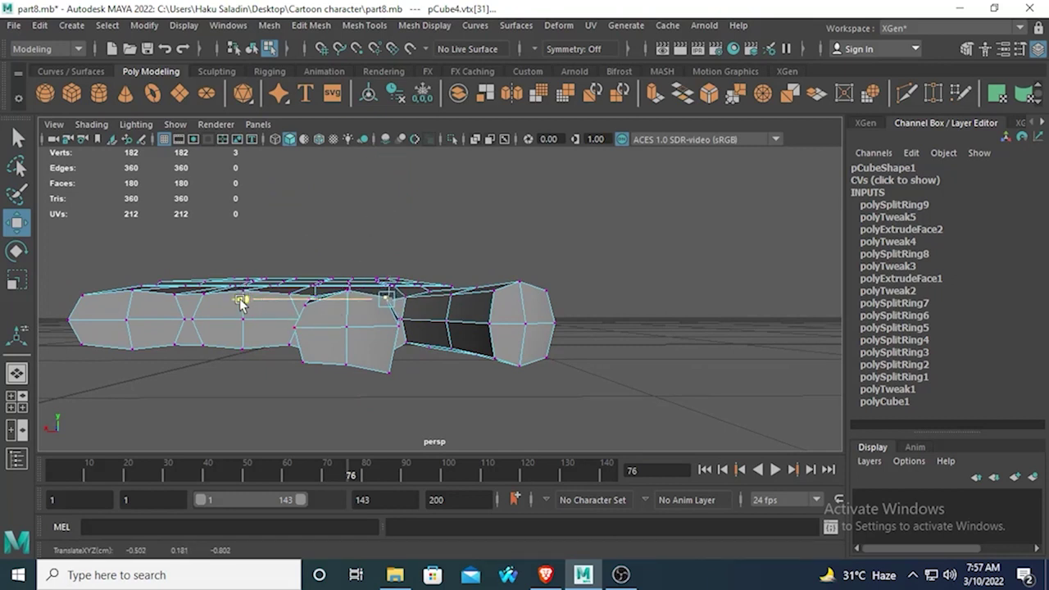
# Step: Select the three vertices along the ring finger's lower edge facing the little finger and move them slightly up and inward
pyautogui.click(311, 308)
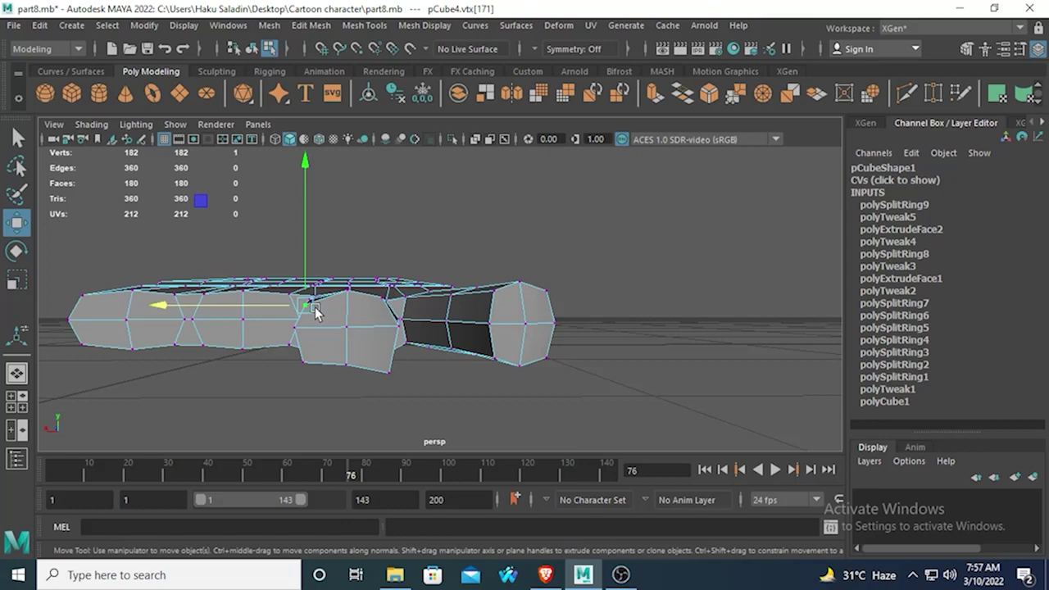
pyautogui.click(389, 368)
pyautogui.keyDown('alt'); pyautogui.moveTo(367, 344); pyautogui.dragTo(355, 311); pyautogui.keyUp('alt')
pyautogui.keyDown('shift'); pyautogui.click(385, 355); pyautogui.keyUp('shift')
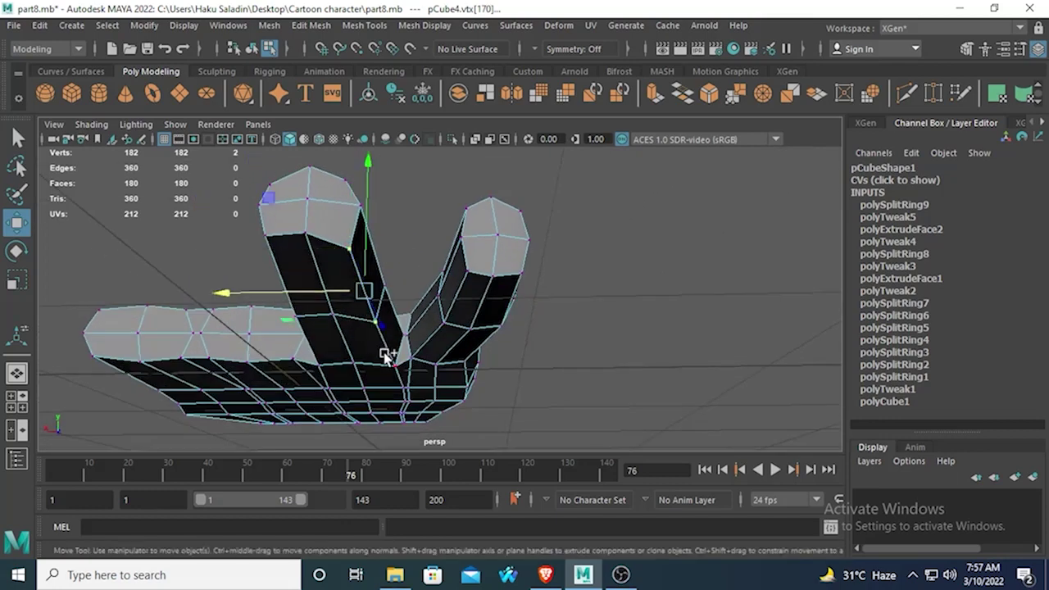
pyautogui.keyDown('alt'); pyautogui.moveTo(385, 355); pyautogui.dragTo(389, 373); pyautogui.keyUp('alt')
pyautogui.keyDown('shift'); pyautogui.click(389, 374); pyautogui.keyUp('shift')
pyautogui.moveTo(396, 238); pyautogui.dragTo(389, 222)
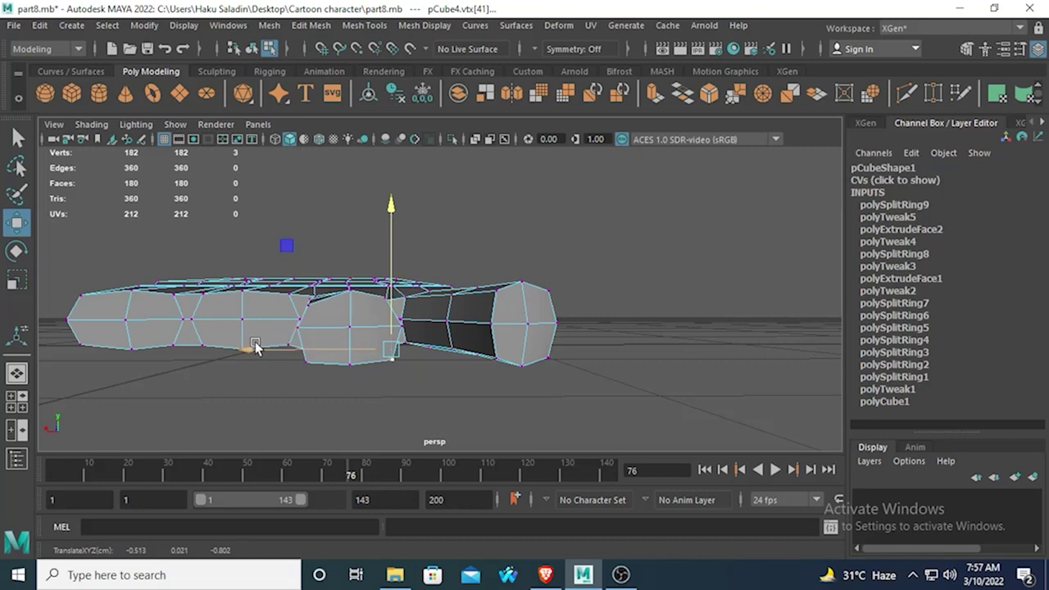
pyautogui.moveTo(253, 347); pyautogui.dragTo(257, 347)
# Step: Select the three vertices along the ring finger's lower edge facing the middle finger and move them slightly up along Y
pyautogui.keyDown('alt'); pyautogui.moveTo(330, 363); pyautogui.dragTo(344, 346); pyautogui.keyUp('alt')
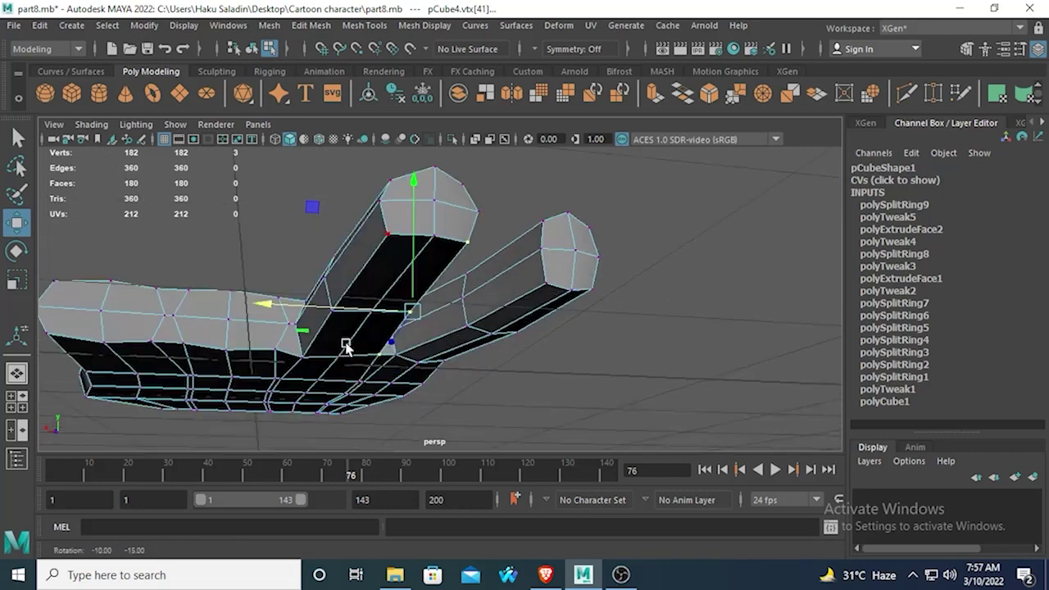
pyautogui.click(332, 321)
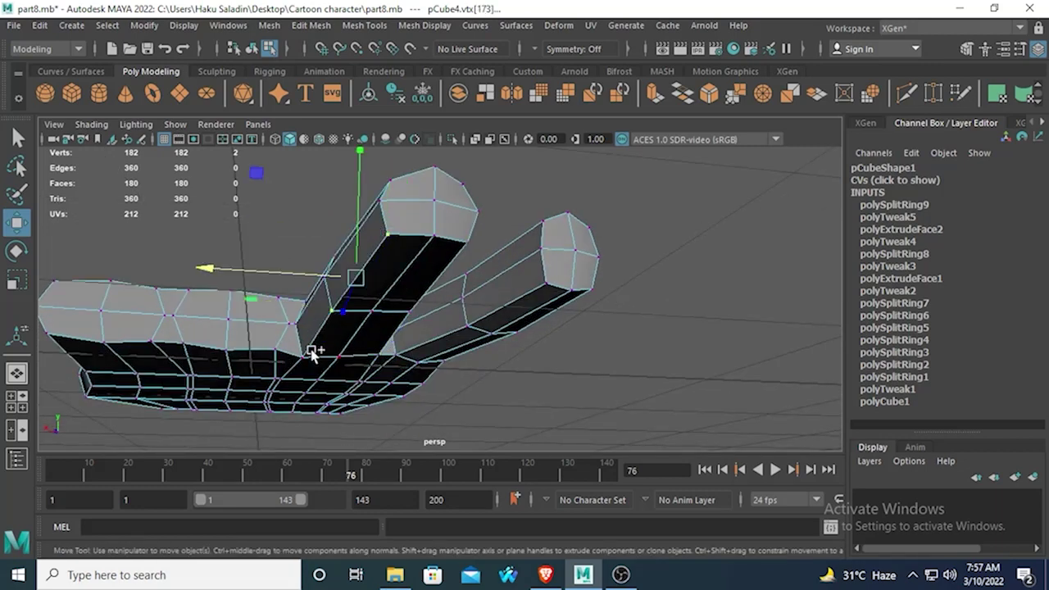
pyautogui.keyDown('alt'); pyautogui.moveTo(304, 363); pyautogui.dragTo(273, 380); pyautogui.keyUp('alt')
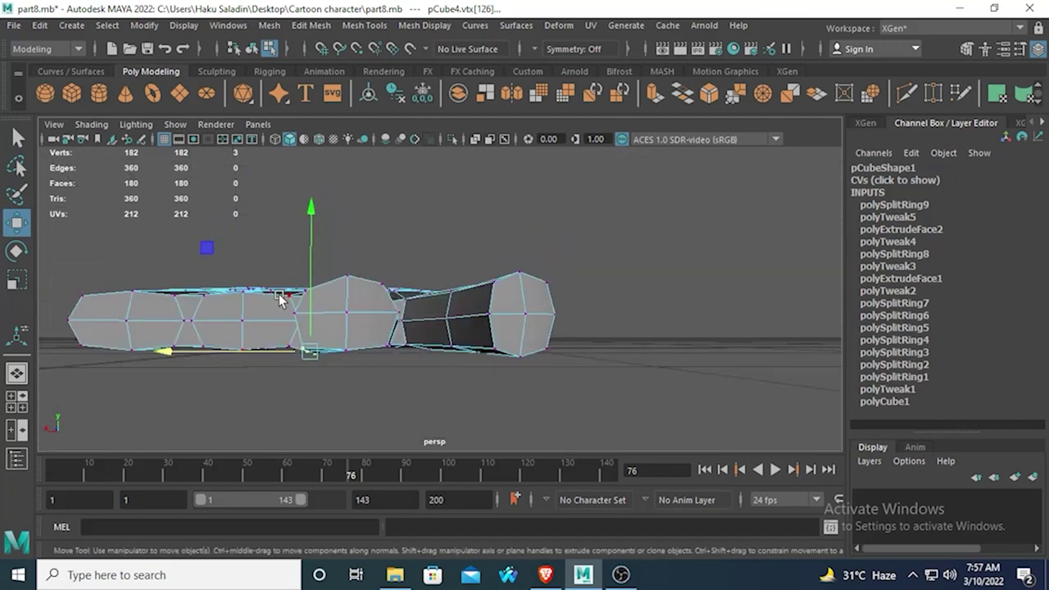
pyautogui.moveTo(310, 223); pyautogui.dragTo(311, 218)
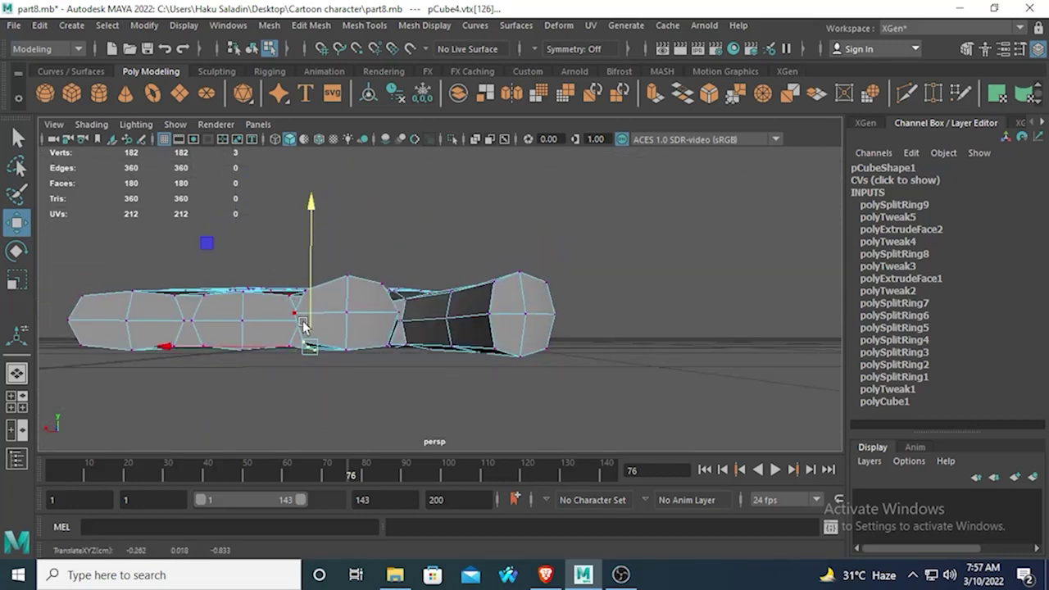
# Step: Select the four faces at the middle finger's base on the palm's front edge and extrude them
pyautogui.moveTo(384, 352)
pyautogui.keyDown('alt'); pyautogui.mouseDown()
pyautogui.moveTo(359, 367)
pyautogui.moveTo(392, 377)
pyautogui.moveTo(415, 361)
pyautogui.moveTo(399, 363)
pyautogui.mouseUp(); pyautogui.keyUp('alt')
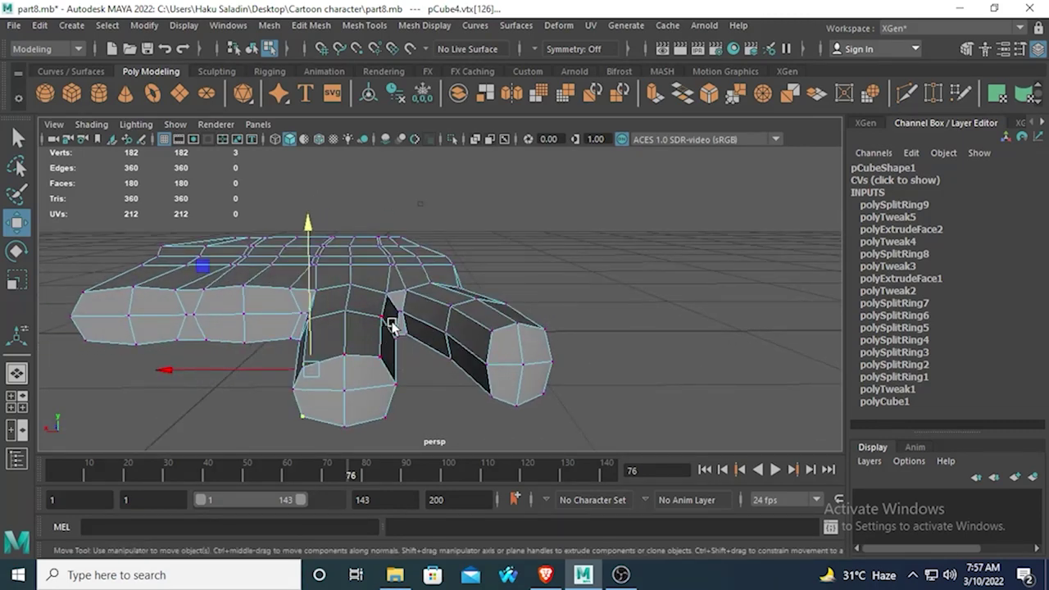
pyautogui.moveTo(392, 326)
pyautogui.keyDown('alt'); pyautogui.mouseDown()
pyautogui.moveTo(362, 339)
pyautogui.moveTo(336, 386)
pyautogui.moveTo(391, 374)
pyautogui.moveTo(319, 358)
pyautogui.moveTo(370, 381)
pyautogui.moveTo(391, 368)
pyautogui.moveTo(398, 402)
pyautogui.moveTo(527, 322)
pyautogui.moveTo(559, 337)
pyautogui.moveTo(573, 391)
pyautogui.moveTo(410, 328)
pyautogui.mouseUp(); pyautogui.keyUp('alt')
pyautogui.click(17, 137)
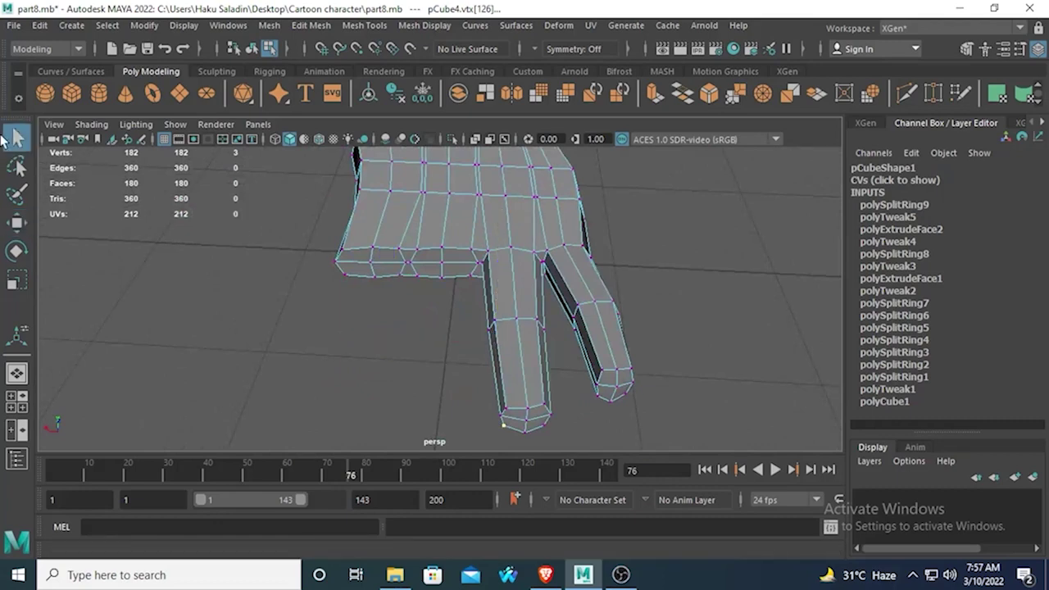
pyautogui.moveTo(450, 251); pyautogui.dragTo(449, 287, button='right')
pyautogui.click(451, 255)
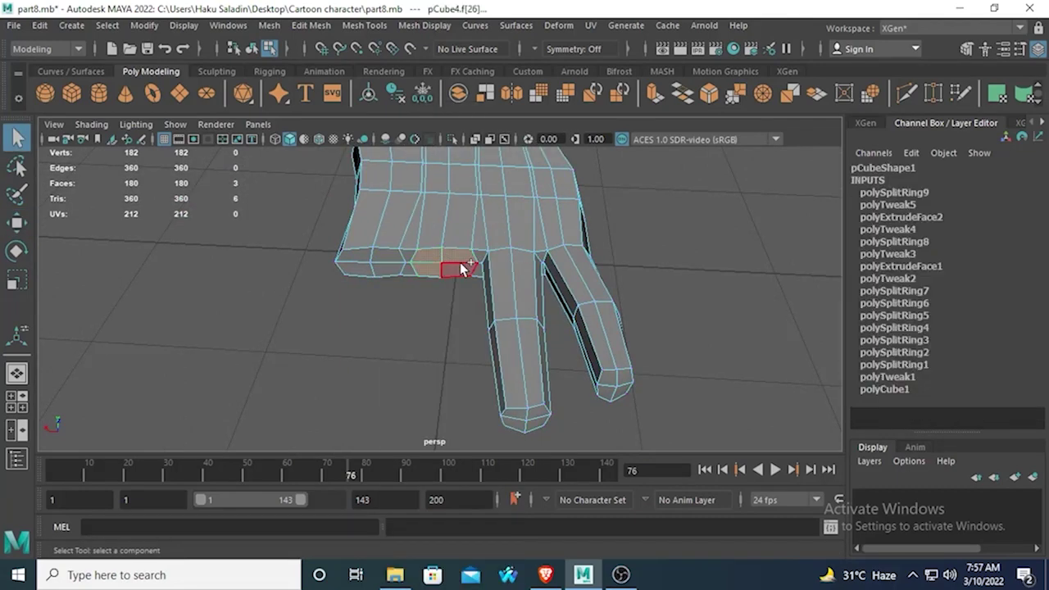
pyautogui.keyDown('shift'); pyautogui.click(459, 269); pyautogui.keyUp('shift')
pyautogui.press('space')
pyautogui.press('space')
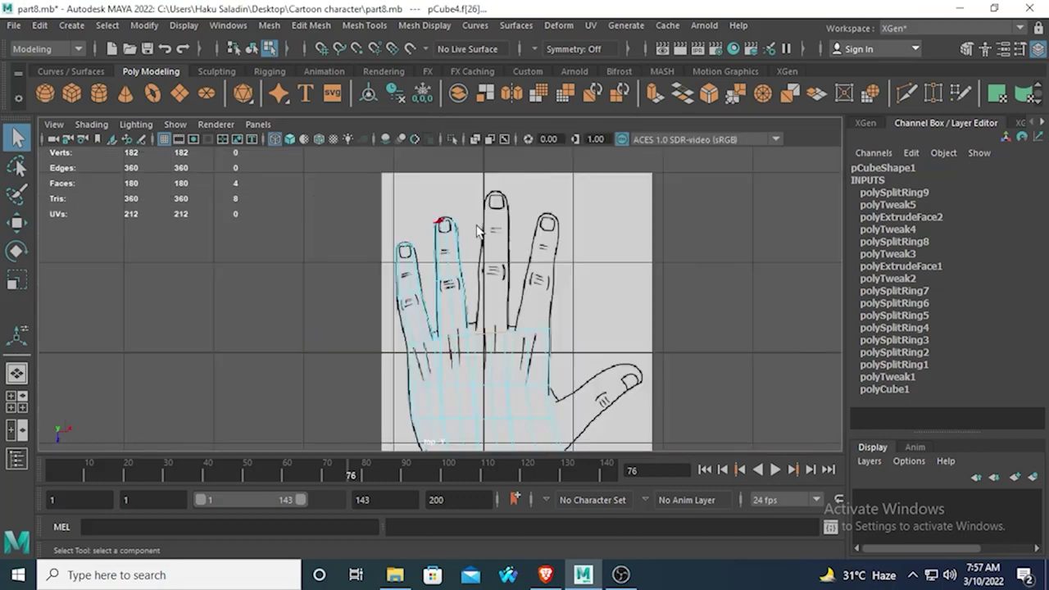
pyautogui.click(653, 93)
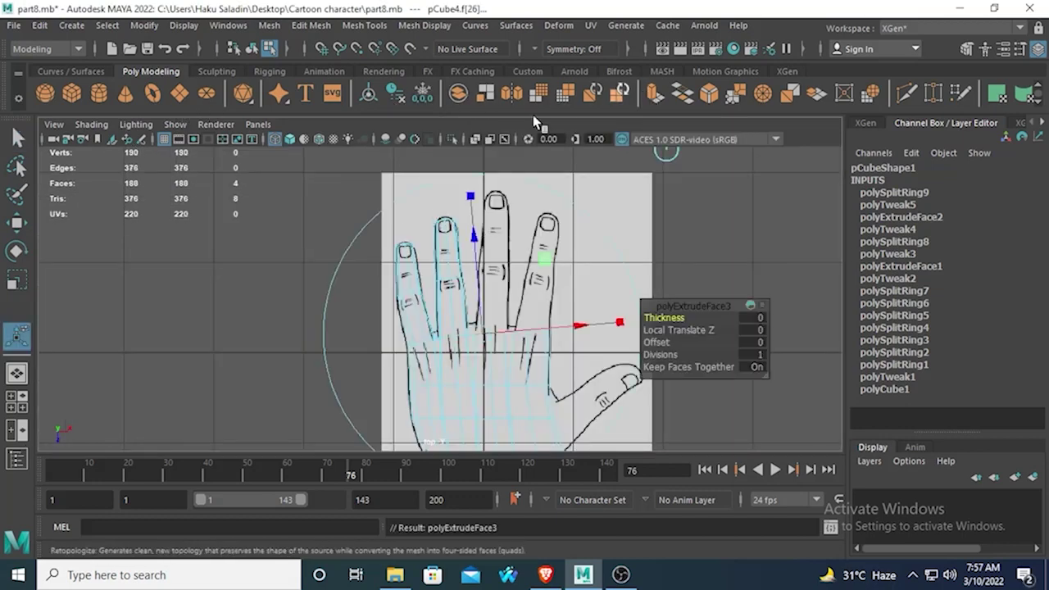
# Step: Move the extruded middle finger faces along Z up to the reference image's middle fingertip
pyautogui.click(18, 222)
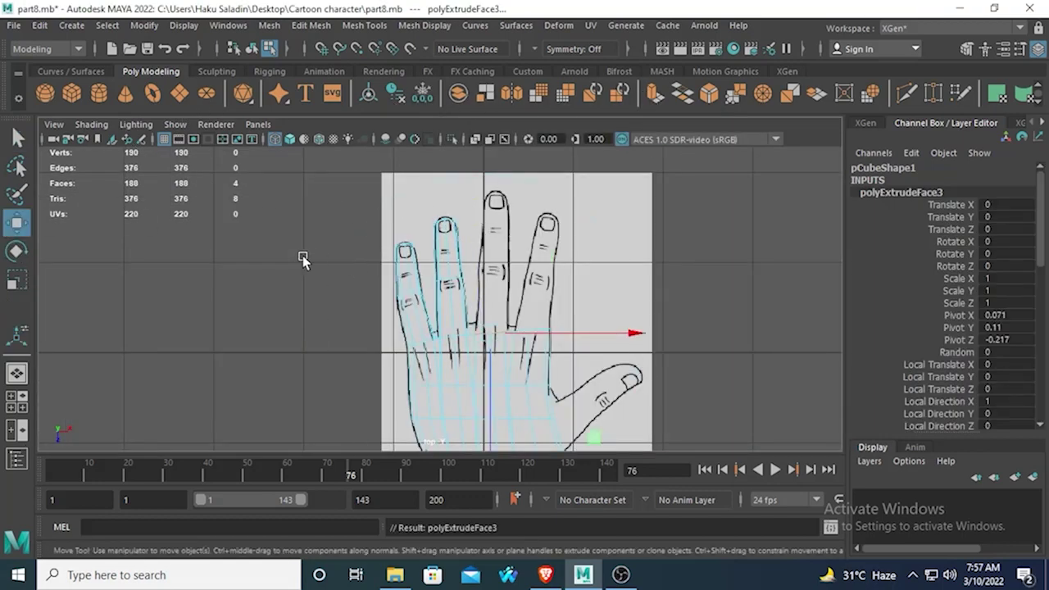
pyautogui.keyDown('alt'); pyautogui.moveTo(505, 361); pyautogui.dragTo(478, 256, button='middle'); pyautogui.keyUp('alt')
pyautogui.moveTo(464, 375); pyautogui.dragTo(463, 255)
pyautogui.keyDown('alt'); pyautogui.moveTo(473, 237); pyautogui.dragTo(482, 306, button='middle'); pyautogui.keyUp('alt')
pyautogui.moveTo(472, 324); pyautogui.dragTo(468, 305)
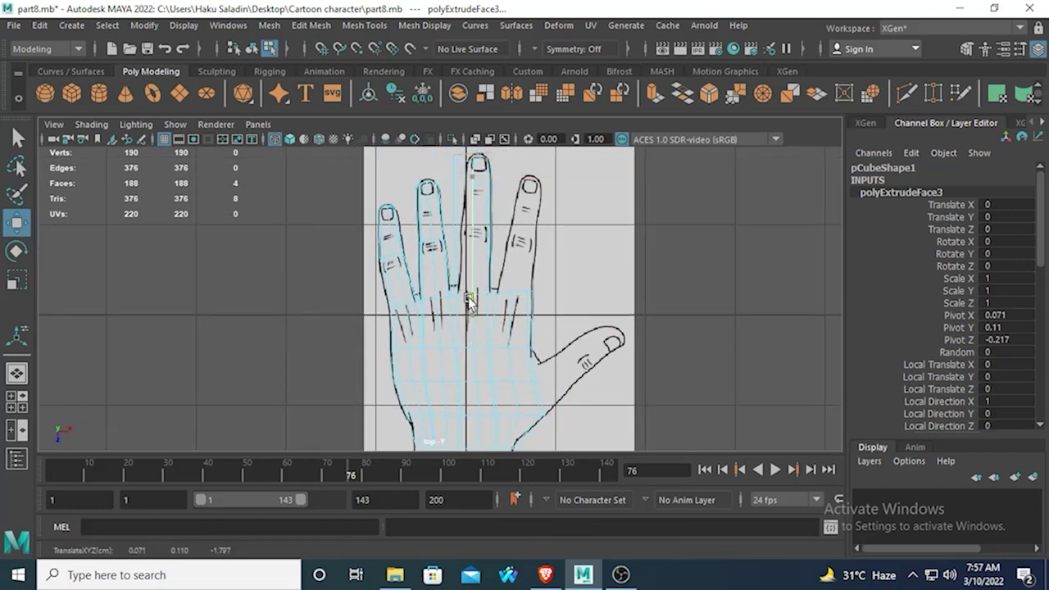
# Step: Move the middle finger's end faces slightly along X to centre them on the reference fingertip and scale them down to its width
pyautogui.keyDown('alt'); pyautogui.moveTo(508, 220); pyautogui.dragTo(503, 281, button='middle'); pyautogui.keyUp('alt')
pyautogui.scroll(2, 503, 281)
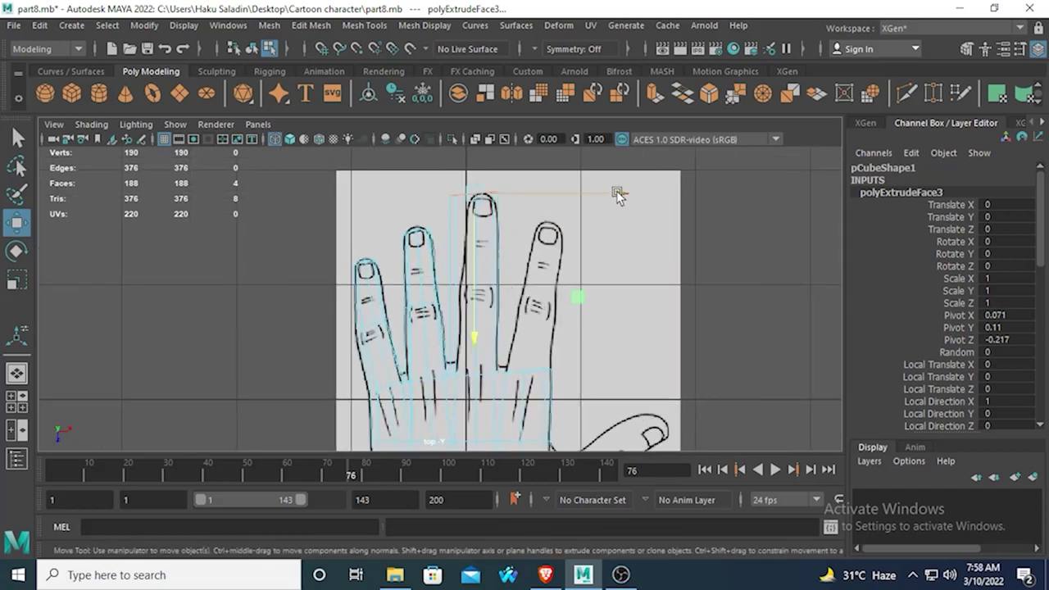
pyautogui.moveTo(620, 193); pyautogui.dragTo(629, 194)
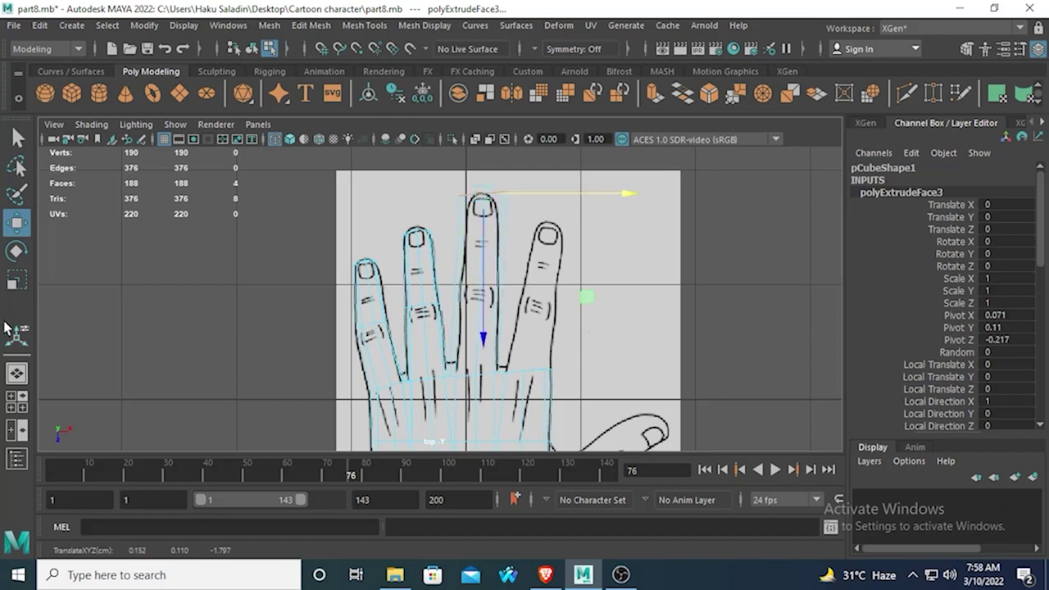
pyautogui.click(16, 282)
pyautogui.moveTo(482, 195); pyautogui.dragTo(466, 194)
# Step: Move the middle finger's six end corner vertices slightly back along Z, and adjust the three on the index finger side separately
pyautogui.scroll(2, 500, 217)
pyautogui.scroll(3, 502, 220)
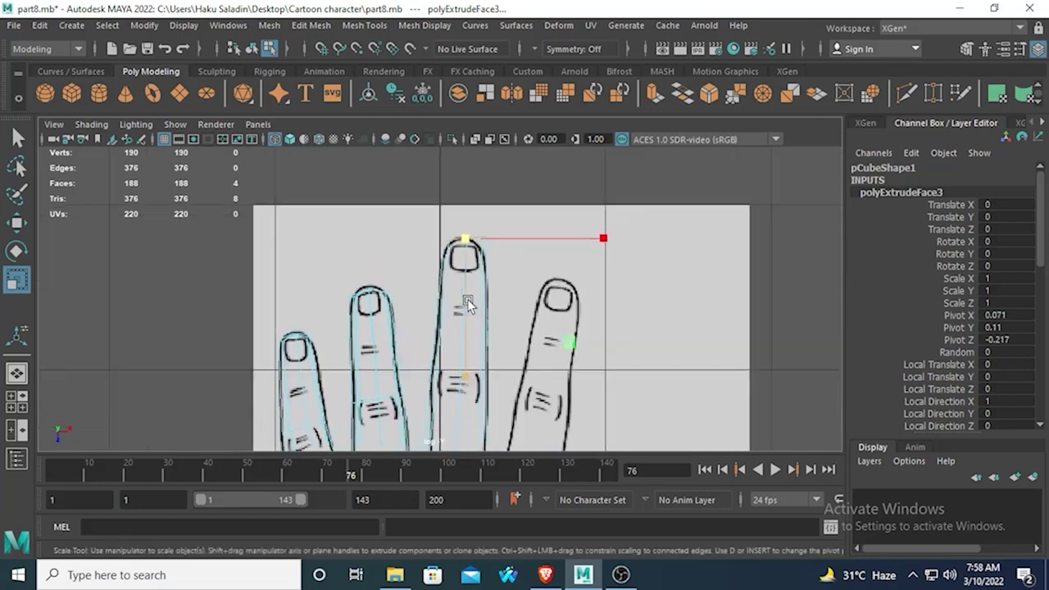
pyautogui.moveTo(448, 152); pyautogui.dragTo(352, 127, button='right')
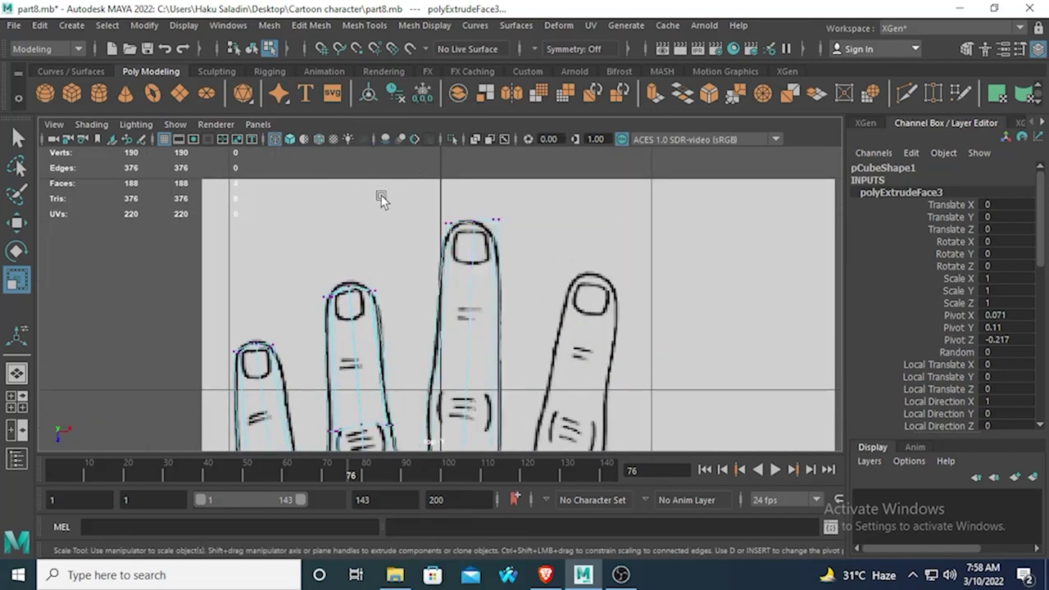
pyautogui.moveTo(442, 235); pyautogui.dragTo(455, 250)
pyautogui.keyDown('shift'); pyautogui.moveTo(503, 225); pyautogui.dragTo(504, 226); pyautogui.keyUp('shift')
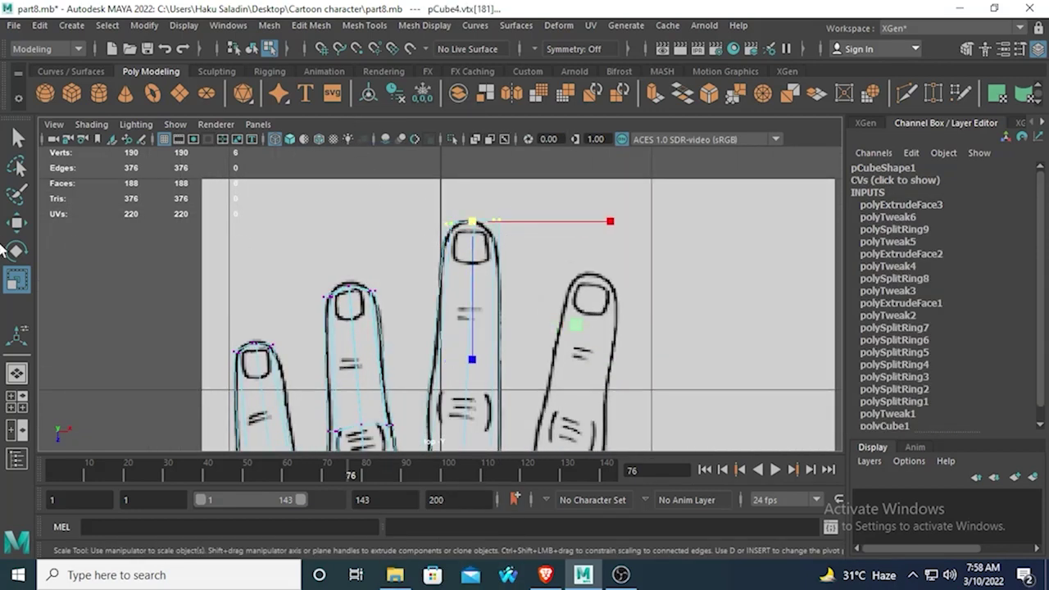
pyautogui.press('w')
pyautogui.moveTo(472, 371); pyautogui.dragTo(469, 376)
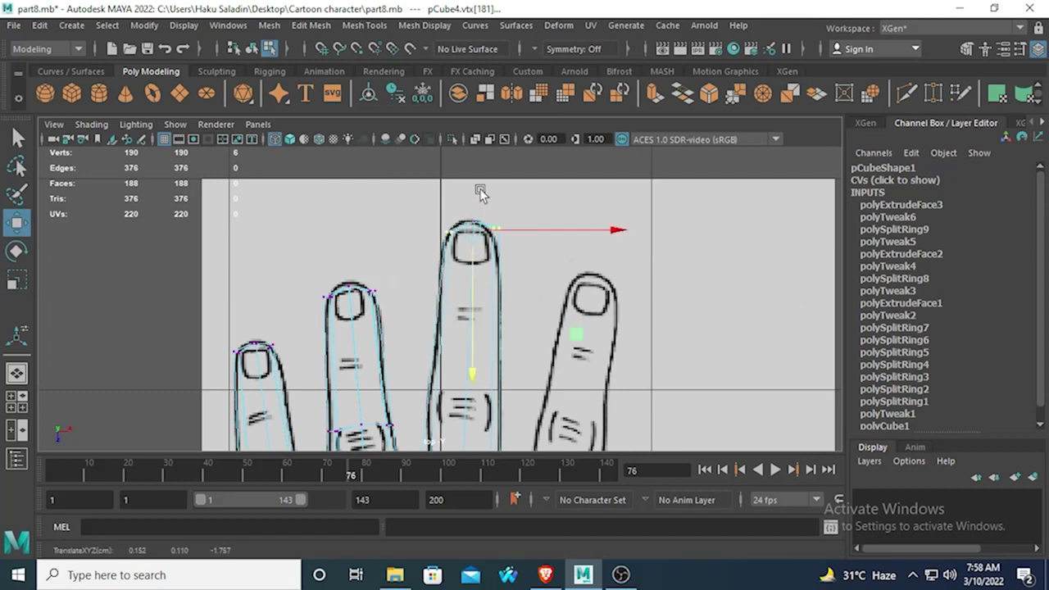
pyautogui.moveTo(480, 193); pyautogui.dragTo(512, 258)
pyautogui.moveTo(474, 381); pyautogui.dragTo(496, 370)
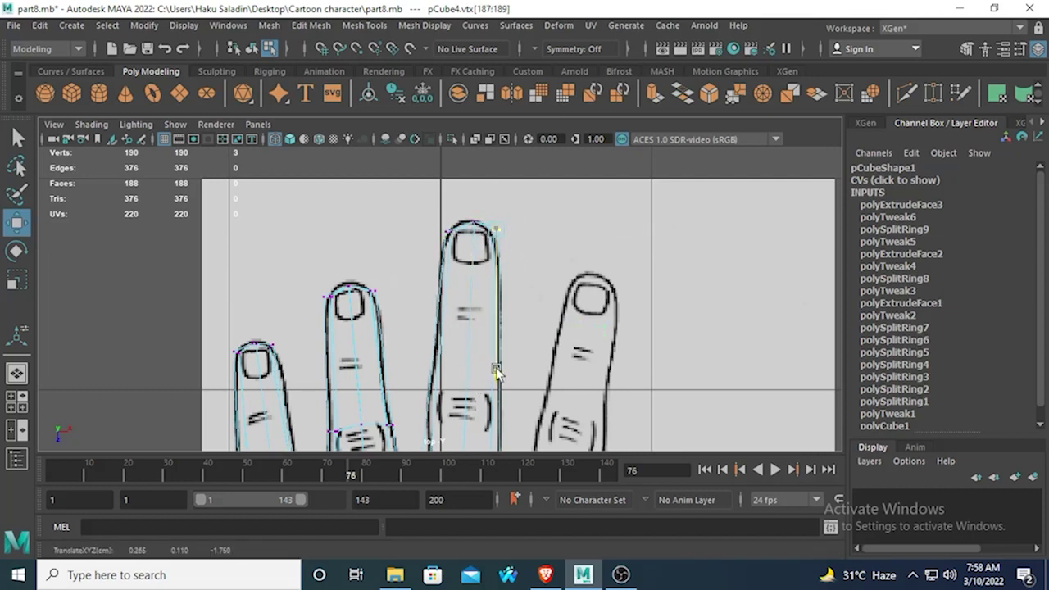
# Step: Insert an edge loop around the middle finger at the reference image's knuckle
pyautogui.keyDown('alt'); pyautogui.moveTo(441, 333); pyautogui.dragTo(427, 205, button='middle'); pyautogui.keyUp('alt')
pyautogui.moveTo(452, 196); pyautogui.dragTo(444, 140, button='right')
pyautogui.moveTo(428, 228); pyautogui.dragTo(428, 111, button='right')
pyautogui.click(449, 230)
pyautogui.click(486, 223)
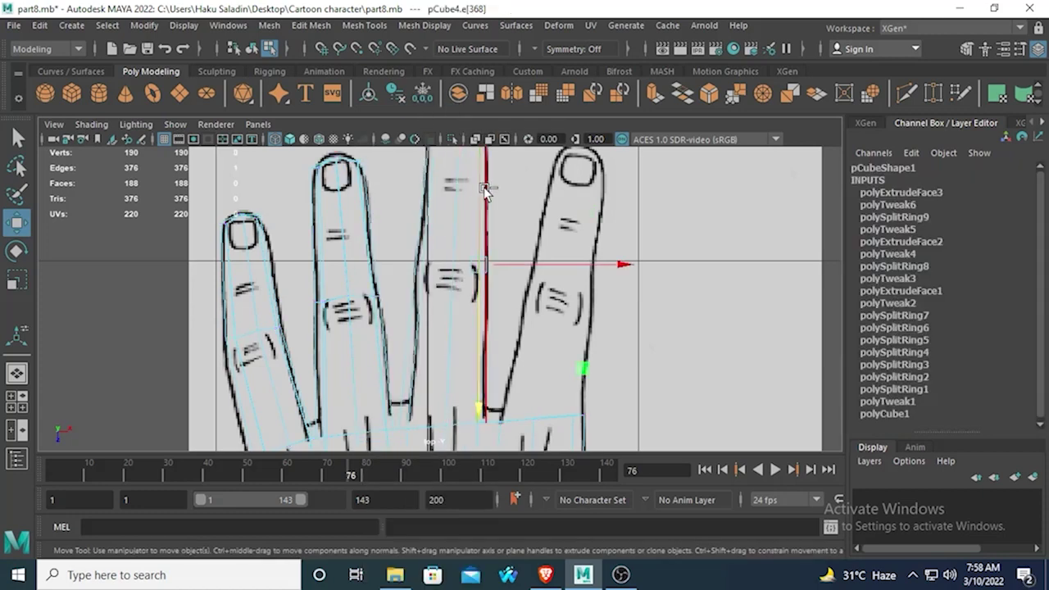
pyautogui.keyDown('shift'); pyautogui.moveTo(486, 217); pyautogui.dragTo(496, 245, button='right'); pyautogui.keyUp('shift')
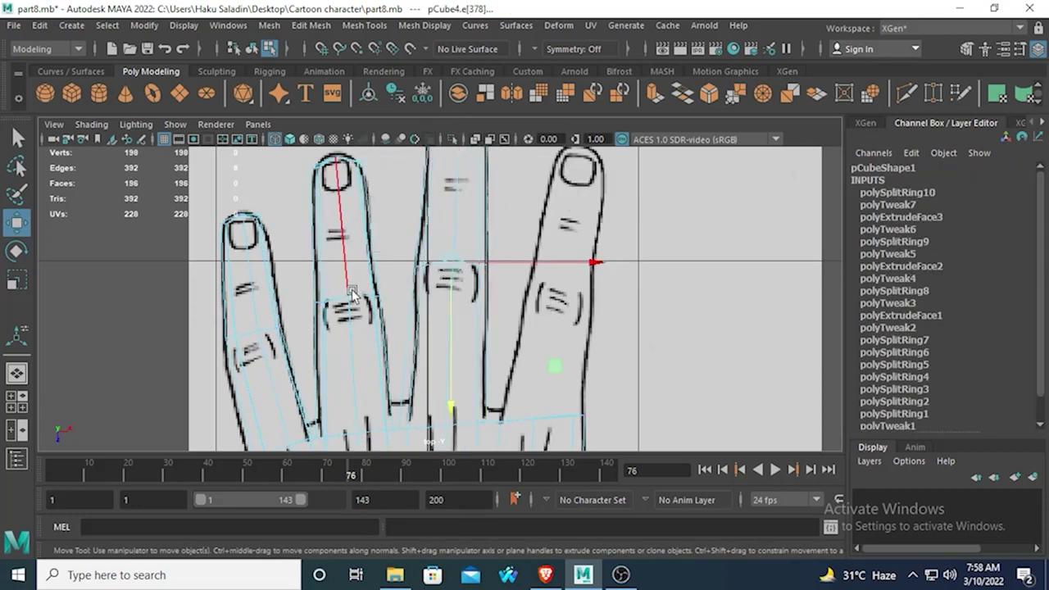
# Step: Select the two centre edges along the top of the middle finger, raise them slightly along Y, and select the underside's centre edge
pyautogui.scroll(2, 479, 344)
pyautogui.keyDown('alt'); pyautogui.moveTo(491, 312); pyautogui.dragTo(504, 201, button='middle'); pyautogui.keyUp('alt')
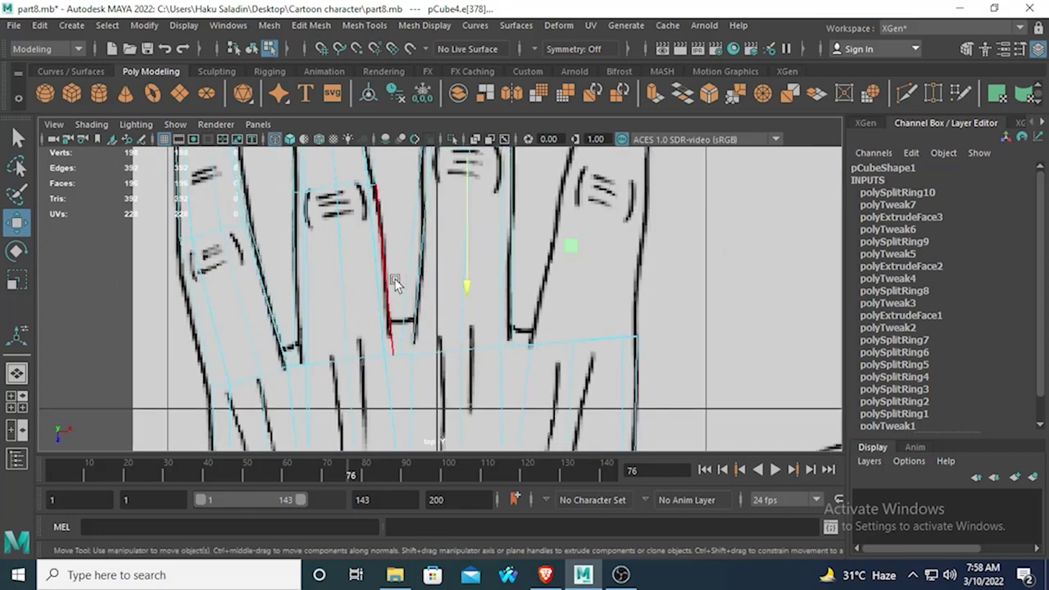
pyautogui.scroll(-3, 435, 235)
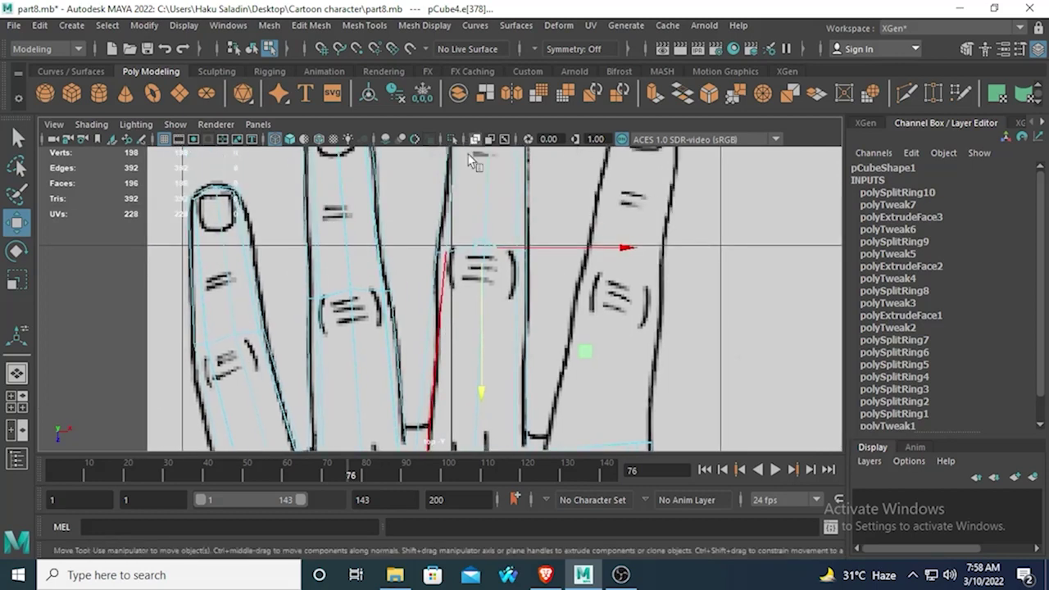
pyautogui.scroll(-3, 463, 299)
pyautogui.press('space')
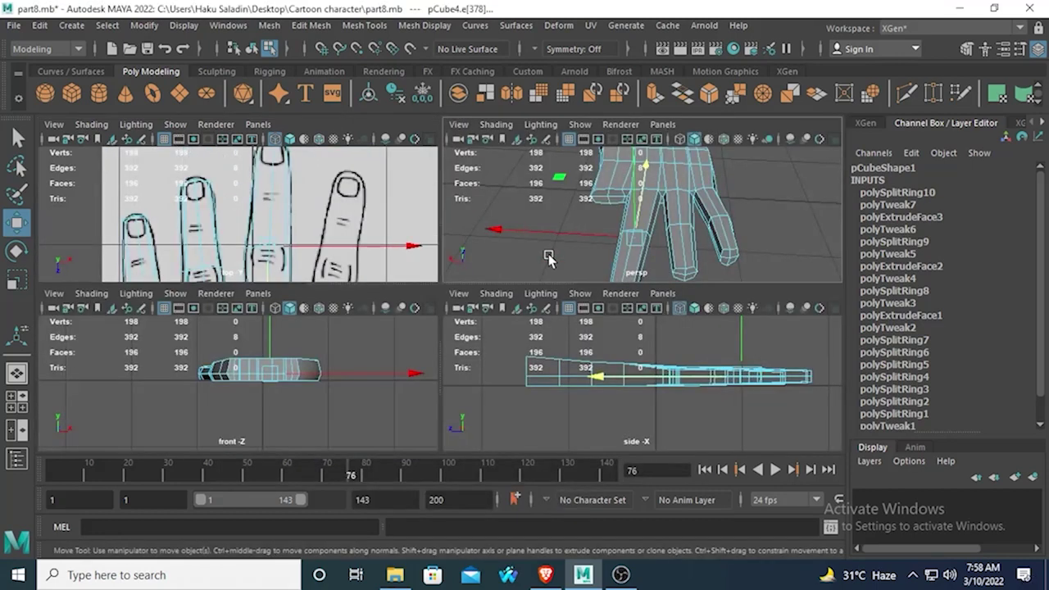
pyautogui.press('space')
pyautogui.keyDown('alt'); pyautogui.moveTo(550, 259); pyautogui.dragTo(428, 300); pyautogui.keyUp('alt')
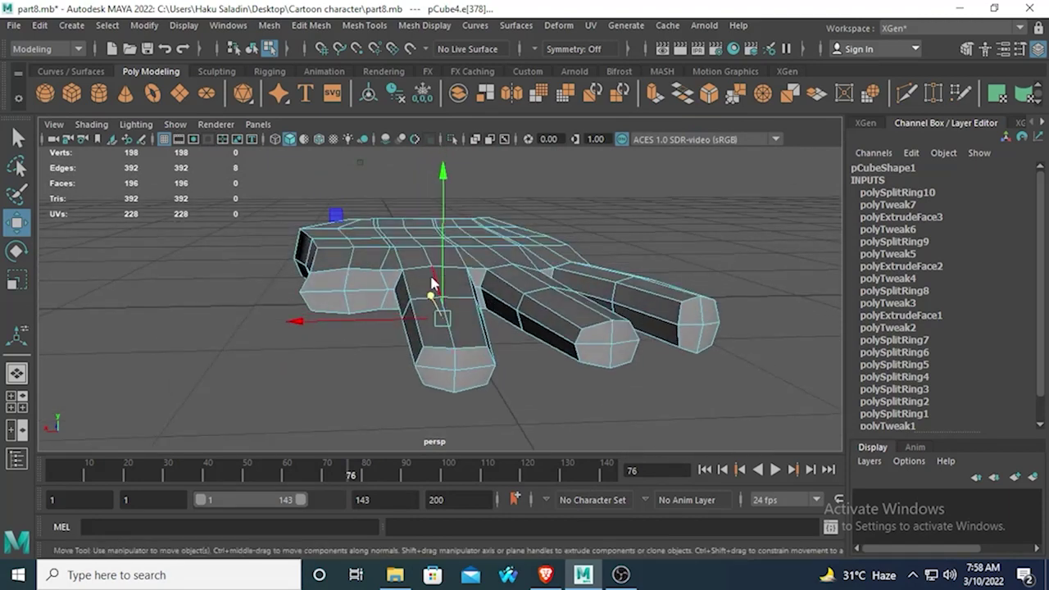
pyautogui.moveTo(451, 168); pyautogui.dragTo(431, 106, button='right')
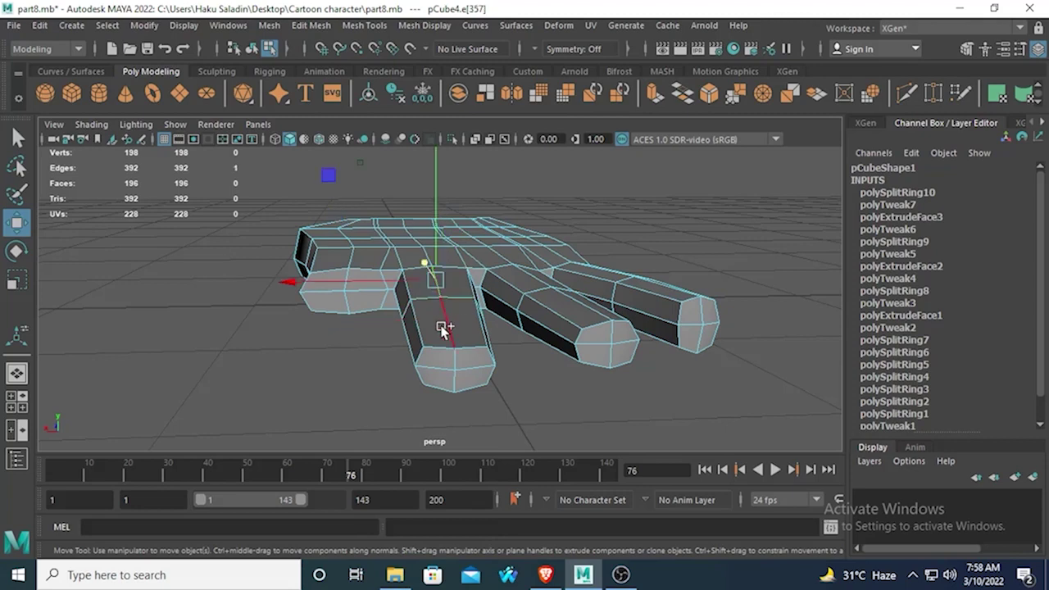
pyautogui.click(442, 233)
pyautogui.moveTo(435, 162); pyautogui.dragTo(438, 161)
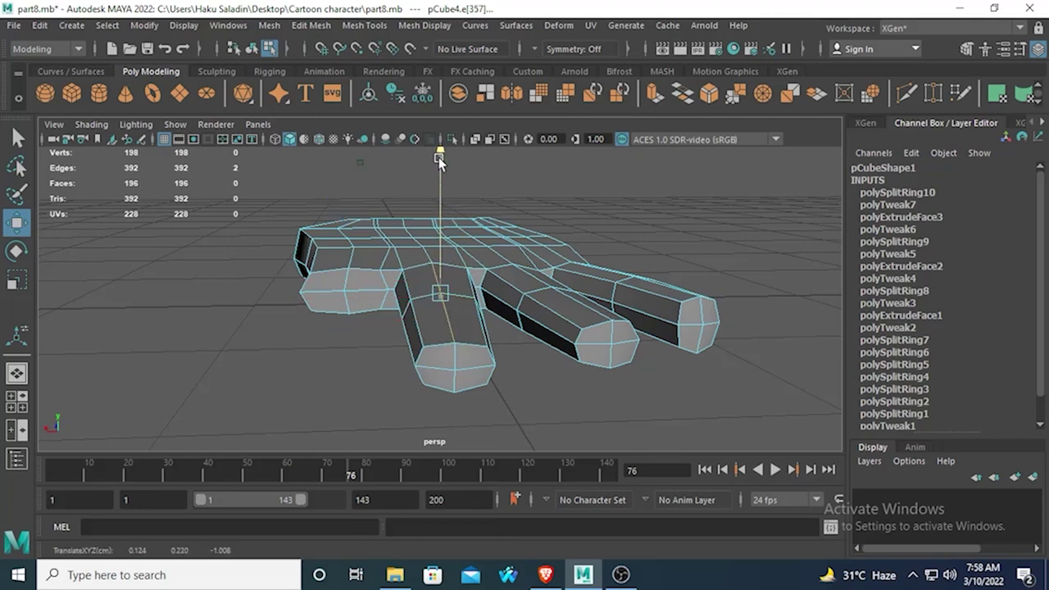
pyautogui.keyDown('alt'); pyautogui.moveTo(405, 309); pyautogui.dragTo(367, 295); pyautogui.keyUp('alt')
pyautogui.click(423, 293)
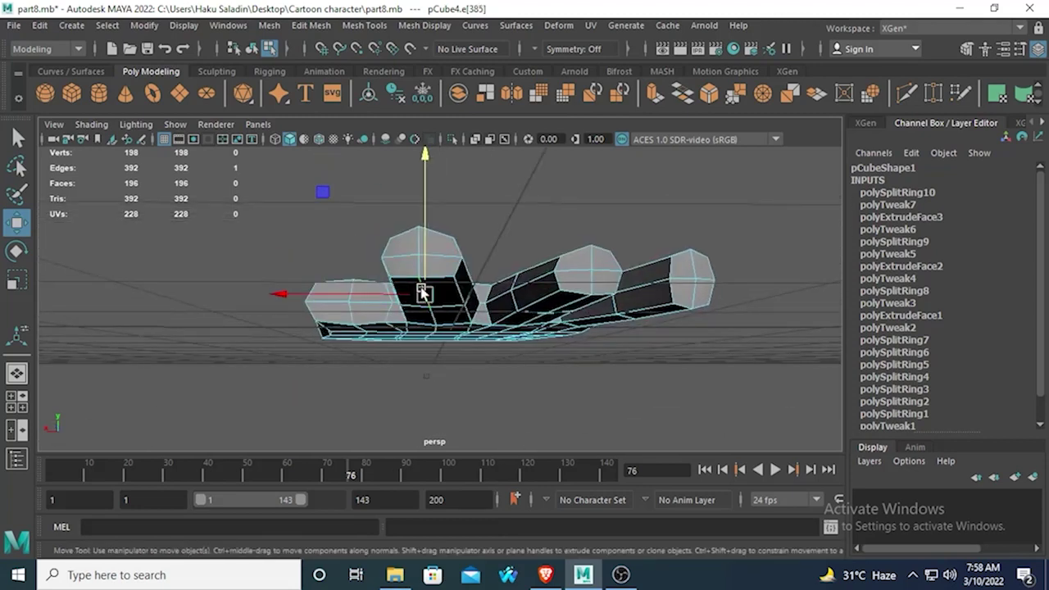
pyautogui.keyDown('alt'); pyautogui.moveTo(450, 296); pyautogui.dragTo(508, 330); pyautogui.keyUp('alt')
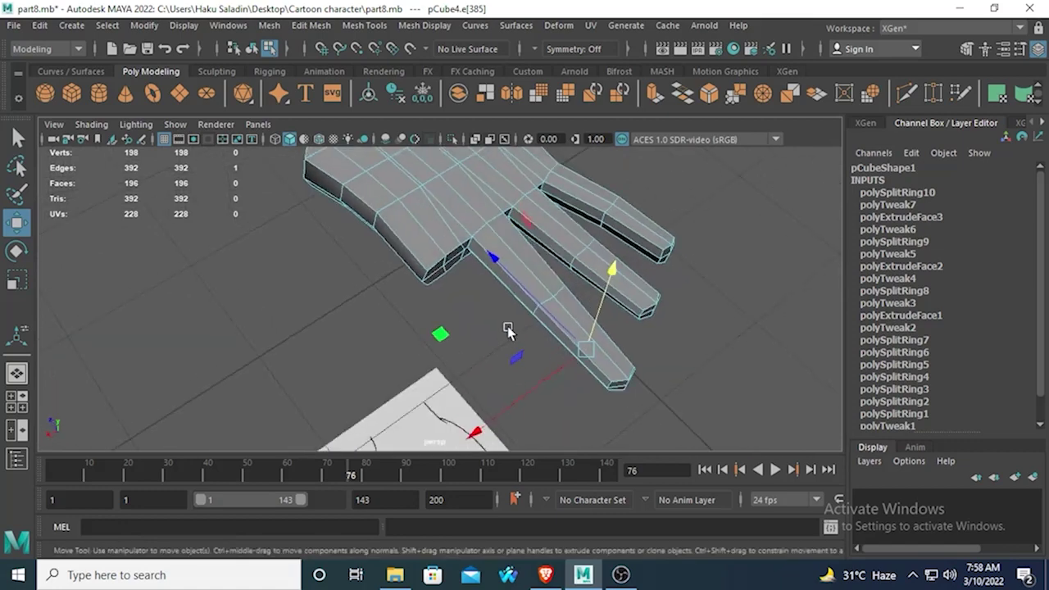
# Step: Select the four faces at the index finger's base on the palm's front edge and extrude them
pyautogui.moveTo(446, 168); pyautogui.dragTo(447, 191, button='right')
pyautogui.keyDown('alt'); pyautogui.moveTo(446, 191); pyautogui.dragTo(422, 257); pyautogui.keyUp('alt')
pyautogui.click(463, 261)
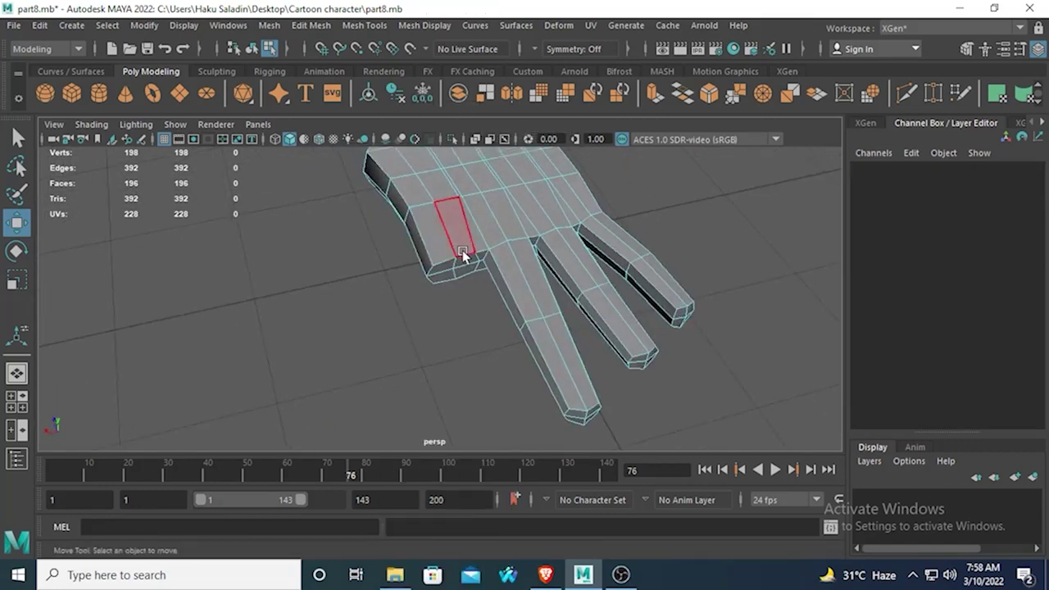
pyautogui.click(18, 139)
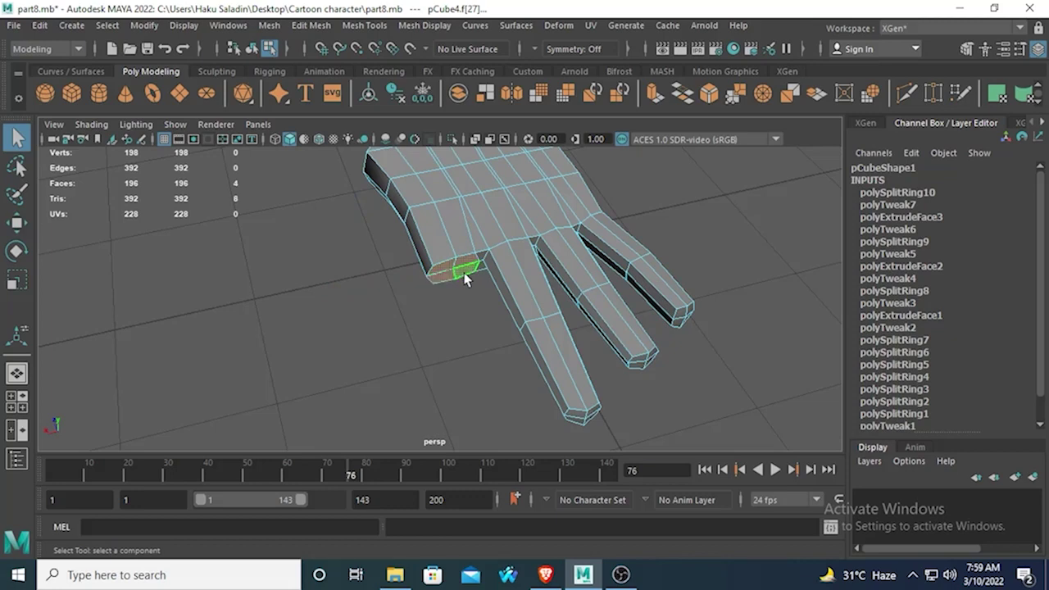
pyautogui.press('space')
pyautogui.press('space')
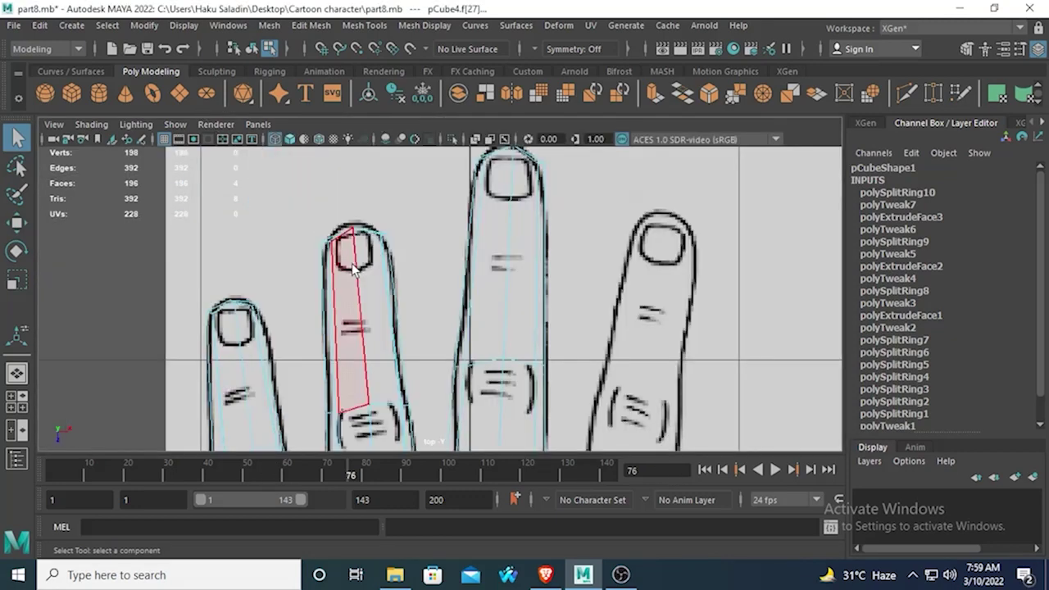
pyautogui.scroll(-5, 498, 261)
pyautogui.scroll(4, 500, 284)
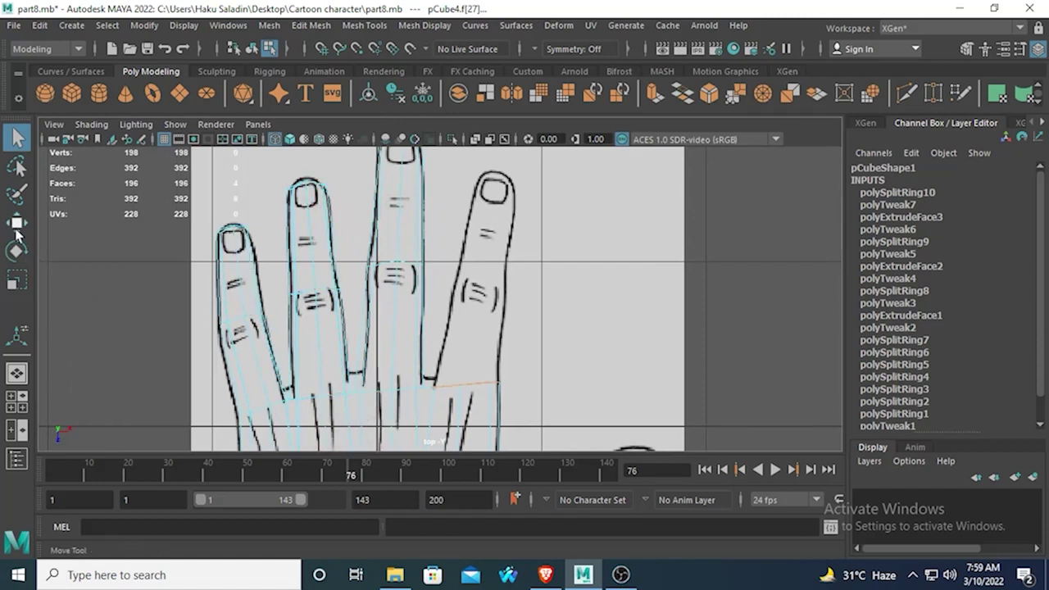
pyautogui.click(654, 92)
pyautogui.press('w')
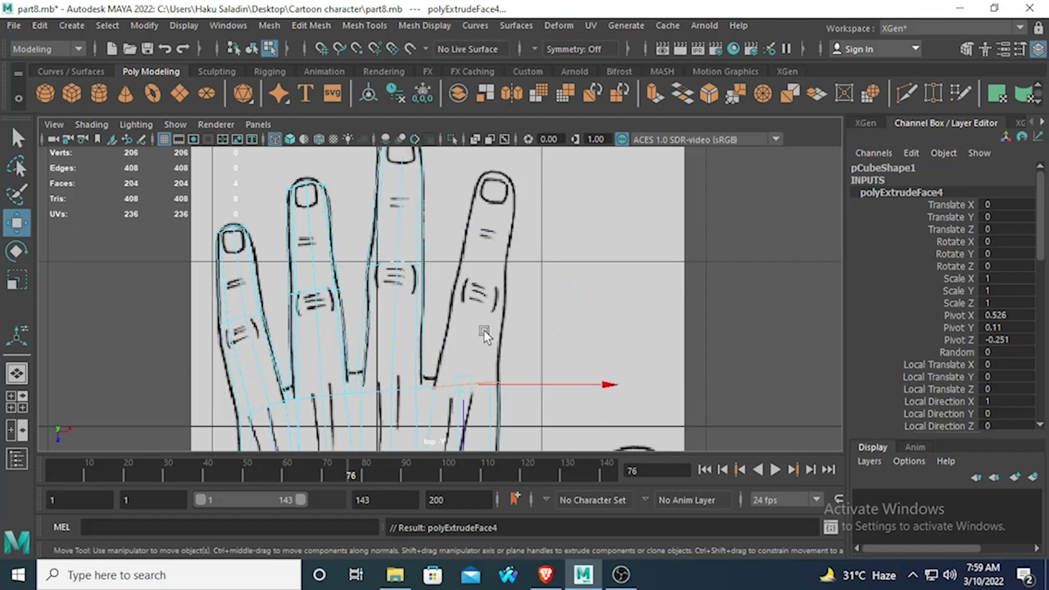
# Step: Move the extruded index finger faces along Z up to the reference fingertip and shift them along X towards the thumb side
pyautogui.keyDown('alt'); pyautogui.moveTo(480, 328); pyautogui.dragTo(472, 227, button='middle'); pyautogui.keyUp('alt')
pyautogui.moveTo(478, 440); pyautogui.dragTo(475, 226)
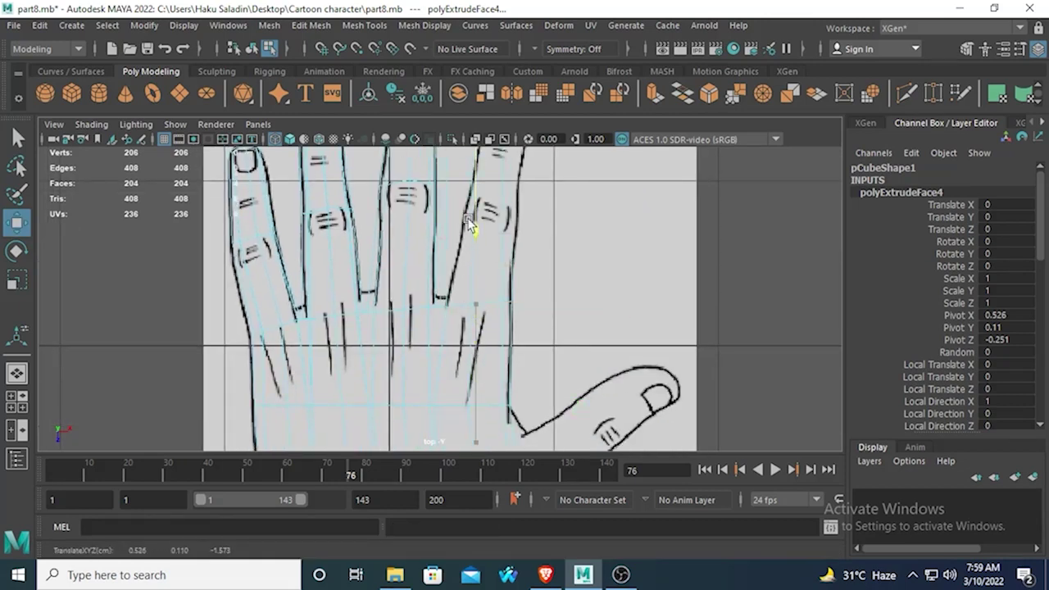
pyautogui.keyDown('alt'); pyautogui.moveTo(476, 243); pyautogui.dragTo(454, 459, button='middle'); pyautogui.keyUp('alt')
pyautogui.moveTo(602, 293); pyautogui.dragTo(630, 293)
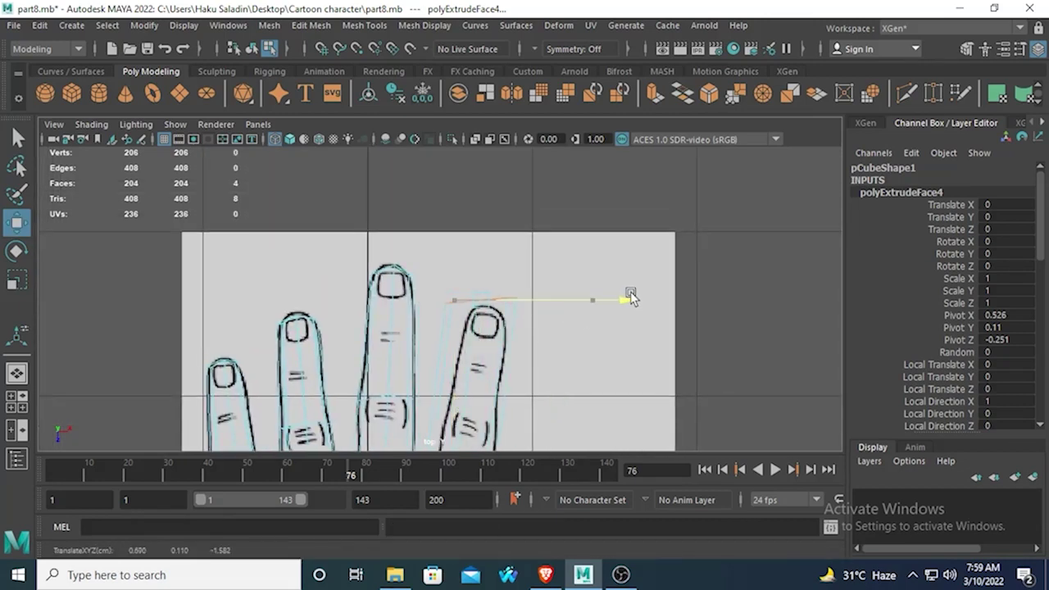
# Step: Scale the index finger's end faces down to the reference fingertip's width and adjust their position slightly along Z and X
pyautogui.click(13, 283)
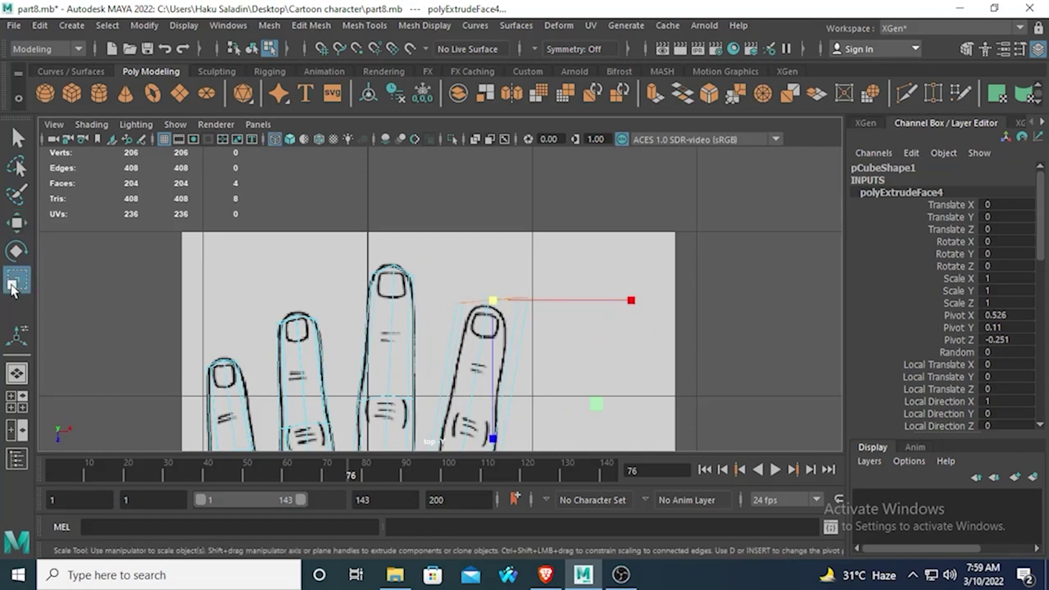
pyautogui.moveTo(498, 303); pyautogui.dragTo(485, 305)
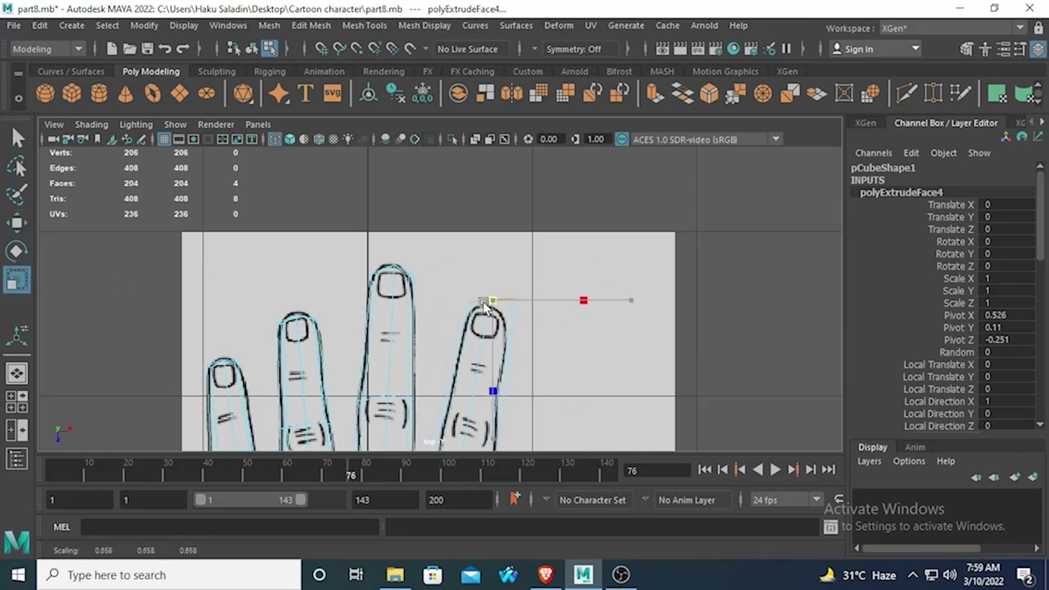
pyautogui.scroll(4, 483, 302)
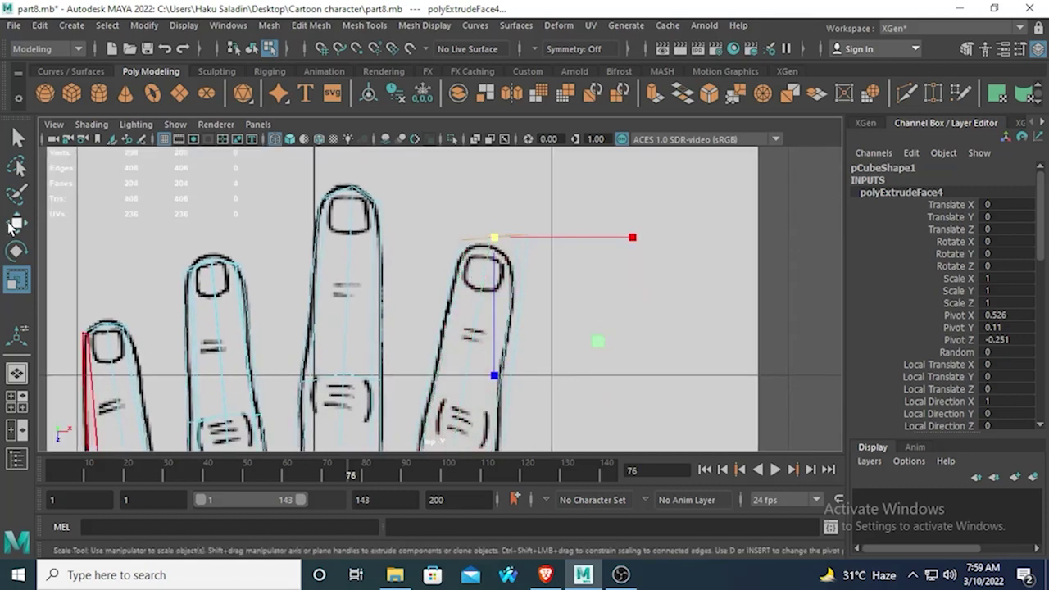
pyautogui.click(15, 225)
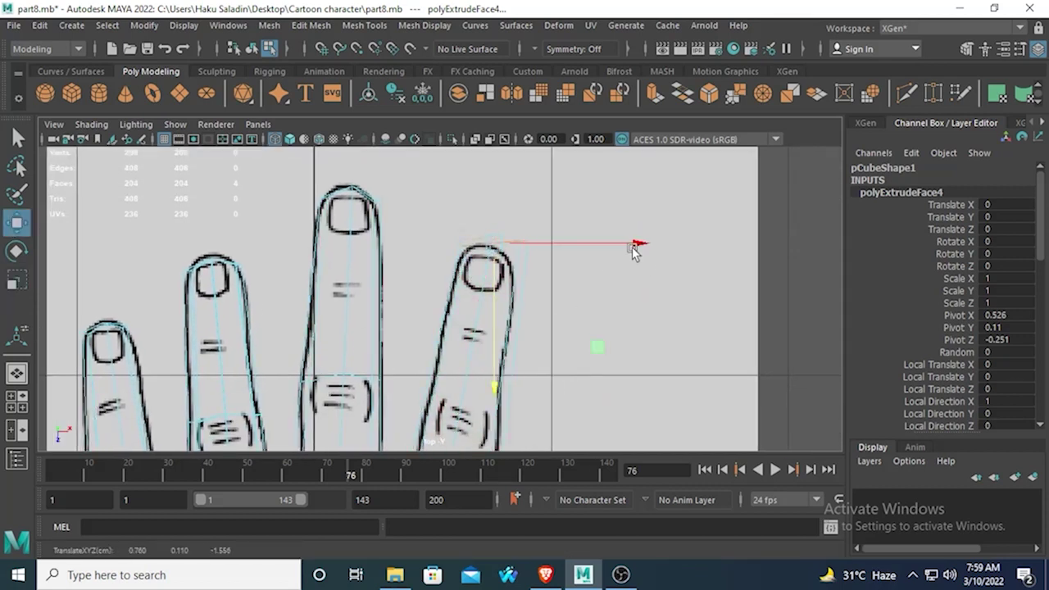
pyautogui.moveTo(631, 247); pyautogui.dragTo(625, 247)
# Step: Move the index fingertip's thumb-side corner vertices back along Z and inwards along X, and the middle-finger-side ones slightly back along Z
pyautogui.moveTo(526, 248); pyautogui.dragTo(451, 153, button='right')
pyautogui.moveTo(503, 215); pyautogui.dragTo(534, 280)
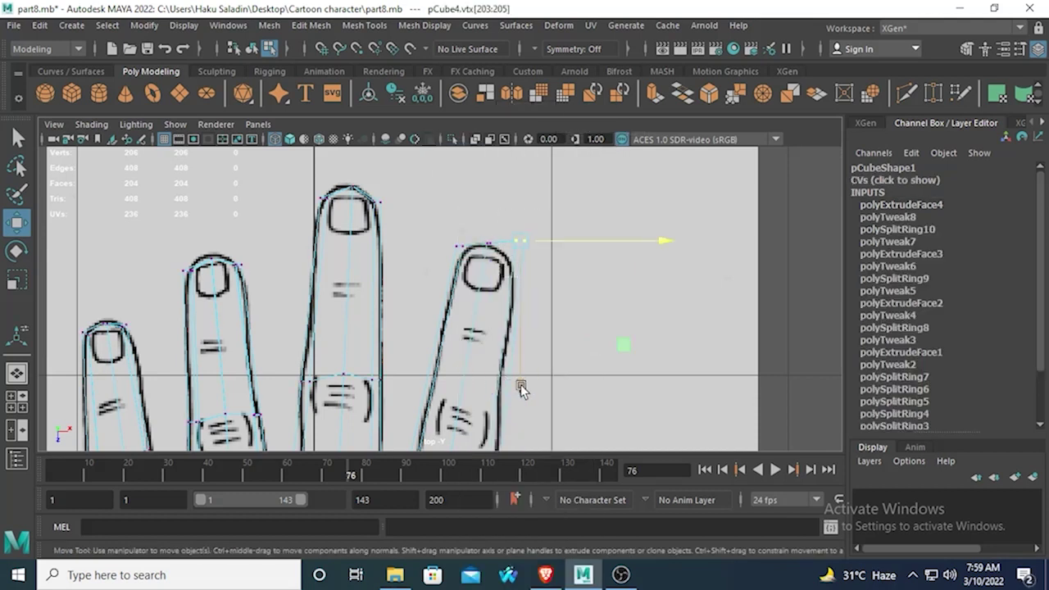
pyautogui.moveTo(521, 389); pyautogui.dragTo(523, 407)
pyautogui.moveTo(662, 259); pyautogui.dragTo(651, 267)
pyautogui.moveTo(422, 223); pyautogui.dragTo(470, 294)
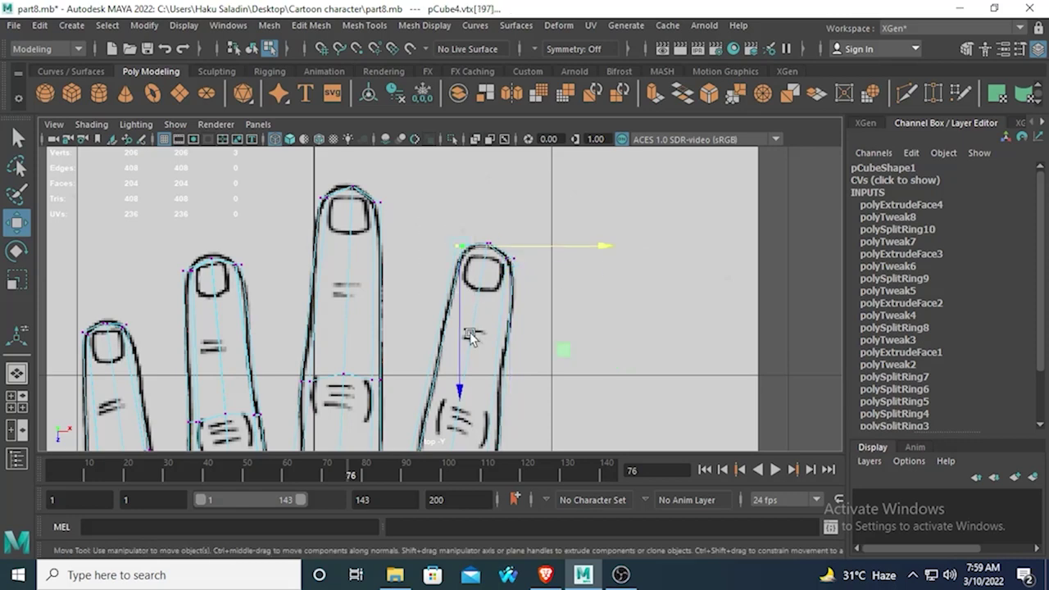
pyautogui.moveTo(463, 395); pyautogui.dragTo(464, 401)
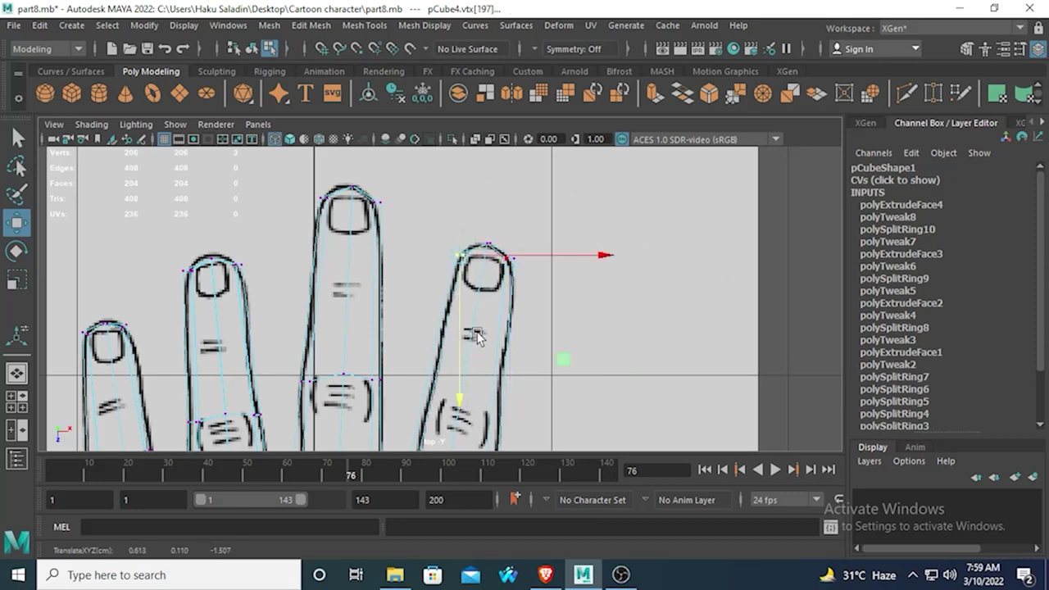
# Step: Insert an edge loop around the index finger at the reference knuckle and scale it down slightly along X to fit the outline
pyautogui.keyDown('alt'); pyautogui.moveTo(475, 336); pyautogui.dragTo(442, 272, button='middle'); pyautogui.keyUp('alt')
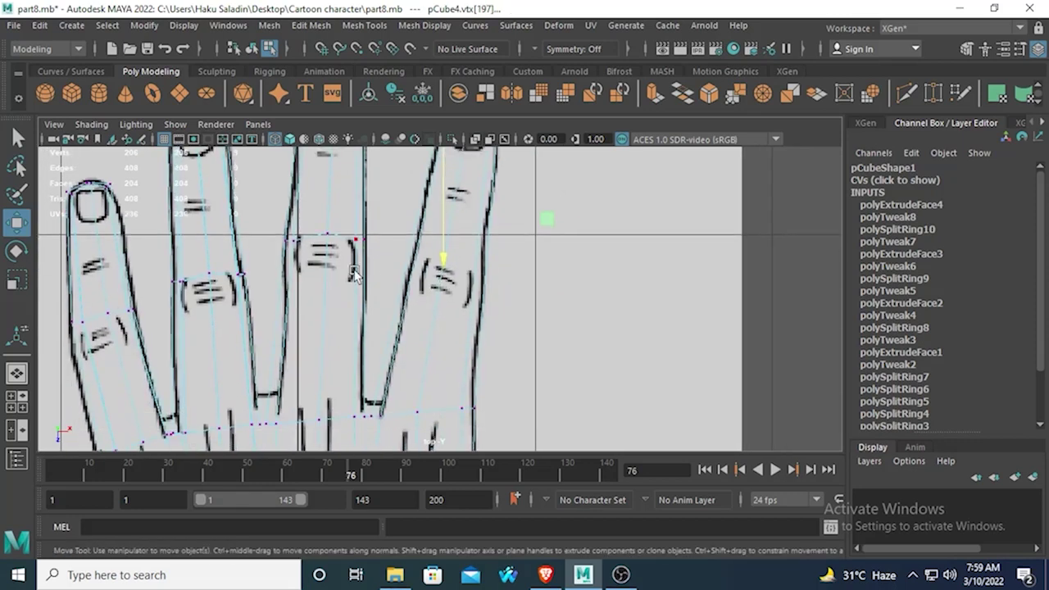
pyautogui.rightClick(440, 264)
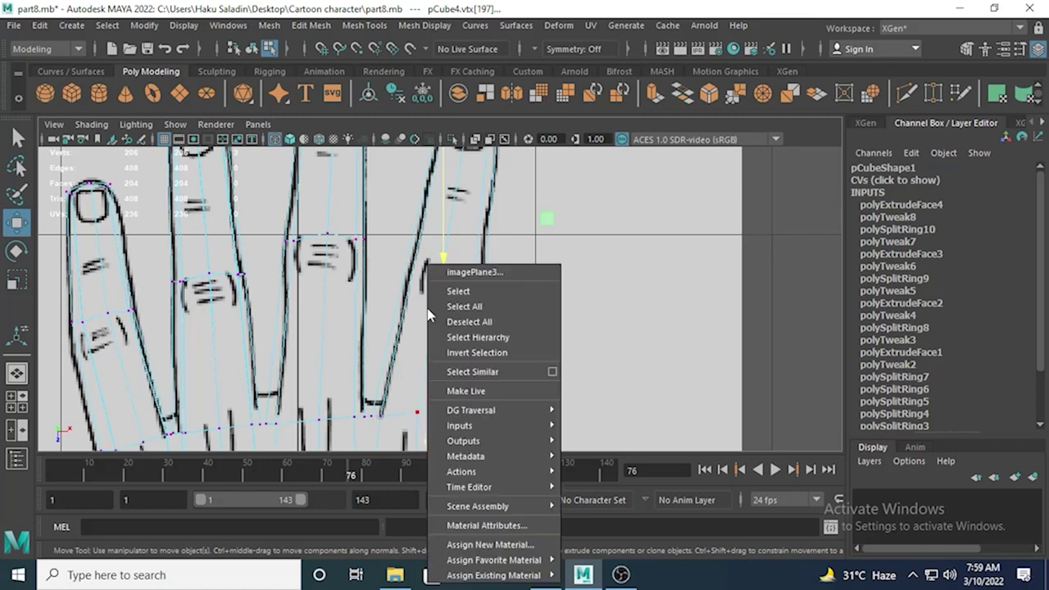
pyautogui.rightClick(453, 181)
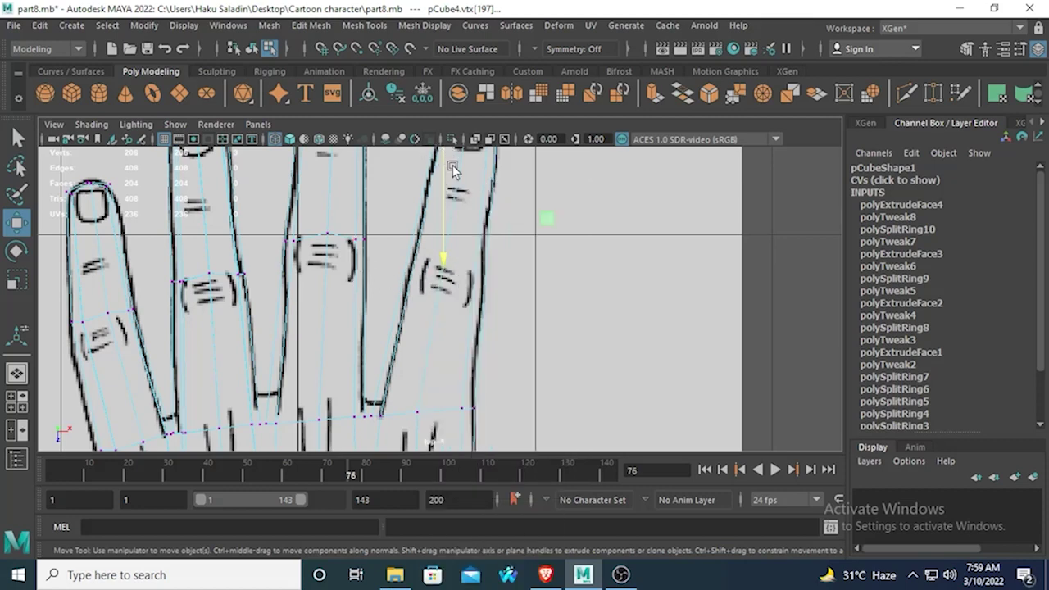
pyautogui.moveTo(459, 180); pyautogui.dragTo(457, 106, button='right')
pyautogui.click(458, 232)
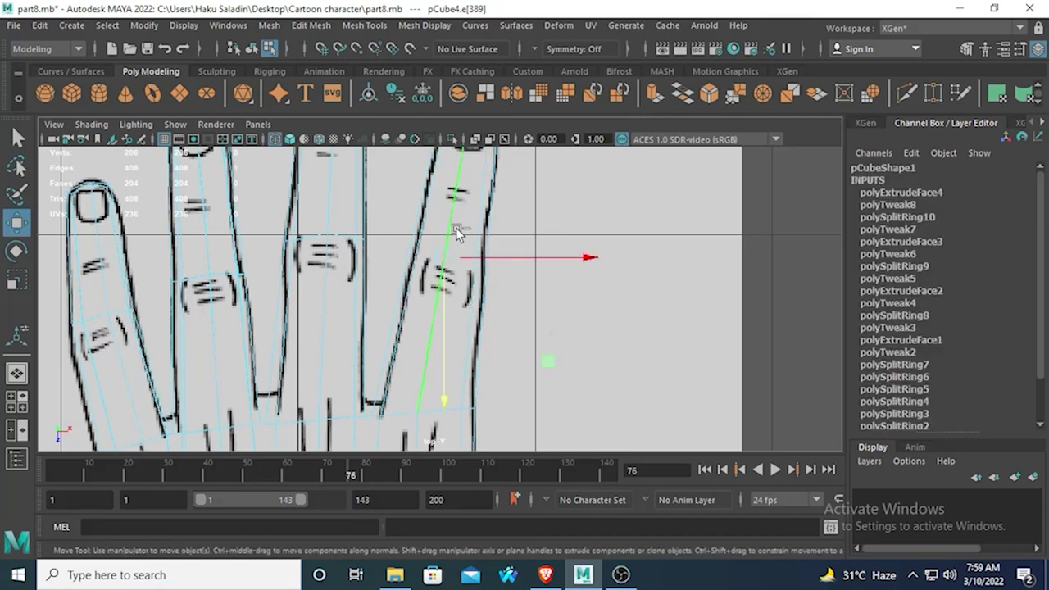
pyautogui.keyDown('shift'); pyautogui.moveTo(456, 233); pyautogui.dragTo(478, 281, button='right'); pyautogui.keyUp('shift')
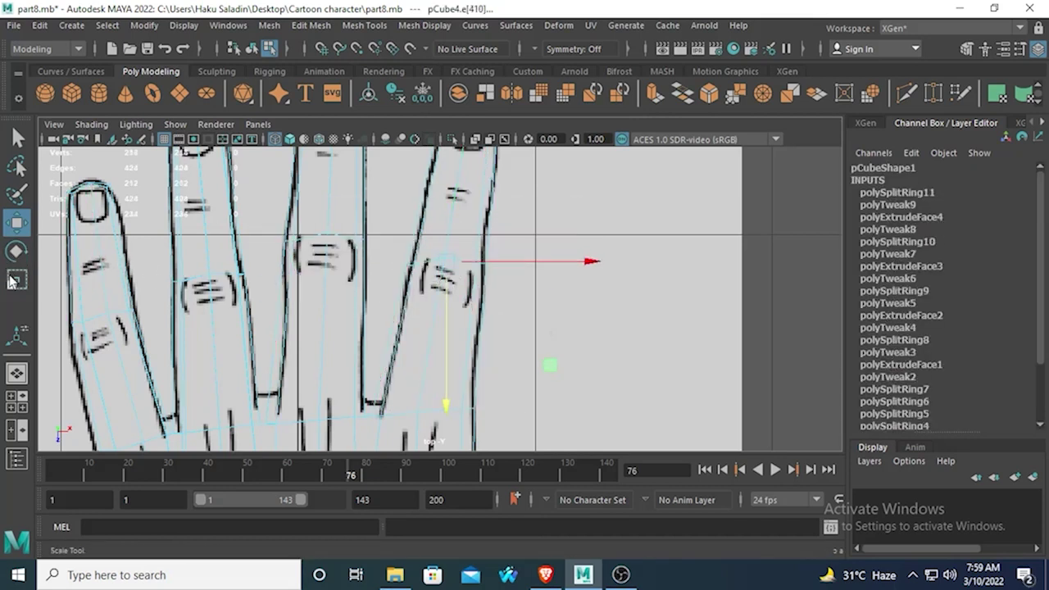
pyautogui.press('r')
pyautogui.moveTo(577, 267); pyautogui.dragTo(567, 264)
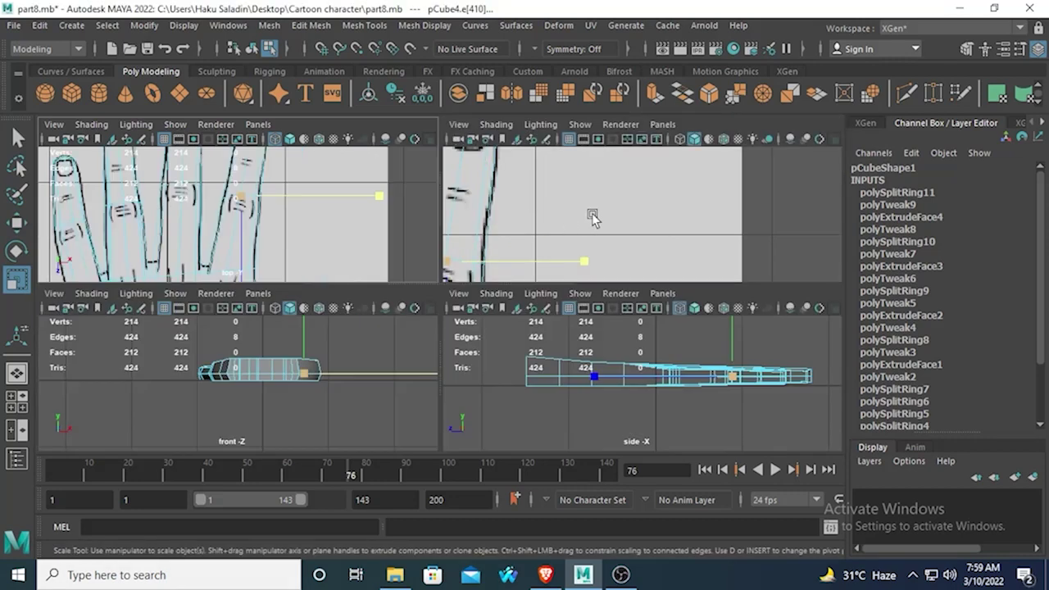
# Step: Select the six upper side vertices at the index finger's base, knuckle and tip and move them slightly along Y
pyautogui.press('space')
pyautogui.press('space')
pyautogui.keyDown('alt'); pyautogui.moveTo(571, 244); pyautogui.dragTo(549, 237); pyautogui.keyUp('alt')
pyautogui.scroll(5, 409, 299)
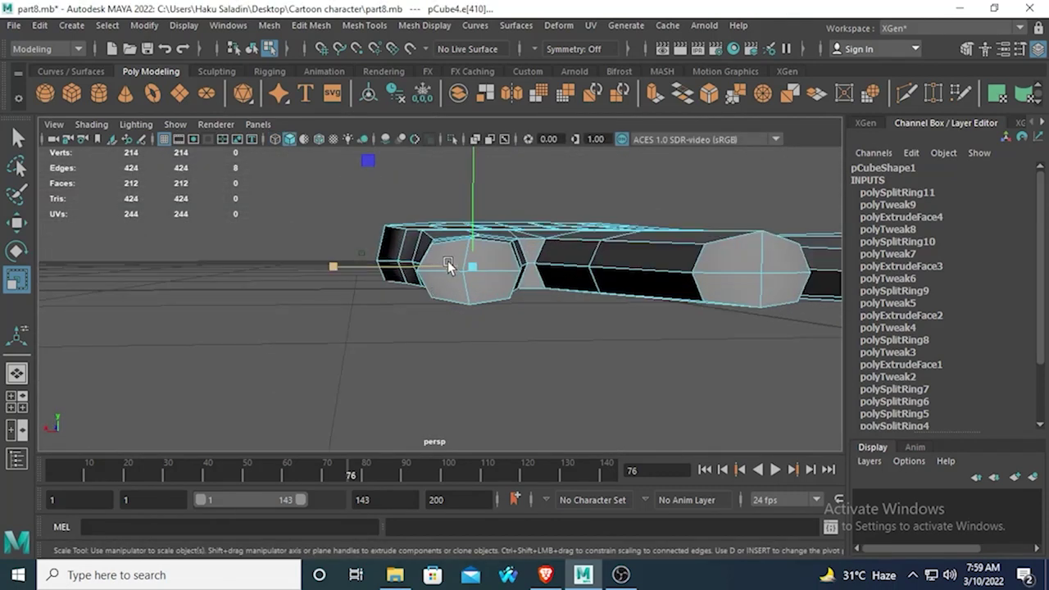
pyautogui.moveTo(499, 253); pyautogui.dragTo(464, 144, button='right')
pyautogui.keyDown('alt'); pyautogui.moveTo(492, 238); pyautogui.dragTo(517, 239); pyautogui.keyUp('alt')
pyautogui.click(516, 238)
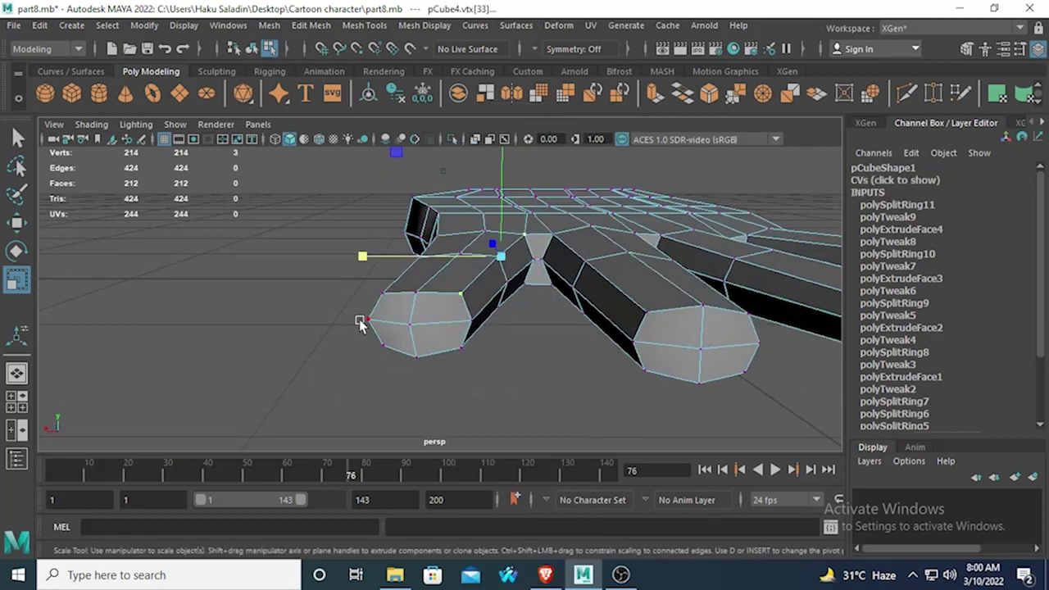
pyautogui.keyDown('alt'); pyautogui.moveTo(363, 320); pyautogui.dragTo(410, 322); pyautogui.keyUp('alt')
pyautogui.keyDown('shift'); pyautogui.click(464, 293); pyautogui.keyUp('shift')
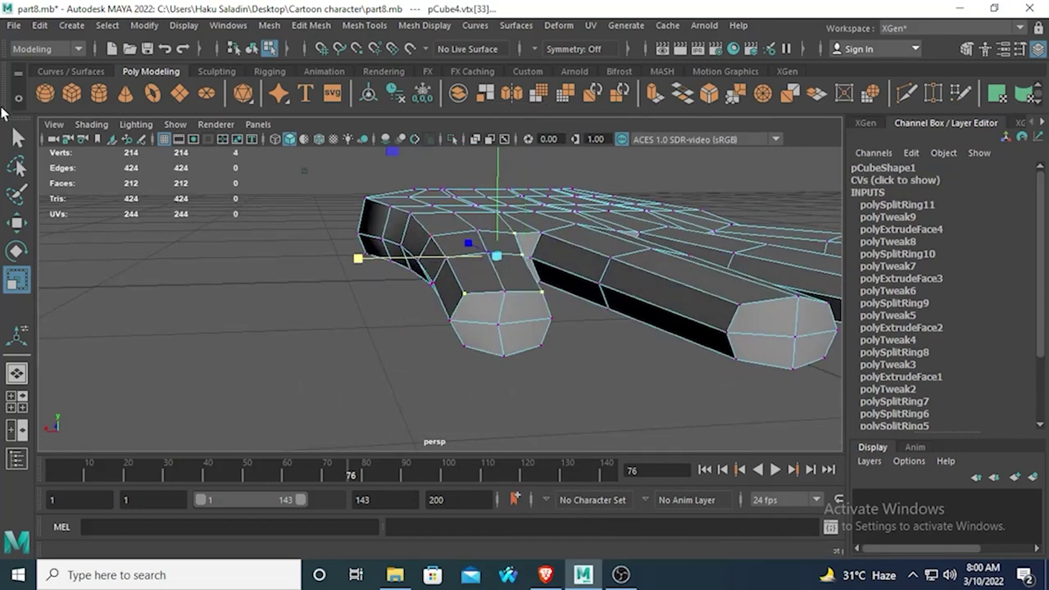
pyautogui.press('q')
pyautogui.keyDown('alt'); pyautogui.moveTo(435, 238); pyautogui.dragTo(453, 320); pyautogui.keyUp('alt')
pyautogui.click(16, 222)
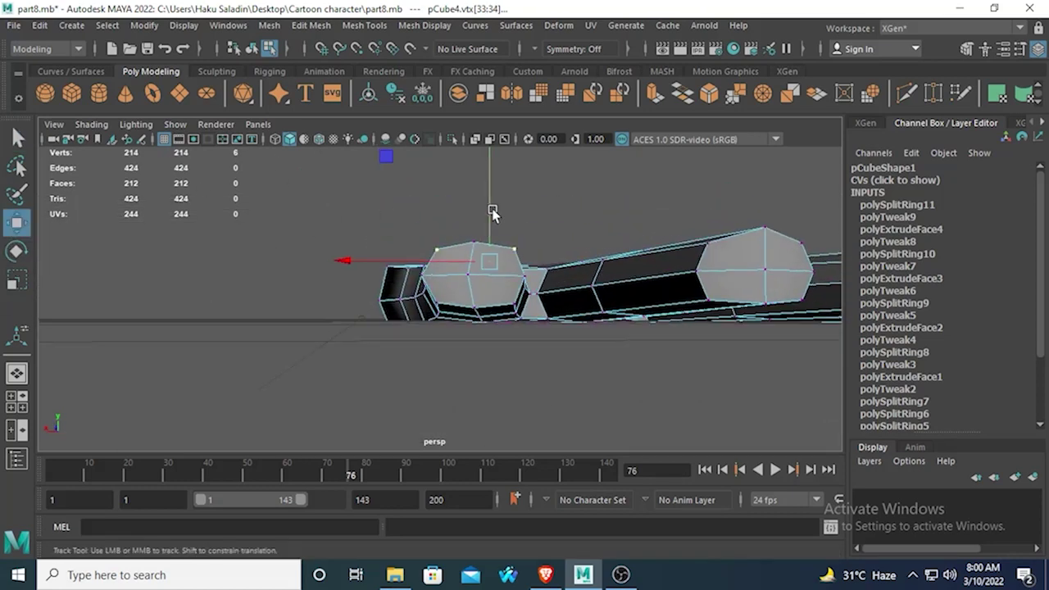
pyautogui.keyDown('alt'); pyautogui.moveTo(491, 211); pyautogui.dragTo(486, 163); pyautogui.keyUp('alt')
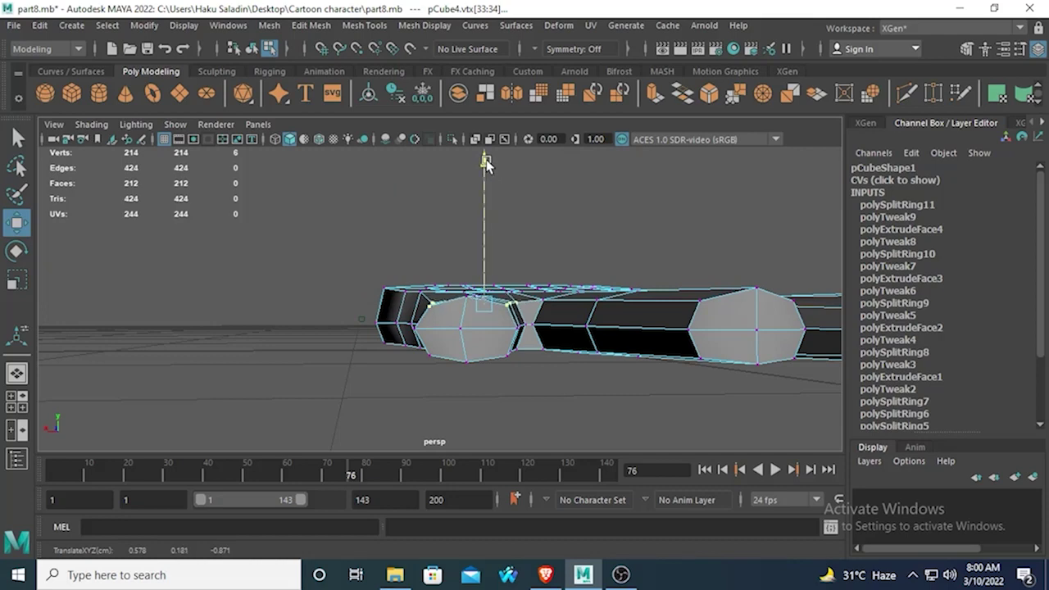
# Step: Select the six underside side vertices at the index finger's base, knuckle and tip and move them slightly along Y
pyautogui.keyDown('alt'); pyautogui.moveTo(451, 298); pyautogui.dragTo(494, 323); pyautogui.keyUp('alt')
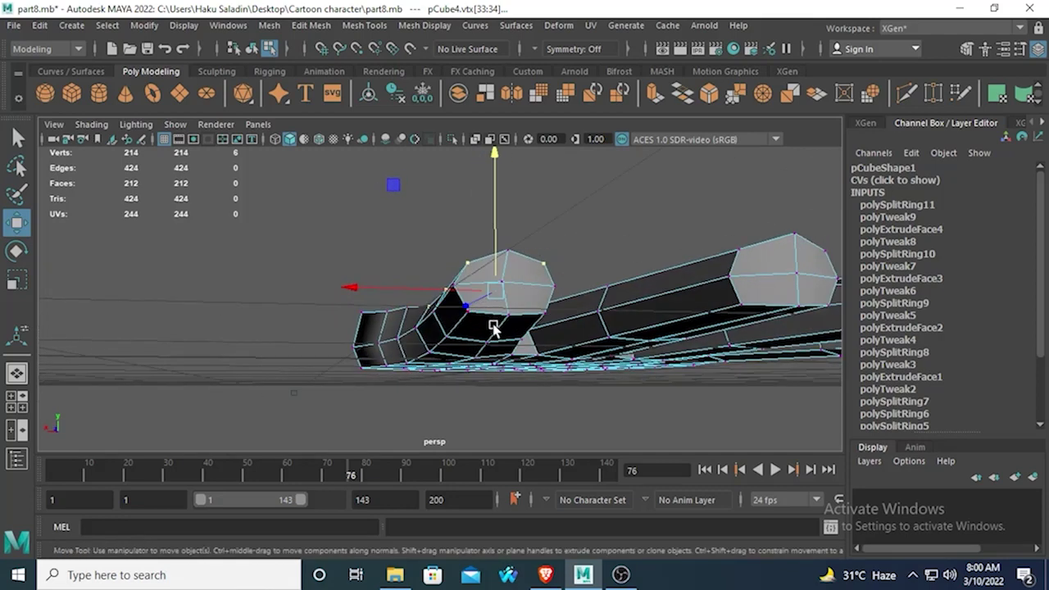
pyautogui.click(467, 311)
pyautogui.keyDown('shift'); pyautogui.click(441, 355); pyautogui.keyUp('shift')
pyautogui.keyDown('alt'); pyautogui.moveTo(485, 360); pyautogui.dragTo(459, 361); pyautogui.keyUp('alt')
pyautogui.keyDown('shift'); pyautogui.click(444, 311); pyautogui.keyUp('shift')
pyautogui.keyDown('shift'); pyautogui.click(525, 357); pyautogui.keyUp('shift')
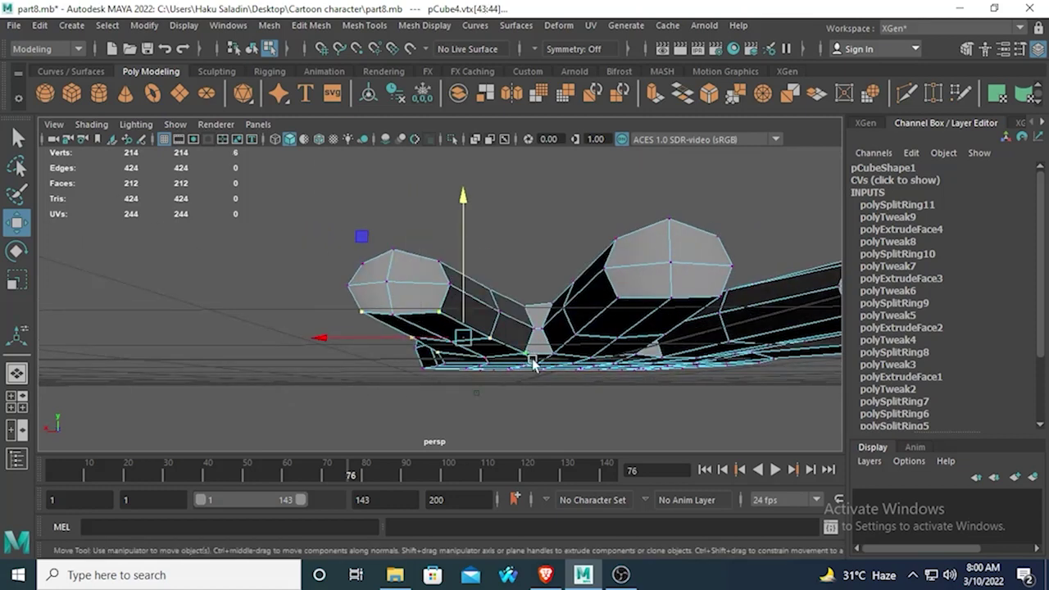
pyautogui.keyDown('alt'); pyautogui.moveTo(533, 358); pyautogui.dragTo(492, 219); pyautogui.keyUp('alt')
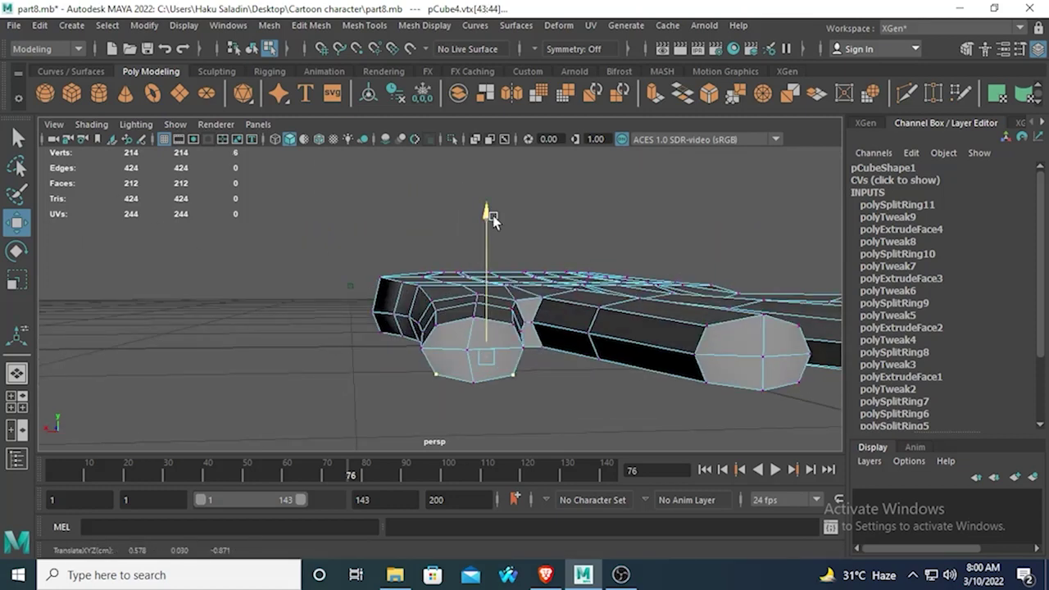
pyautogui.click(16, 280)
pyautogui.moveTo(349, 366); pyautogui.dragTo(399, 292)
pyautogui.hotkey('ctrl', 'z')
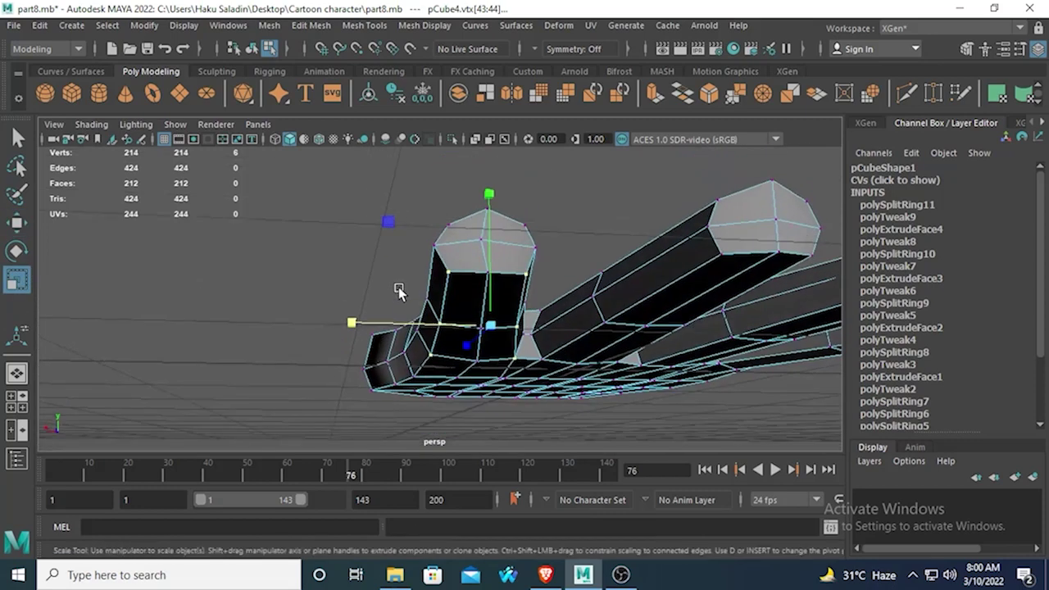
# Step: Nudge the index finger's individual underside side vertices at the base, knuckle and tip slightly along X to even out its shape
pyautogui.click(509, 360)
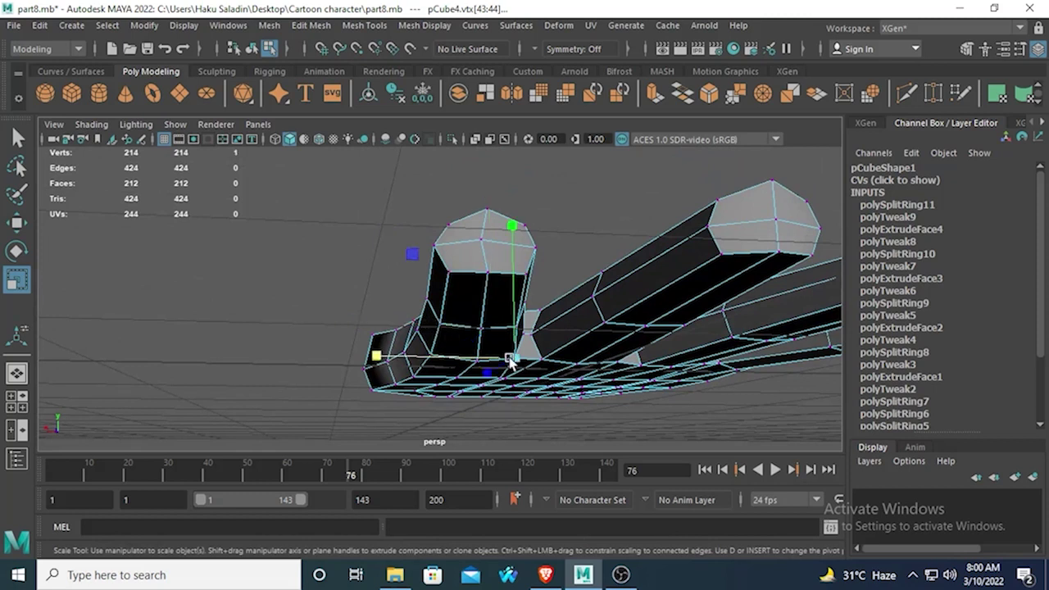
pyautogui.click(16, 223)
pyautogui.moveTo(375, 358); pyautogui.dragTo(320, 358)
pyautogui.click(424, 347)
pyautogui.click(440, 322)
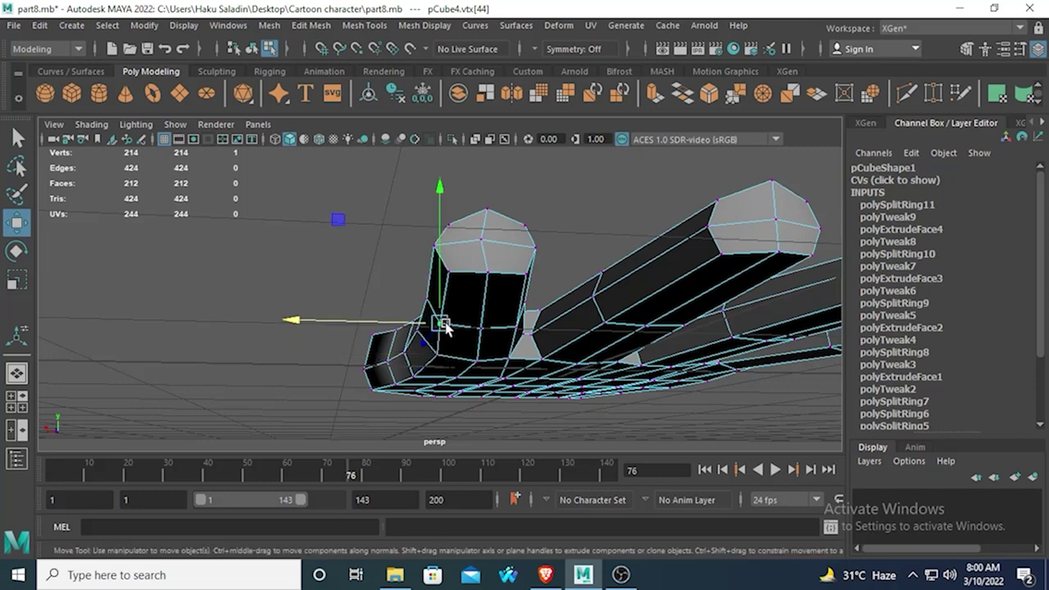
pyautogui.click(445, 271)
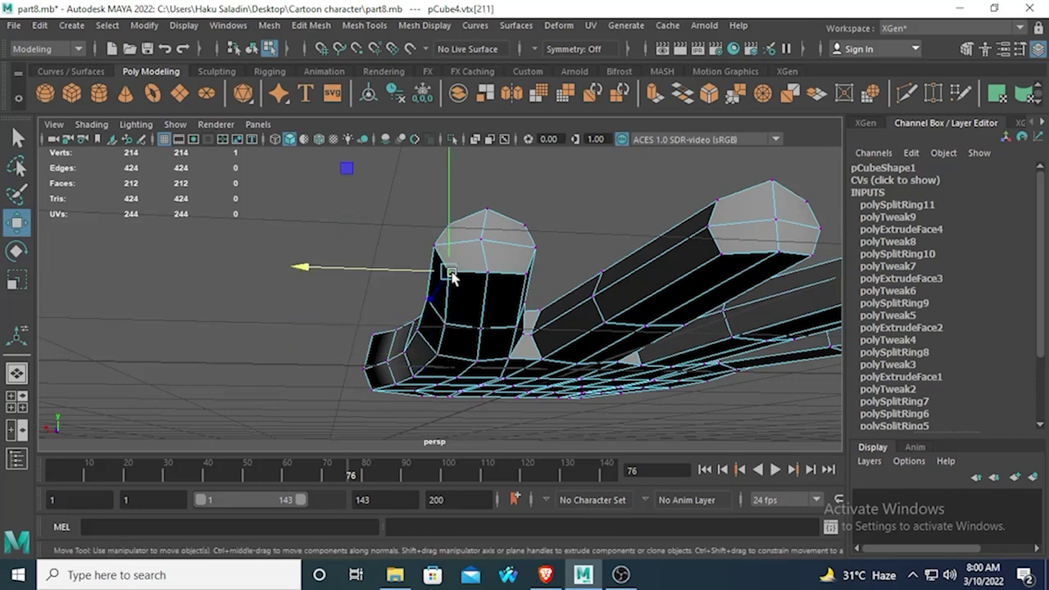
pyautogui.keyDown('alt'); pyautogui.moveTo(445, 272); pyautogui.dragTo(370, 347); pyautogui.keyUp('alt')
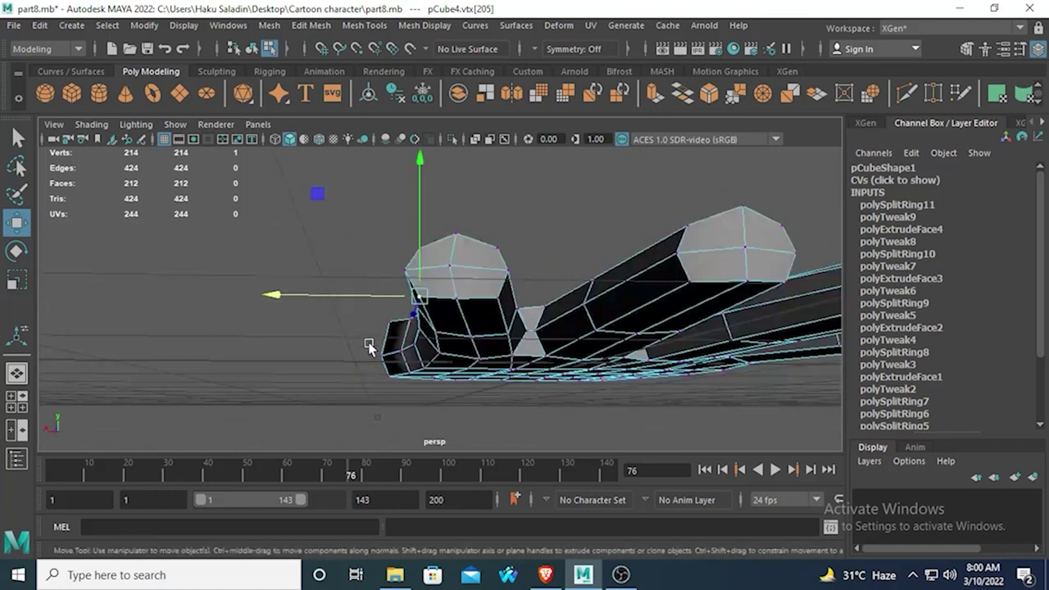
# Step: Select the three underside centre vertices at the index finger's tip, knuckle and base and move them slightly down along Y
pyautogui.click(458, 302)
pyautogui.keyDown('shift'); pyautogui.click(467, 352); pyautogui.keyUp('shift')
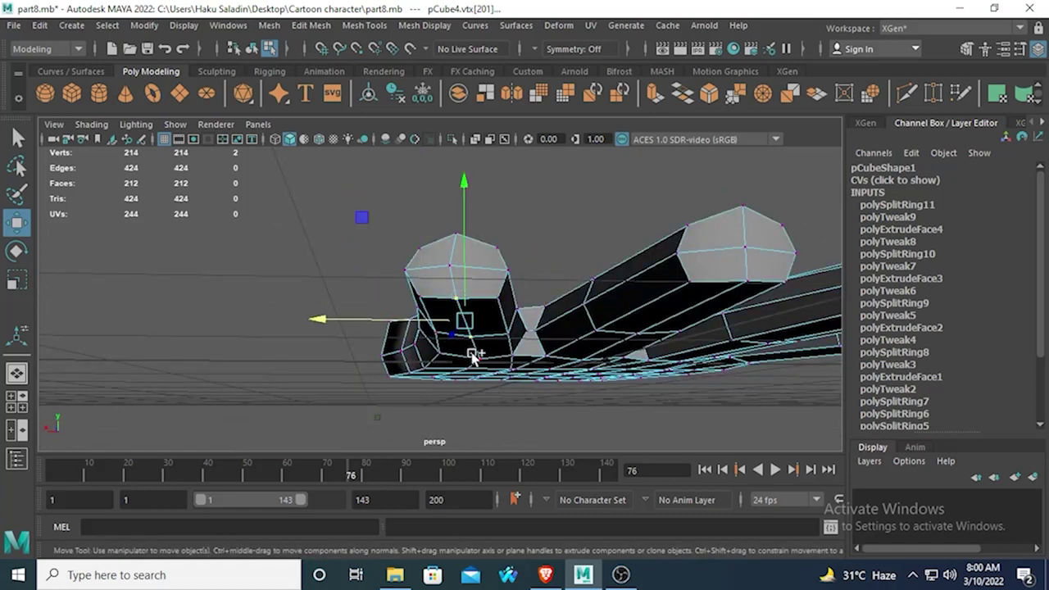
pyautogui.moveTo(464, 208); pyautogui.dragTo(471, 212)
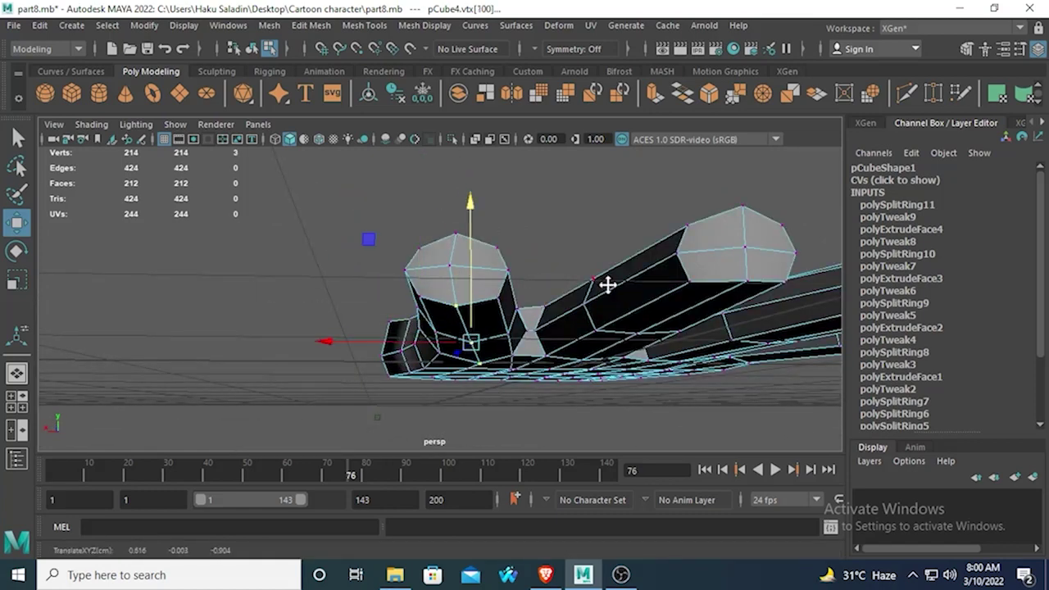
# Step: Select the middle finger's three underside centre vertices at tip, knuckle and base and move them slightly down along Y
pyautogui.keyDown('alt'); pyautogui.moveTo(607, 284); pyautogui.dragTo(510, 263); pyautogui.keyUp('alt')
pyautogui.click(527, 180)
pyautogui.keyDown('shift'); pyautogui.click(516, 300); pyautogui.keyUp('shift')
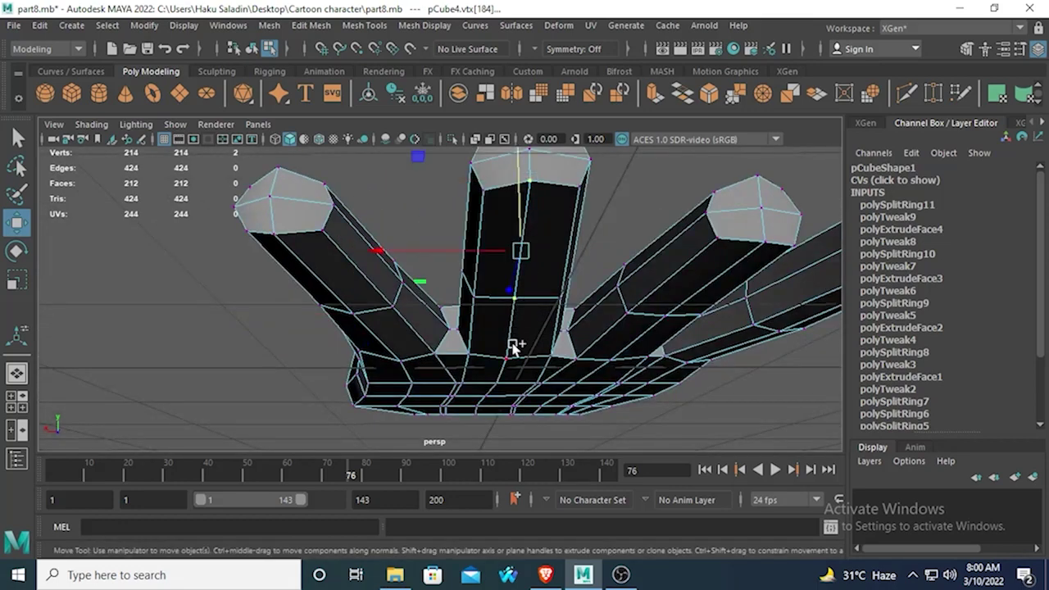
pyautogui.keyDown('alt'); pyautogui.moveTo(515, 348); pyautogui.dragTo(546, 306); pyautogui.keyUp('alt')
pyautogui.keyDown('shift'); pyautogui.click(508, 190); pyautogui.keyUp('shift')
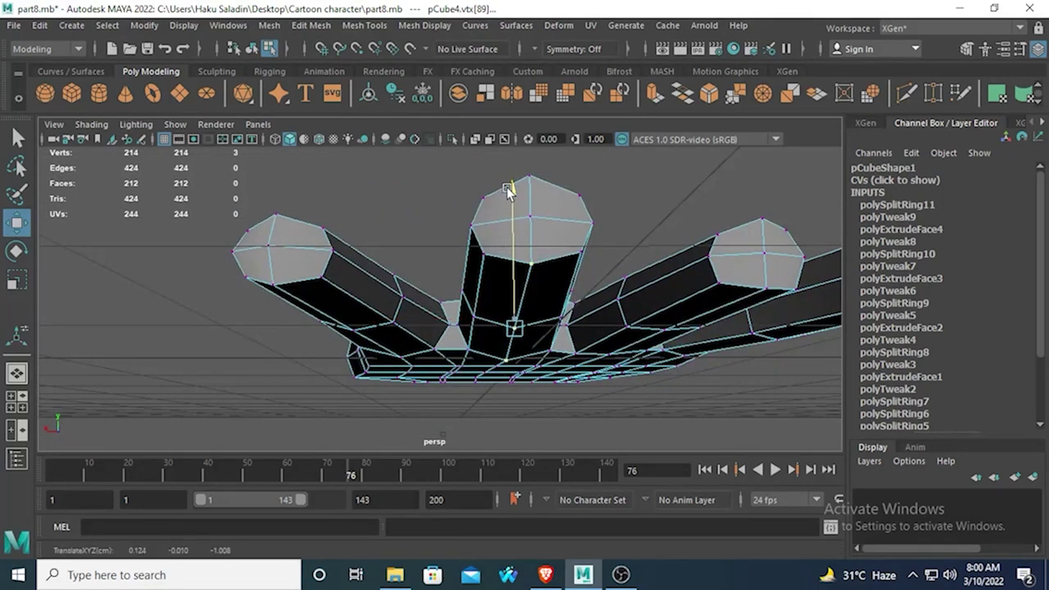
pyautogui.keyDown('alt'); pyautogui.moveTo(508, 190); pyautogui.dragTo(502, 268); pyautogui.keyUp('alt')
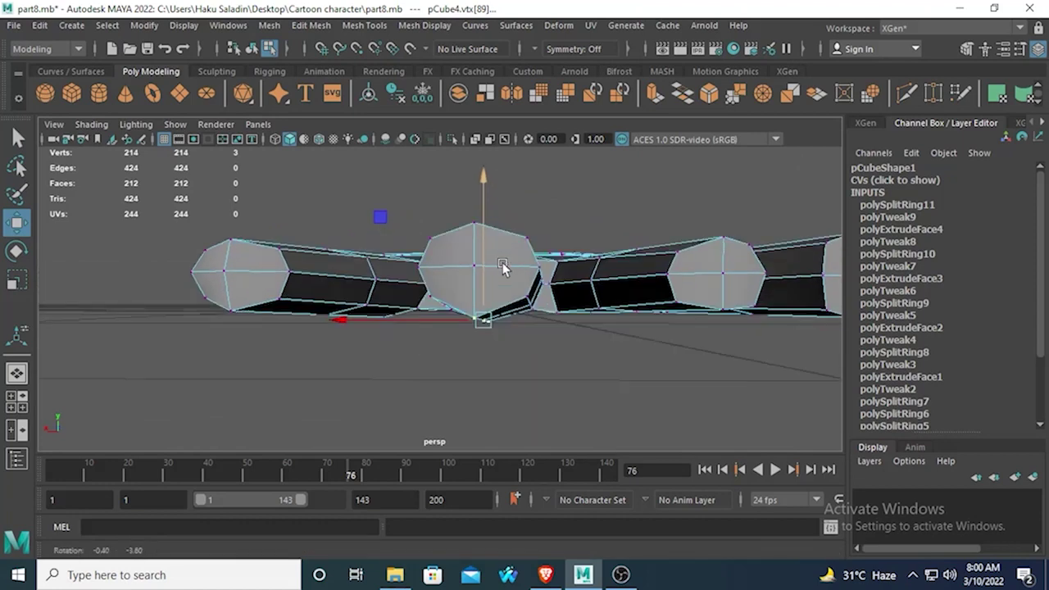
# Step: Adjust the ring finger's three underside centre vertices at tip, knuckle and base slightly along Y
pyautogui.keyDown('alt'); pyautogui.moveTo(610, 307); pyautogui.dragTo(533, 304); pyautogui.keyUp('alt')
pyautogui.click(502, 171)
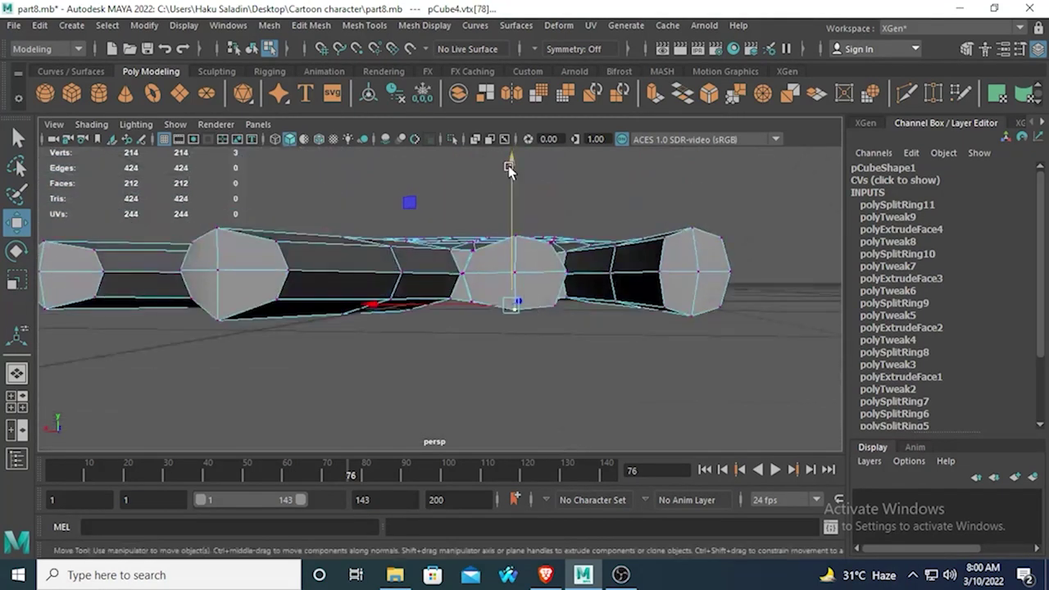
pyautogui.moveTo(509, 169); pyautogui.dragTo(514, 163)
pyautogui.keyDown('alt'); pyautogui.moveTo(596, 359); pyautogui.dragTo(518, 345); pyautogui.keyUp('alt')
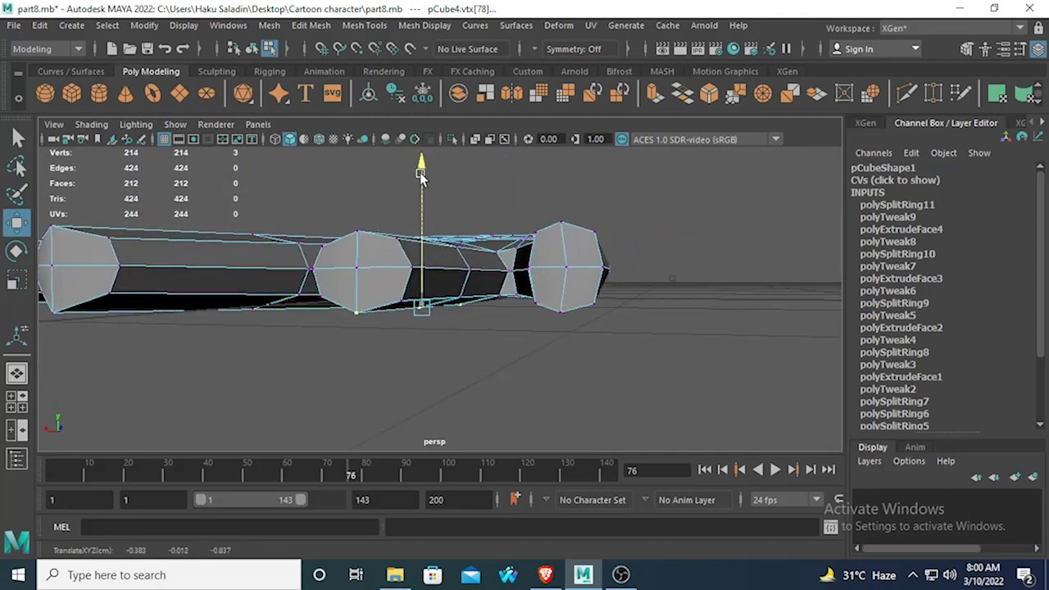
# Step: Select the middle finger's three upper centre vertices at tip, knuckle and base and raise them slightly along Y
pyautogui.keyDown('alt'); pyautogui.moveTo(402, 274); pyautogui.dragTo(484, 287); pyautogui.keyUp('alt')
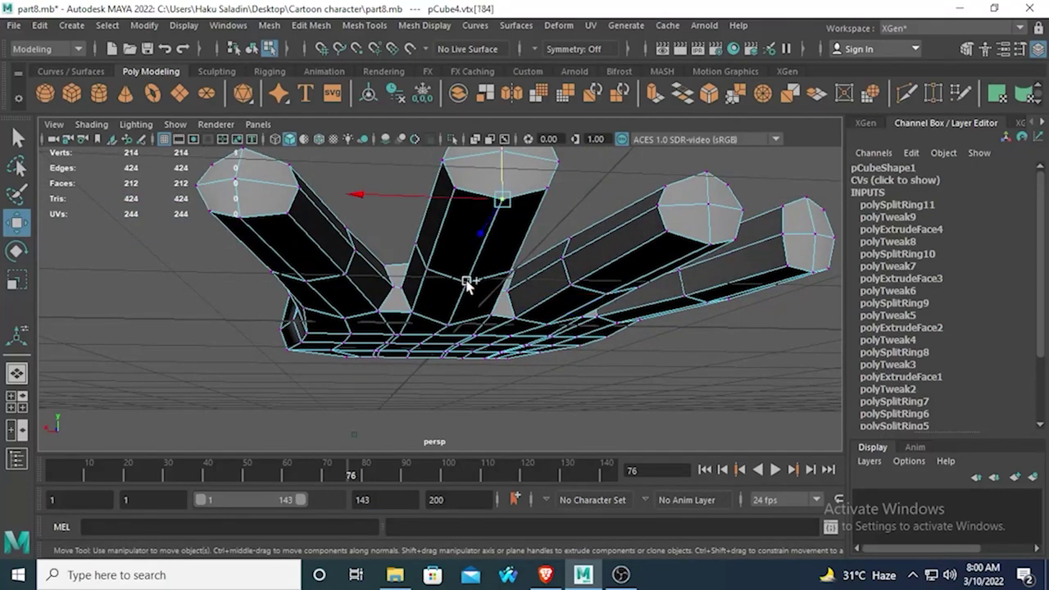
pyautogui.click(467, 299)
pyautogui.keyDown('alt'); pyautogui.moveTo(467, 299); pyautogui.dragTo(442, 336); pyautogui.keyUp('alt')
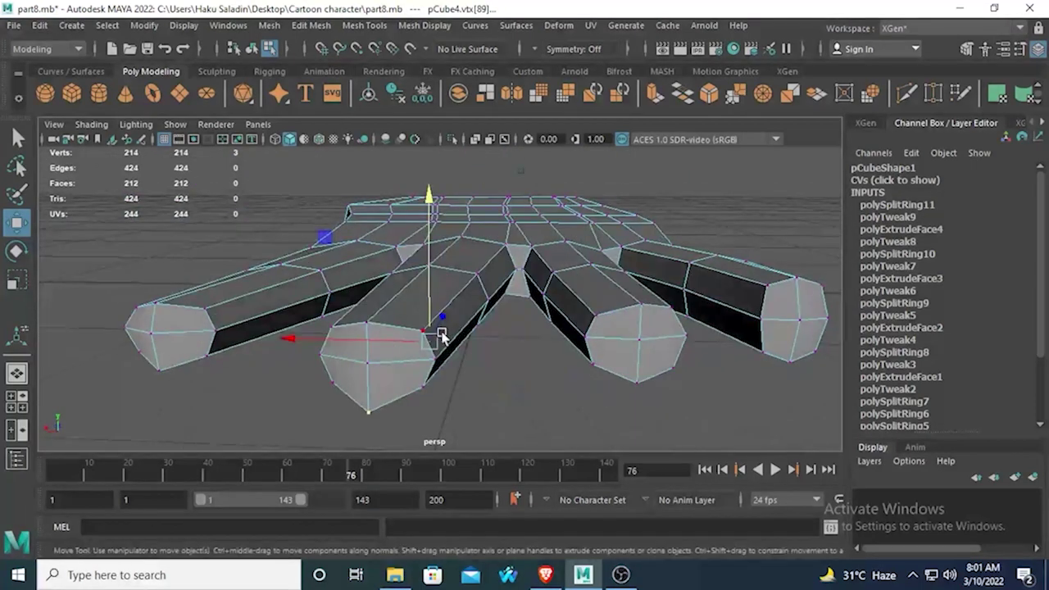
pyautogui.click(367, 322)
pyautogui.keyDown('shift'); pyautogui.click(462, 235); pyautogui.keyUp('shift')
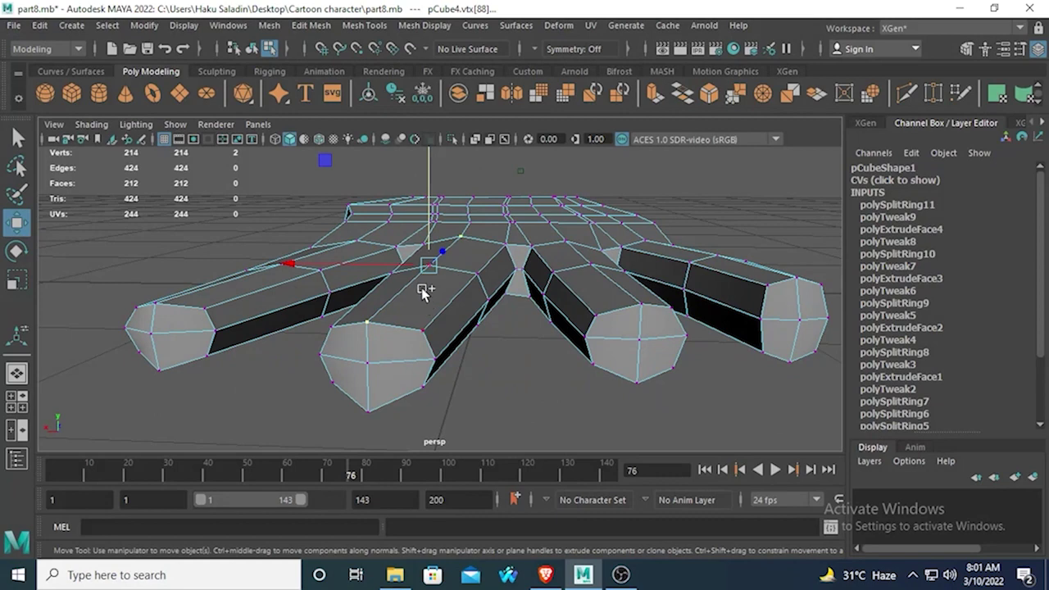
pyautogui.keyDown('shift'); pyautogui.click(421, 289); pyautogui.keyUp('shift')
pyautogui.keyDown('alt'); pyautogui.moveTo(468, 279); pyautogui.dragTo(478, 314); pyautogui.keyUp('alt')
pyautogui.moveTo(442, 193); pyautogui.dragTo(445, 188)
# Step: Select the four faces on the side of the palm where the reference image's thumb begins
pyautogui.keyDown('alt'); pyautogui.moveTo(421, 318); pyautogui.dragTo(511, 273); pyautogui.keyUp('alt')
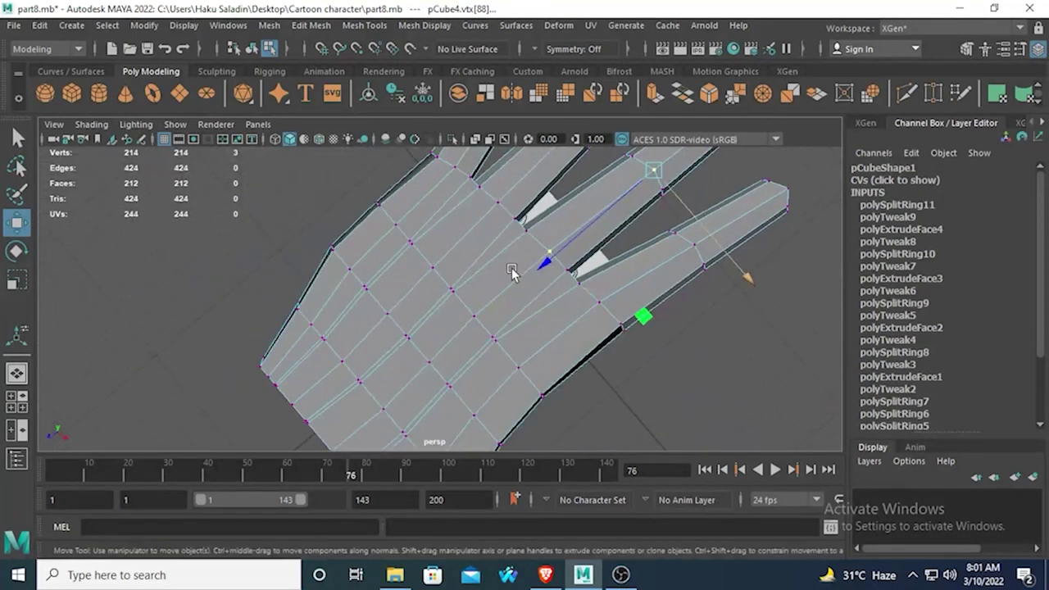
pyautogui.keyDown('alt'); pyautogui.moveTo(391, 283); pyautogui.dragTo(484, 296); pyautogui.keyUp('alt')
pyautogui.keyDown('alt'); pyautogui.moveTo(440, 323); pyautogui.dragTo(400, 357); pyautogui.keyUp('alt')
pyautogui.press('space')
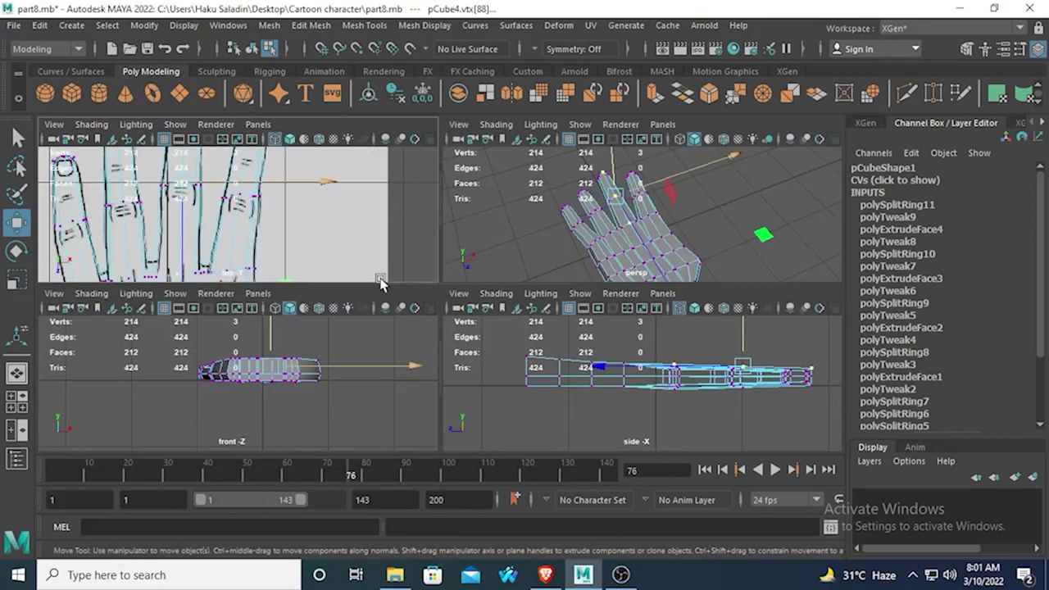
pyautogui.press('space')
pyautogui.scroll(3, 471, 359)
pyautogui.keyDown('alt'); pyautogui.moveTo(471, 360); pyautogui.dragTo(397, 226, button='middle'); pyautogui.keyUp('alt')
pyautogui.scroll(4, 441, 295)
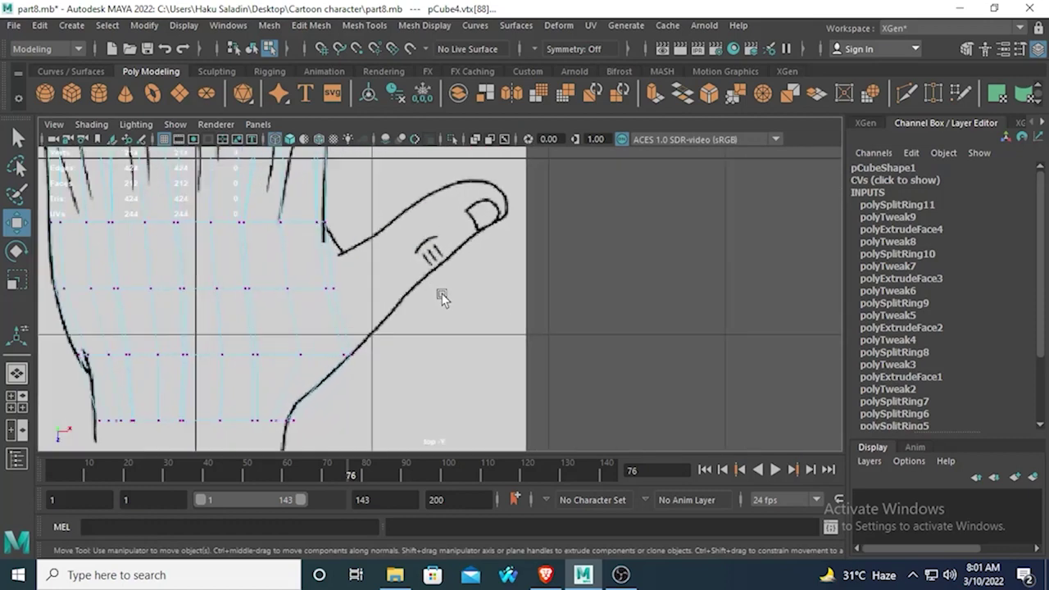
pyautogui.scroll(-5, 440, 295)
pyautogui.scroll(5, 356, 338)
pyautogui.moveTo(344, 267); pyautogui.dragTo(347, 193, button='right')
pyautogui.click(358, 267)
pyautogui.press('space')
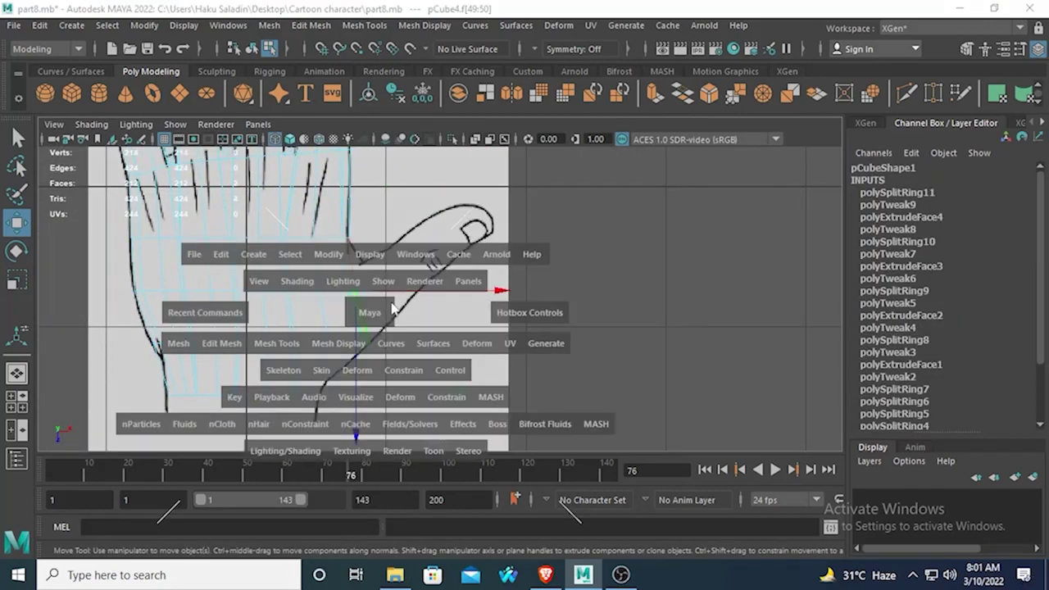
pyautogui.press('space')
pyautogui.keyDown('alt'); pyautogui.moveTo(645, 232); pyautogui.dragTo(607, 288); pyautogui.keyUp('alt')
pyautogui.keyDown('shift'); pyautogui.click(576, 296); pyautogui.keyUp('shift')
pyautogui.keyDown('shift'); pyautogui.click(503, 291); pyautogui.keyUp('shift')
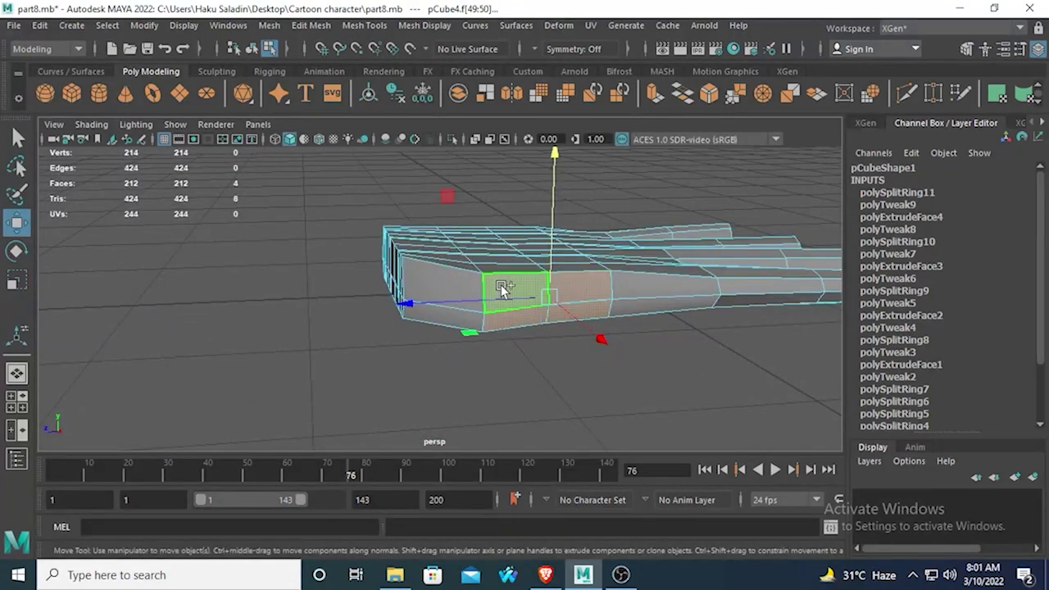
pyautogui.keyDown('alt'); pyautogui.moveTo(434, 291); pyautogui.dragTo(480, 316); pyautogui.keyUp('alt')
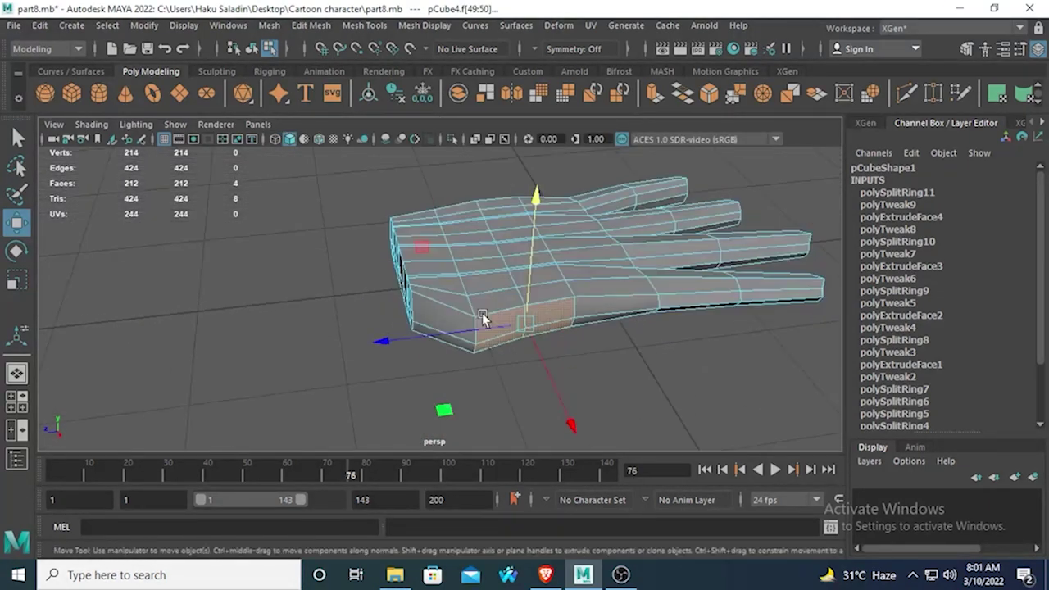
# Step: Extrude the four thumb-side palm faces and move them along X and Z to the reference thumb's tip
pyautogui.press('space')
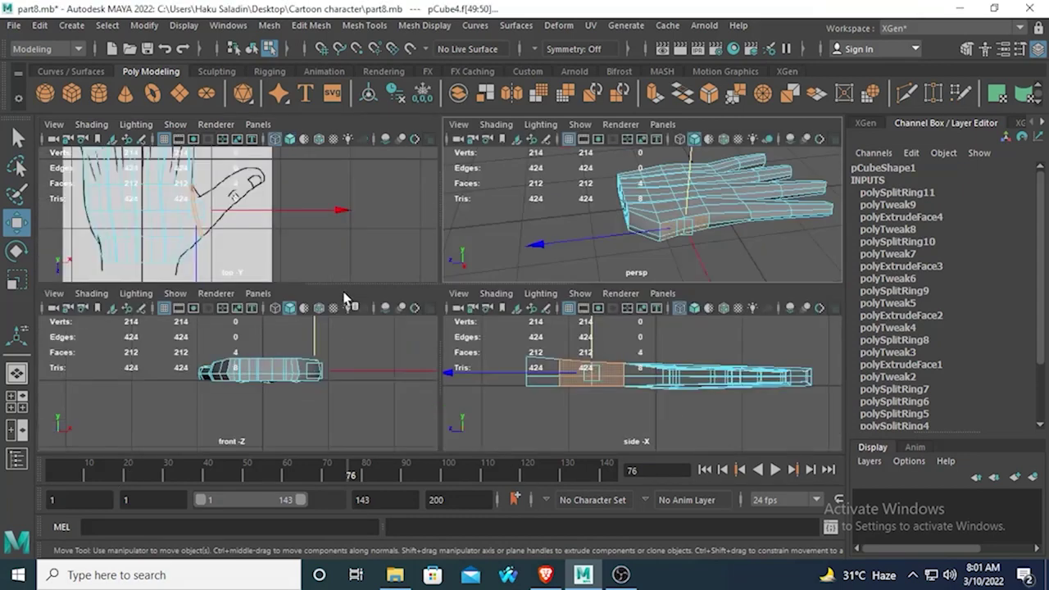
pyautogui.press('space')
pyautogui.keyDown('alt'); pyautogui.moveTo(469, 238); pyautogui.dragTo(451, 272, button='middle'); pyautogui.keyUp('alt')
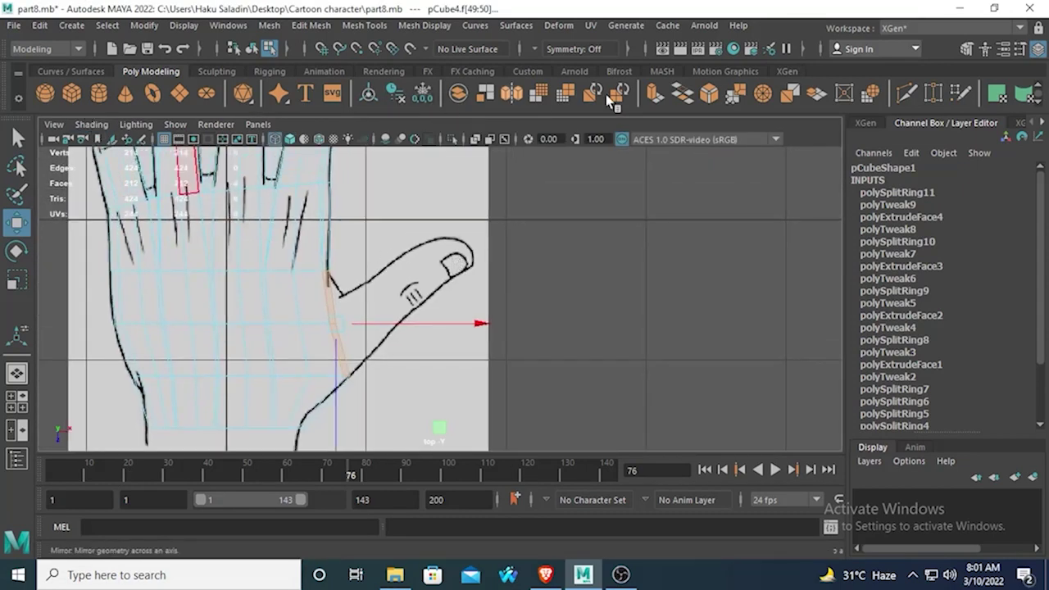
pyautogui.click(653, 95)
pyautogui.press('w')
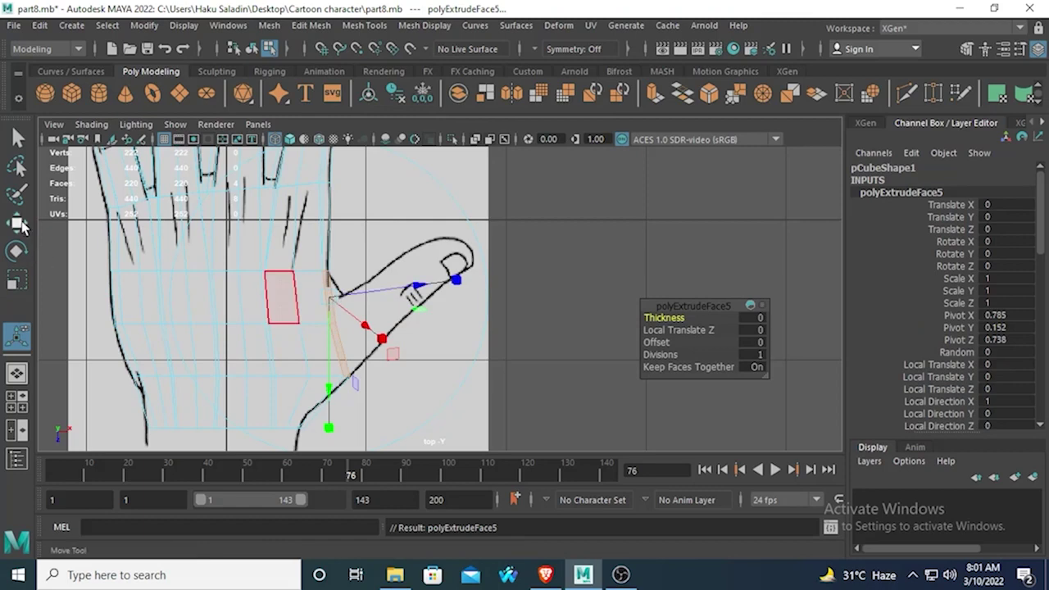
pyautogui.moveTo(508, 323); pyautogui.dragTo(621, 305)
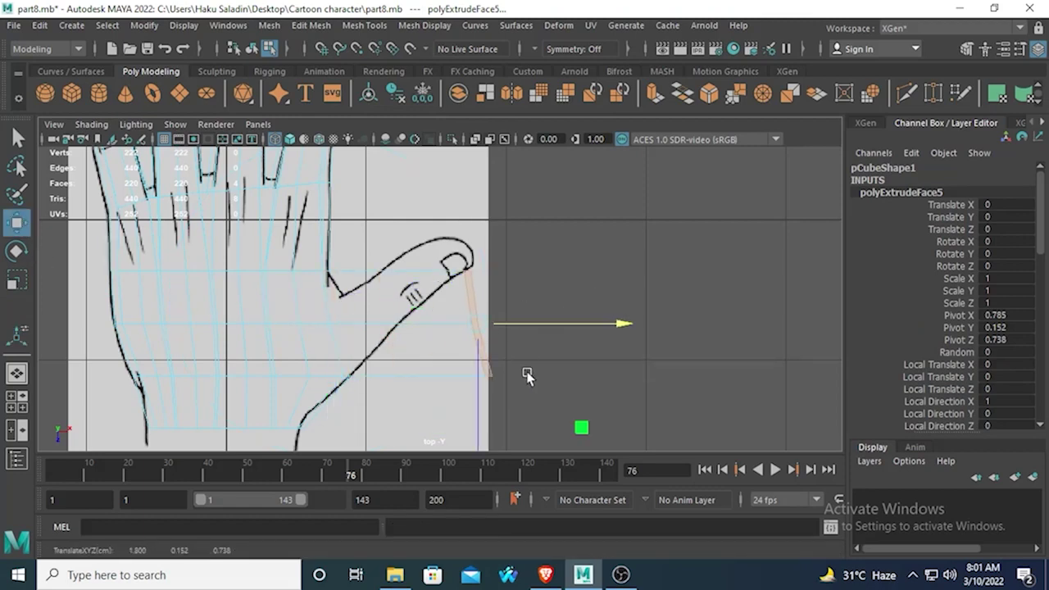
pyautogui.keyDown('alt'); pyautogui.moveTo(496, 408); pyautogui.dragTo(477, 337, button='middle'); pyautogui.keyUp('alt')
pyautogui.moveTo(463, 387); pyautogui.dragTo(439, 316)
pyautogui.keyDown('alt'); pyautogui.moveTo(489, 243); pyautogui.dragTo(497, 316, button='middle'); pyautogui.keyUp('alt')
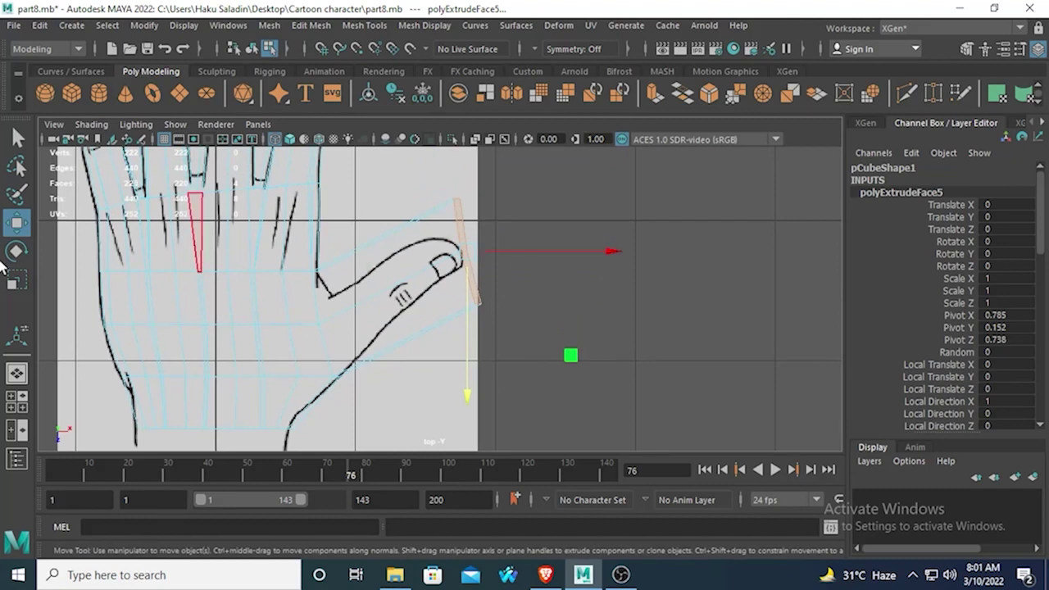
# Step: Rotate the extruded thumb's end faces to the reference thumb's angle and scale them uniformly to about 0.5
pyautogui.press('e')
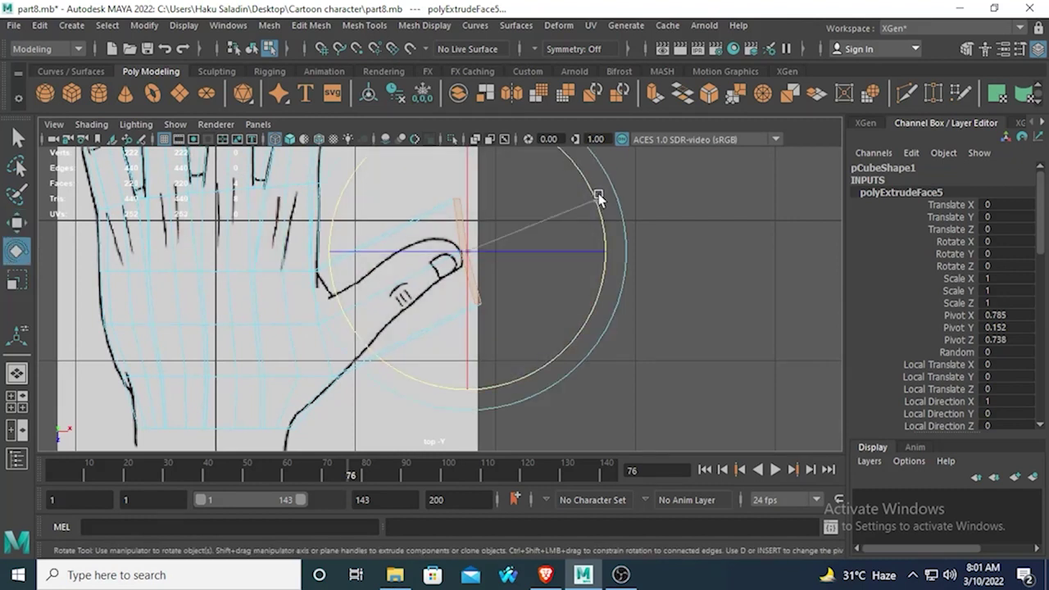
pyautogui.moveTo(597, 199); pyautogui.dragTo(567, 155)
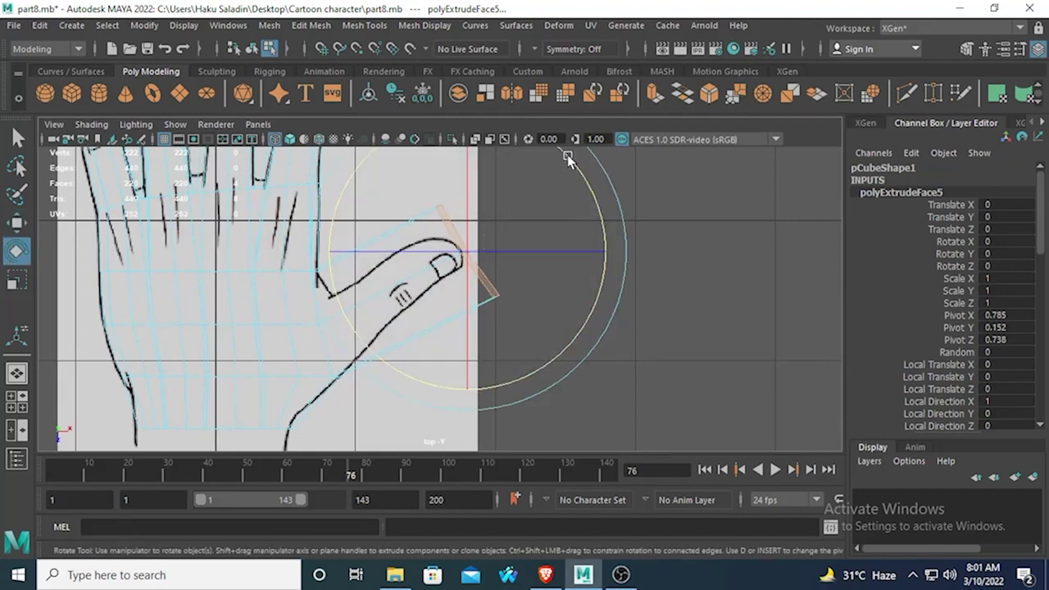
pyautogui.click(17, 281)
pyautogui.moveTo(467, 251); pyautogui.dragTo(440, 255)
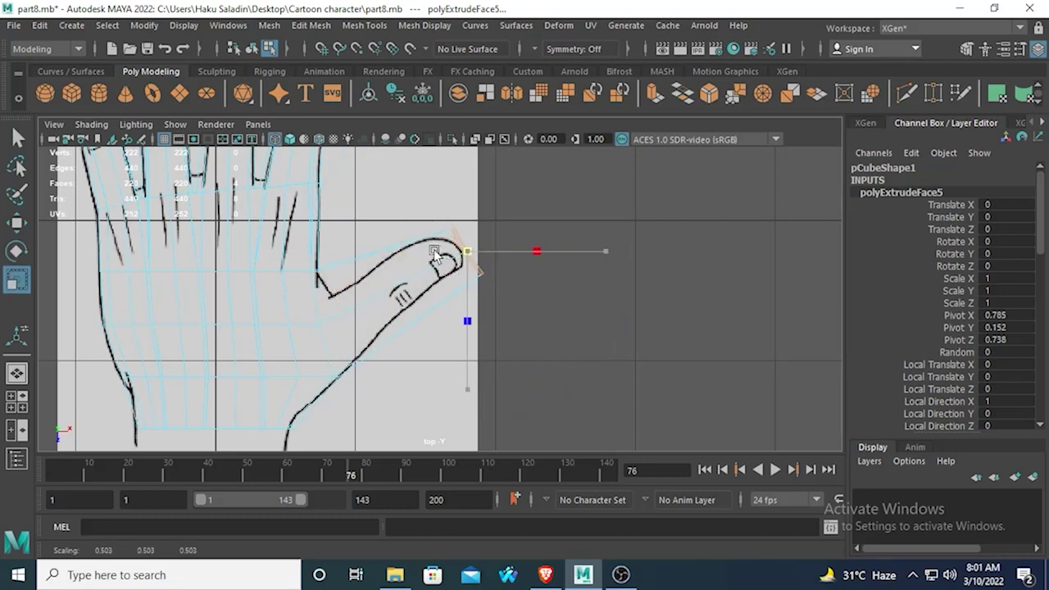
# Step: Scale the extruded thumb's end faces slightly along Z and compare them with the reference in the top view
pyautogui.press('space')
pyautogui.press('space')
pyautogui.keyDown('alt'); pyautogui.moveTo(580, 209); pyautogui.dragTo(429, 270); pyautogui.keyUp('alt')
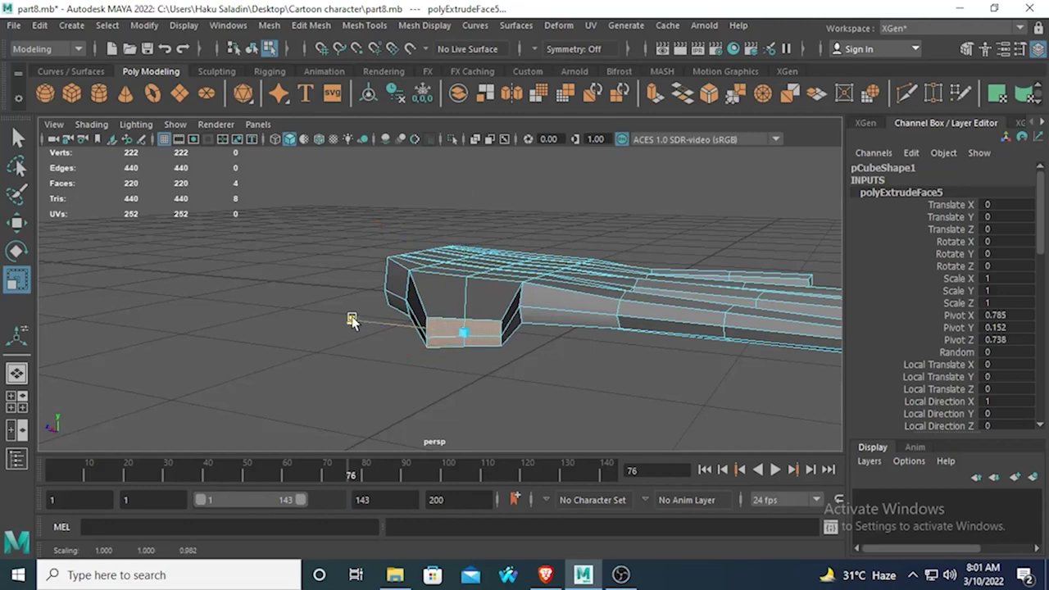
pyautogui.keyDown('alt'); pyautogui.moveTo(356, 320); pyautogui.dragTo(425, 325); pyautogui.keyUp('alt')
pyautogui.press('space')
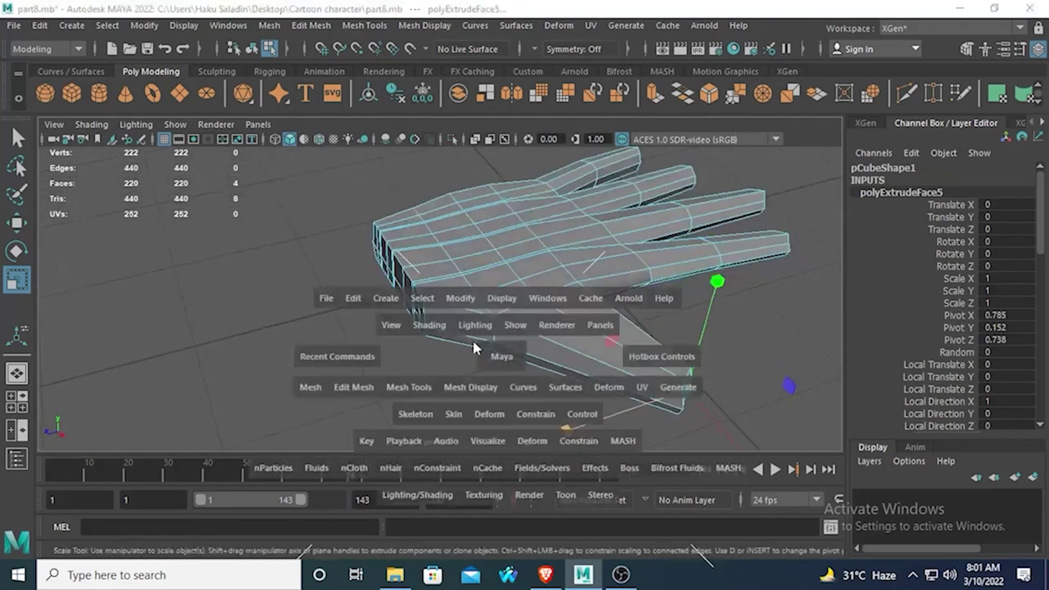
pyautogui.press('space')
pyautogui.scroll(2, 392, 252)
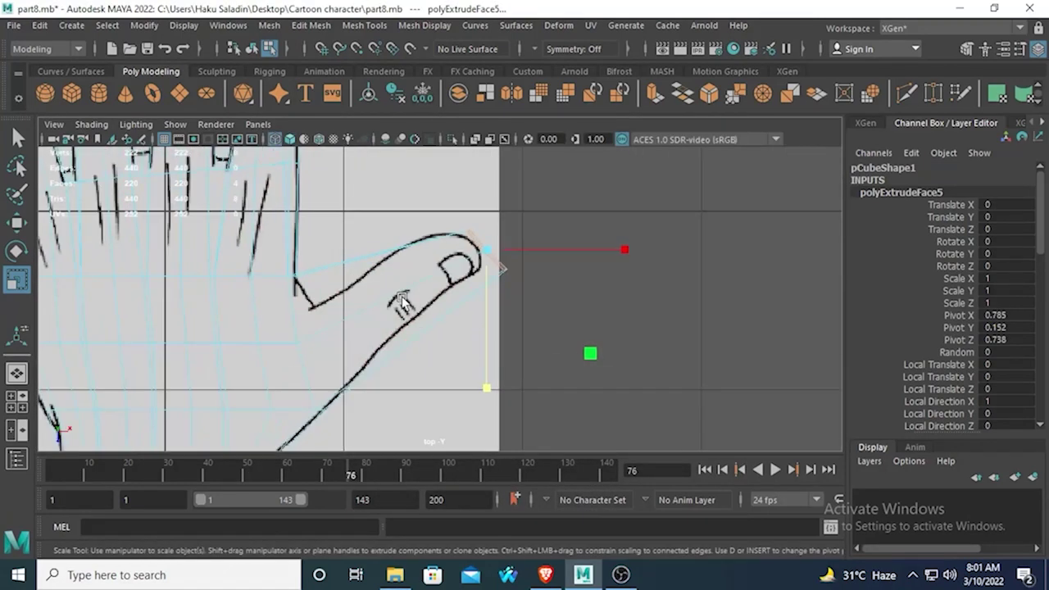
# Step: Move the thumb's end faces back along X to the reference tip and place the middle tip vertices on the outline
pyautogui.press('w')
pyautogui.moveTo(630, 249); pyautogui.dragTo(610, 246)
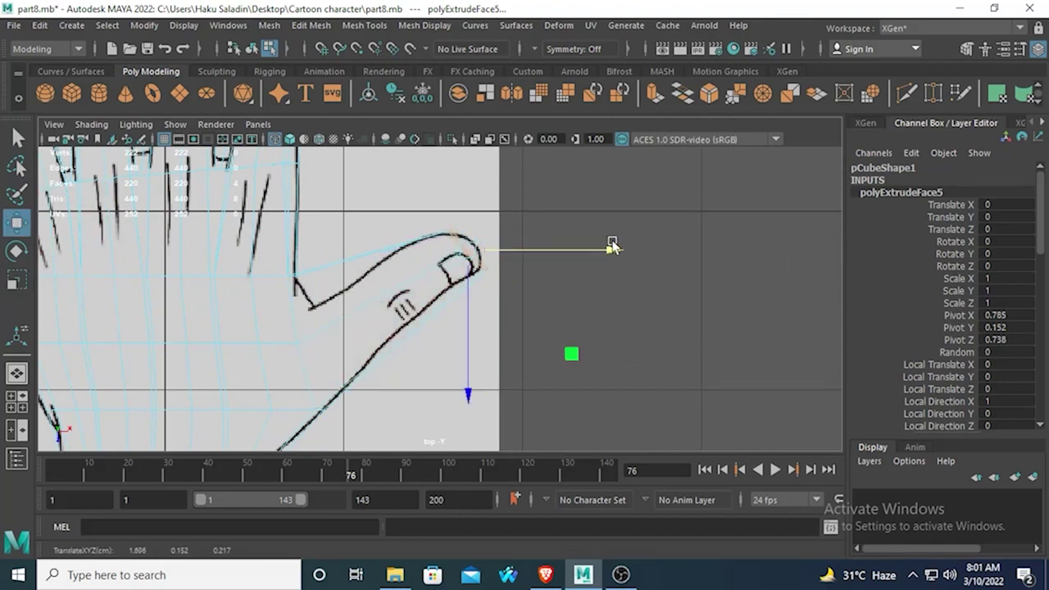
pyautogui.moveTo(461, 150); pyautogui.dragTo(377, 155, button='right')
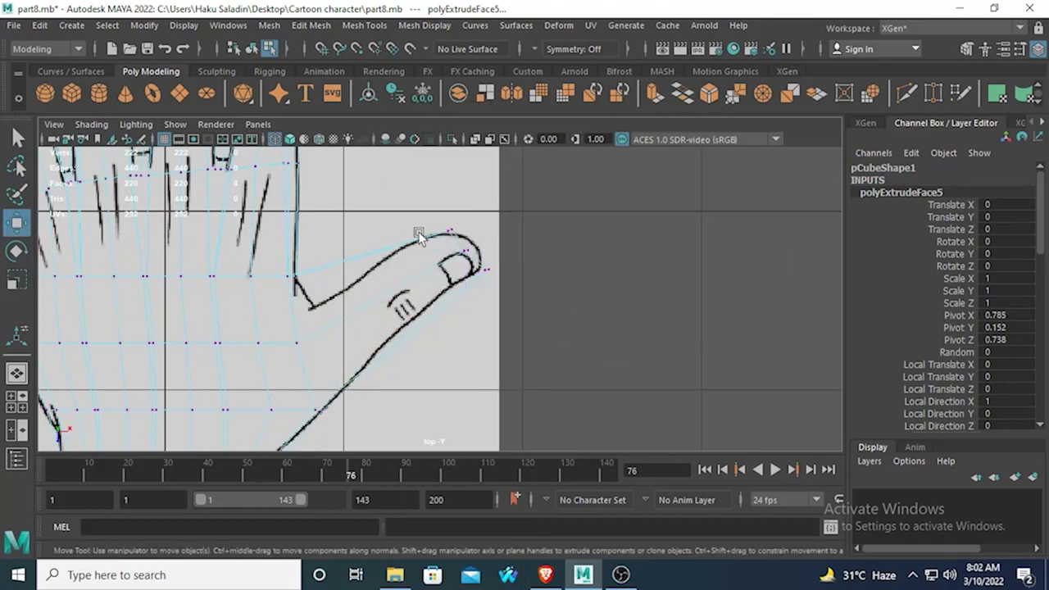
pyautogui.click(473, 257)
pyautogui.scroll(3, 474, 256)
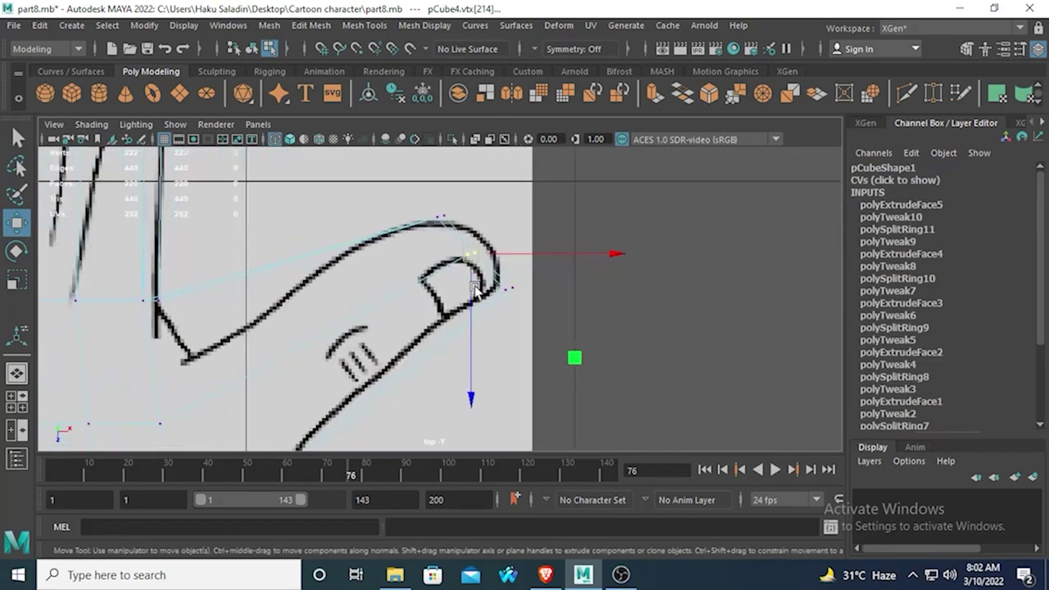
pyautogui.moveTo(474, 254); pyautogui.dragTo(484, 240)
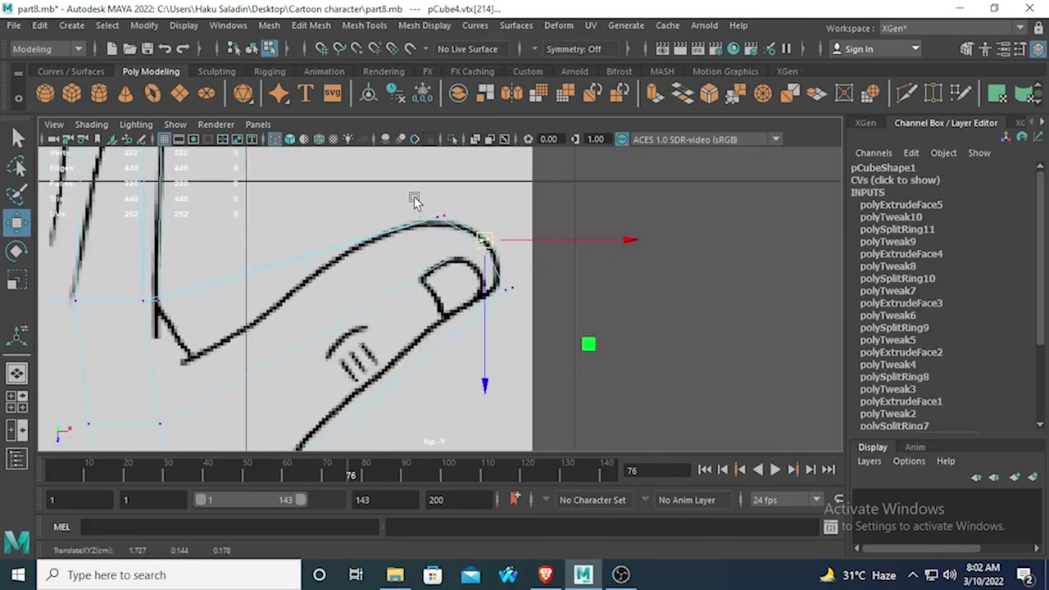
# Step: Move the upper and lower vertex groups at the thumb's tip onto the reference outline
pyautogui.moveTo(418, 197); pyautogui.dragTo(445, 232)
pyautogui.moveTo(439, 218)
pyautogui.mouseDown()
pyautogui.moveTo(421, 224)
pyautogui.moveTo(439, 220)
pyautogui.mouseUp()
pyautogui.moveTo(531, 326); pyautogui.dragTo(492, 295, button='middle')
pyautogui.hotkey('ctrl', 'z')
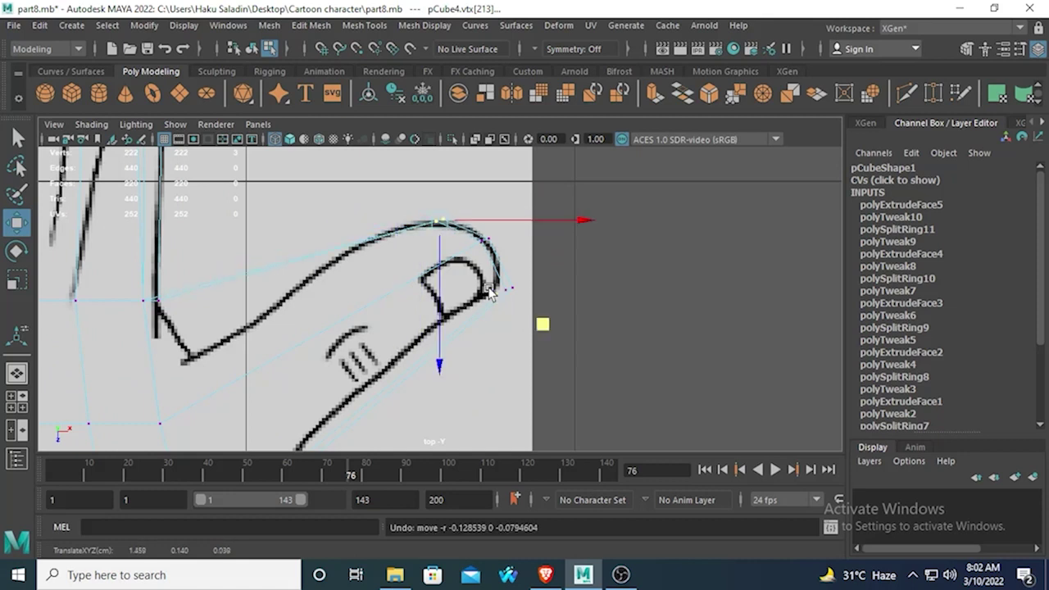
pyautogui.moveTo(513, 278); pyautogui.dragTo(492, 285)
pyautogui.keyDown('alt'); pyautogui.moveTo(443, 330); pyautogui.dragTo(497, 302, button='middle'); pyautogui.keyUp('alt')
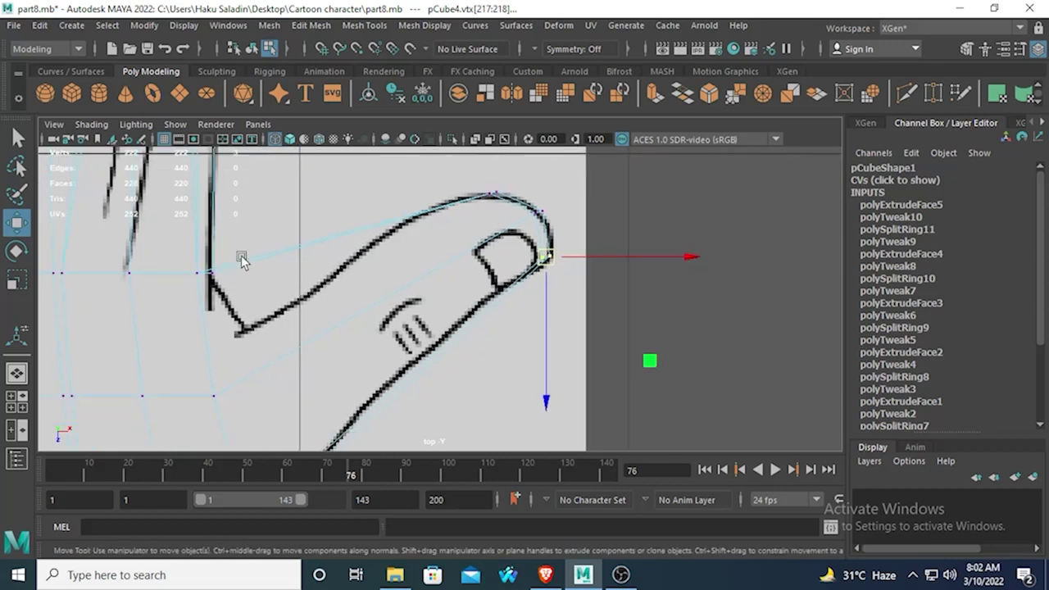
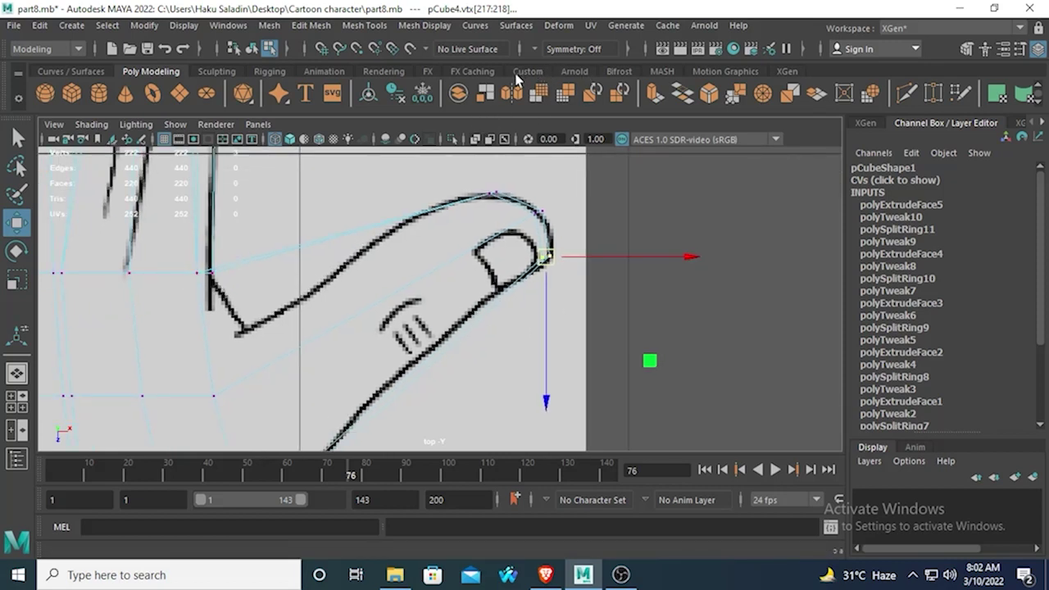
# Step: Insert one edge loop near the base of the thumb and split the remaining thumb edge ring with another loop midway
pyautogui.click(369, 26)
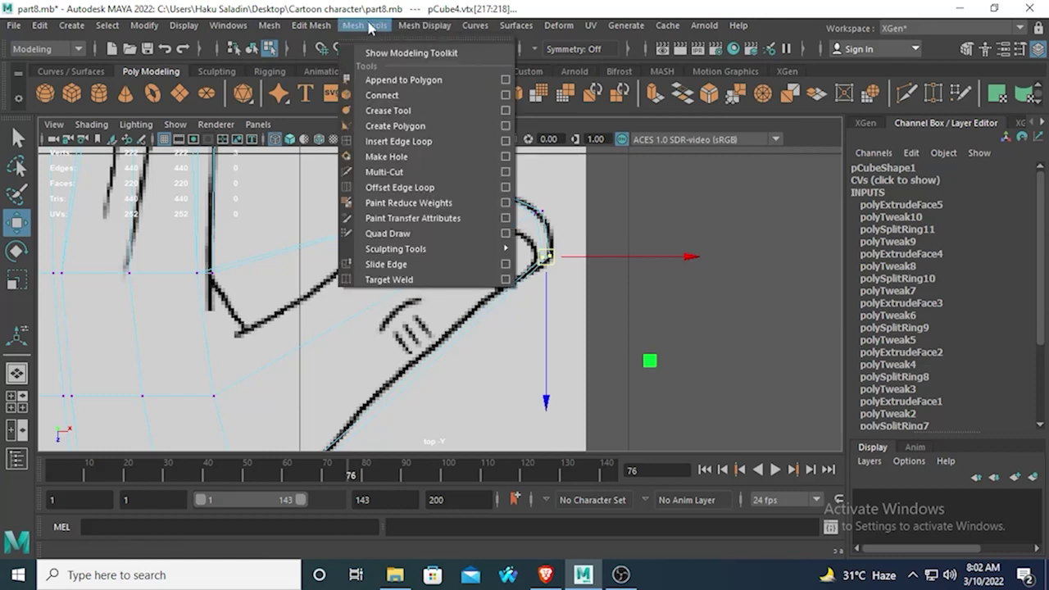
pyautogui.click(396, 141)
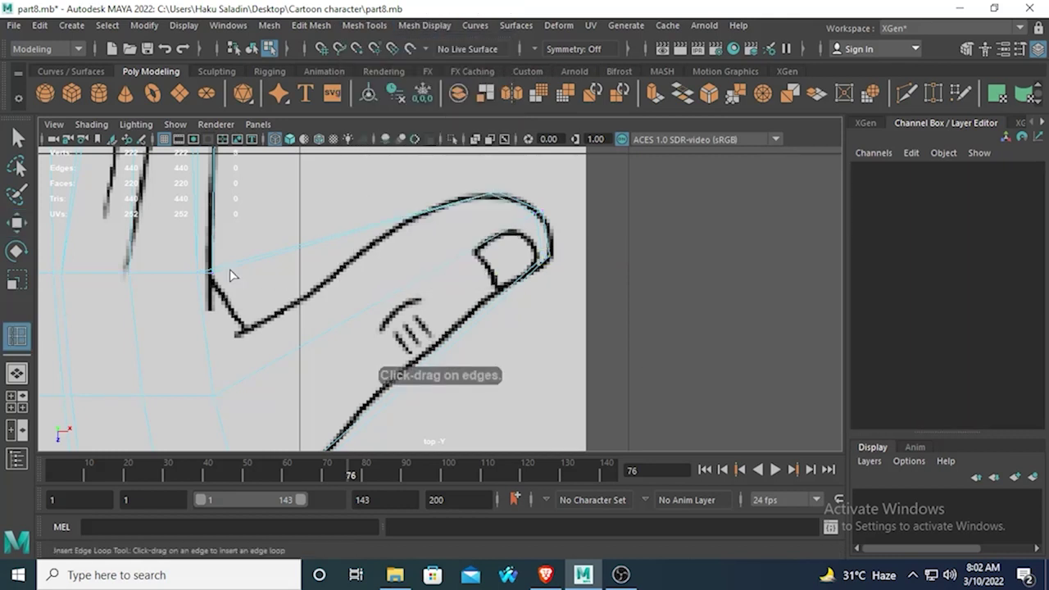
pyautogui.click(253, 275)
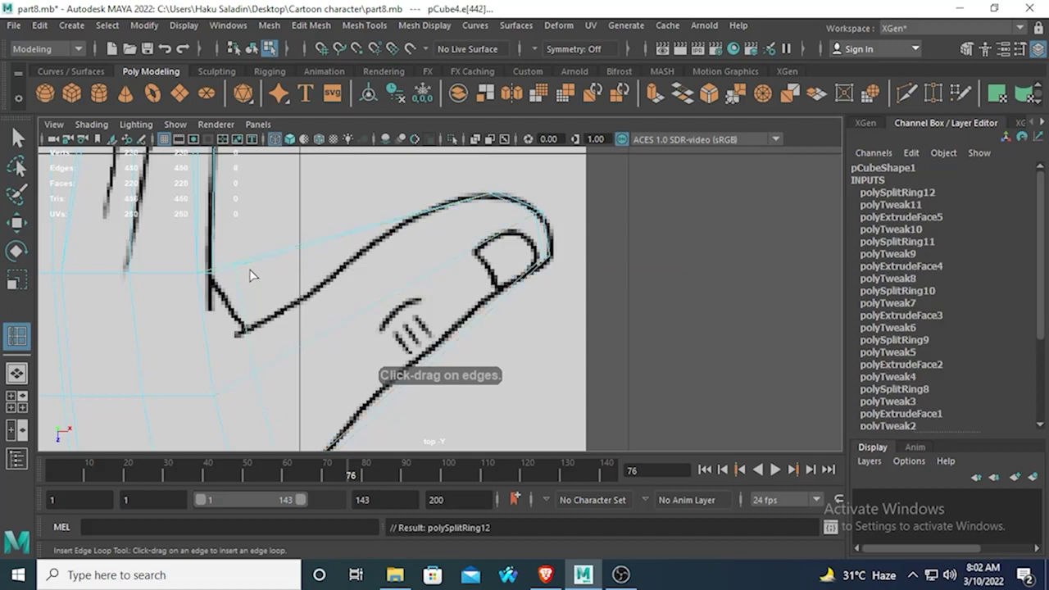
pyautogui.press('q')
pyautogui.click(352, 243)
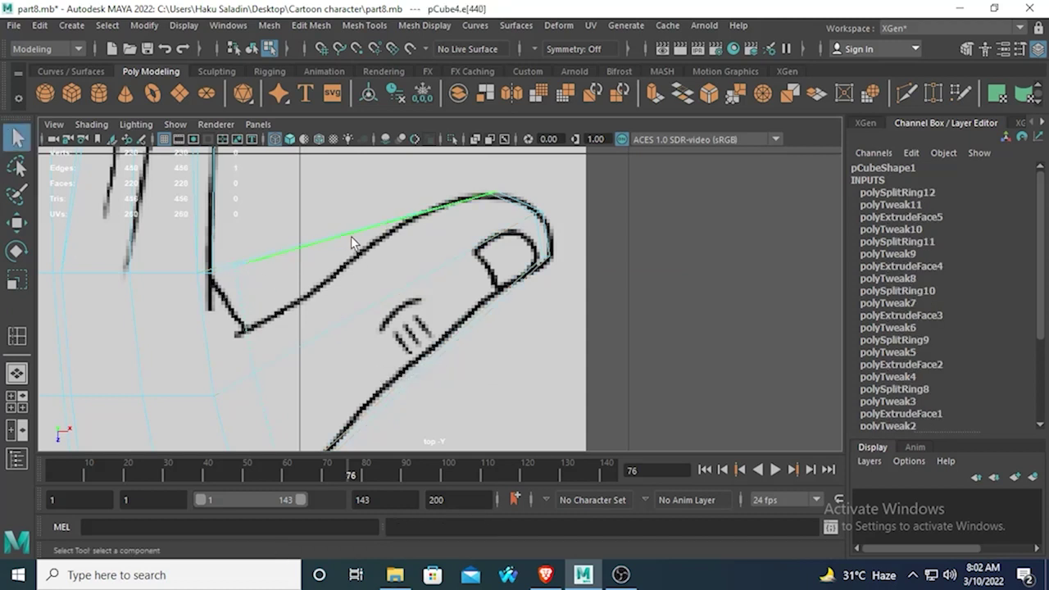
pyautogui.keyDown('ctrl'); pyautogui.moveTo(352, 242); pyautogui.dragTo(351, 285, button='right'); pyautogui.keyUp('ctrl')
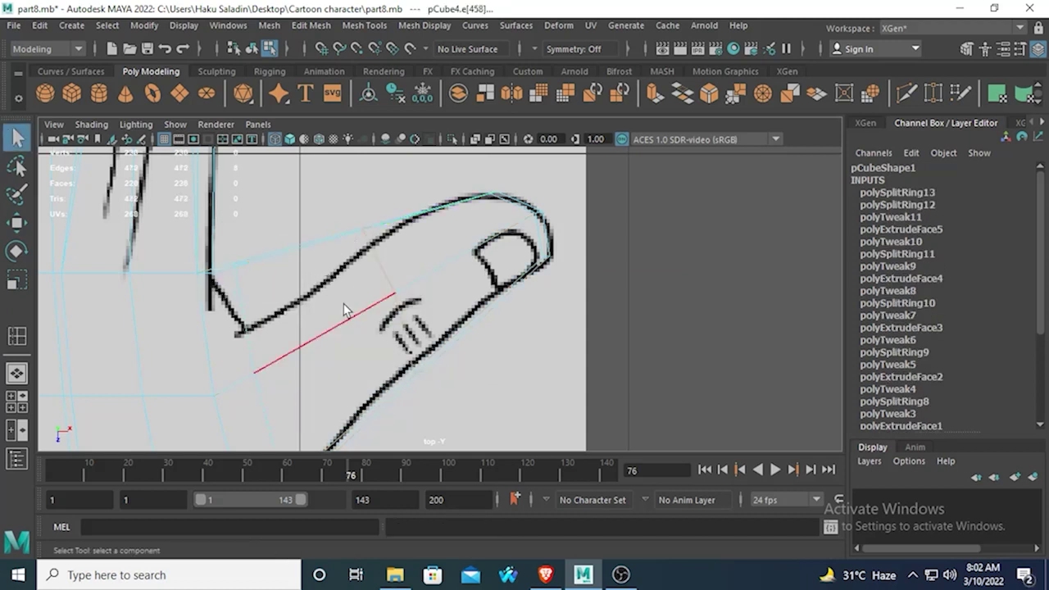
pyautogui.keyDown('alt'); pyautogui.moveTo(346, 306); pyautogui.dragTo(404, 263, button='middle'); pyautogui.keyUp('alt')
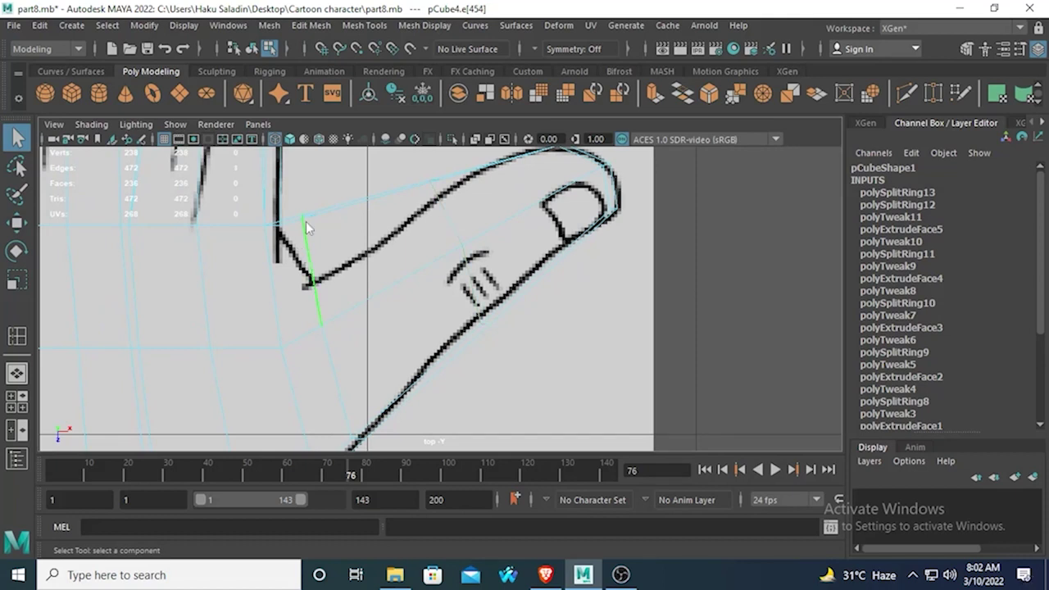
# Step: Scale the thumb's base loop vertices down along Z and move them along Z to fit the reference outline
pyautogui.moveTo(305, 221); pyautogui.dragTo(246, 219, button='right')
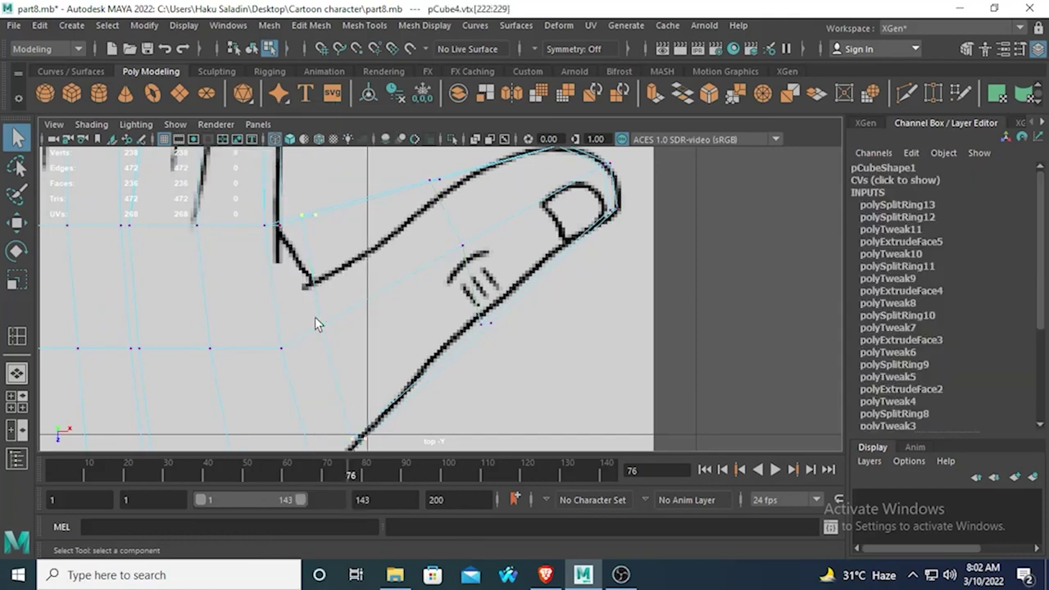
pyautogui.click(17, 281)
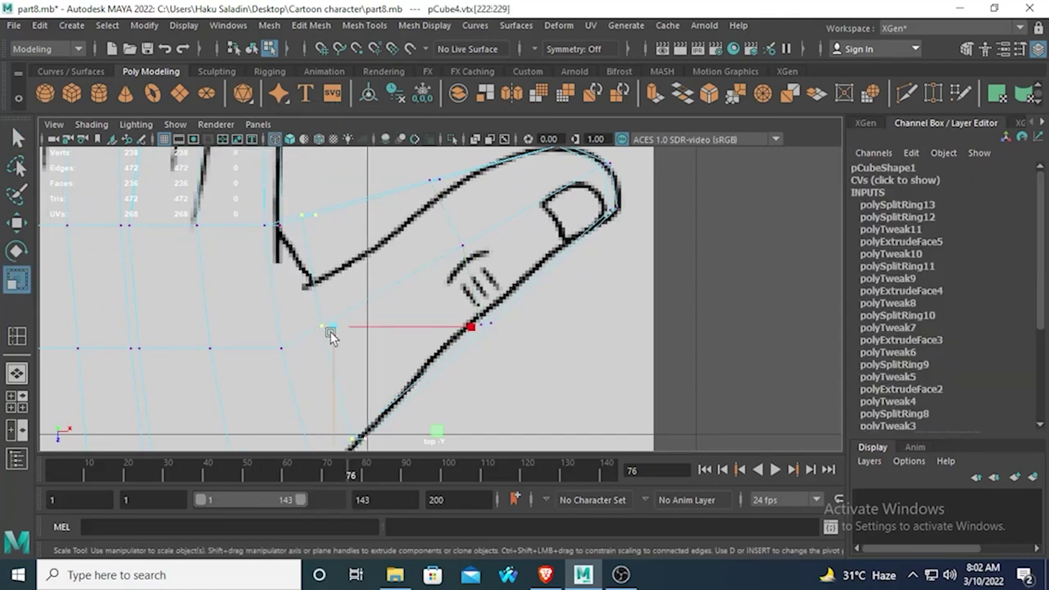
pyautogui.keyDown('alt'); pyautogui.moveTo(330, 335); pyautogui.dragTo(330, 259, button='middle'); pyautogui.keyUp('alt')
pyautogui.moveTo(332, 390); pyautogui.dragTo(330, 379)
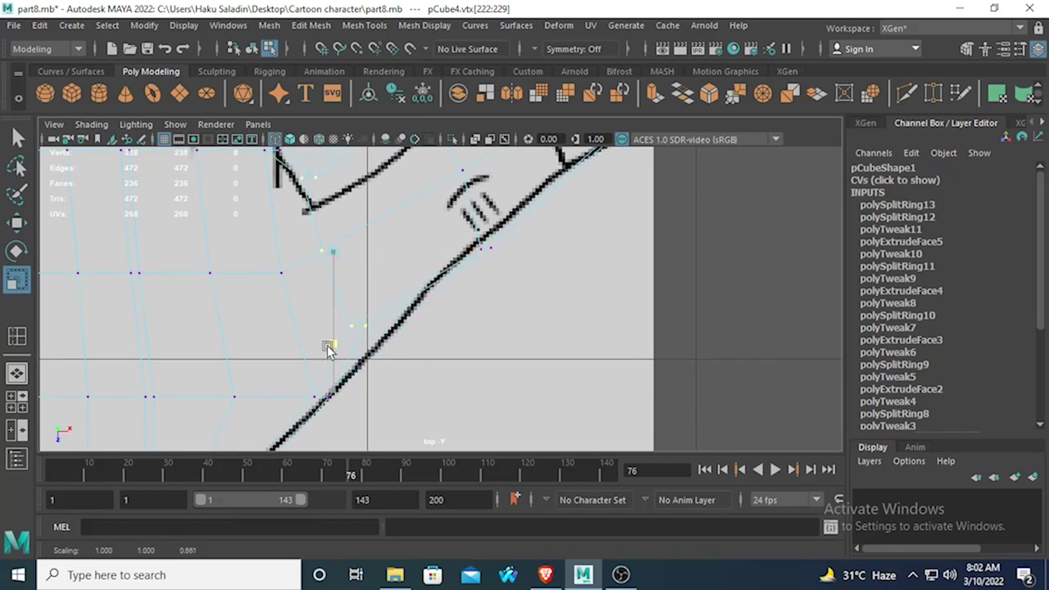
pyautogui.hotkey('ctrl', 'z')
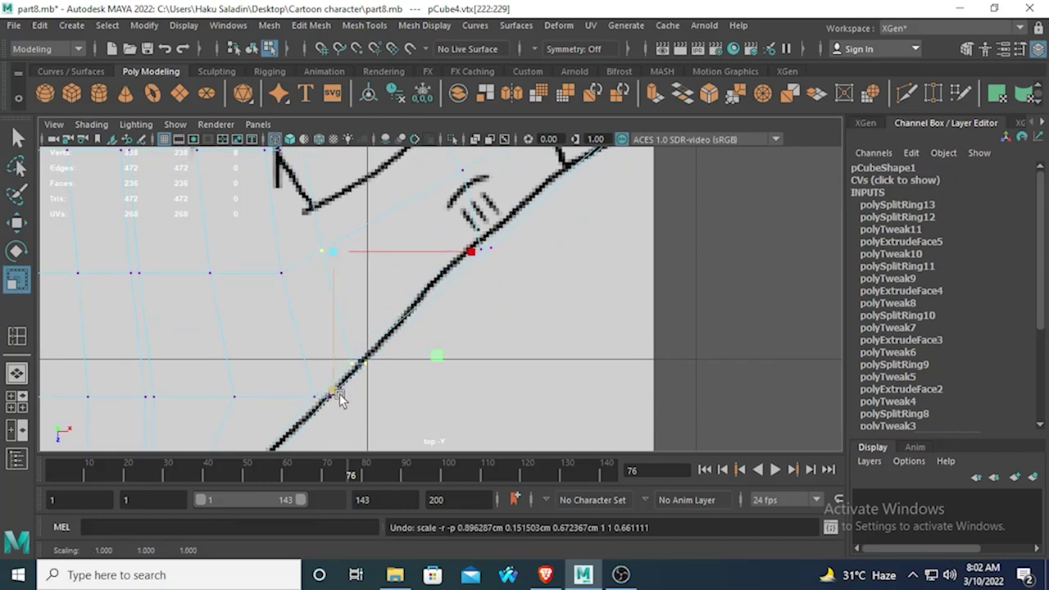
pyautogui.moveTo(339, 393); pyautogui.dragTo(332, 338)
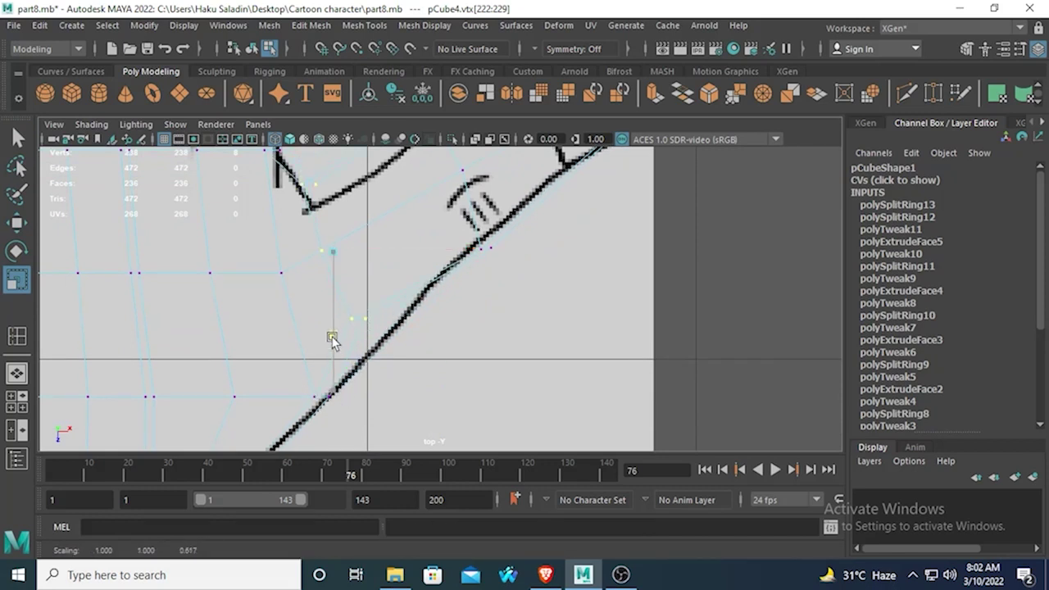
pyautogui.click(20, 224)
pyautogui.moveTo(351, 393); pyautogui.dragTo(342, 427)
# Step: Examine the thumb's shape against the palm in the perspective view and return to the top view
pyautogui.press('space')
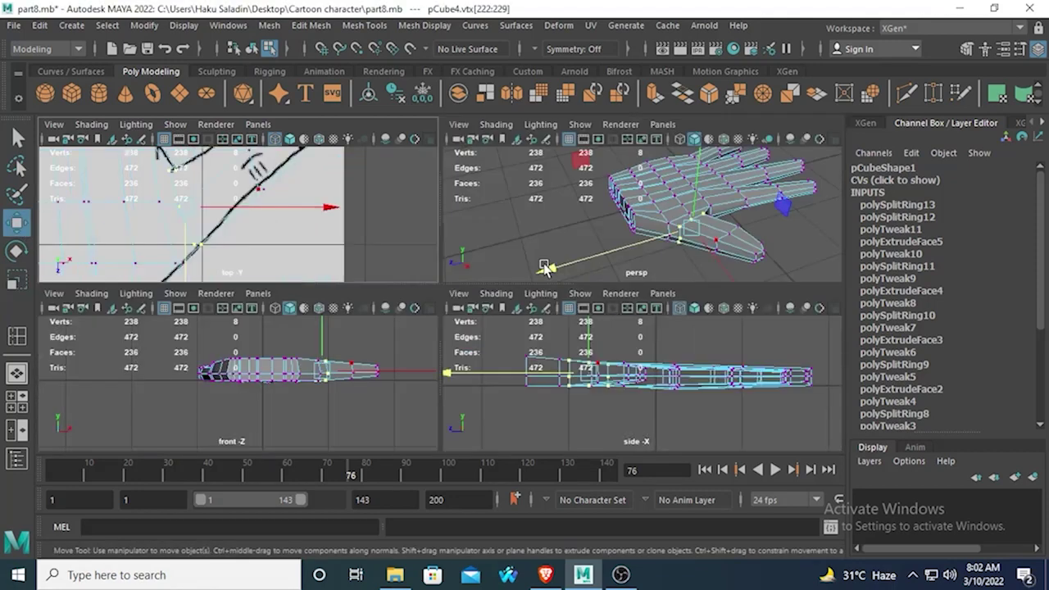
pyautogui.press('space')
pyautogui.keyDown('alt'); pyautogui.moveTo(511, 269); pyautogui.dragTo(543, 317); pyautogui.keyUp('alt')
pyautogui.keyDown('alt'); pyautogui.moveTo(475, 315); pyautogui.dragTo(550, 309); pyautogui.keyUp('alt')
pyautogui.keyDown('alt'); pyautogui.moveTo(505, 260); pyautogui.dragTo(483, 281, button='middle'); pyautogui.keyUp('alt')
pyautogui.keyDown('alt'); pyautogui.moveTo(483, 281); pyautogui.dragTo(496, 290); pyautogui.keyUp('alt')
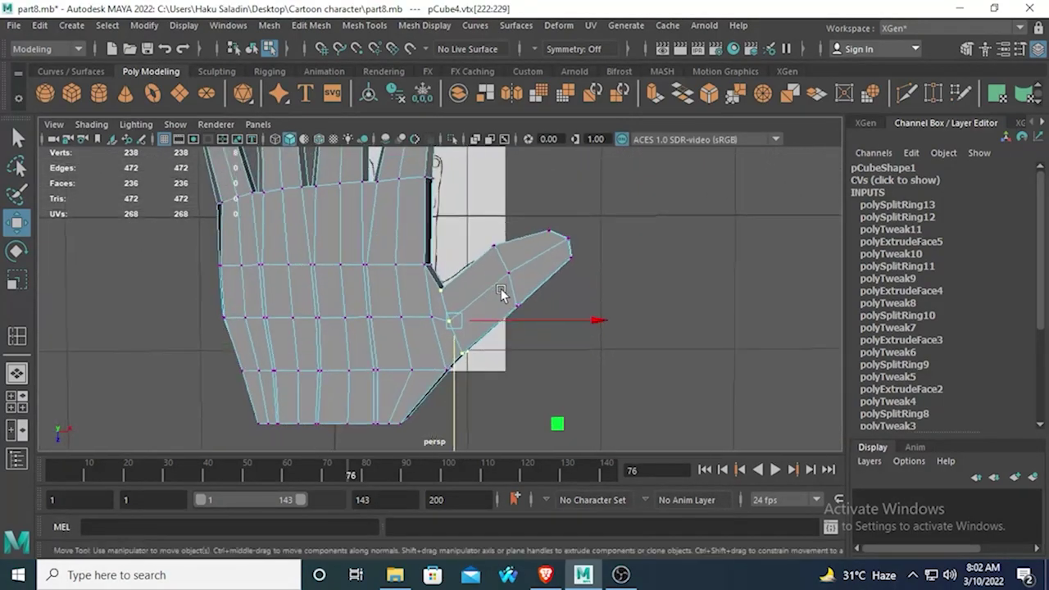
pyautogui.press('space')
pyautogui.press('space')
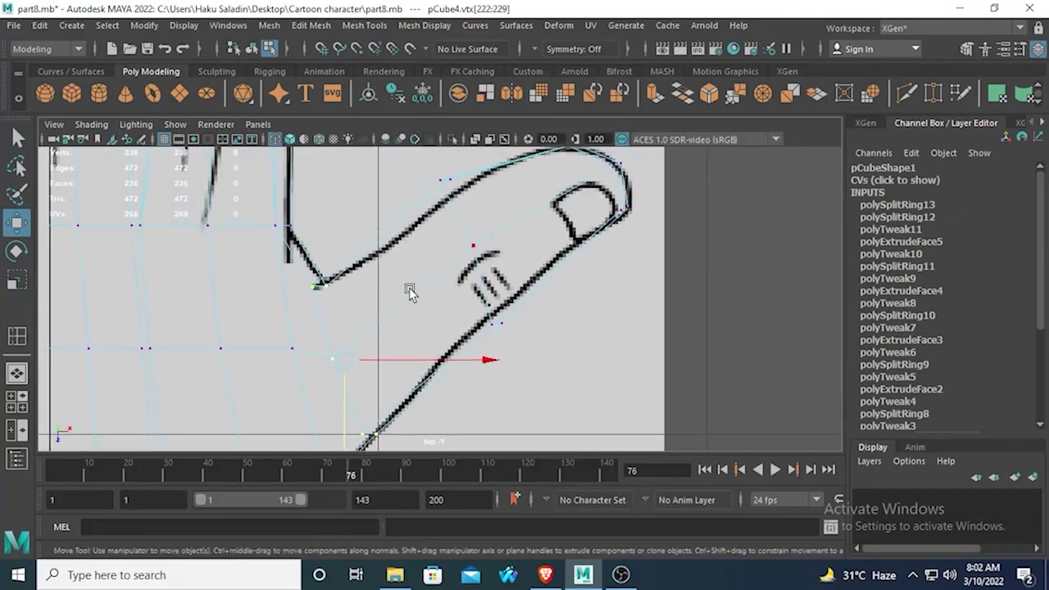
# Step: Scale the thumb's middle loop vertices down along Z and move them along Z to fit the reference outline
pyautogui.moveTo(507, 348); pyautogui.dragTo(506, 347)
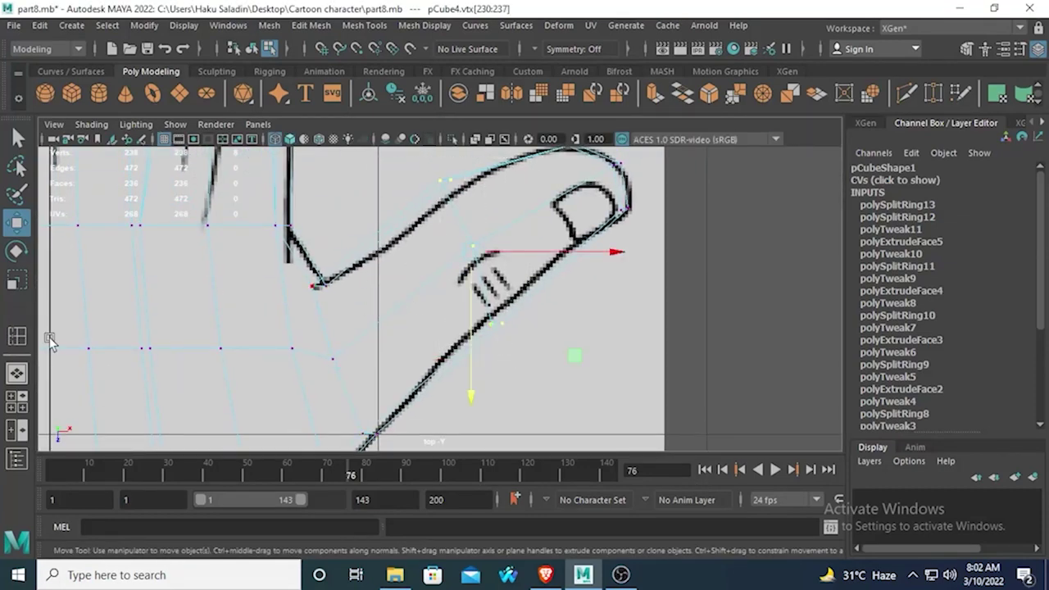
pyautogui.click(27, 270)
pyautogui.moveTo(471, 388); pyautogui.dragTo(463, 364)
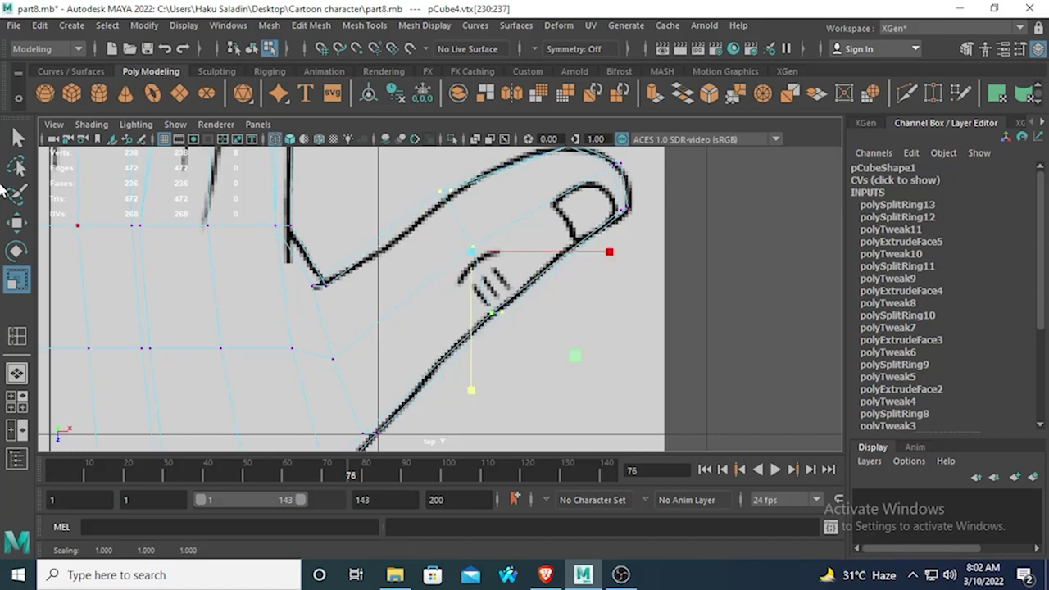
pyautogui.click(13, 222)
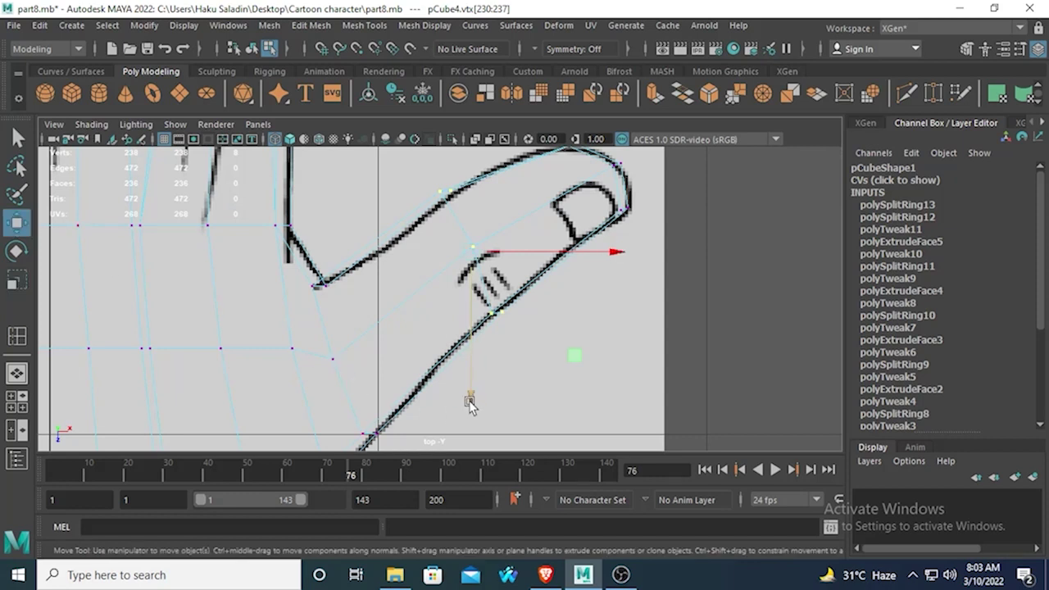
pyautogui.moveTo(470, 400); pyautogui.dragTo(471, 385)
pyautogui.click(14, 279)
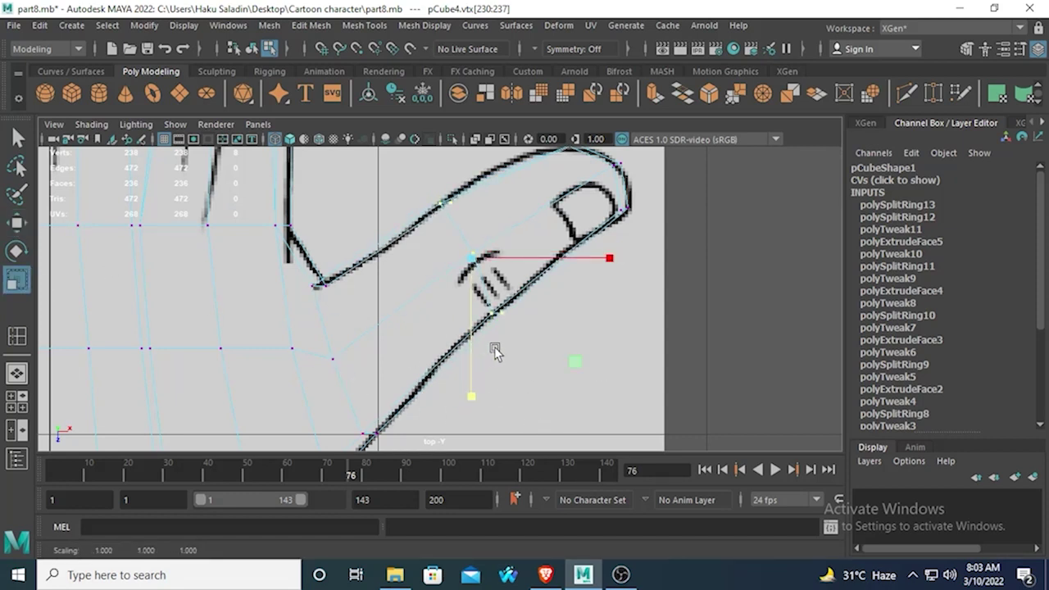
pyautogui.keyDown('alt'); pyautogui.moveTo(502, 228); pyautogui.dragTo(486, 239, button='middle'); pyautogui.keyUp('alt')
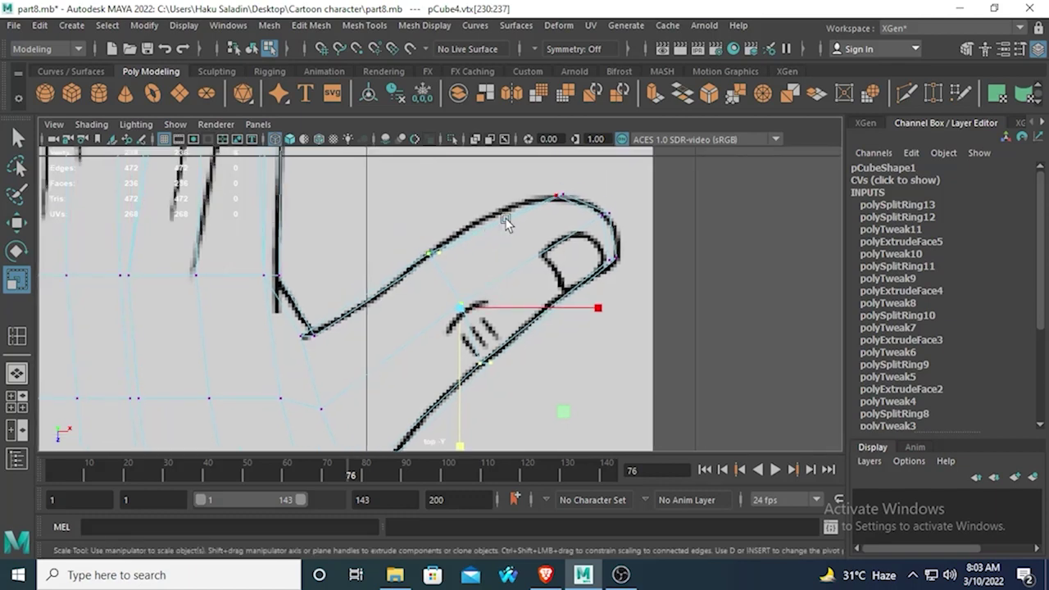
# Step: Examine the thumb's thickness and its transition into the palm from several angles in the perspective view
pyautogui.press('space')
pyautogui.press('space')
pyautogui.press('space')
pyautogui.press('space')
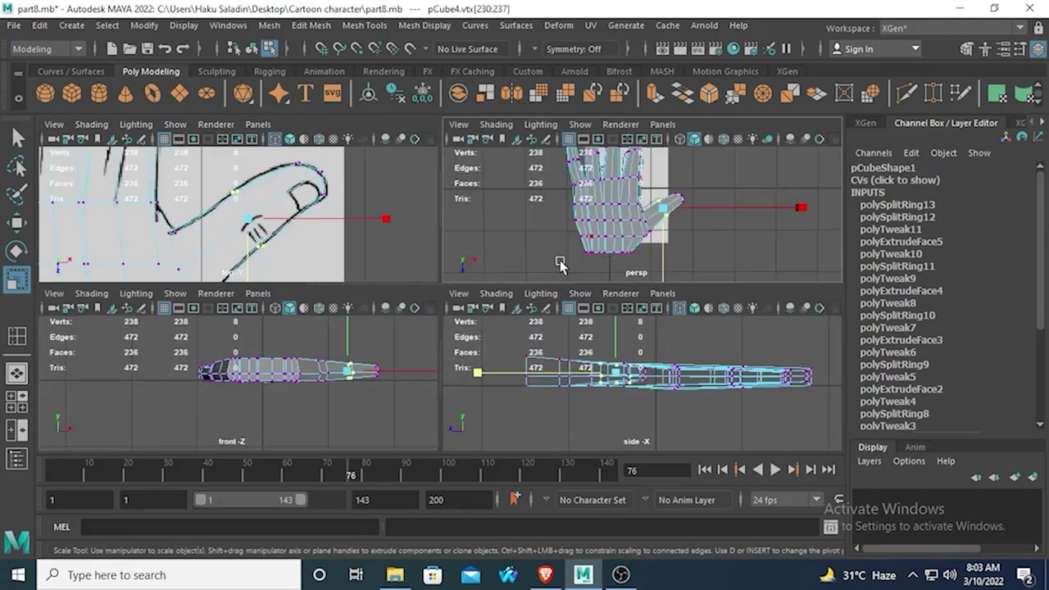
pyautogui.press('space')
pyautogui.keyDown('alt'); pyautogui.moveTo(510, 295); pyautogui.dragTo(377, 292); pyautogui.keyUp('alt')
pyautogui.scroll(9, 566, 336)
pyautogui.keyDown('alt'); pyautogui.moveTo(631, 329); pyautogui.dragTo(393, 316); pyautogui.keyUp('alt')
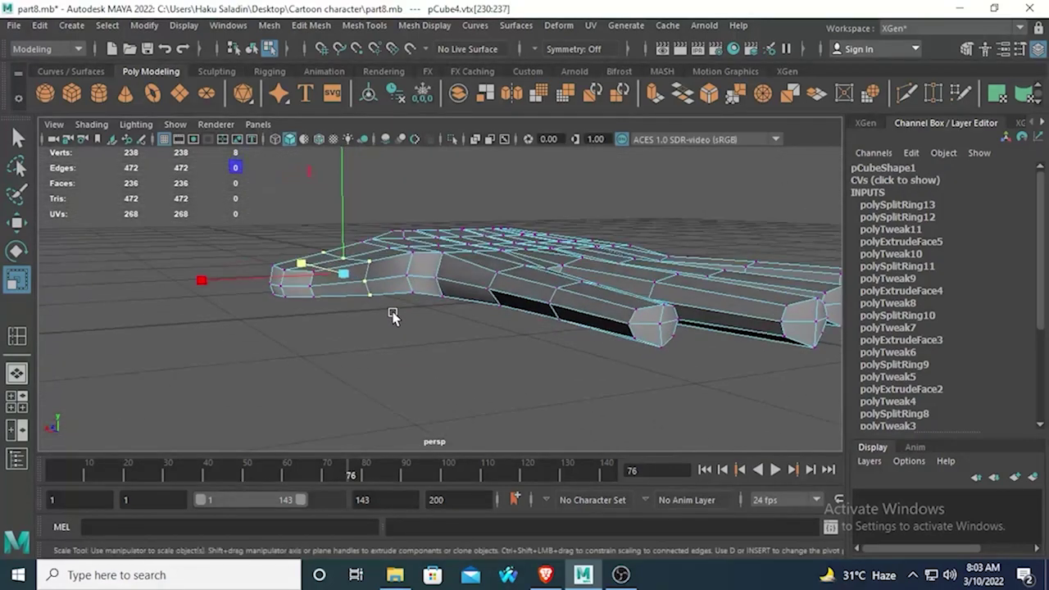
pyautogui.moveTo(415, 276); pyautogui.dragTo(335, 157, button='right')
pyautogui.keyDown('alt'); pyautogui.moveTo(337, 255); pyautogui.dragTo(814, 370); pyautogui.keyUp('alt')
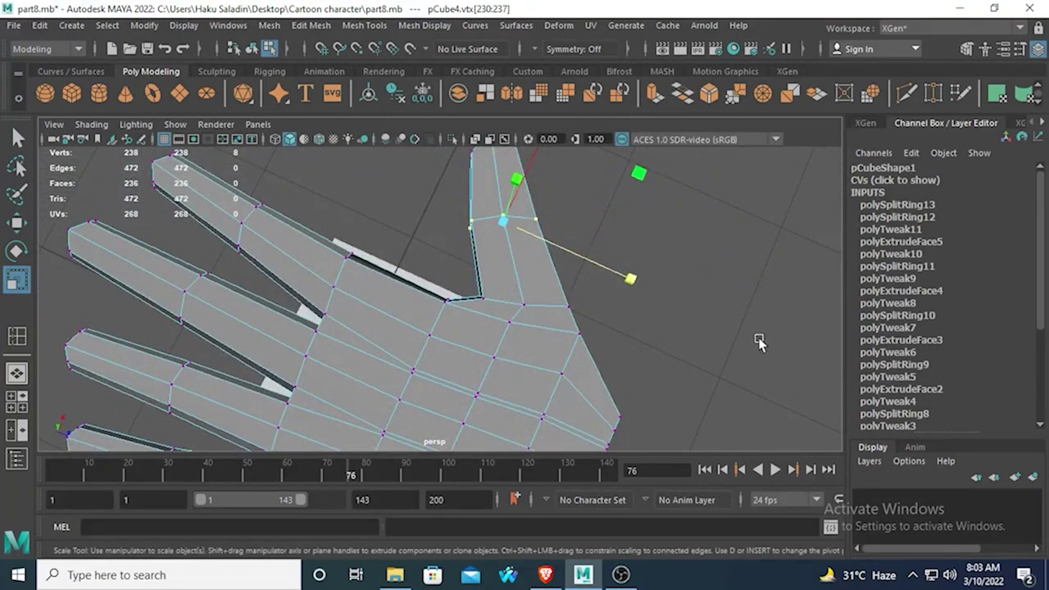
pyautogui.keyDown('alt'); pyautogui.moveTo(529, 280); pyautogui.dragTo(403, 324); pyautogui.keyUp('alt')
pyautogui.scroll(4, 386, 313)
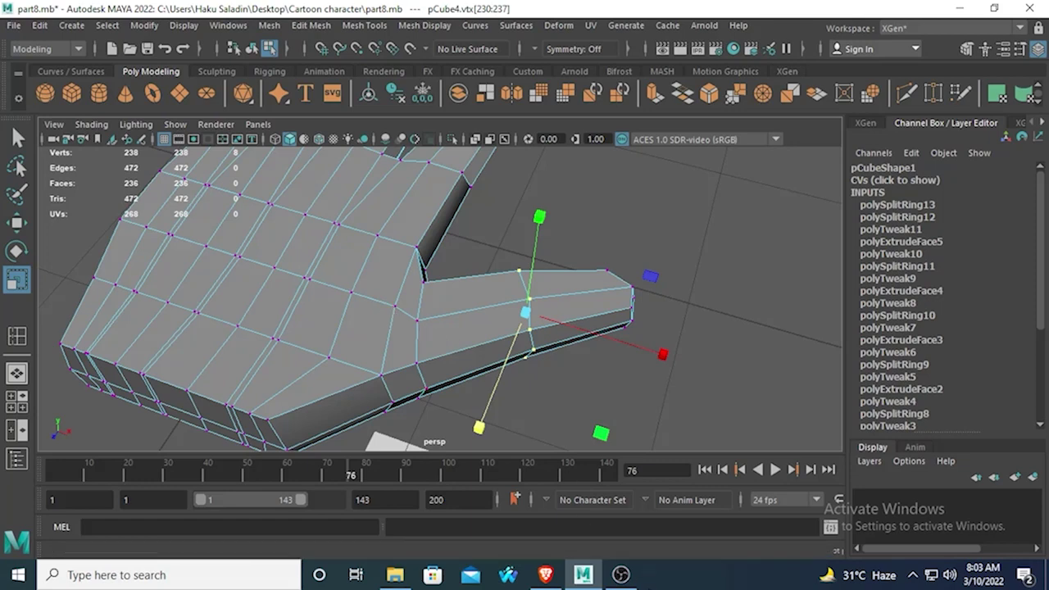
pyautogui.click(620, 576)
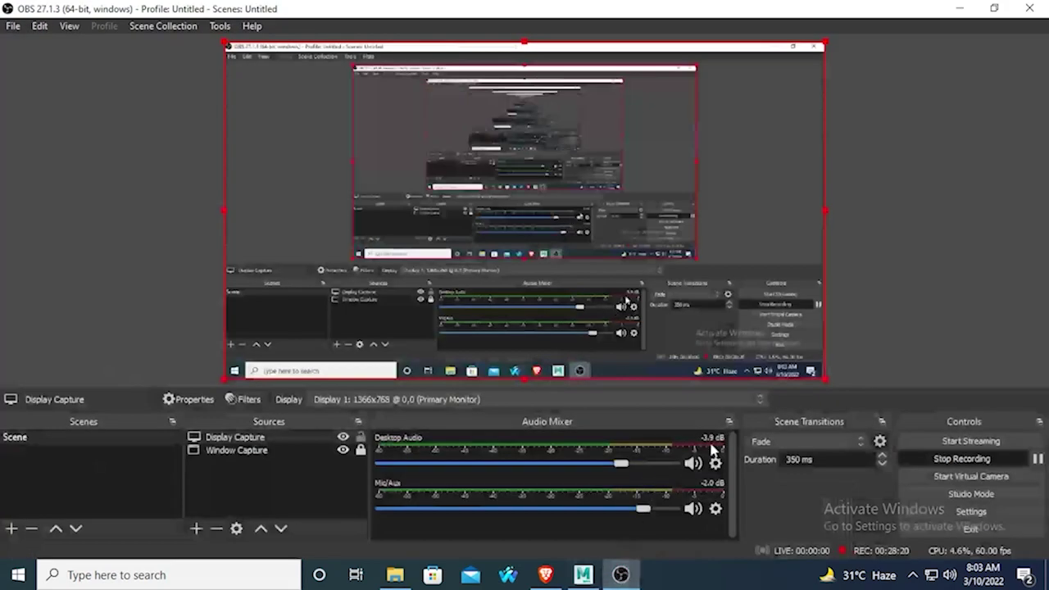
pyautogui.click(1011, 464)
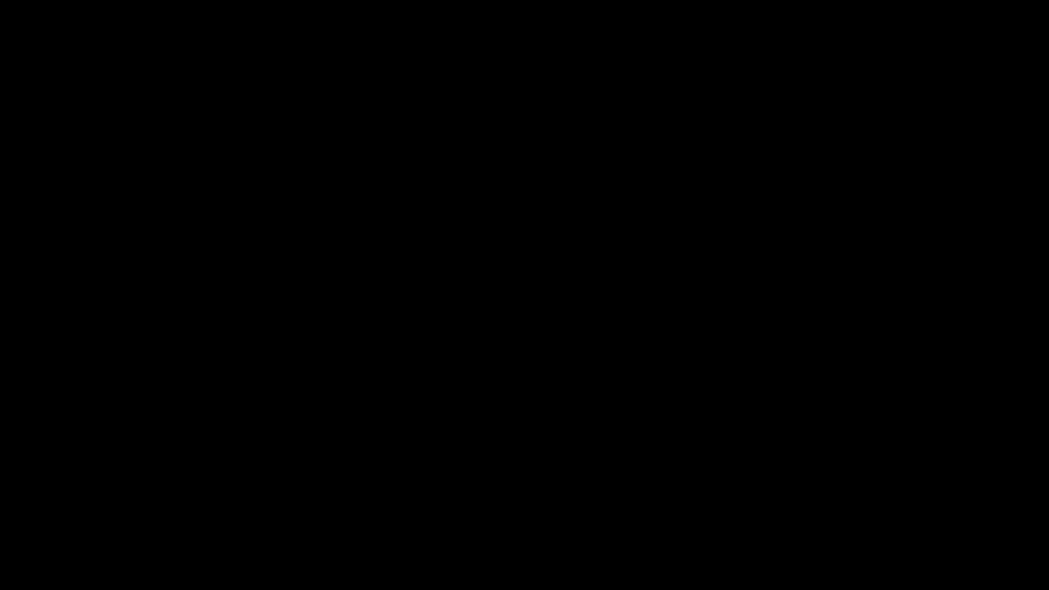